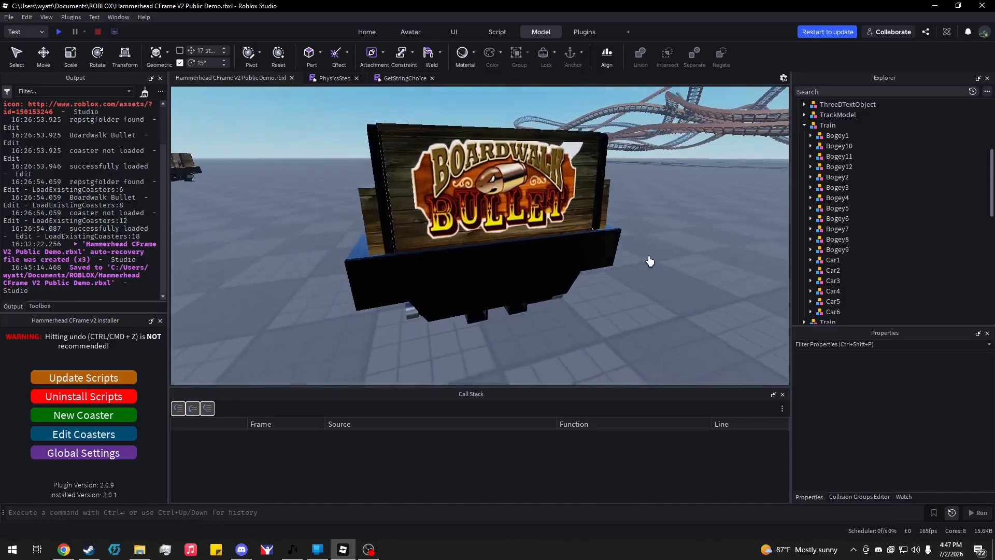
Examine the coaster train's cars and undercarriage from the front and along the side
key("a")
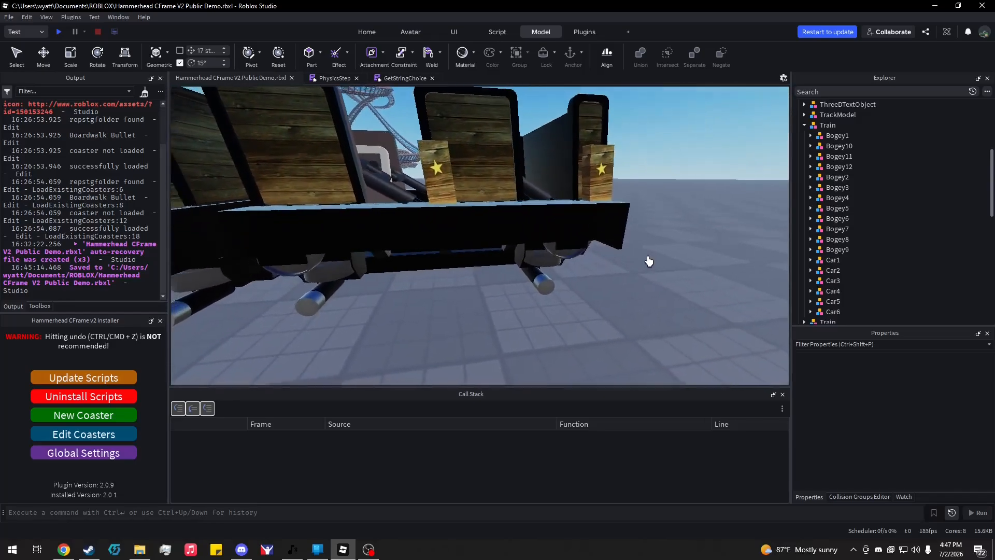
key("s")
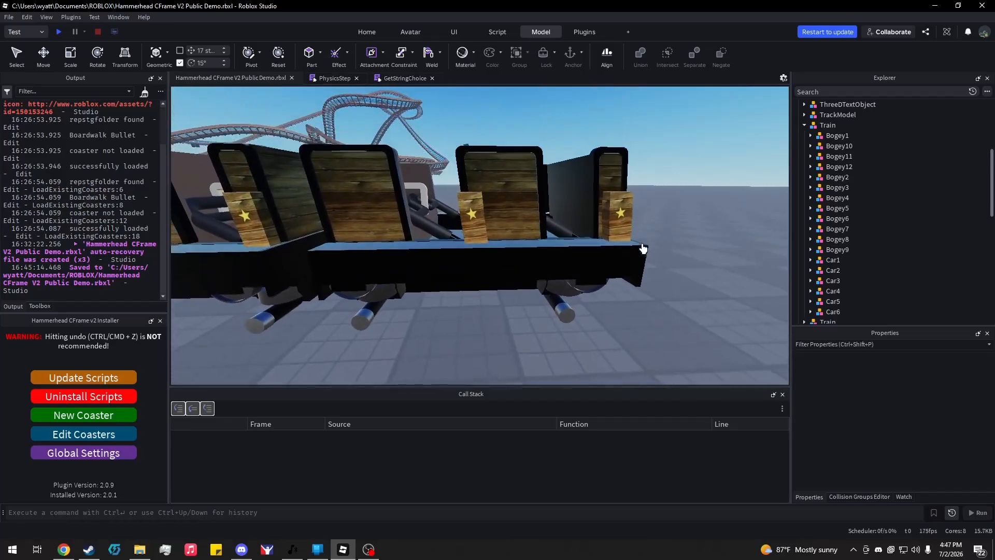
key("w")
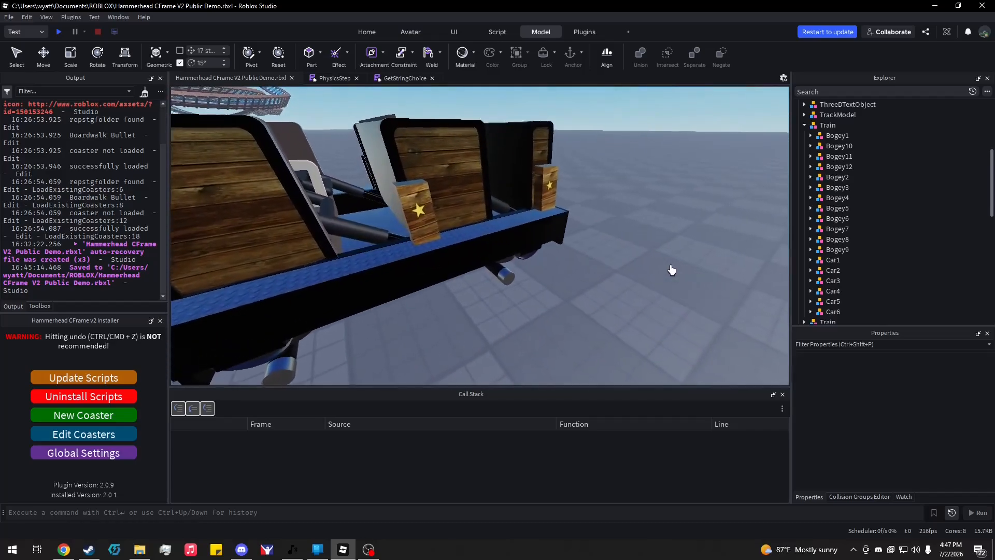
key("s")
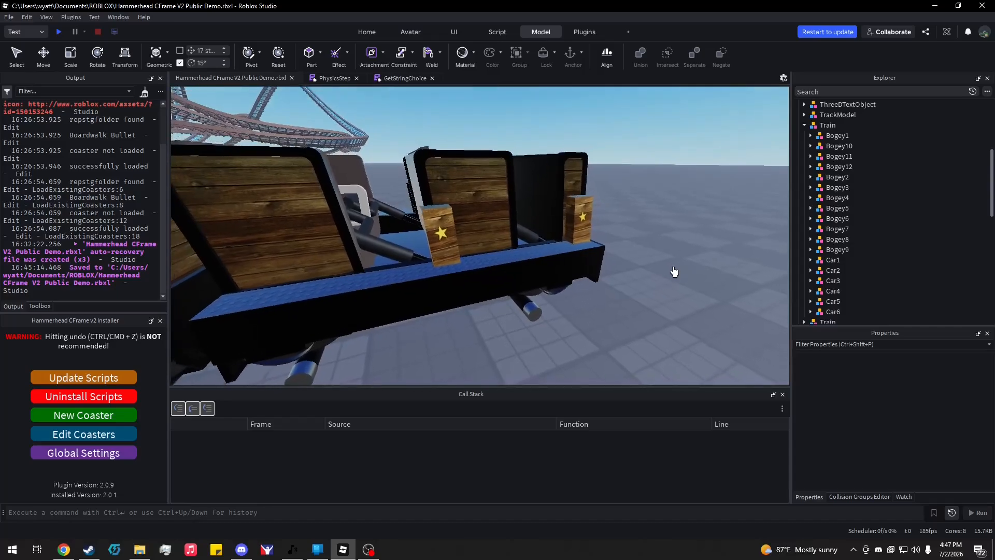
right_click_drag(543, 264, 543, 263)
key("d")
key("a")
key("d")
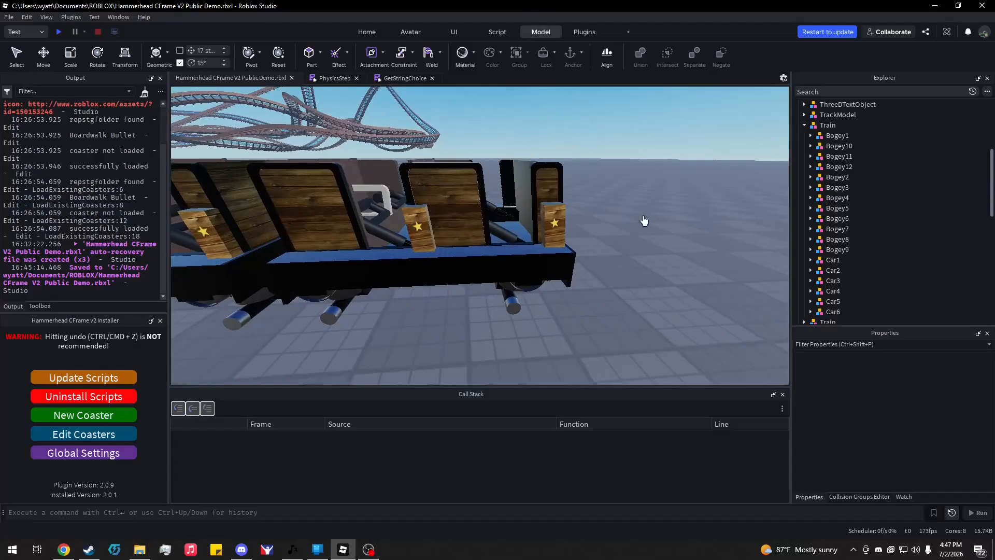
Inspect the Bogey1 to Bogey12 models inside the Train model to see where they sit under the cars
left_click(841, 251)
left_click(828, 140, "shift")
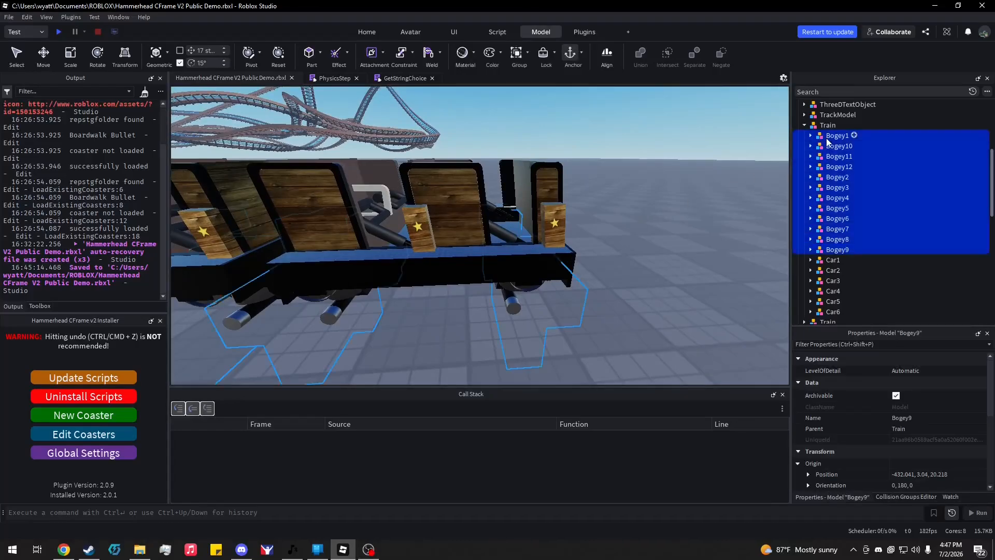
double_click(836, 136)
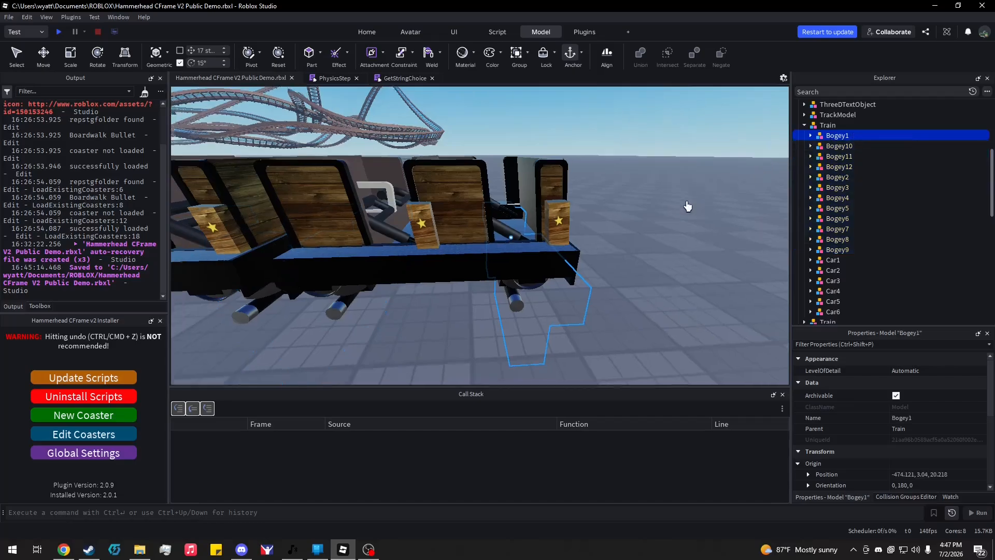
mouse_move(687, 206)
right_mouse_down()
mouse_move(713, 188)
mouse_move(687, 215)
right_mouse_up()
left_click(830, 138)
left_click(837, 178)
key("d")
Try moving Bogey1 out from under its car along the train's length
left_click(838, 136)
key("ctrl+2")
left_click_drag(469, 218, 617, 220)
right_click_drag(453, 302, 453, 302)
key("ctrl+z")
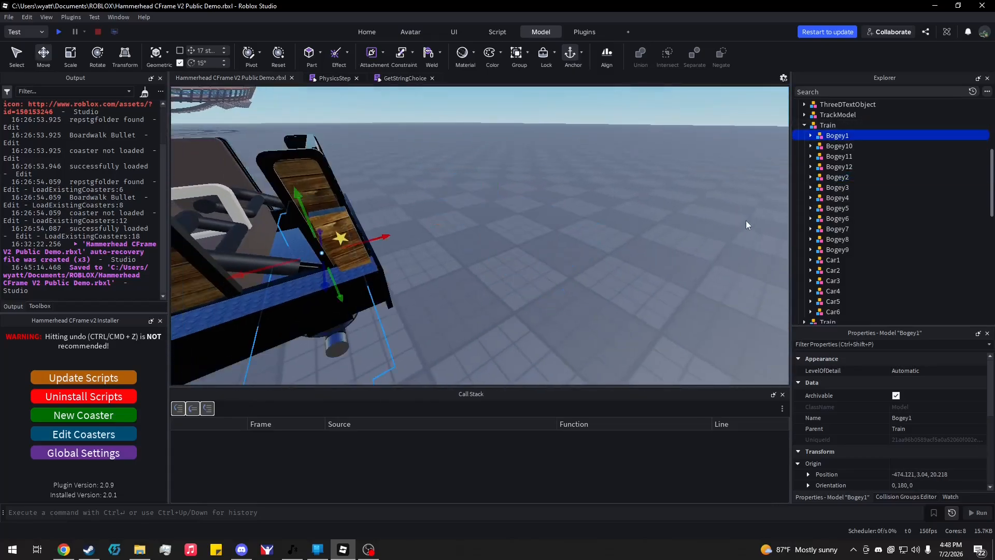
Group Bogey1 through Bogey12 inside the Train model and name the group Bogeys
right_click_drag(684, 206, 684, 206)
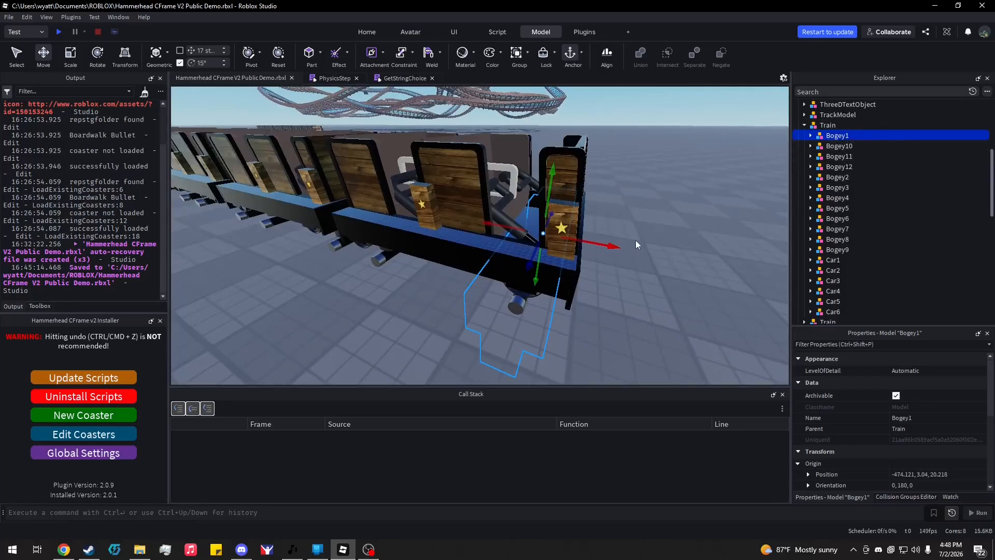
left_click(838, 166)
right_click_drag(714, 193, 714, 194)
left_click(836, 136)
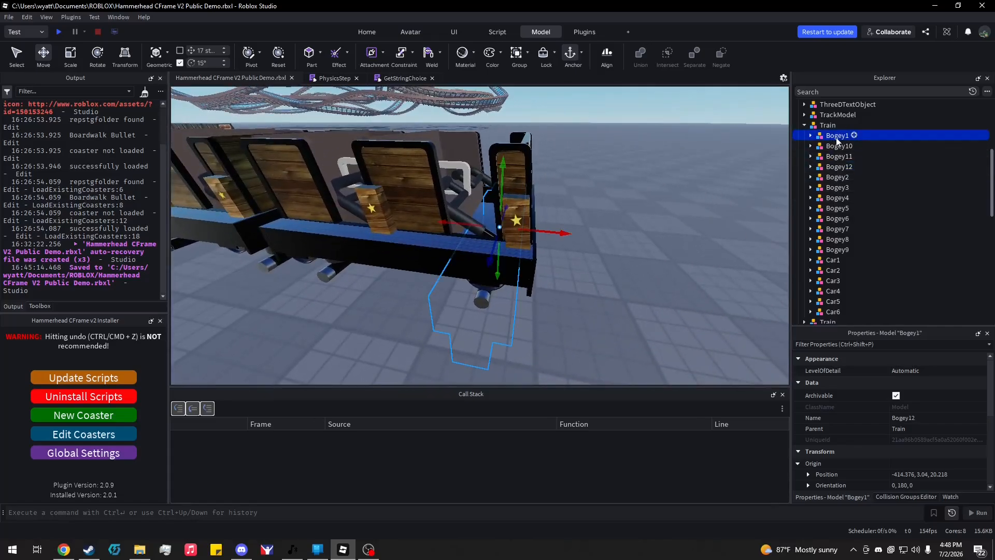
left_click(831, 249, "shift")
key("ctrl+g")
key("F2")
type("Bogeys")
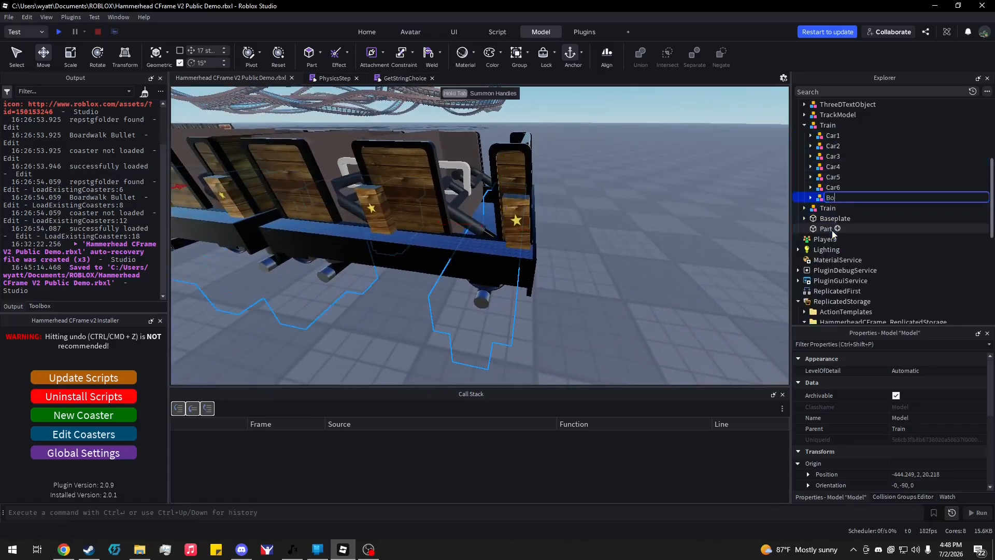
key("Return")
Group Car1 through Car6 inside the Train model and name the group Cars
left_click(831, 187)
left_click(824, 135, "ctrl")
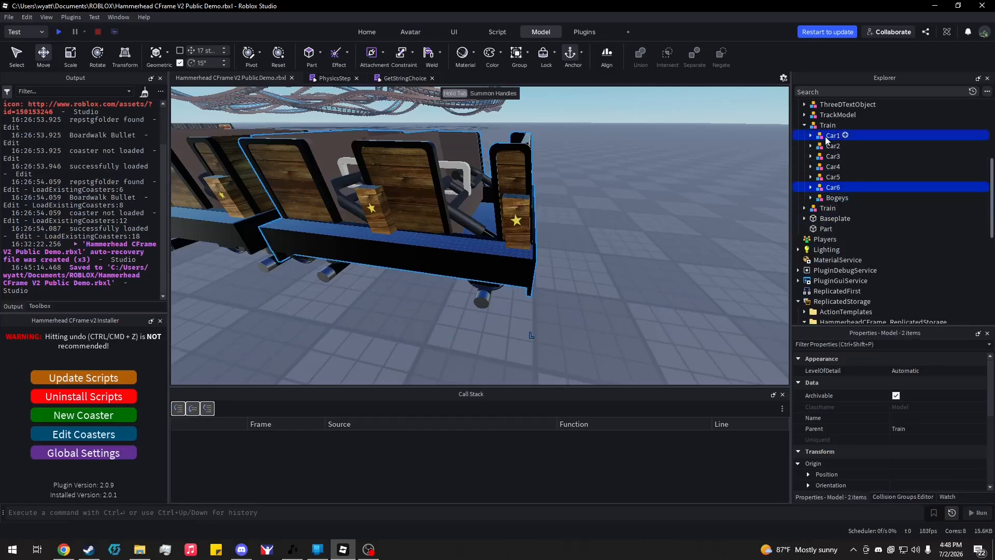
left_click(832, 179)
left_click(832, 186)
left_click(830, 136, "shift")
key("ctrl+g")
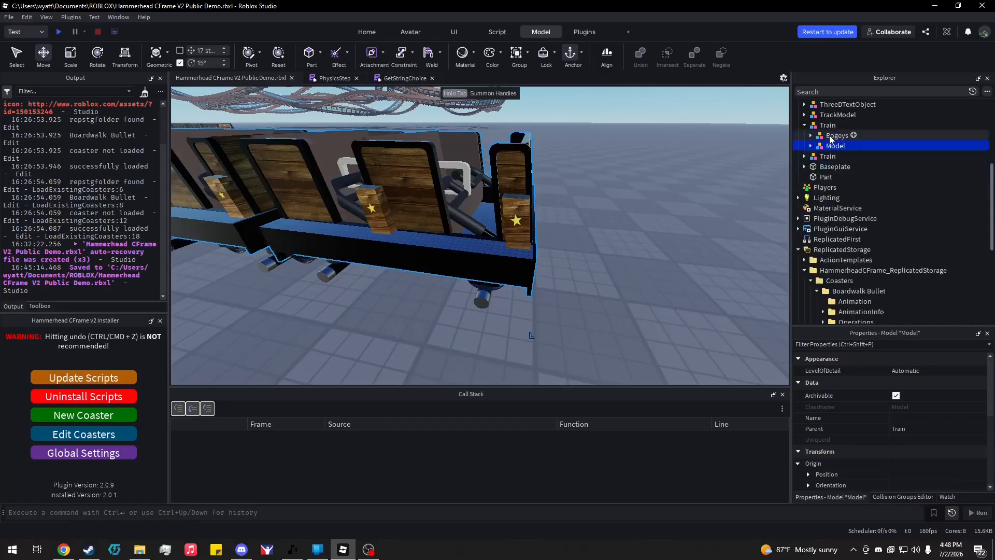
key("F2")
type("Cars")
key("Return")
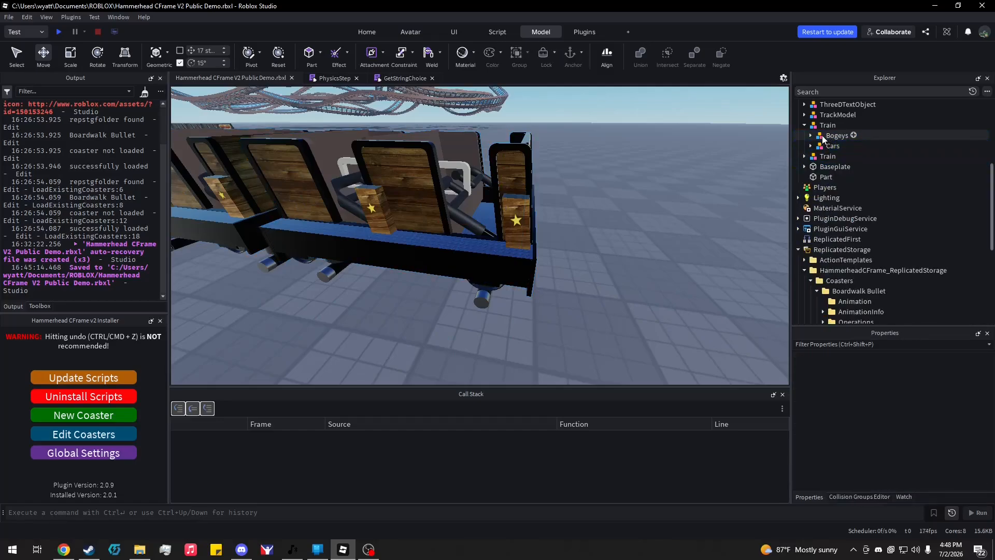
Group all the contents of Bogey1 into a single model inside Bogey1
left_click(810, 135)
left_click(817, 146)
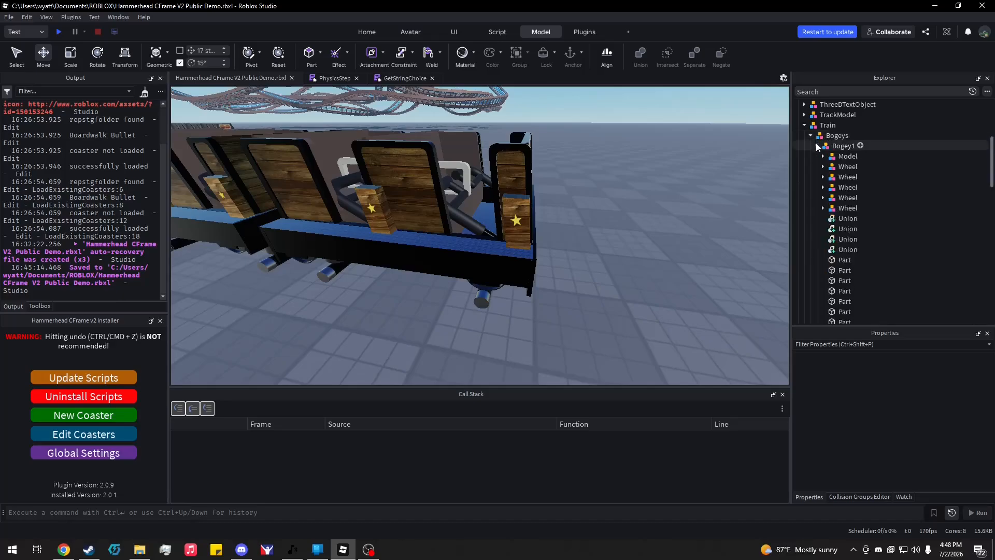
right_click_drag(660, 212, 660, 212)
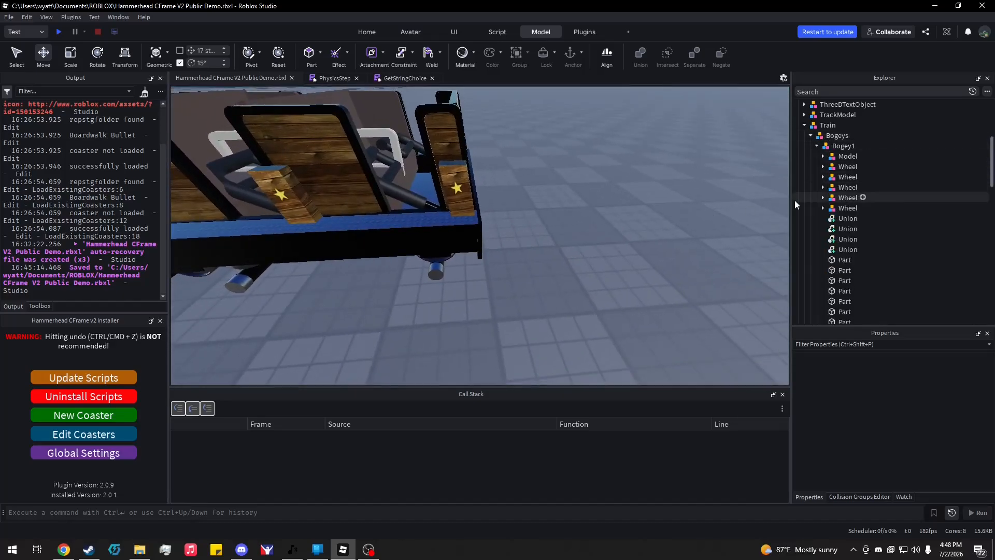
left_click(846, 157)
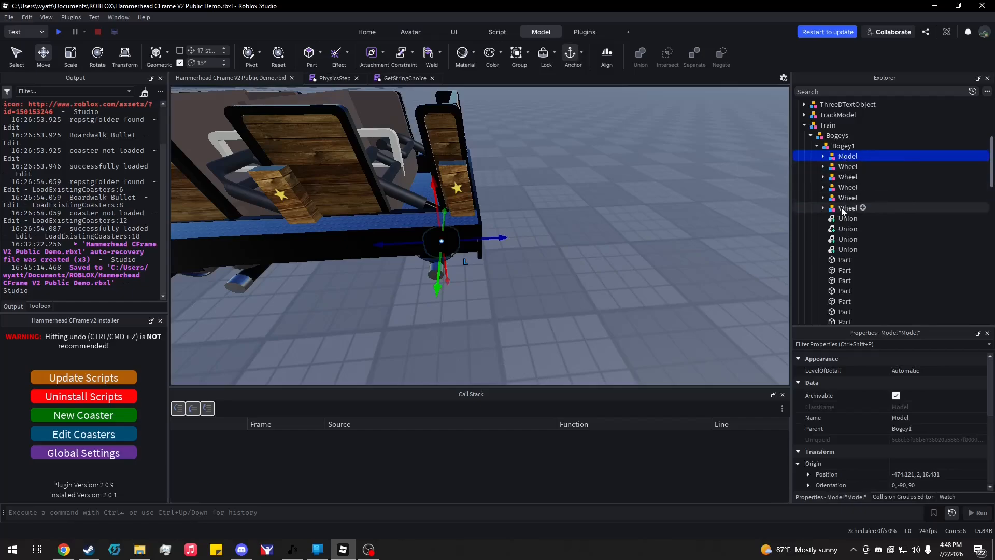
scroll(842, 211, "down", 6)
left_click(846, 238, "shift")
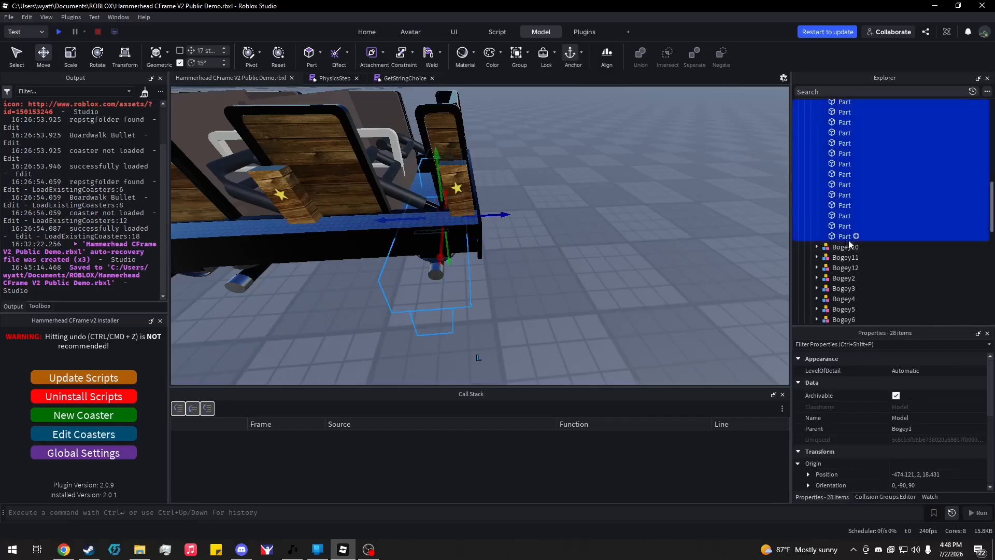
scroll(864, 256, "up", 8)
key("ctrl+g")
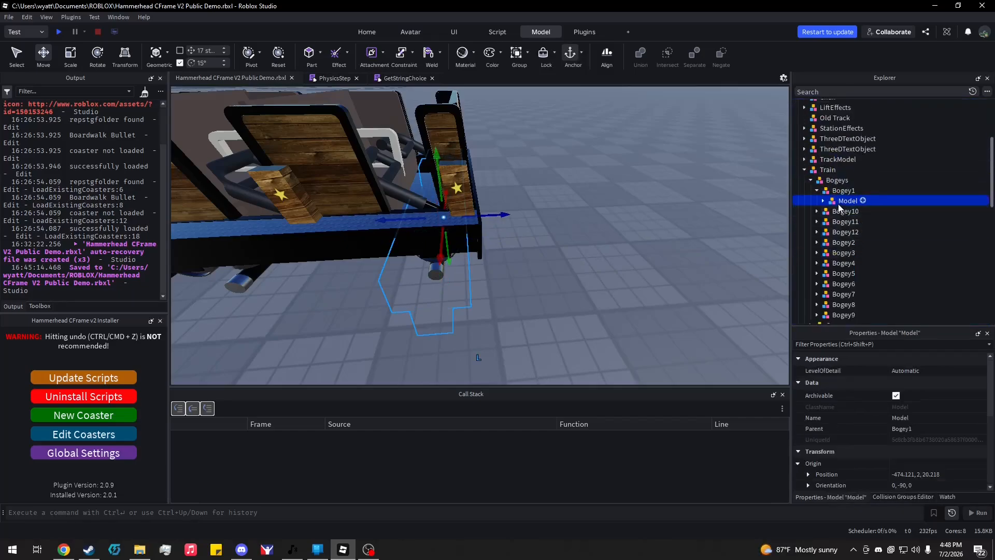
Group the five Wheel models inside Bogey1's new model and name the group Wheels
left_click(822, 201)
scroll(842, 212, "down", 3)
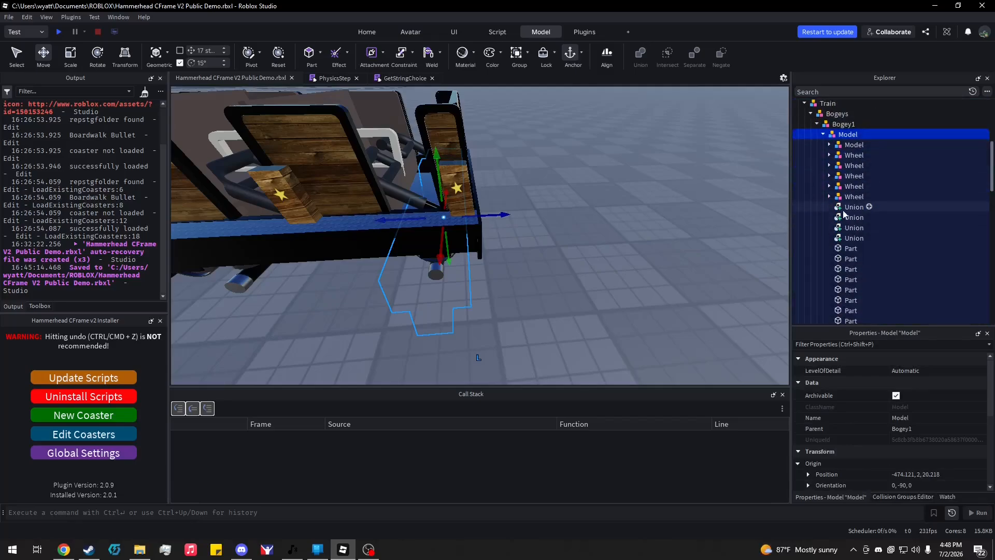
left_click(850, 155)
left_click(854, 196, "shift")
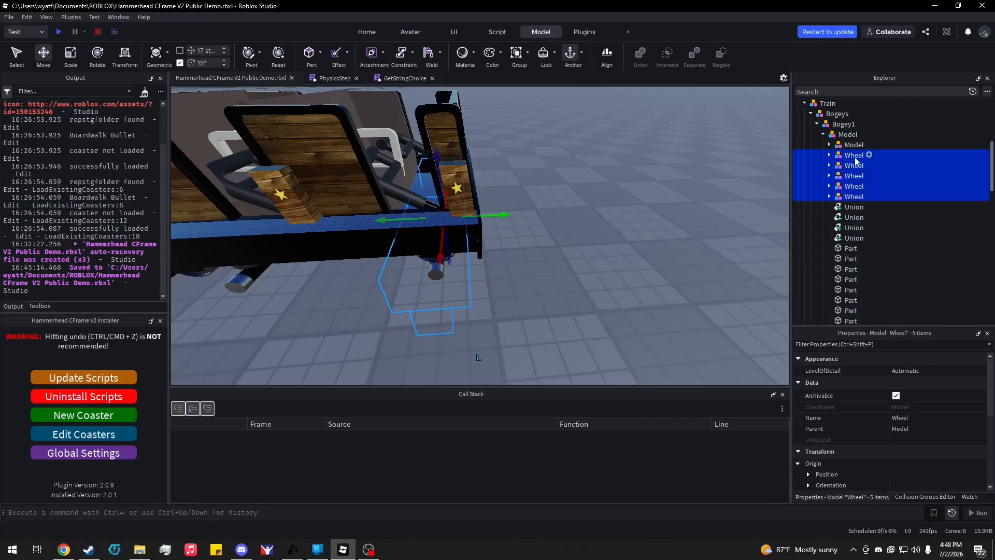
key("ctrl+g")
key("F2")
type("Wheels")
key("Return")
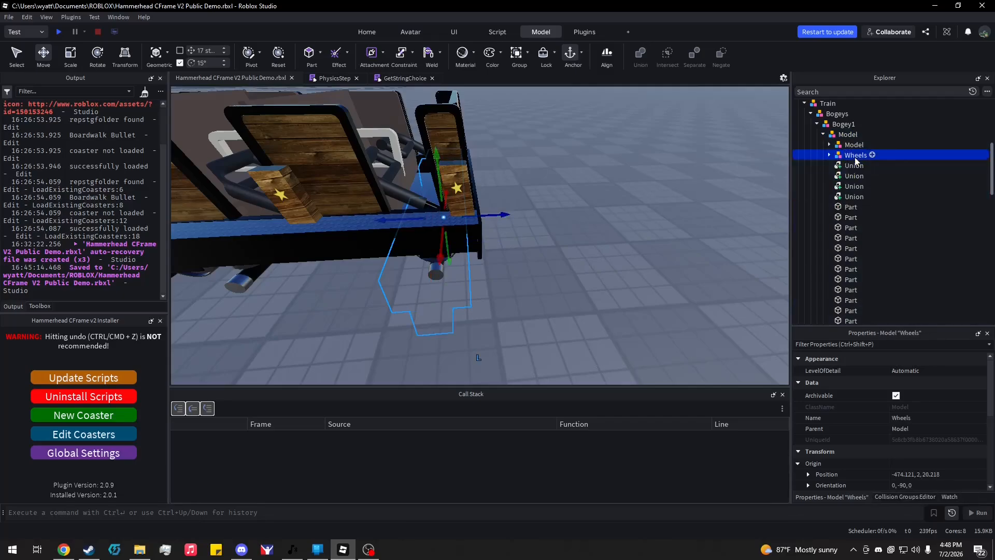
Move the separate child model named Model into Bogey1's Wheels group
left_click(854, 157)
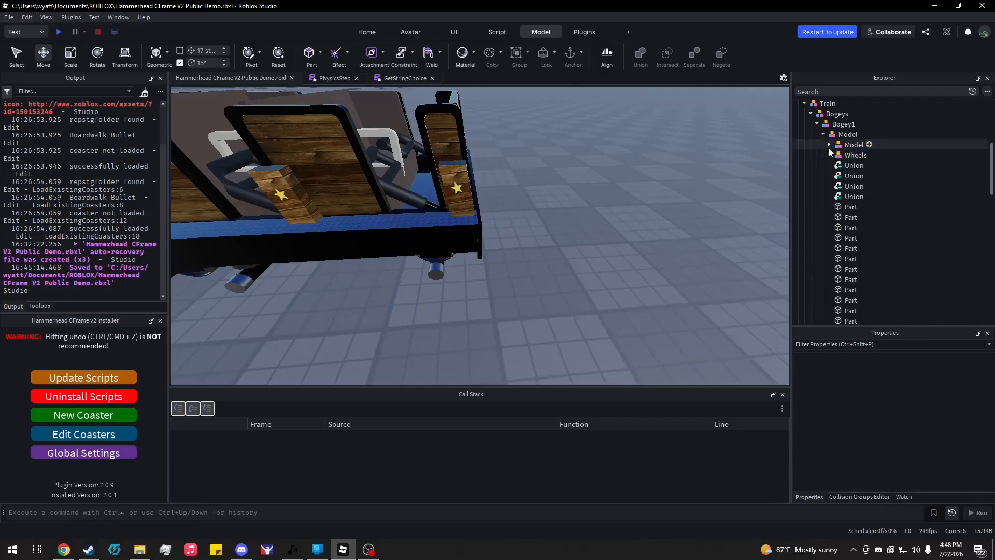
left_click_drag(829, 147, 854, 153)
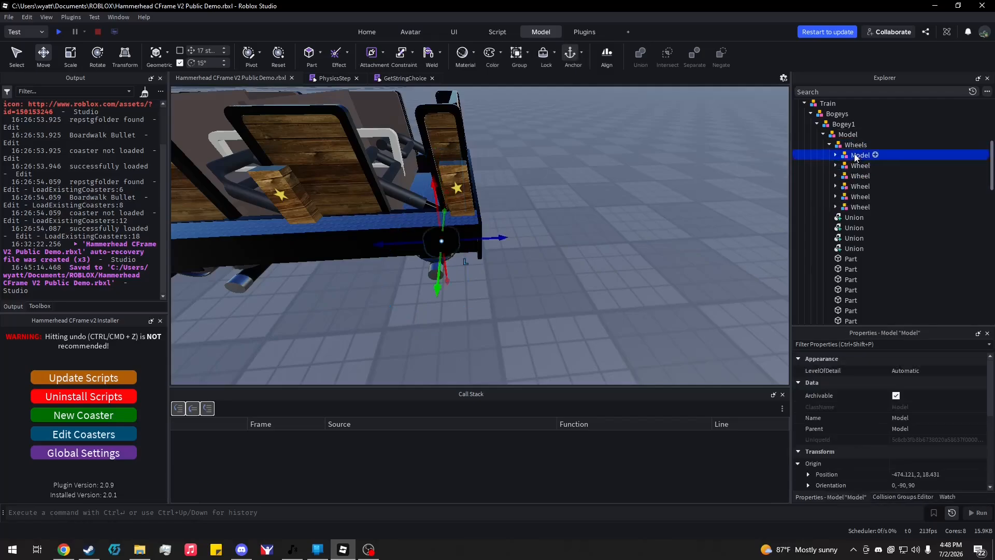
key("f")
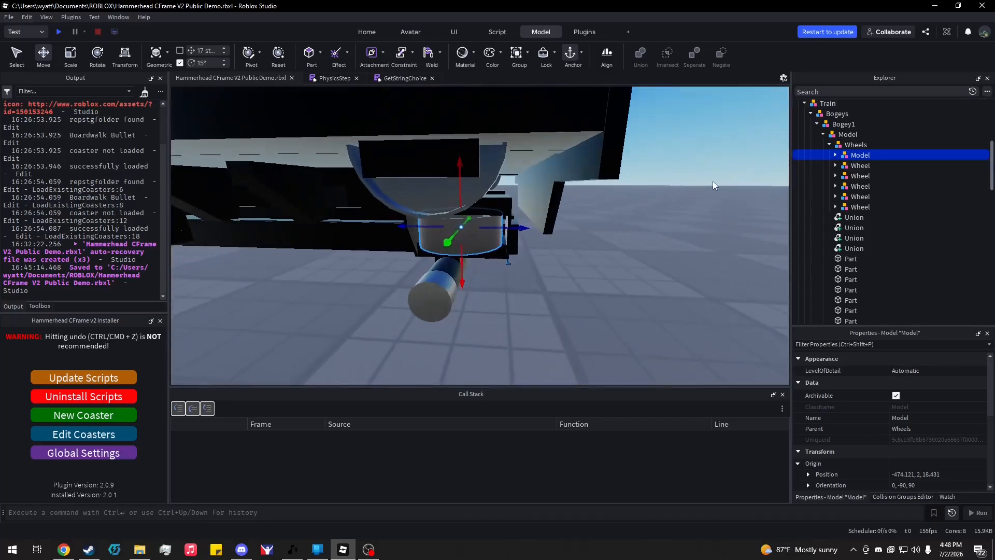
Delete the Reference part from the model moved into Wheels and rename that model Wheel
left_click(835, 155)
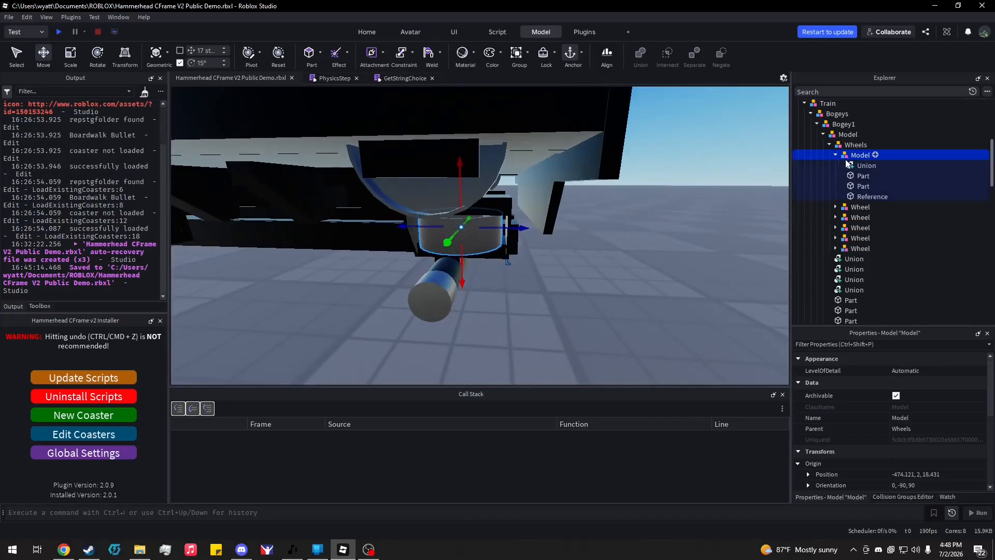
left_click(872, 196)
key("Delete")
double_click(858, 156)
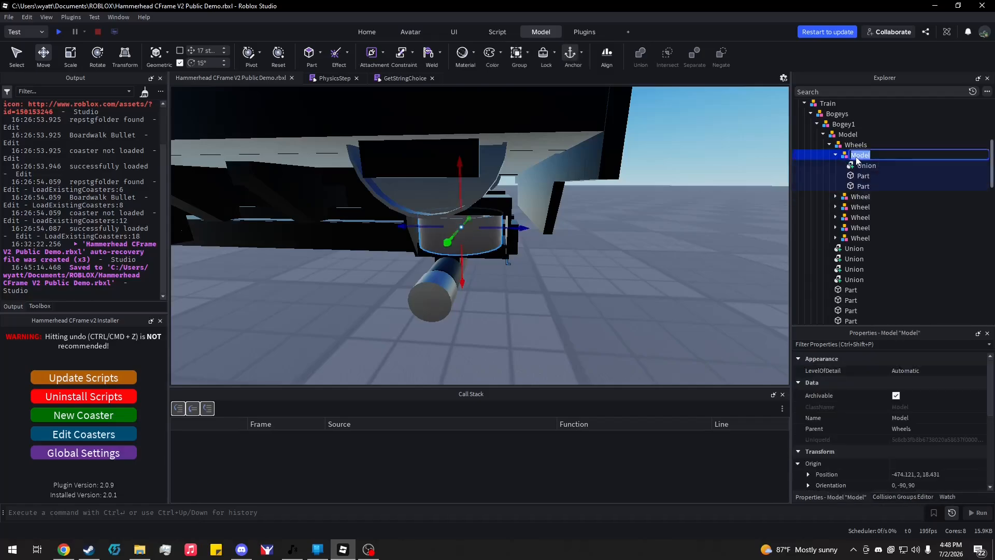
type("Wheel")
key("Return")
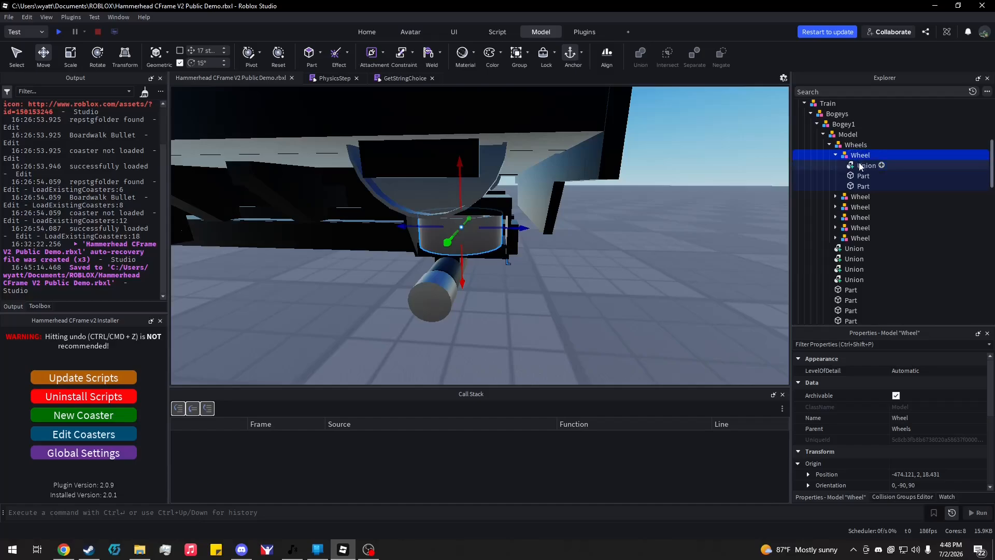
Group the Union and two Parts inside the renamed Wheel and name the group SpinModel
left_click(860, 166)
left_click(861, 187, "shift")
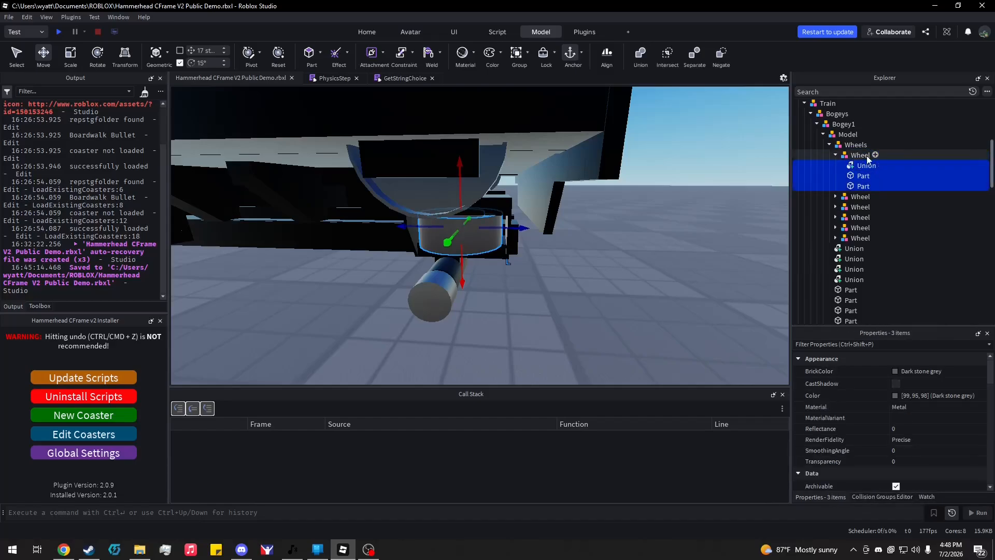
key("ctrl+g")
double_click(856, 165)
type("Spin")
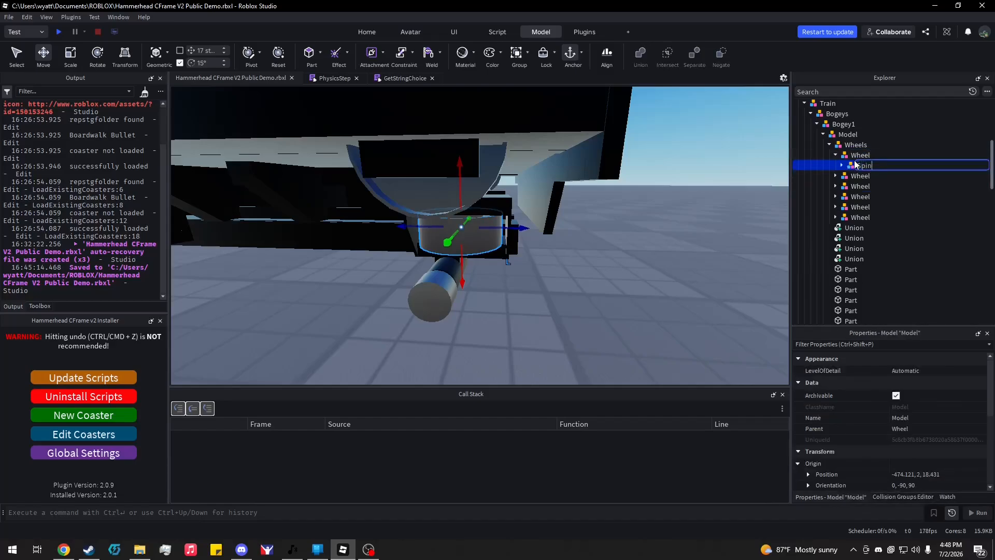
type("Model")
key("Return")
Rotate the pivot of SpinModel by 90 degrees to an orientation of 0, -90, 0
key("ctrl+4")
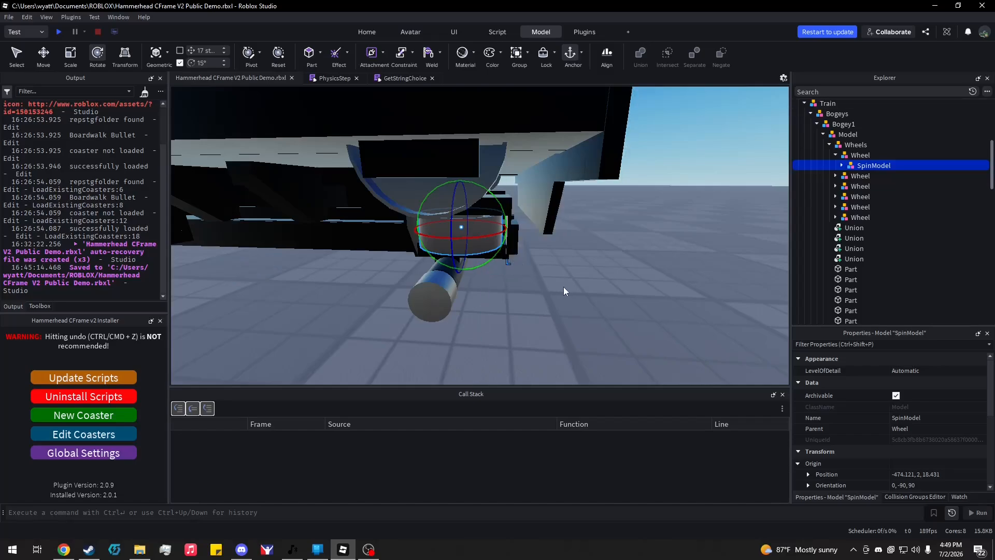
key("ctrl+l")
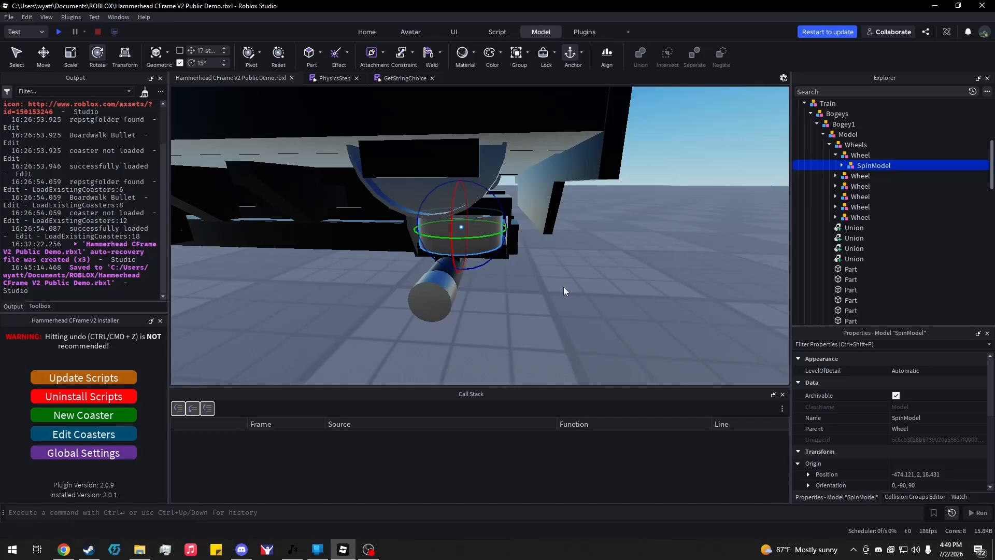
key("ctrl+l")
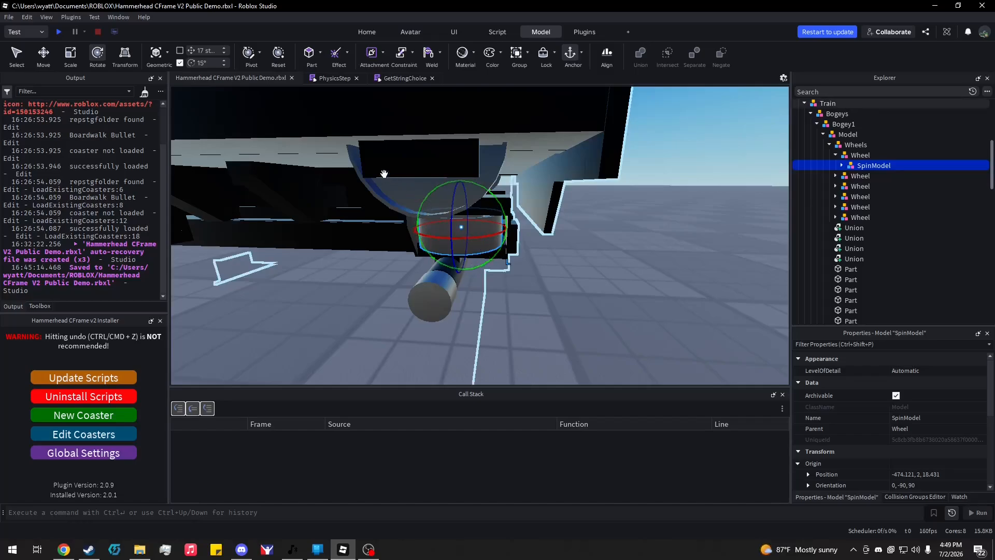
left_click(248, 55)
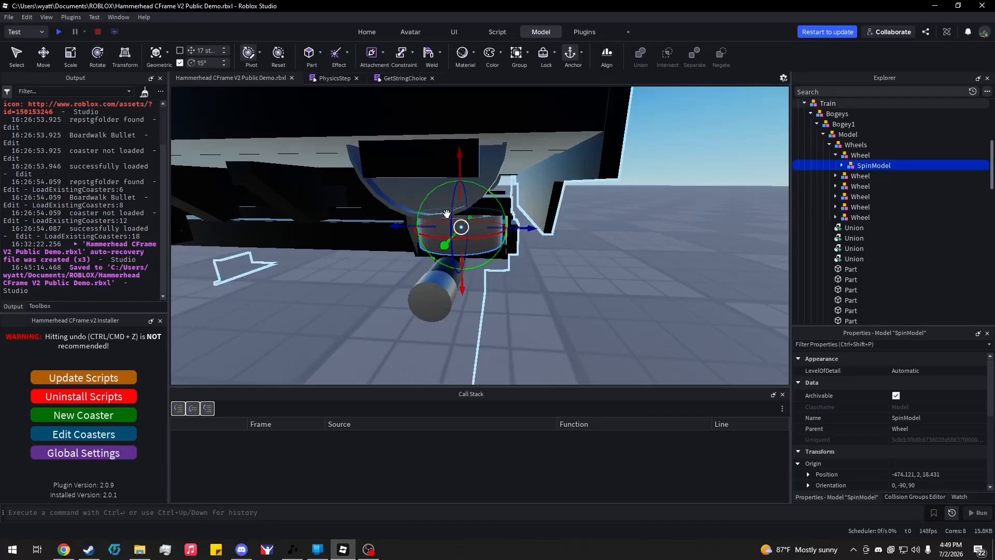
left_click_drag(446, 214, 466, 183)
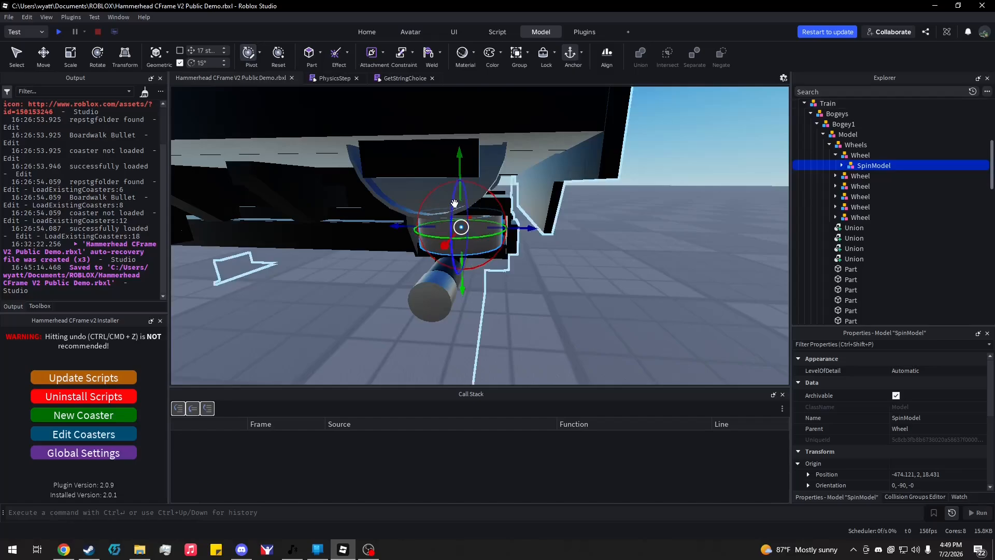
Rotate the pivot of SpinModel another 90 degrees to an orientation of 0, -90, 90
left_click_drag(454, 203, 454, 284)
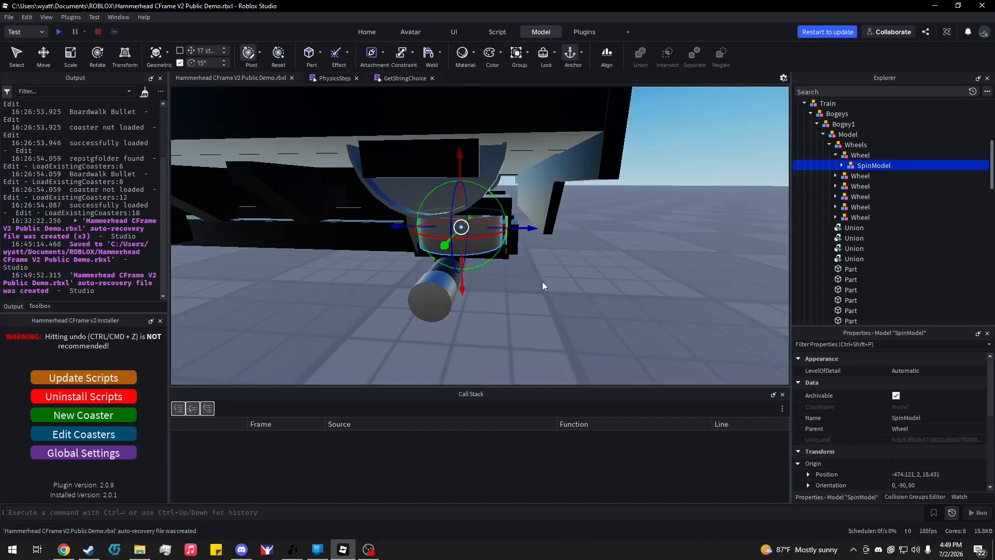
key("d")
right_click_drag(554, 287, 555, 285)
key("a")
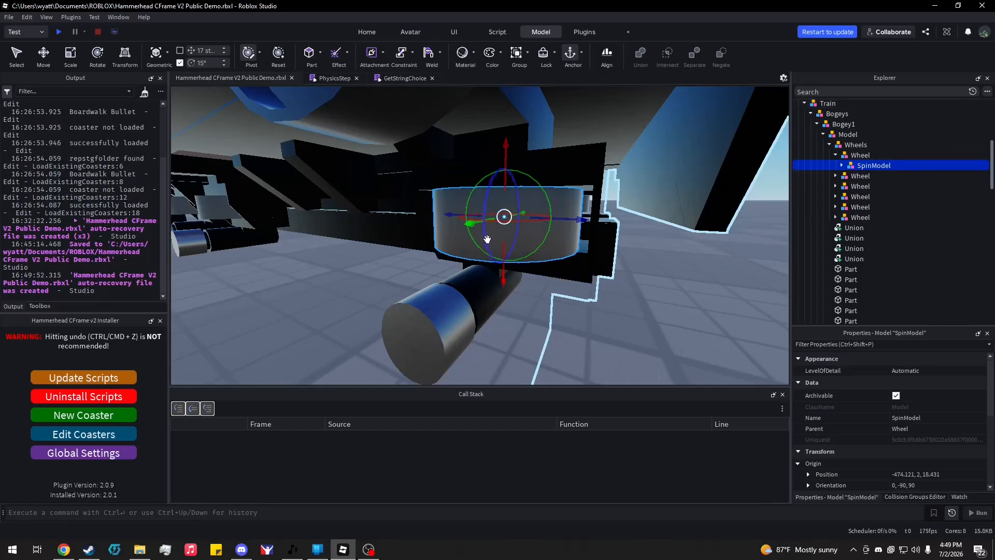
left_click_drag(486, 239, 523, 190)
left_click(686, 314)
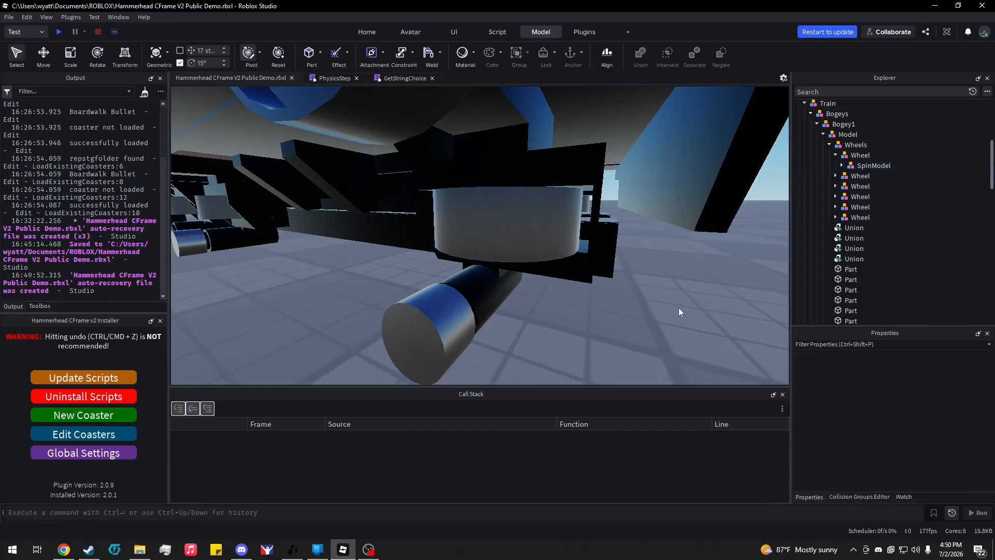
Add a new Part inside the first Wheel model and name it Reference
right_click_drag(623, 239, 685, 234)
key("s")
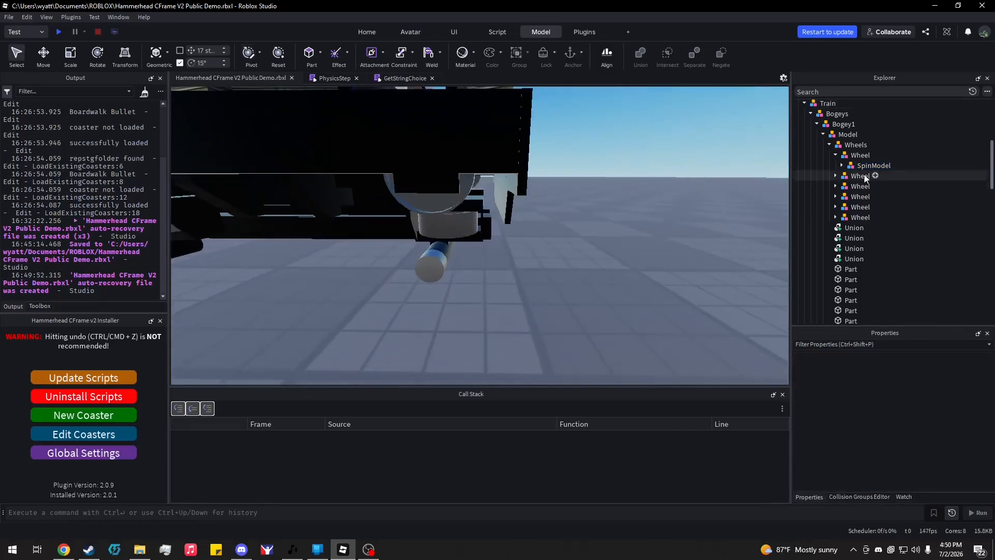
left_click(860, 155)
left_click(876, 156)
type("part")
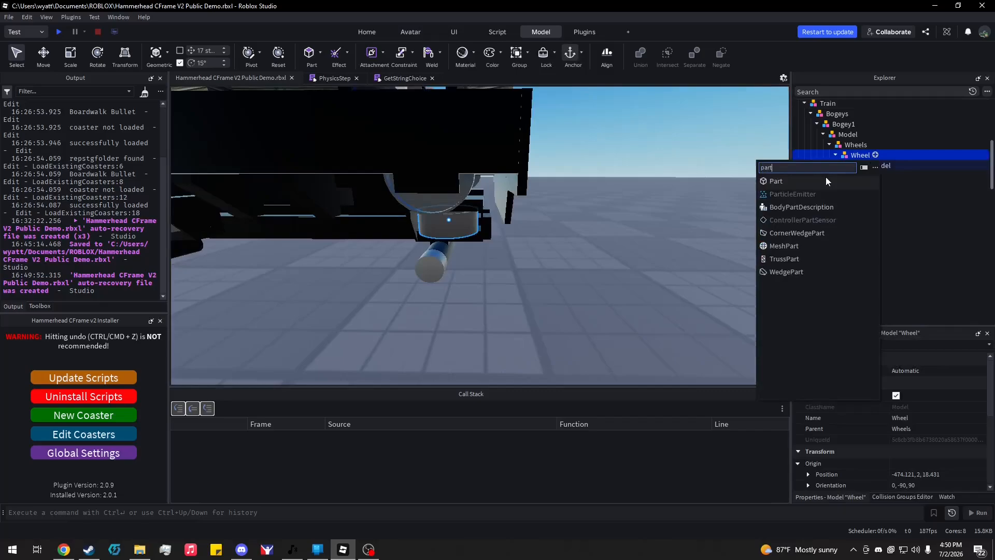
left_click(826, 181)
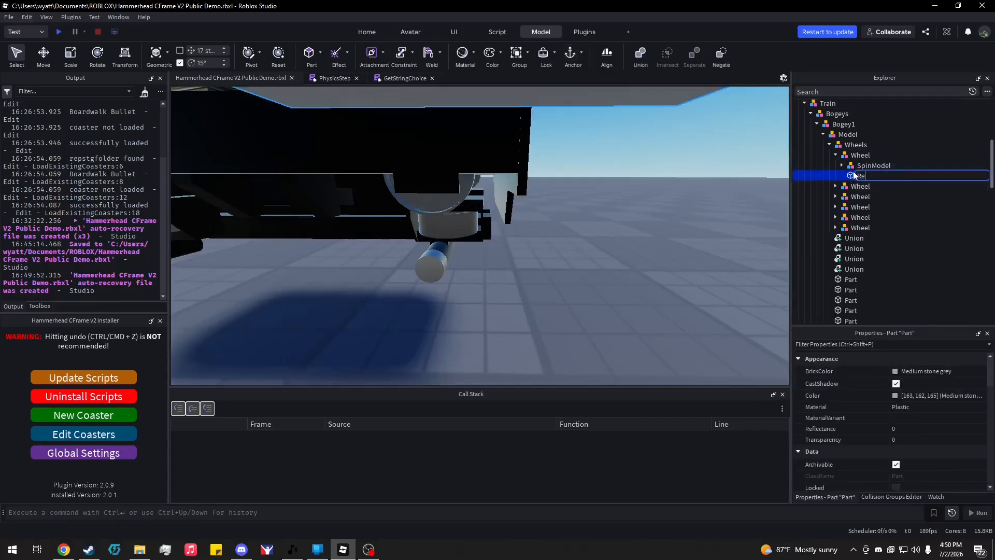
type("Reference")
key("Return")
scroll(685, 219, "down", 3)
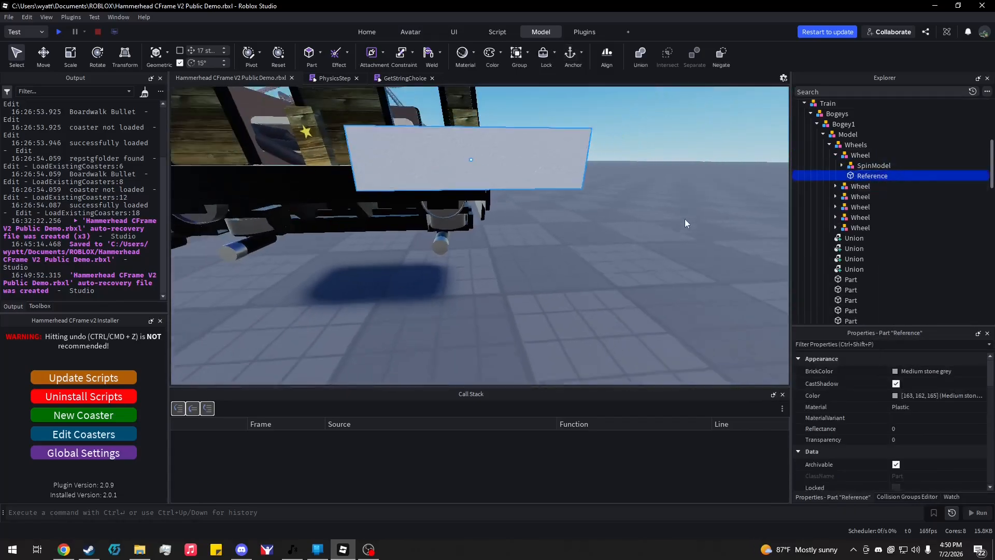
right_click_drag(685, 219, 685, 219)
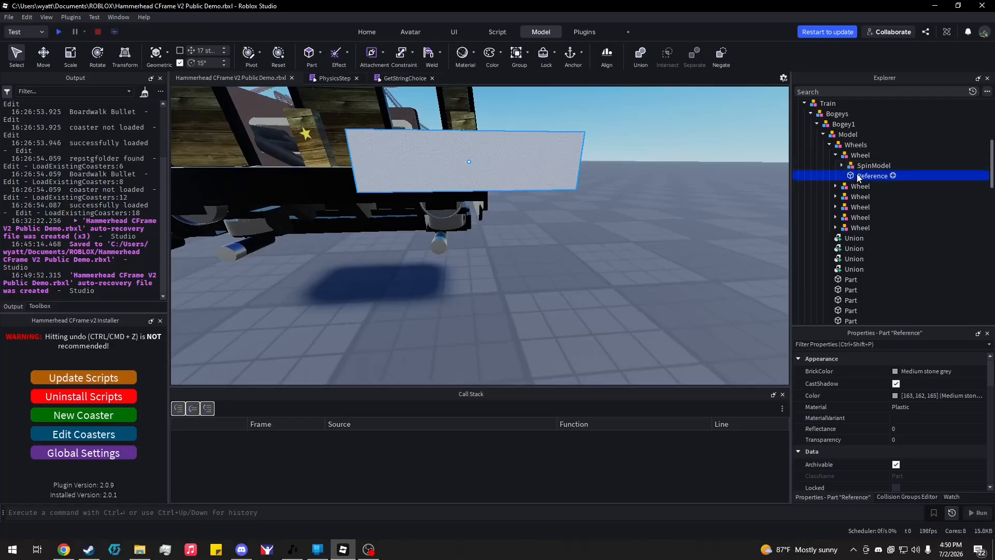
Copy SpinModel's origin position, -474.121, 2, 18.431, into the CFrame position of the Reference part
left_click(867, 166)
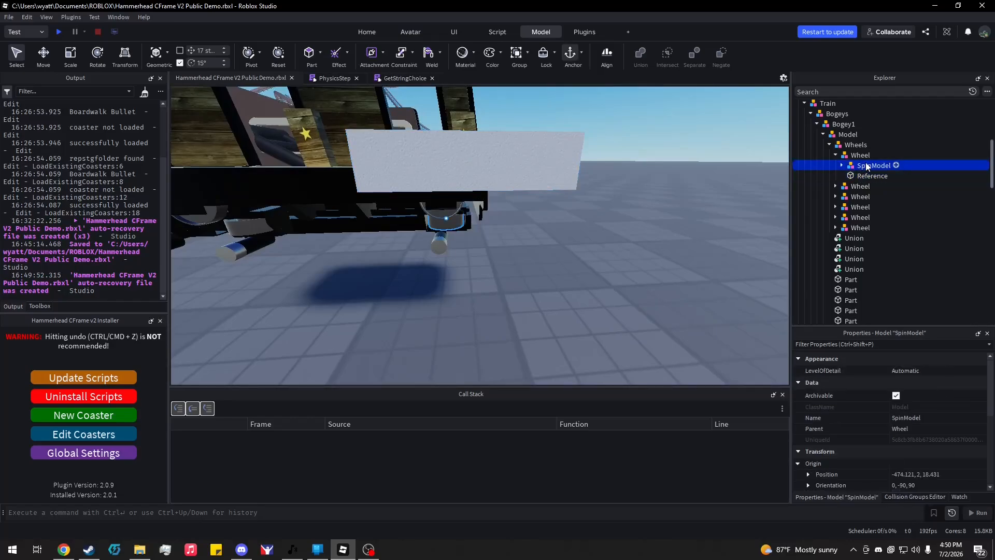
left_click(859, 177)
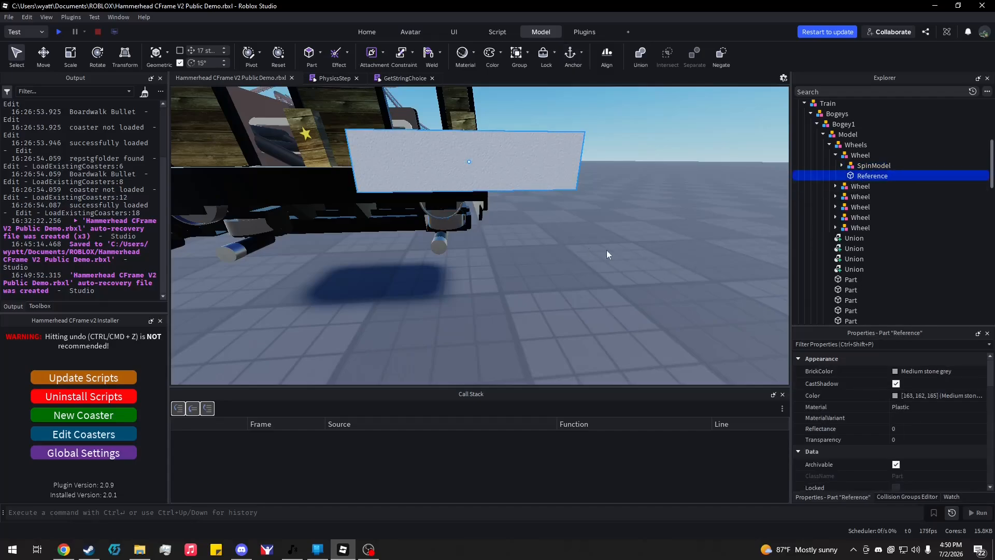
left_click(873, 165)
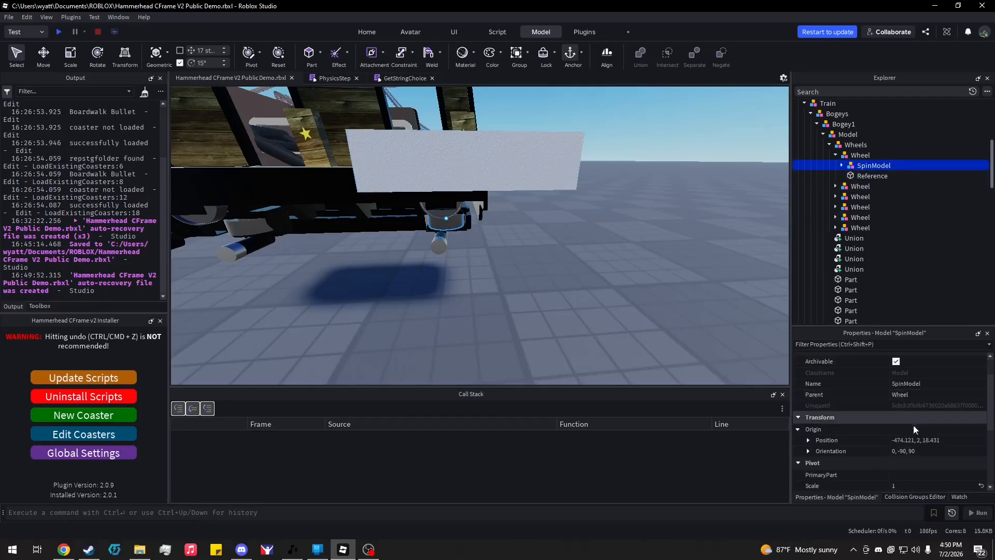
left_click(915, 438)
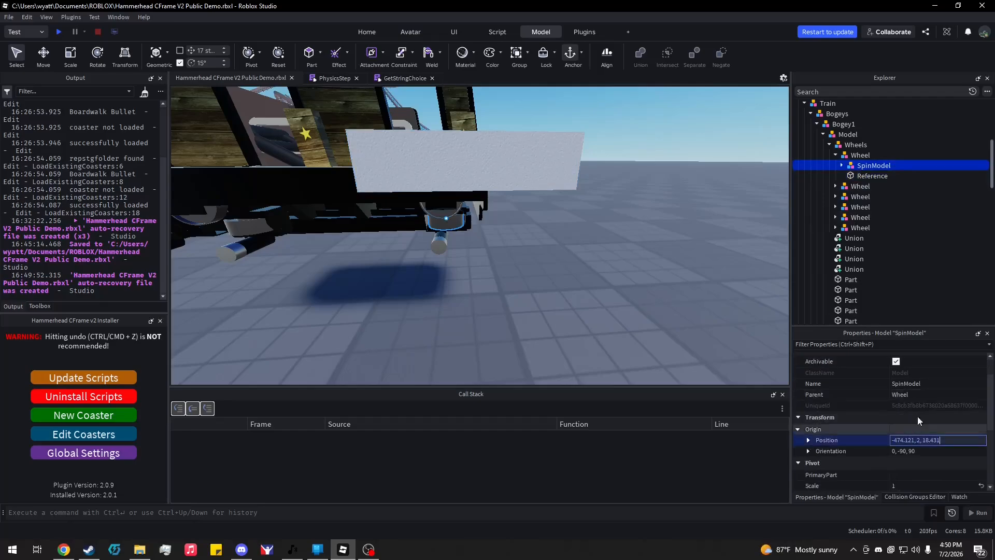
left_click(857, 175)
scroll(952, 422, "down", 1)
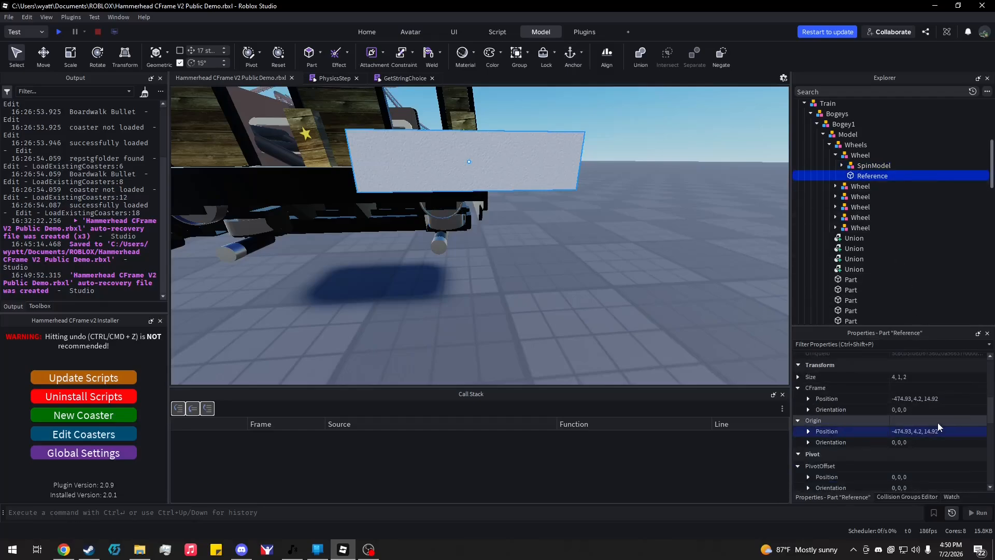
left_click(913, 398)
type("-474.121, 2, 18.431")
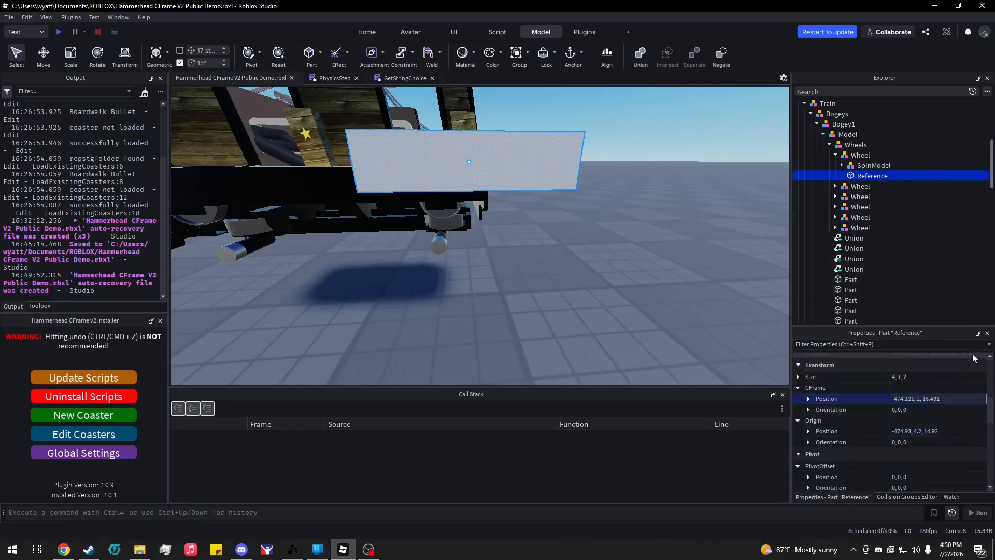
key("Return")
Copy SpinModel's origin orientation, 0, -90, 90, into the CFrame orientation of the Reference part
left_click(873, 168)
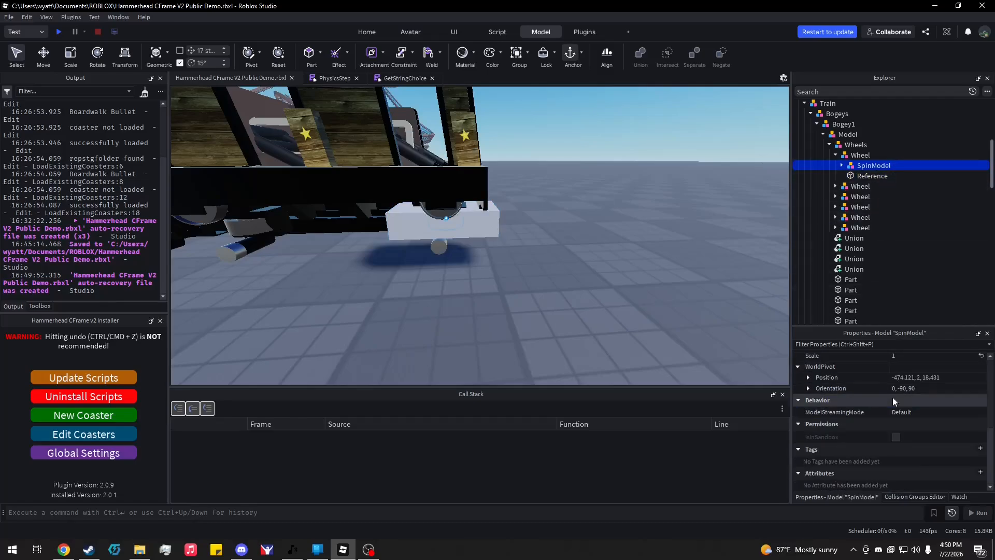
scroll(893, 399, "up", 4)
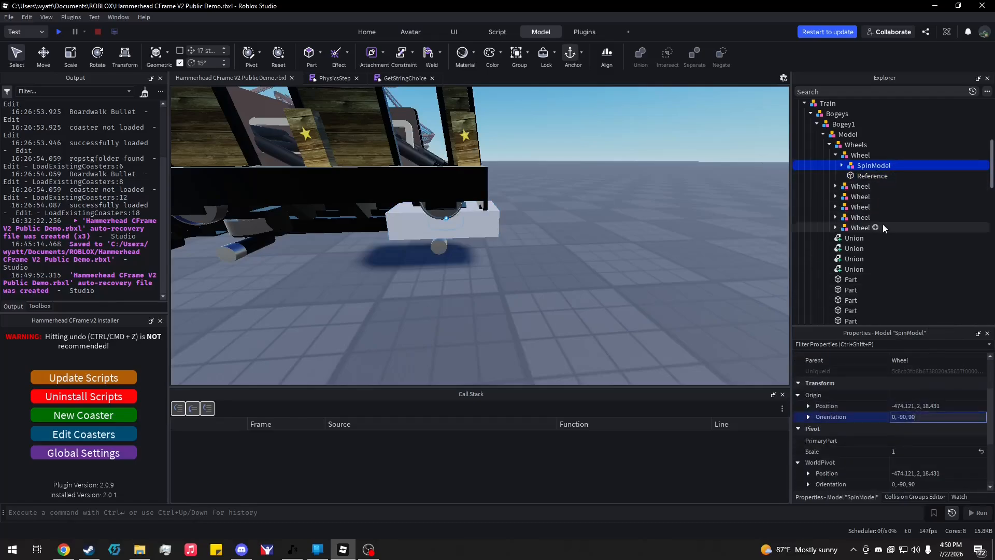
left_click(876, 176)
scroll(917, 413, "down", 3)
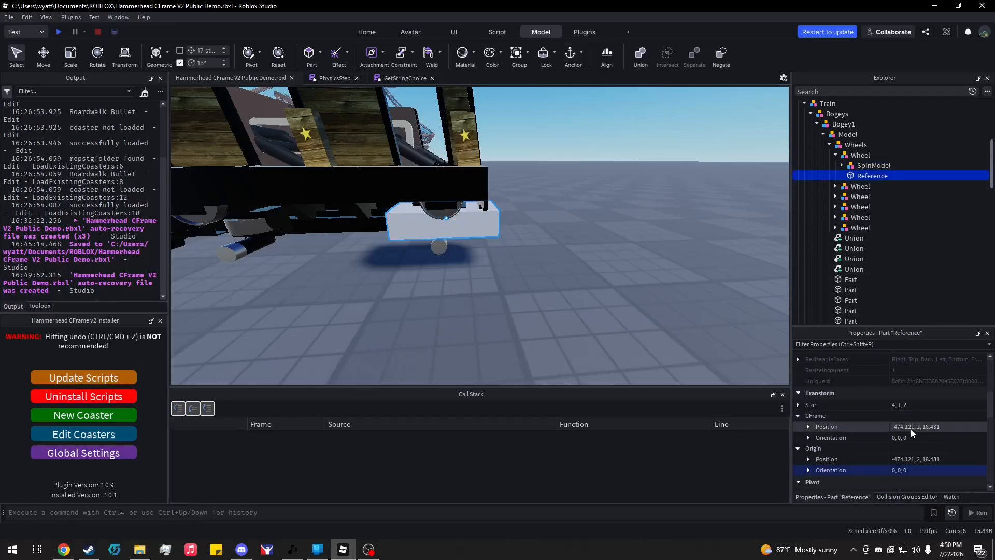
left_click(908, 436)
key("Return")
Set the size of the Reference part to 0.1, 0.1, 0.1
left_click(819, 405)
scroll(702, 306, "down", 2)
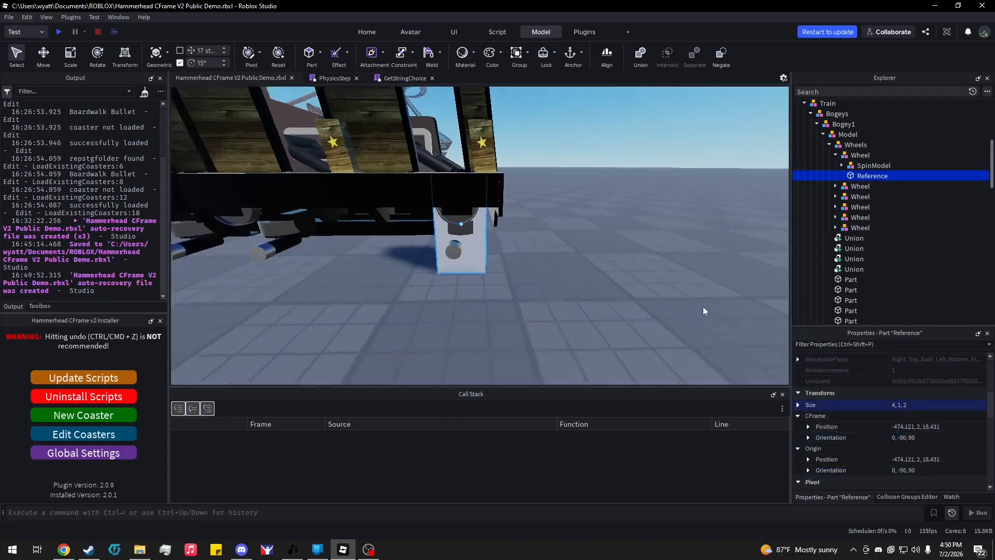
key("ctrl+4")
right_click_drag(689, 300, 689, 299)
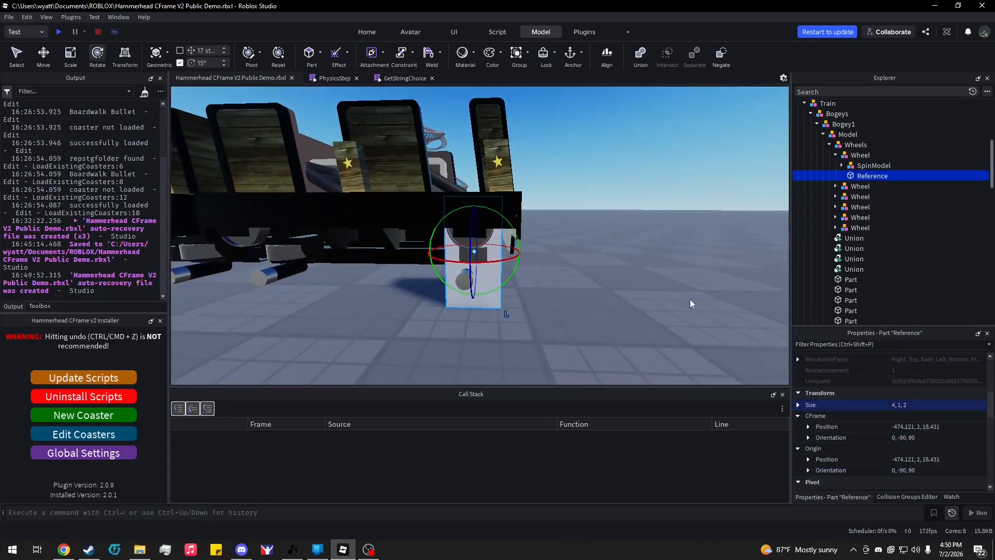
key("ctrl+1")
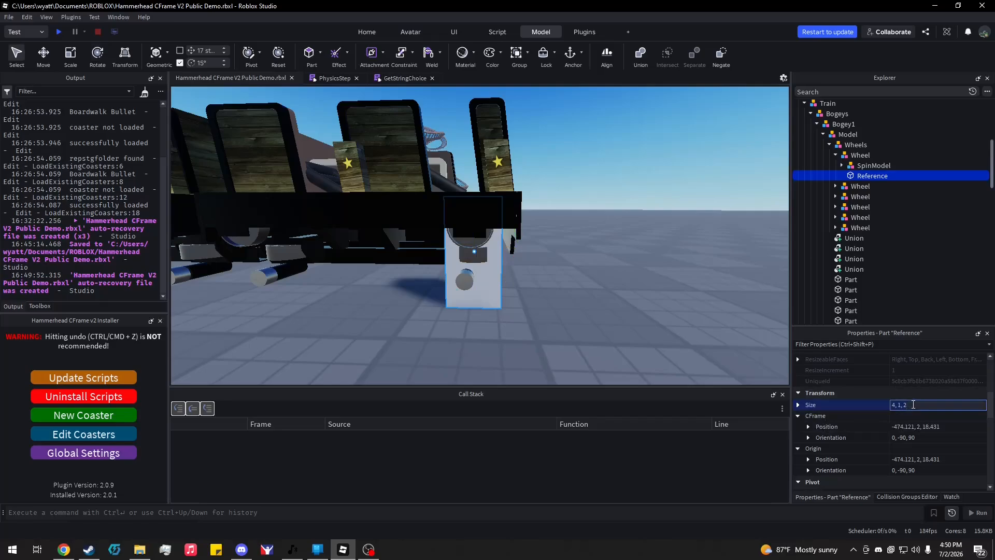
key("Return")
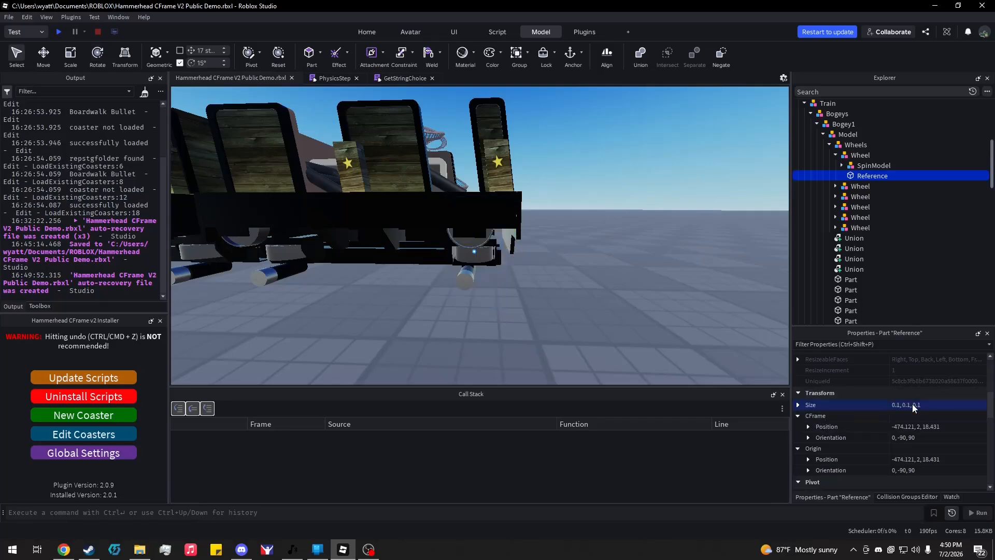
Set the Reference part's Transparency to 1
scroll(925, 440, "up", 5)
left_click(918, 433)
type("1")
scroll(870, 397, "down", 6)
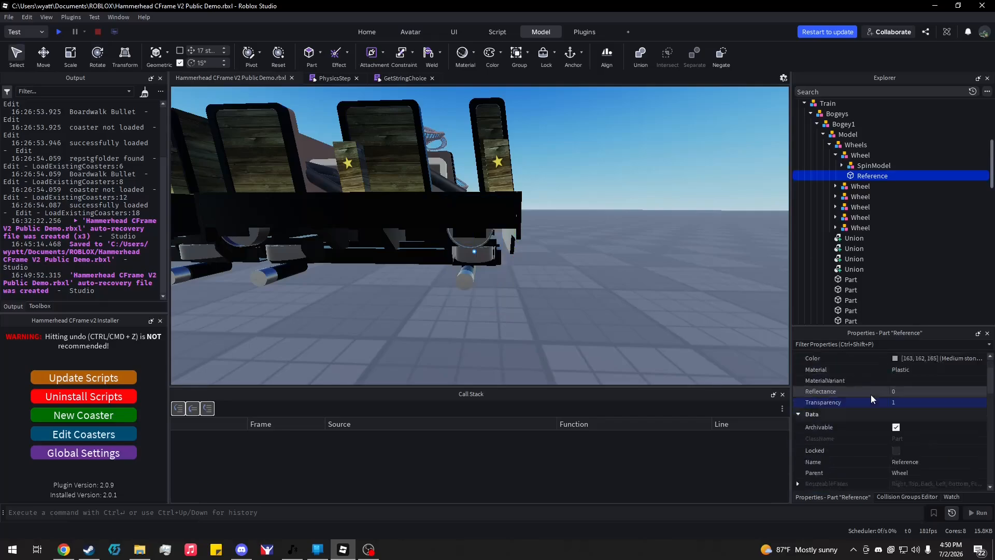
Turn off CanCollide and turn on Anchored for the Reference part
scroll(900, 430, "down", 2)
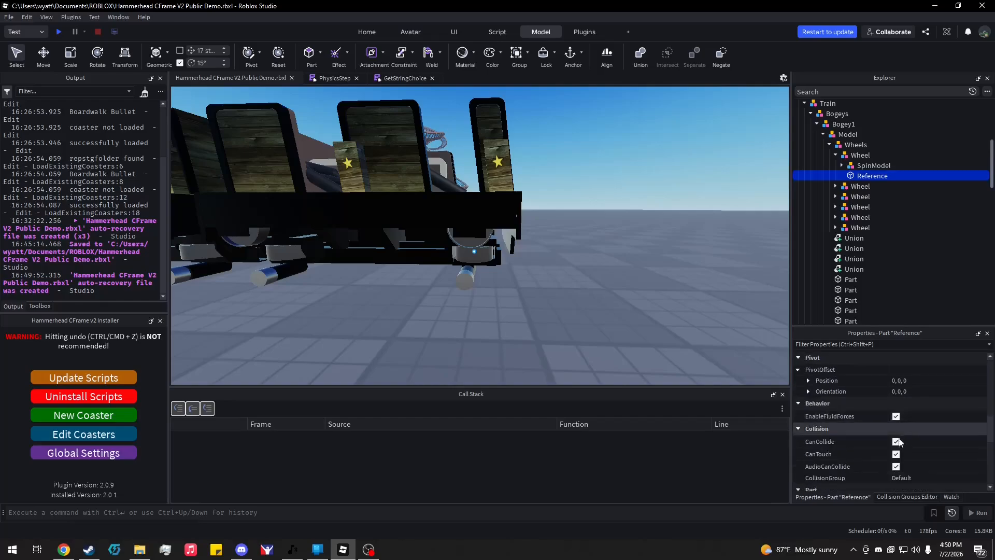
left_click(896, 443)
scroll(897, 442, "down", 3)
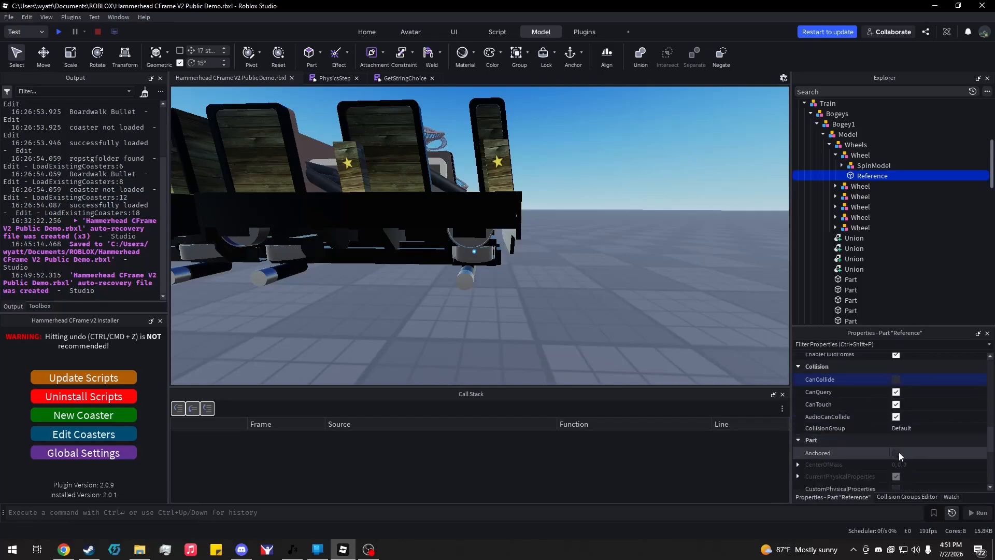
left_click(897, 452)
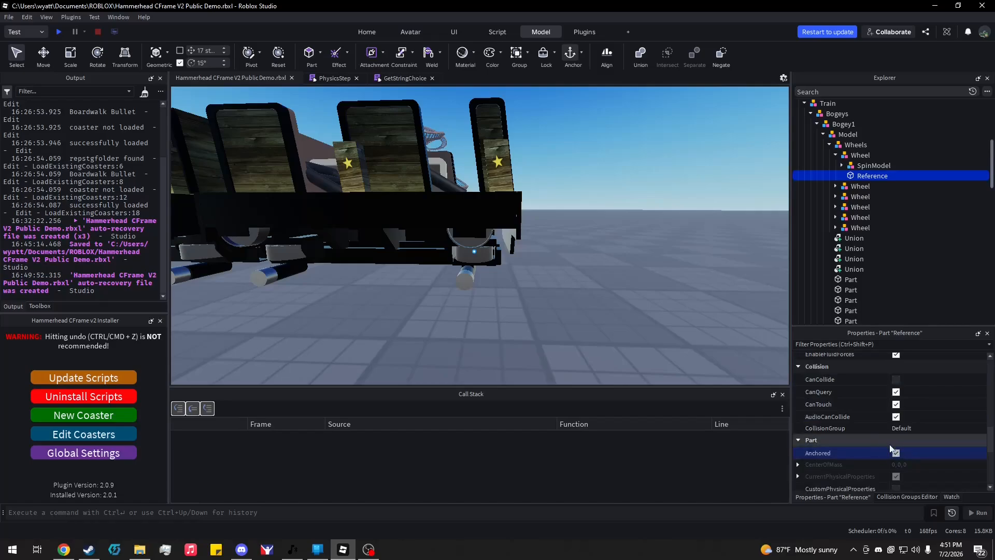
key("Escape")
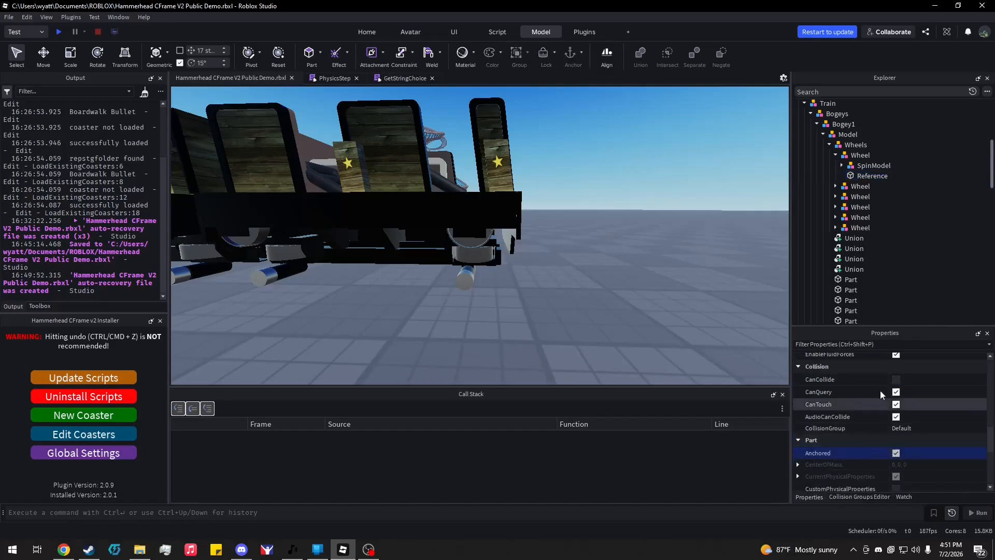
Examine the pivot orientations of the Model inside Bogey1 and of Bogey1 itself
left_click(836, 155)
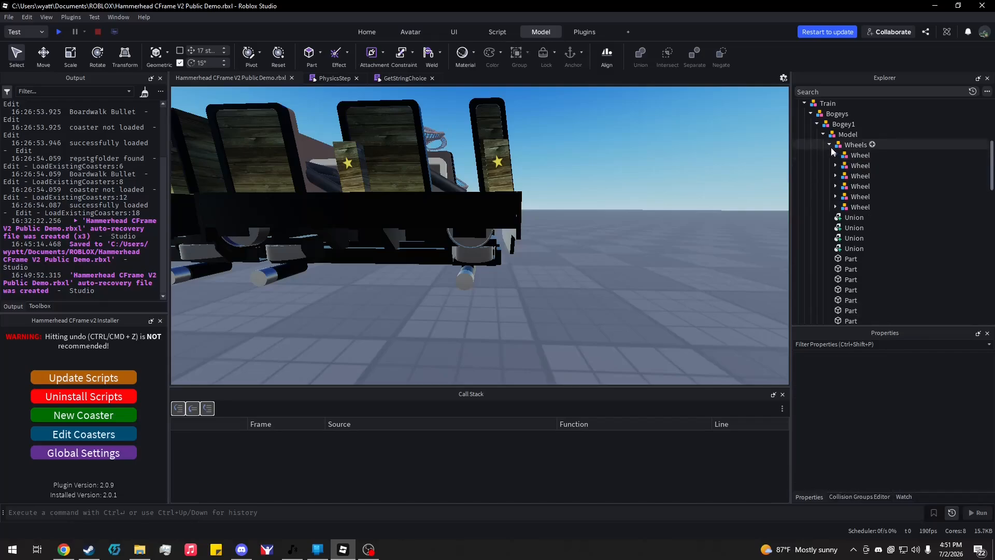
left_click(830, 145)
left_click(832, 136)
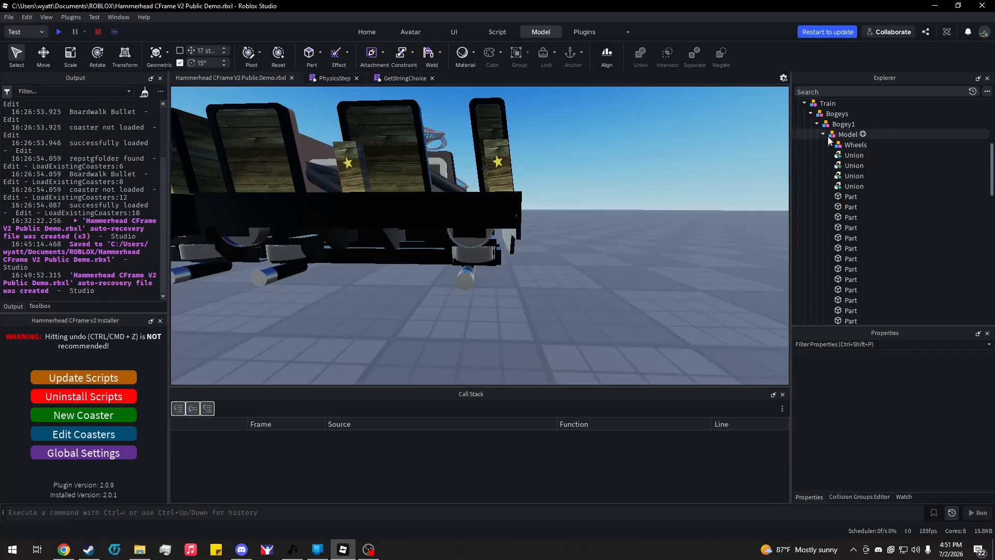
scroll(833, 135, "up", 1)
right_click_drag(634, 219, 633, 218)
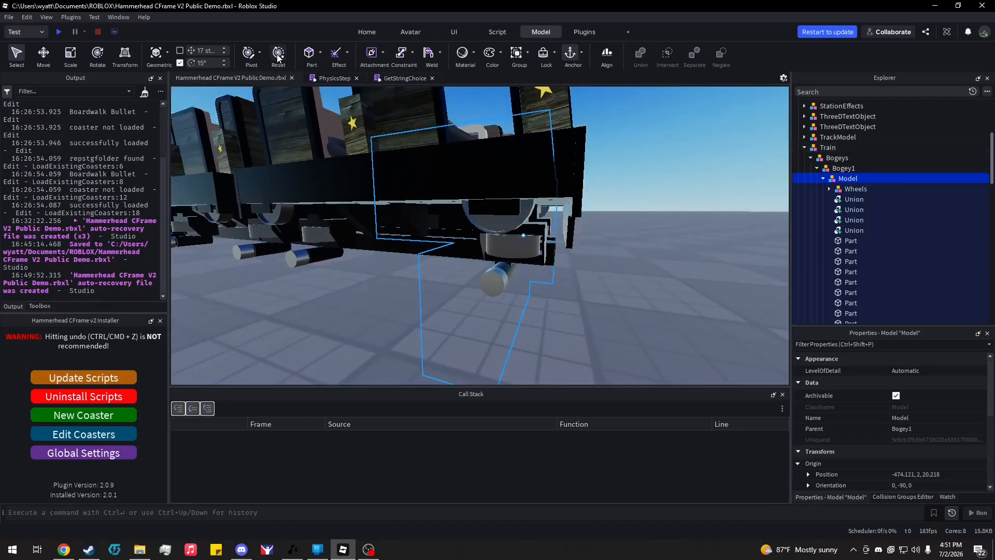
right_click_drag(570, 247, 570, 246)
key("ctrl+3")
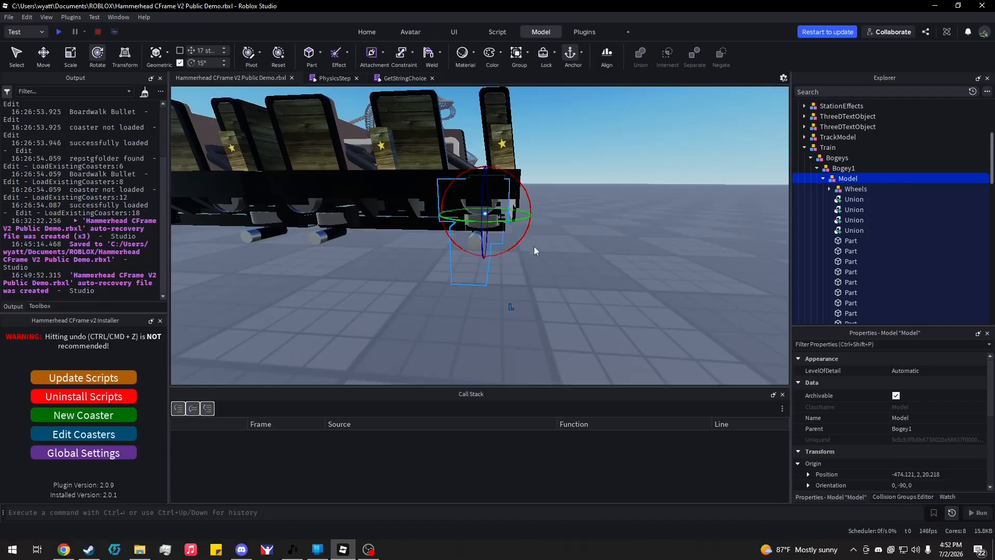
right_click_drag(548, 269, 547, 266)
key("ctrl+2")
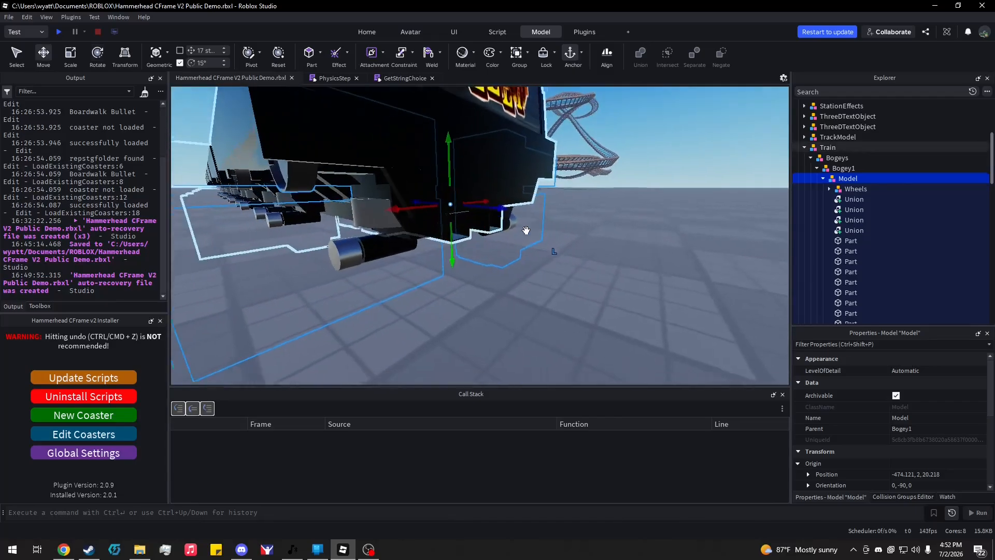
right_click_drag(525, 230, 506, 255)
key("ctrl+4")
key("s")
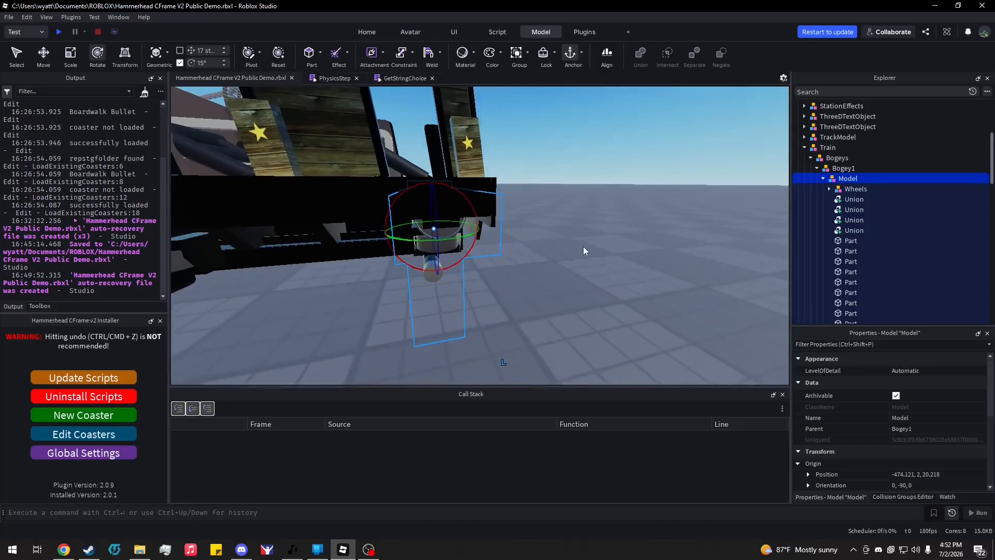
right_click_drag(583, 246, 584, 247)
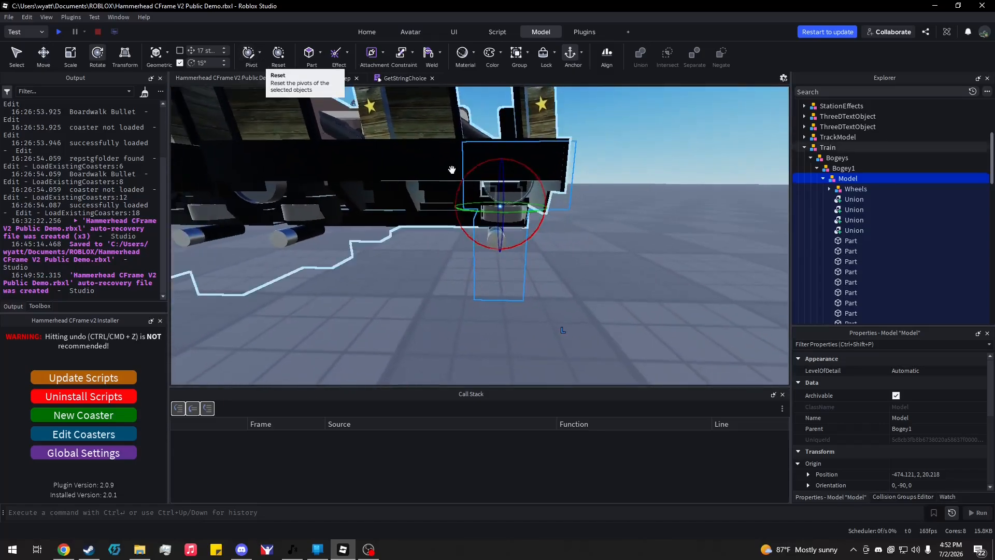
left_click(823, 179)
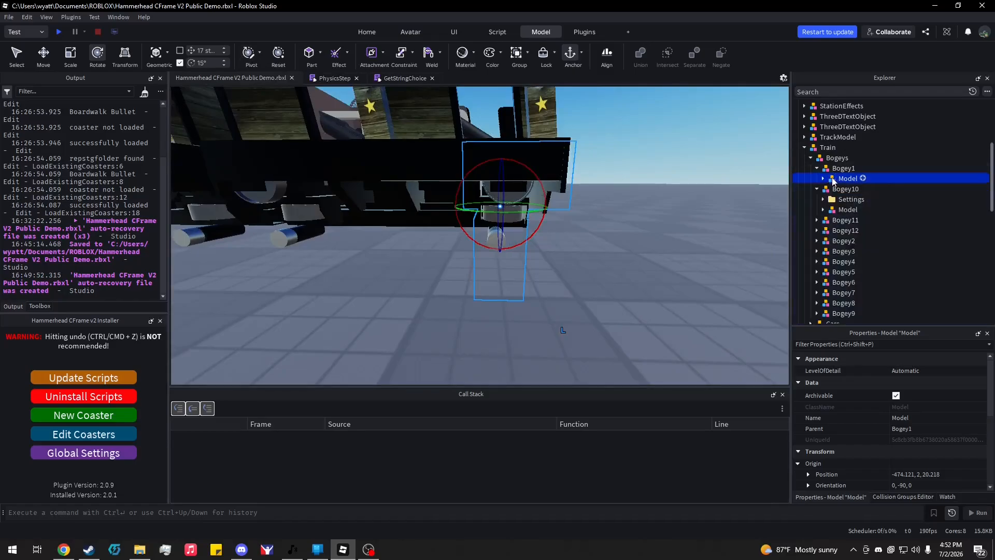
left_click(832, 171)
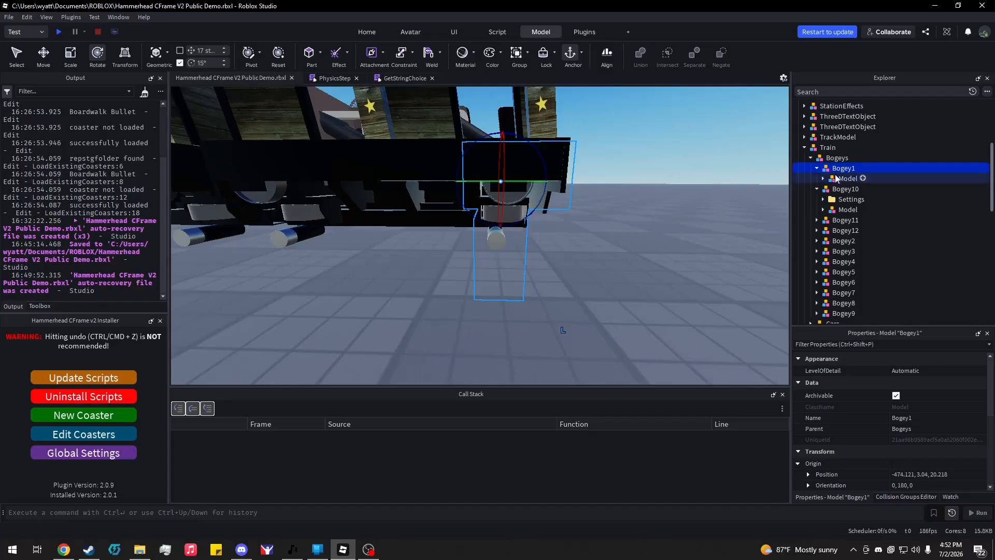
Compare Bogey1's pivot with its inner Model's pivot and review the Model's Origin and WorldPivot values
left_click(837, 178)
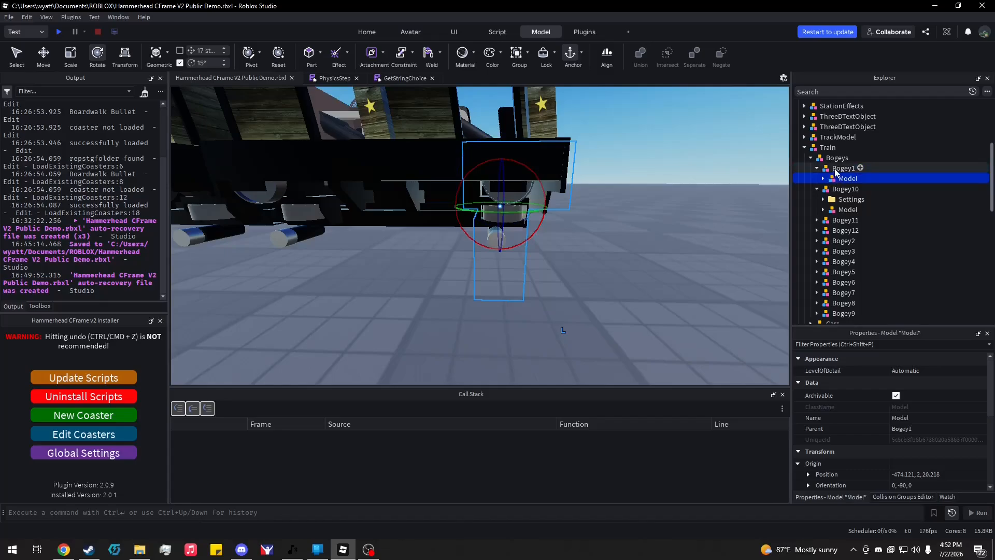
left_click(835, 169)
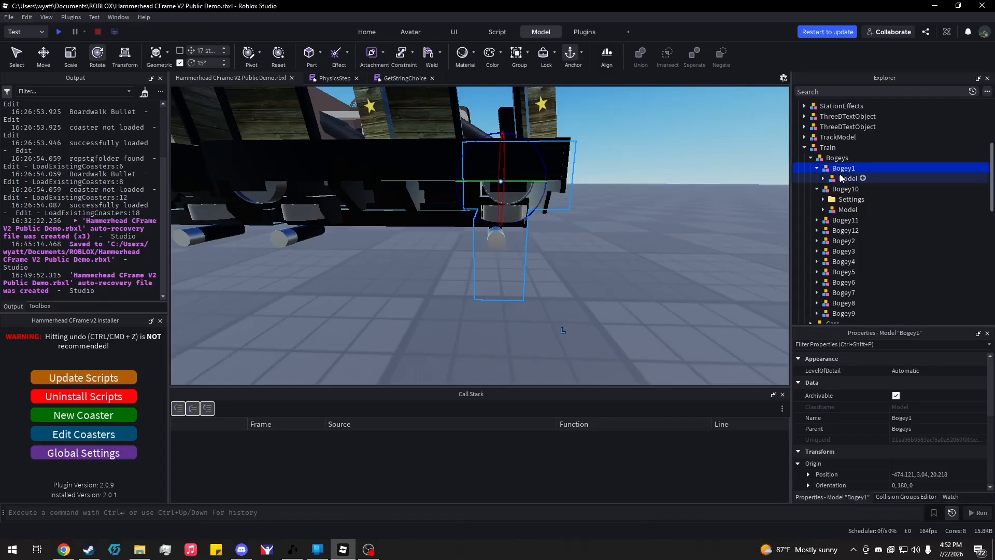
left_click(841, 178)
left_click(823, 179)
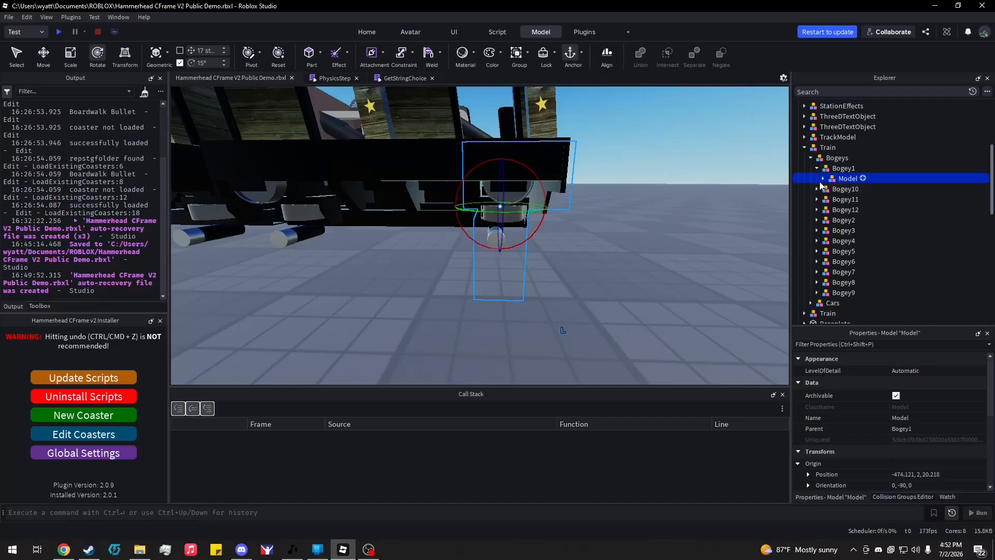
left_click(823, 179)
scroll(774, 194, "up", 3)
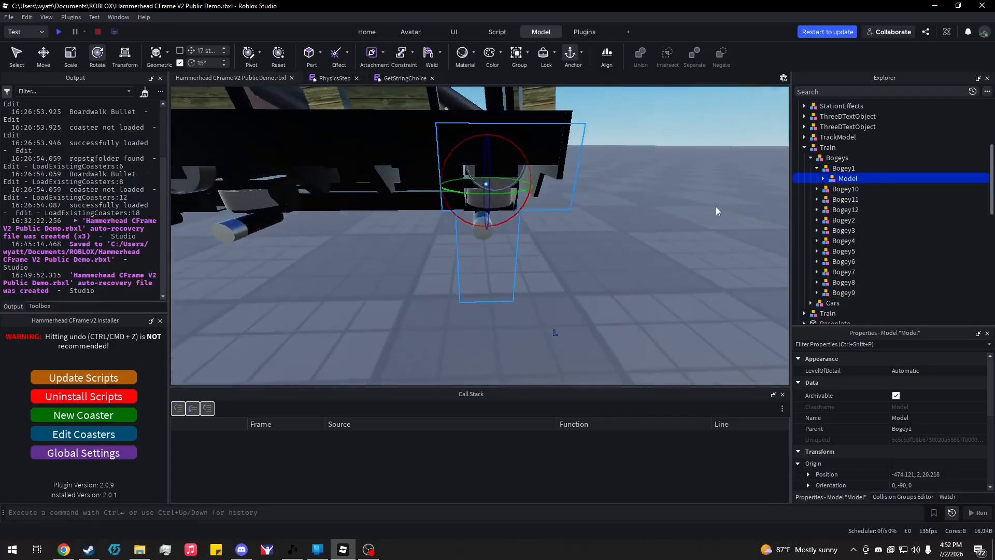
scroll(716, 206, "down", 5)
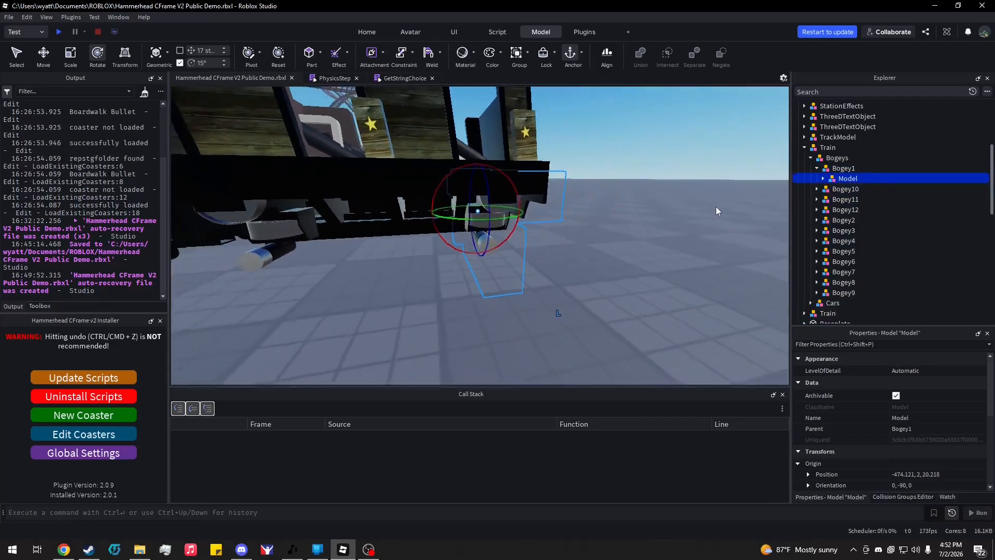
key("q")
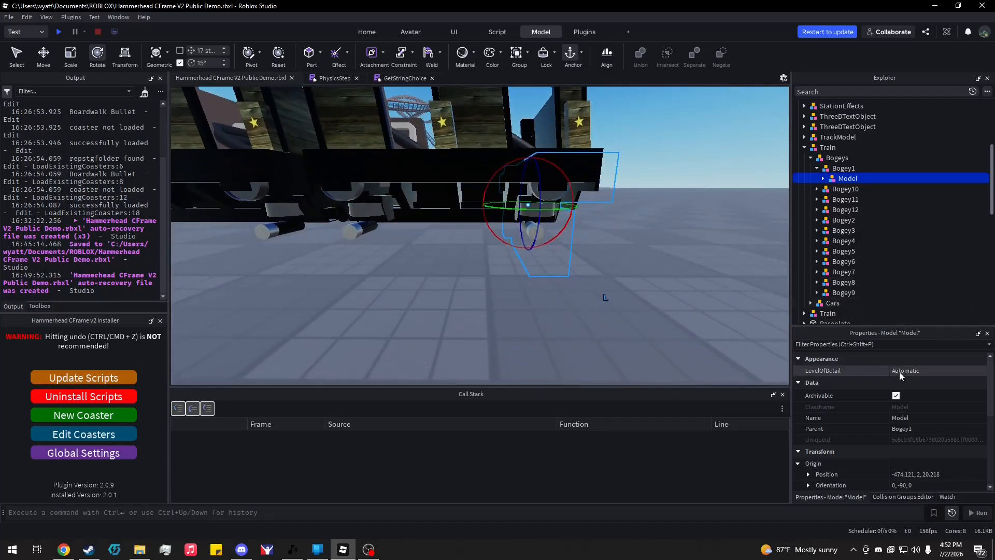
scroll(900, 372, "down", 1)
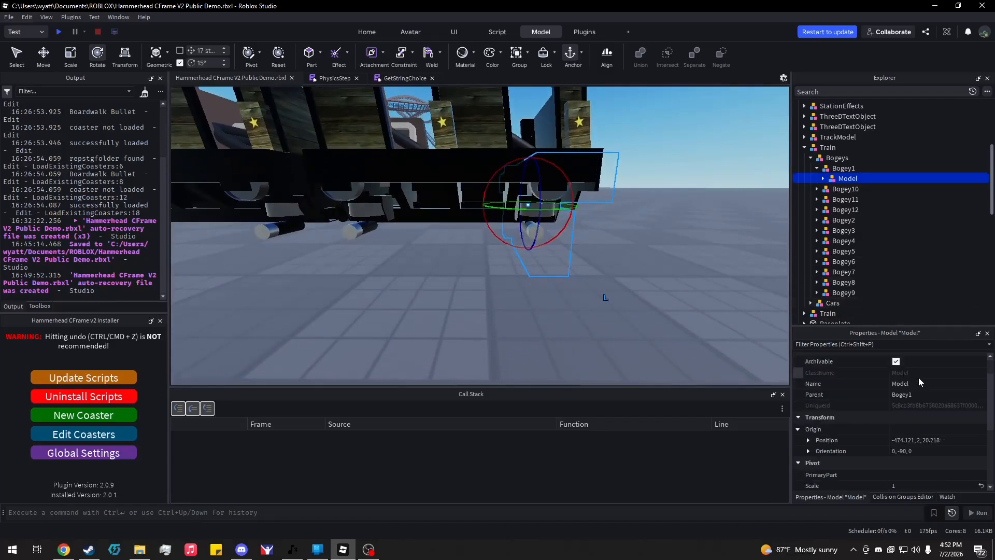
scroll(918, 377, "down", 1)
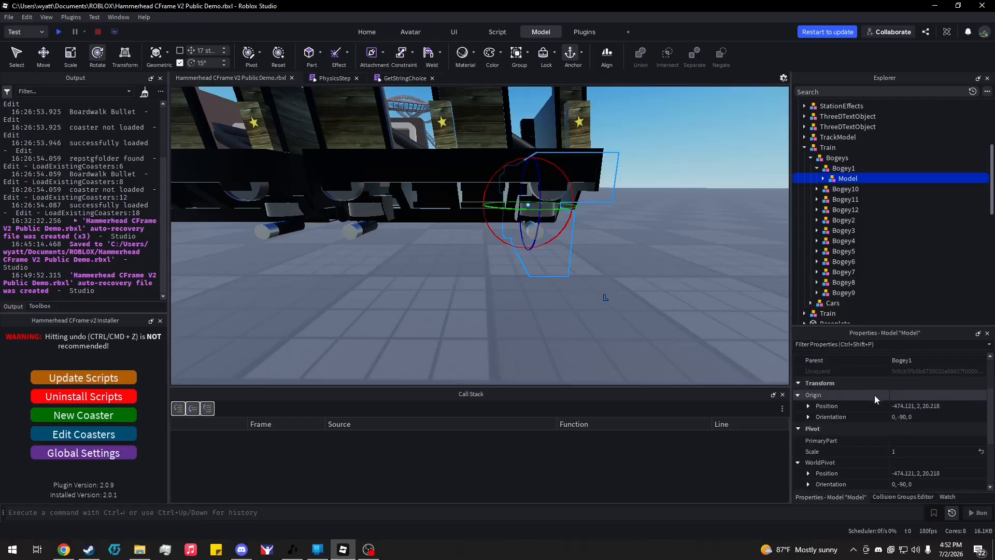
scroll(874, 397, "down", 1)
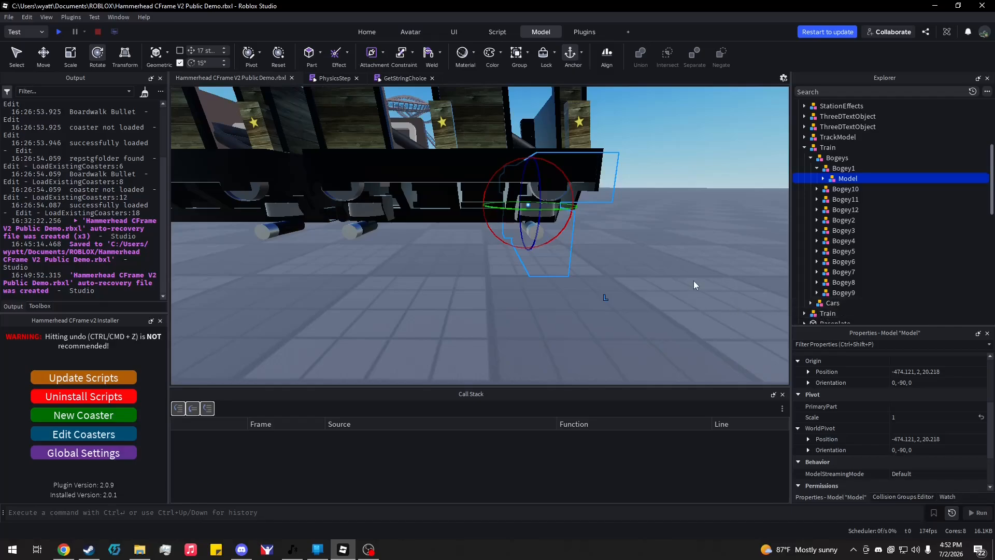
right_click_drag(693, 281, 694, 281)
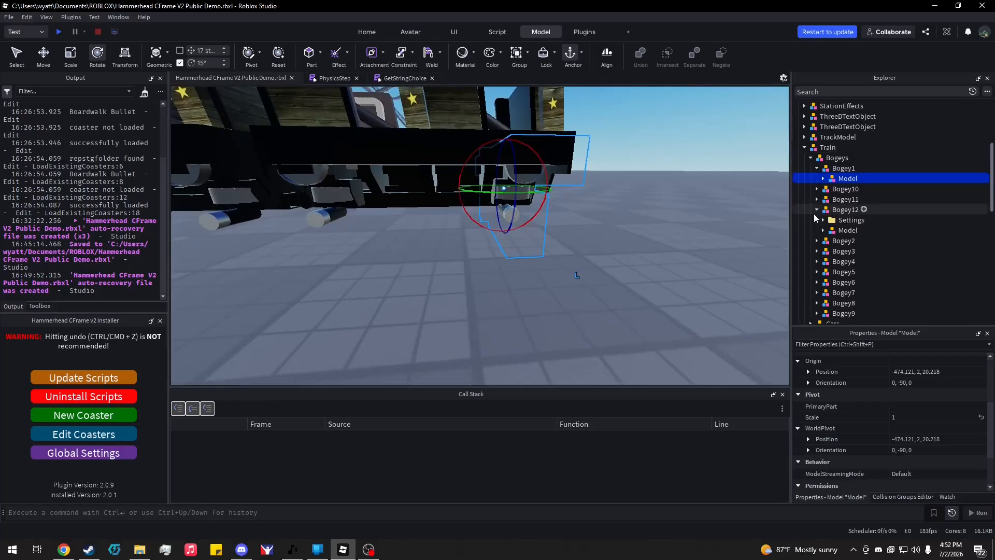
Set the WorldPivot Y position of the Model inside Bogey1 to 3.04, matching the Model inside Bogey2
left_click(817, 220)
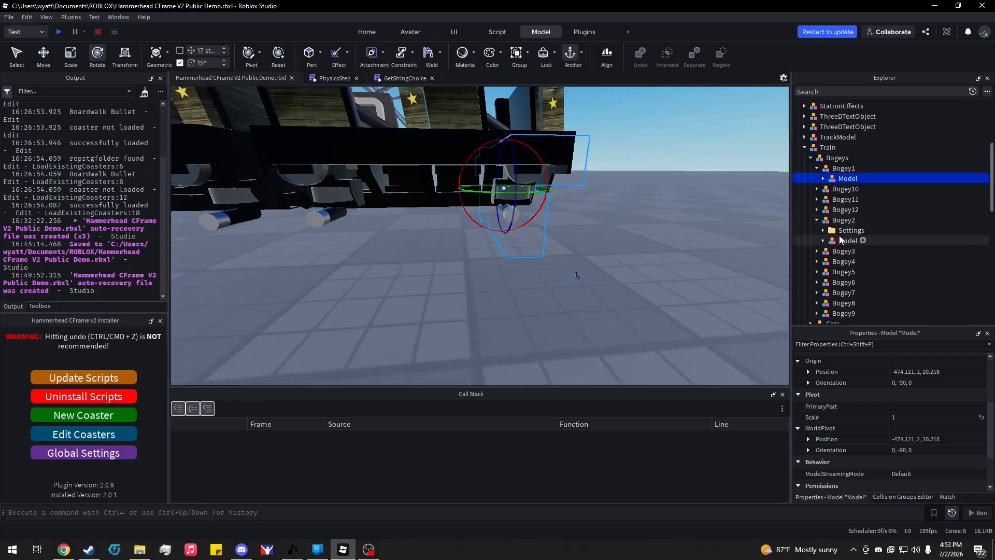
left_click(845, 240)
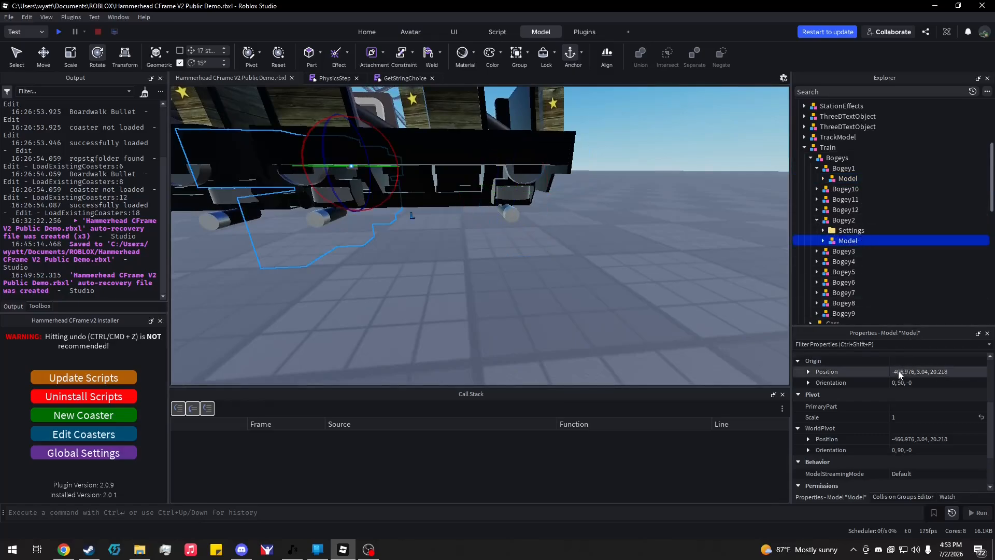
left_click(808, 439)
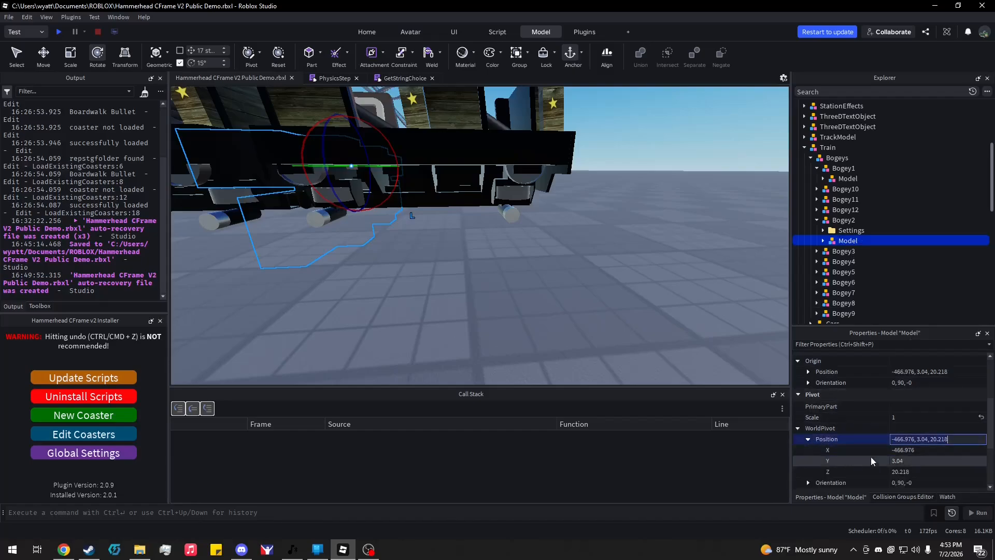
left_click(887, 460)
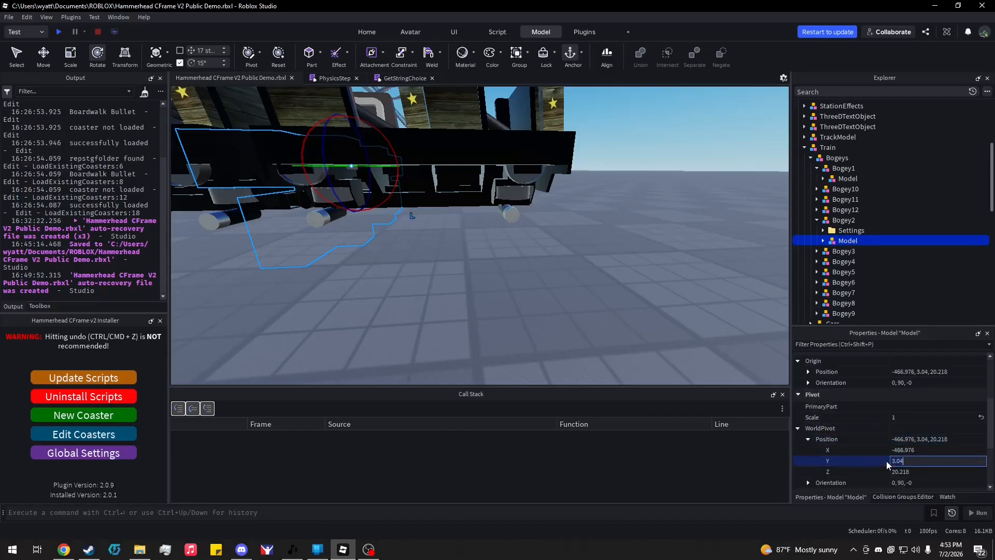
left_click(808, 439)
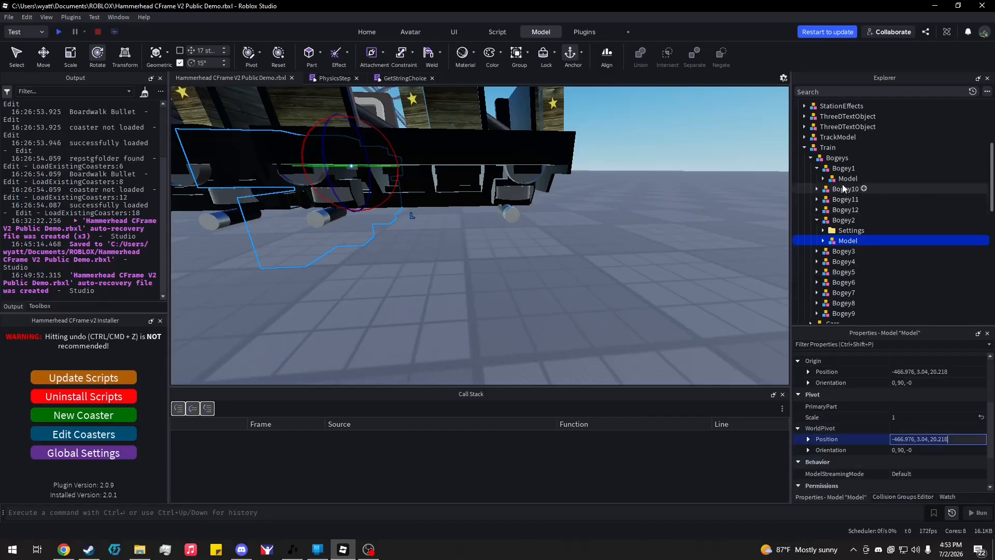
left_click(847, 178)
left_click(808, 440)
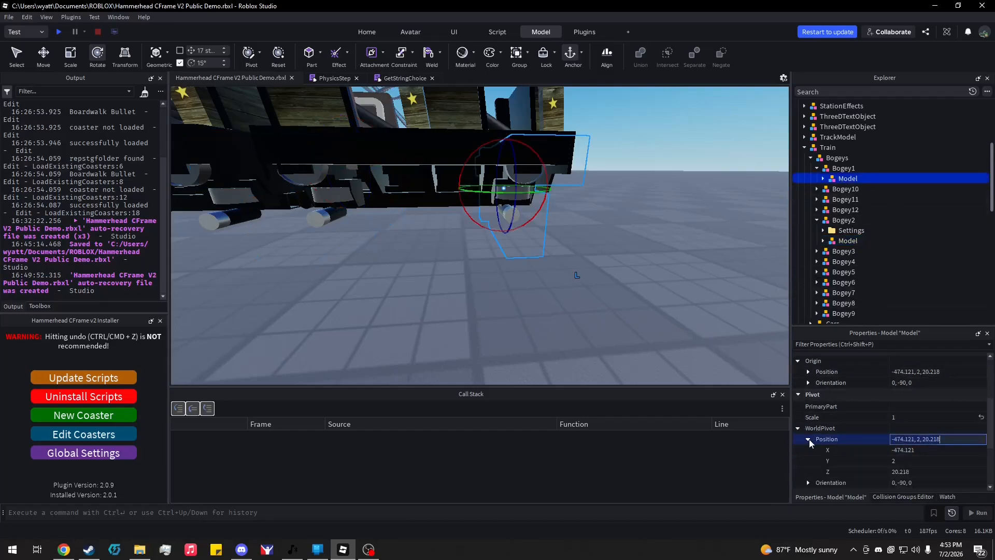
left_click(911, 460)
type("3.04")
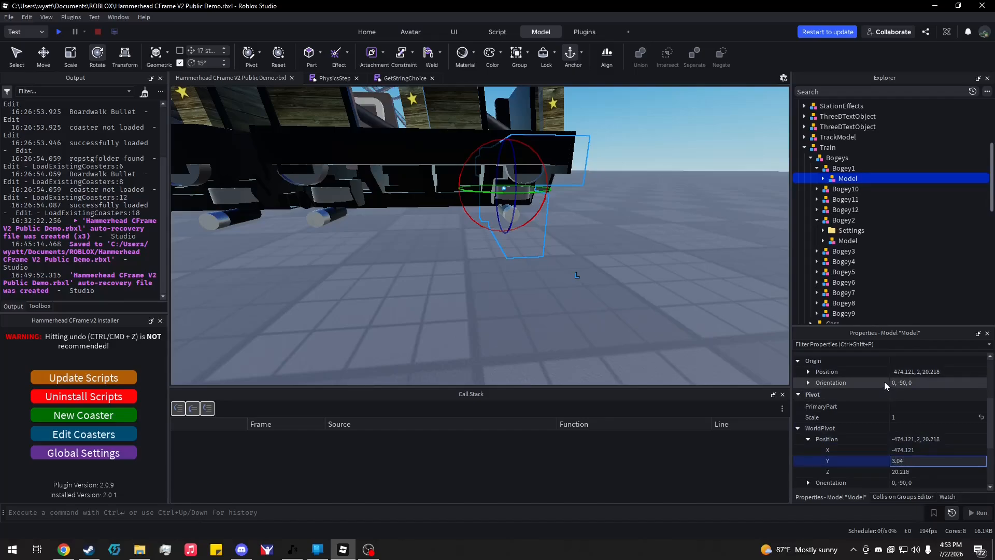
key("Return")
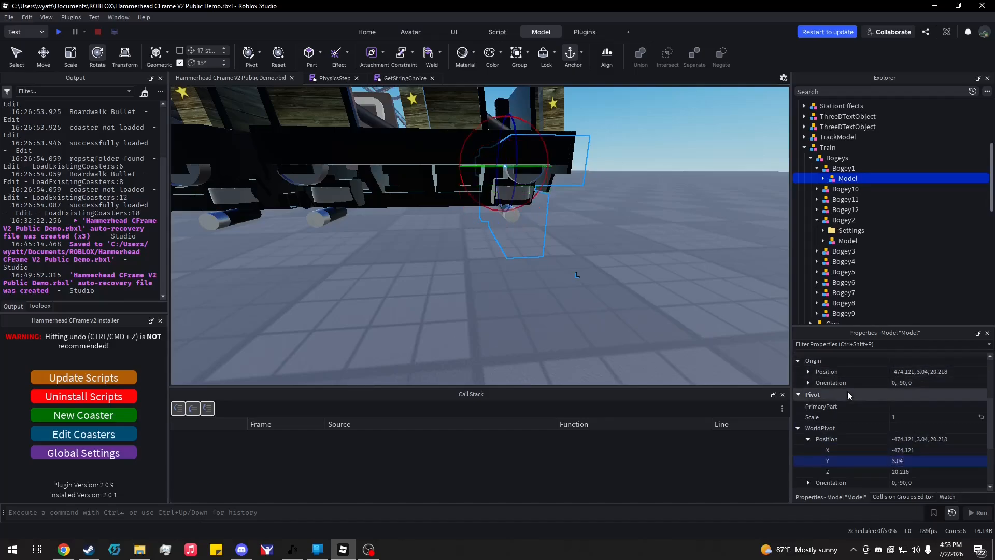
scroll(847, 390, "down", 1)
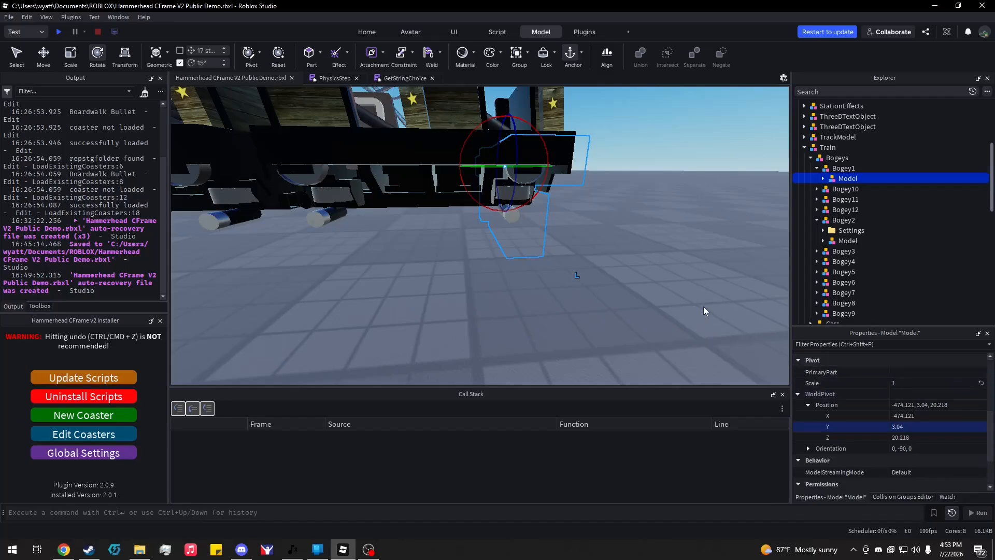
Rotate the pivot of the Model inside Bogey1 to orientation 0, 90, 0, matching the Model inside Bogey2
left_click(846, 240)
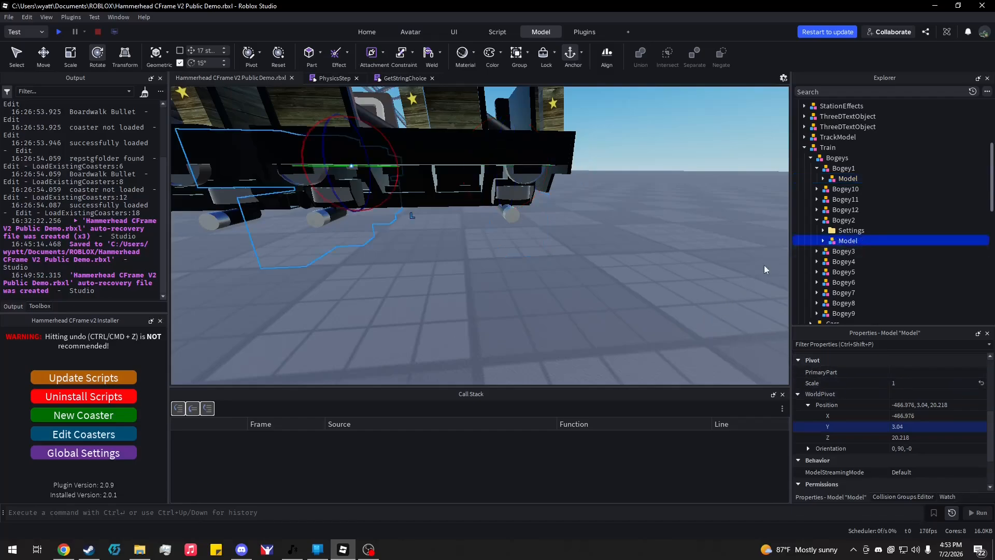
key("f")
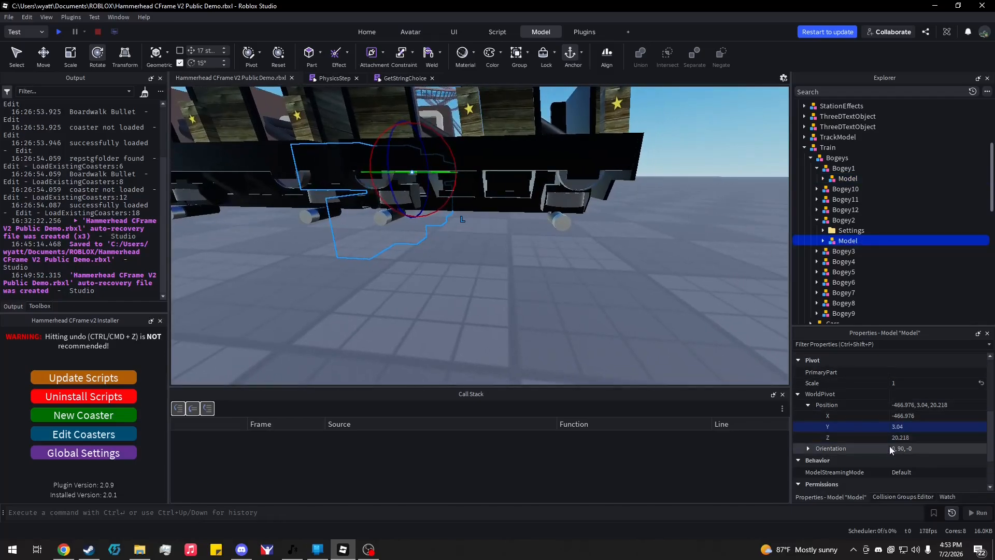
left_click(846, 178)
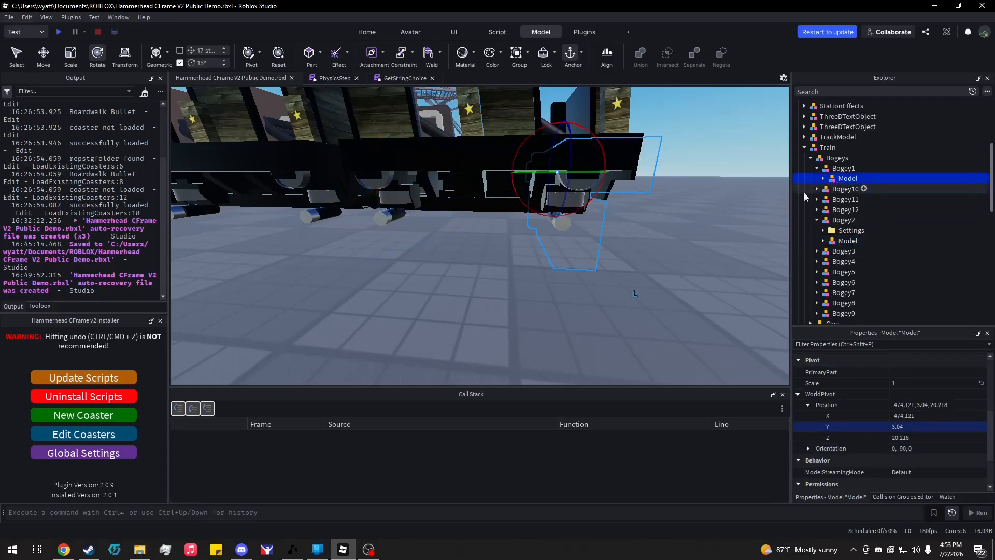
key("f")
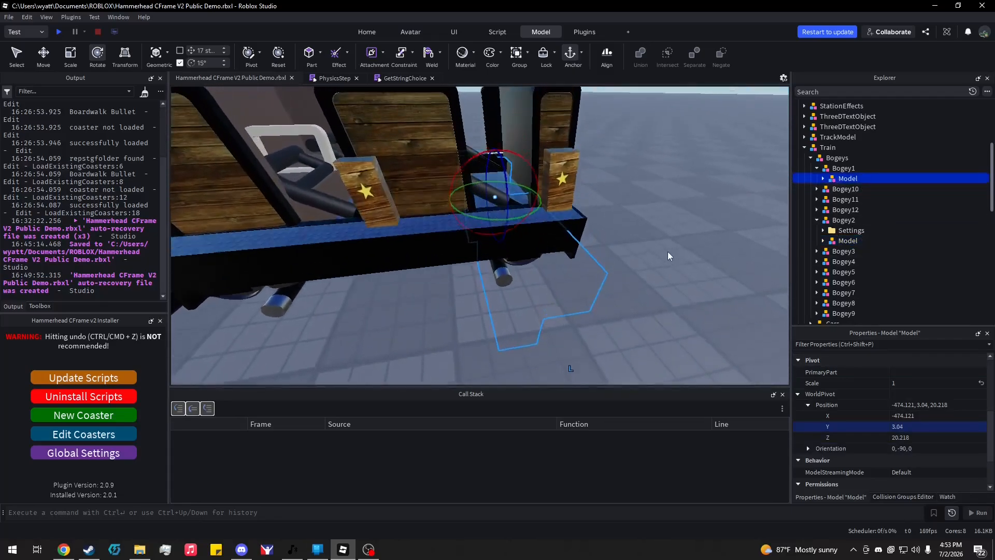
left_click_drag(533, 213, 494, 169)
right_click_drag(671, 287, 671, 287)
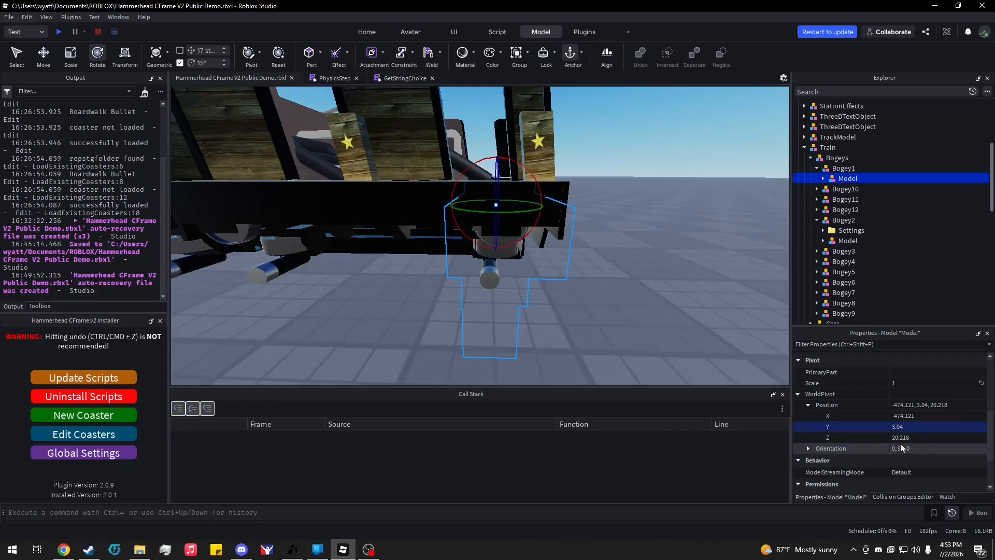
key("Escape")
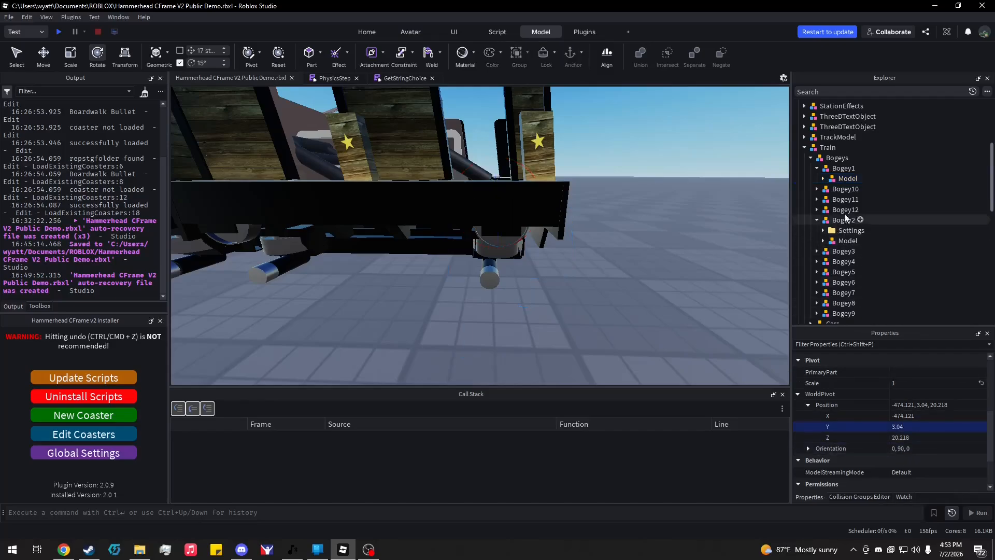
Add a folder named Settings inside Bogey1
left_click(860, 168)
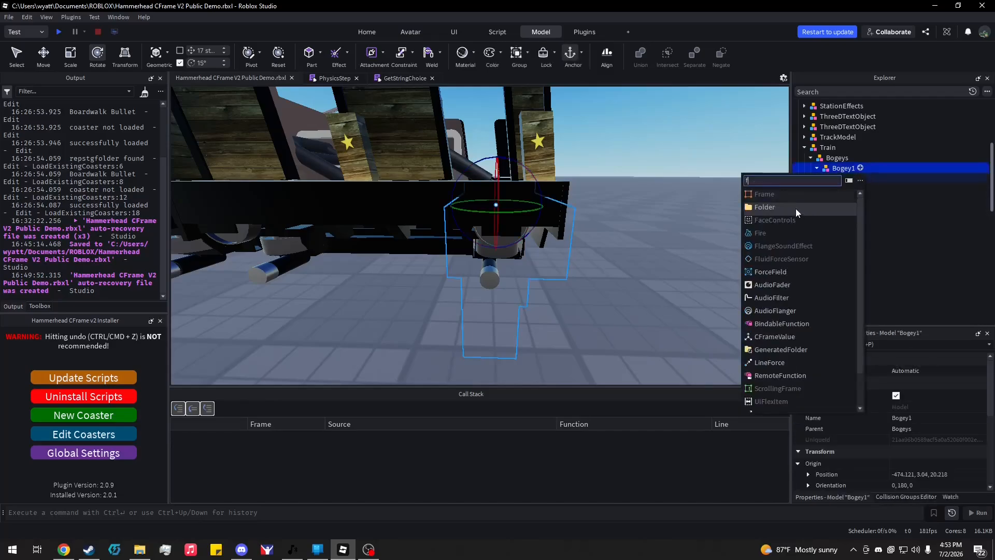
left_click(795, 209)
type("Settings")
key("Return")
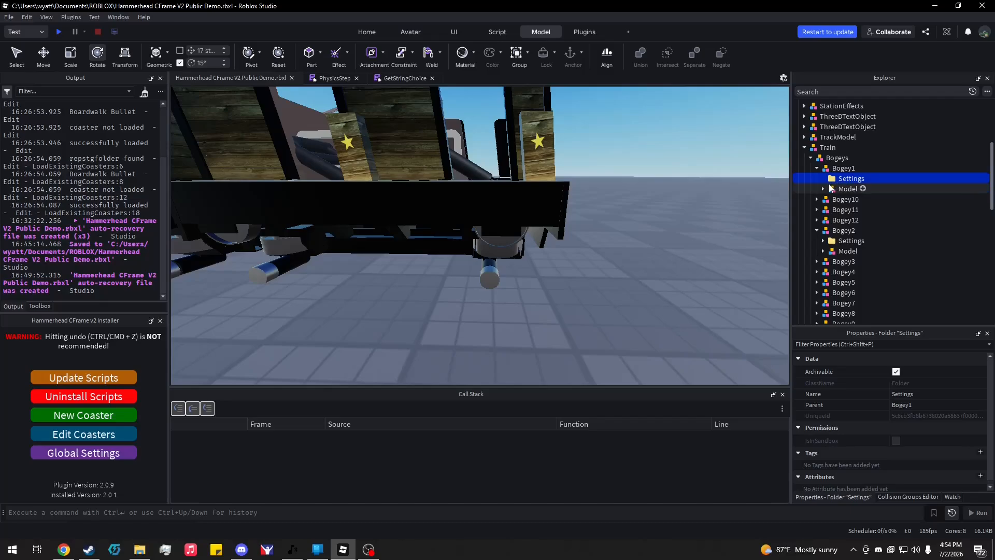
Add a BoolValue named PitchLocked to Bogey1's Settings folder
left_click(870, 178)
left_click(799, 210)
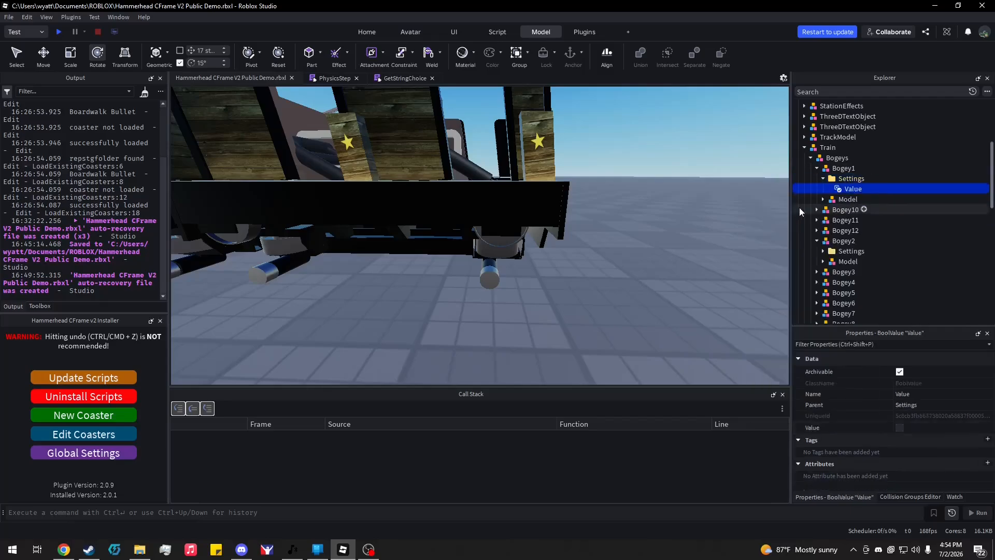
left_click(841, 190)
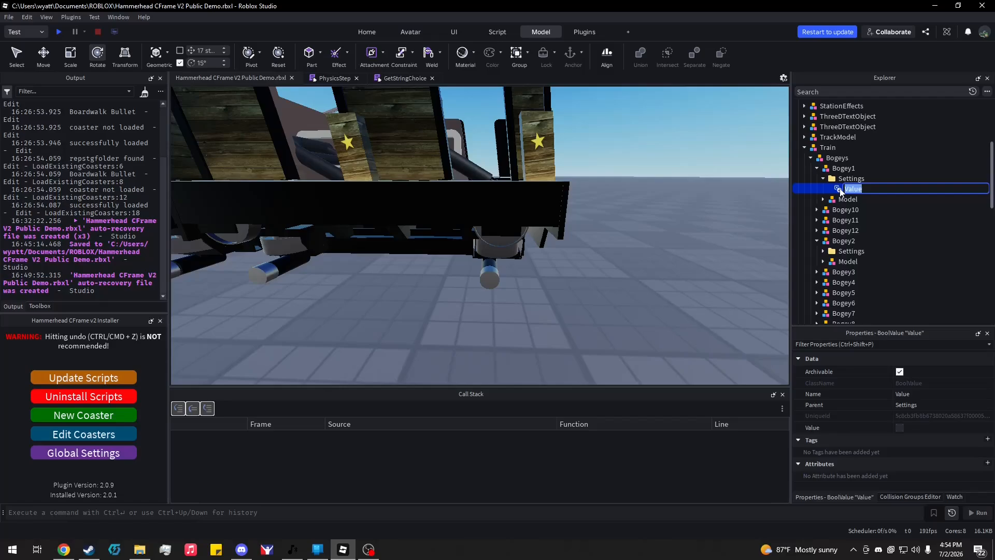
type("PitchLocked")
key("Return")
Duplicate the PitchLocked value twice in the Settings folder, naming the copies RollLocked and YawLocked
key("ctrl+d")
key("F2")
type("Roll")
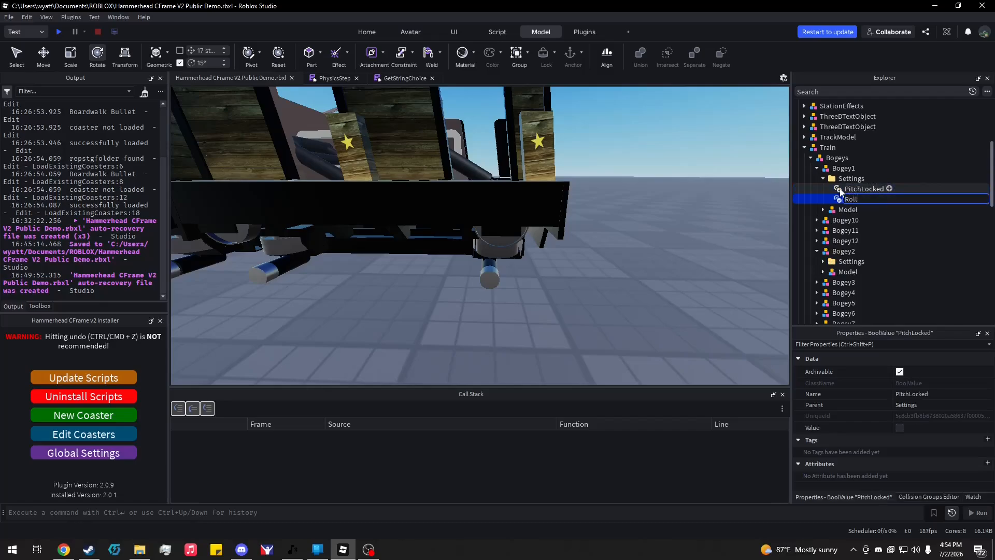
type("Locked")
key("Return")
key("ctrl+d")
key("F2")
type("YawL")
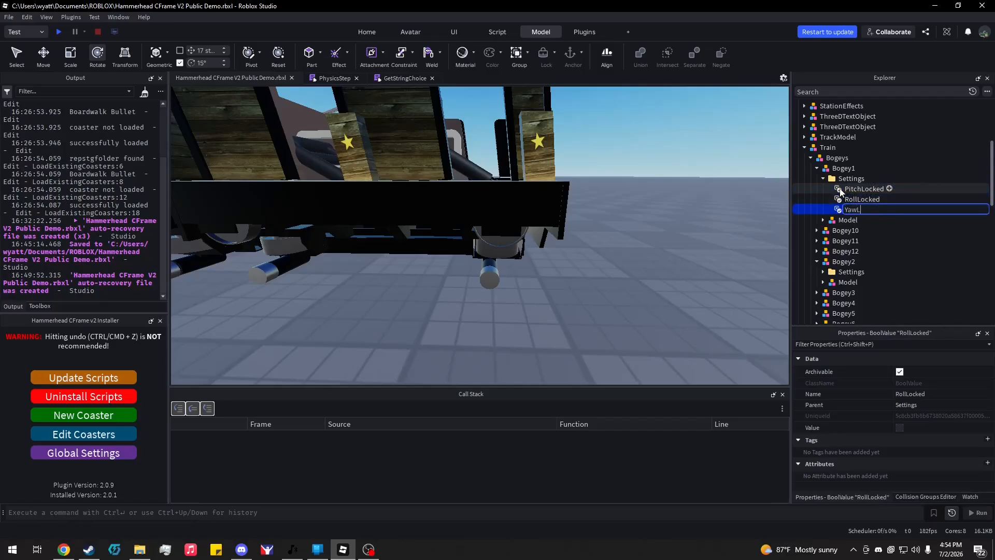
type("ocked")
key("Return")
Add an ObjectValue named ReferenceBogey to Bogey1's Settings folder
left_click(870, 179)
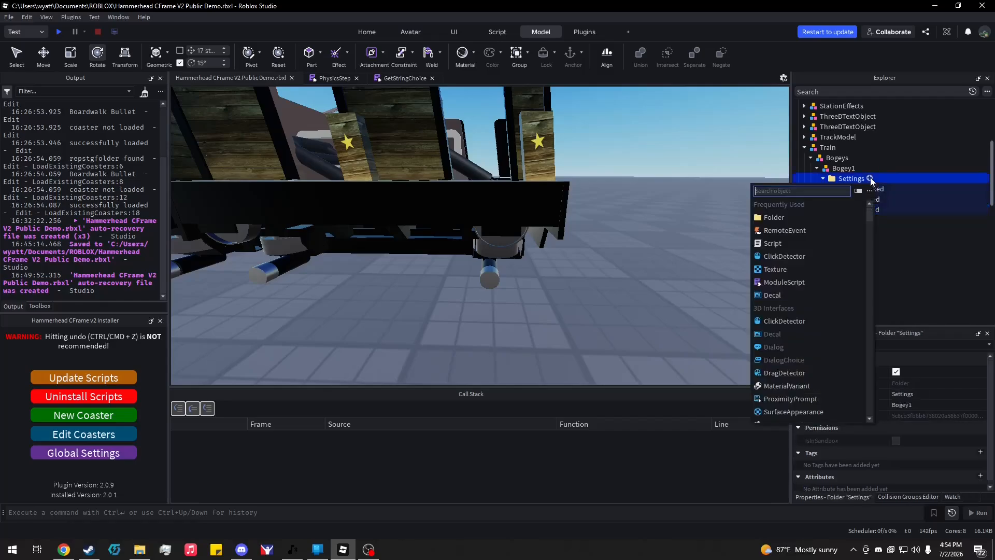
type("objec")
left_click(827, 210)
double_click(847, 208)
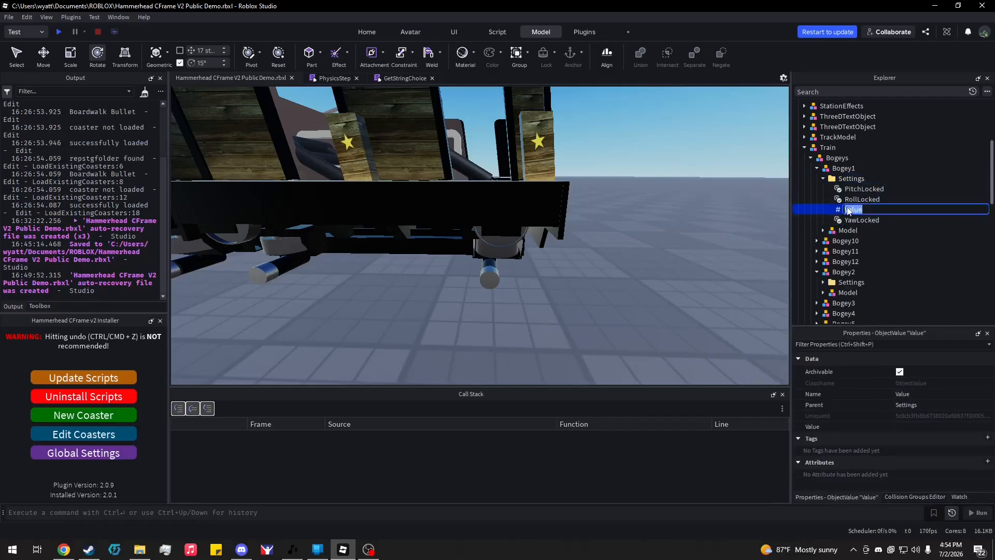
type("referenceBogey")
key("Return")
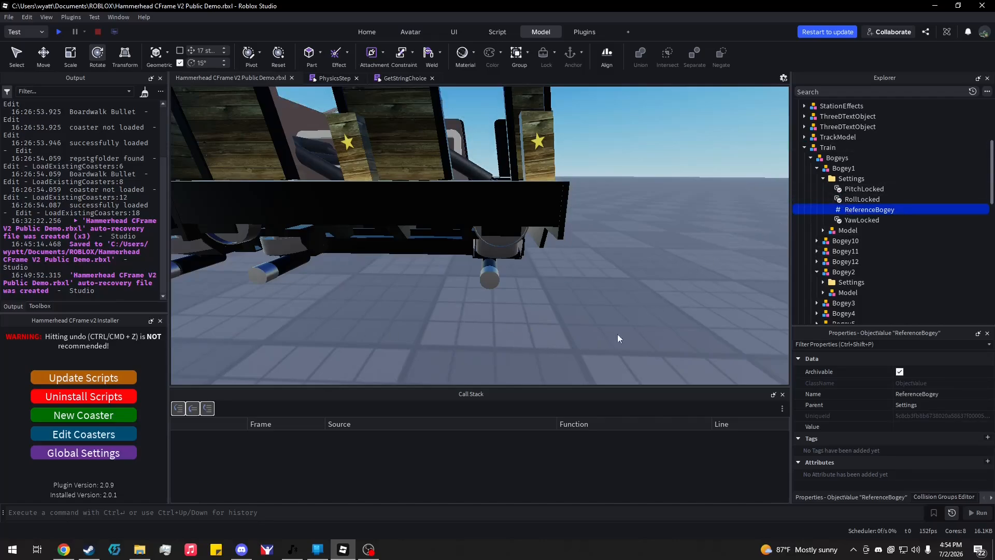
right_click_drag(636, 331, 635, 335)
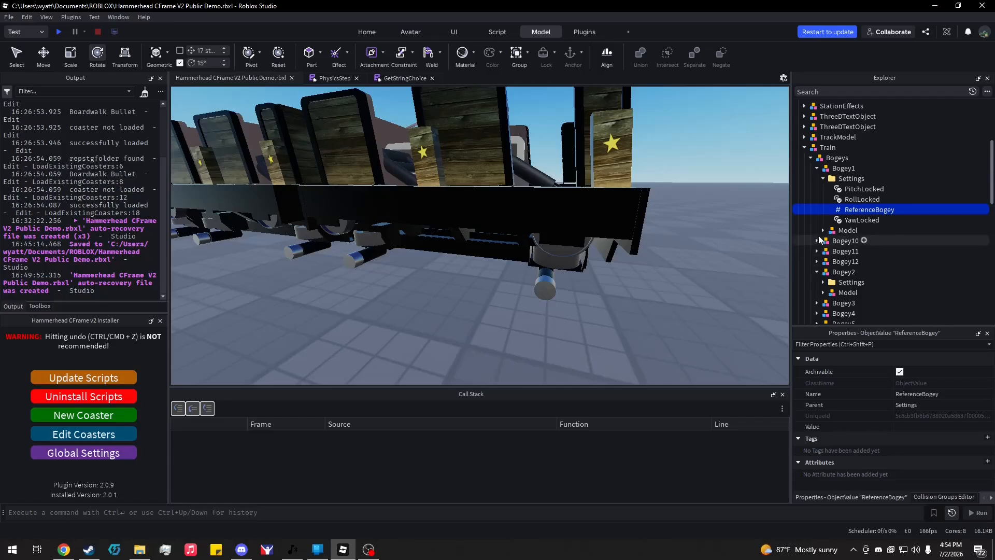
Try enabling RollLocked and YawLocked and pointing Bogey1's ReferenceBogey value at Bogey2, and undo these changes
left_click(855, 219, "ctrl")
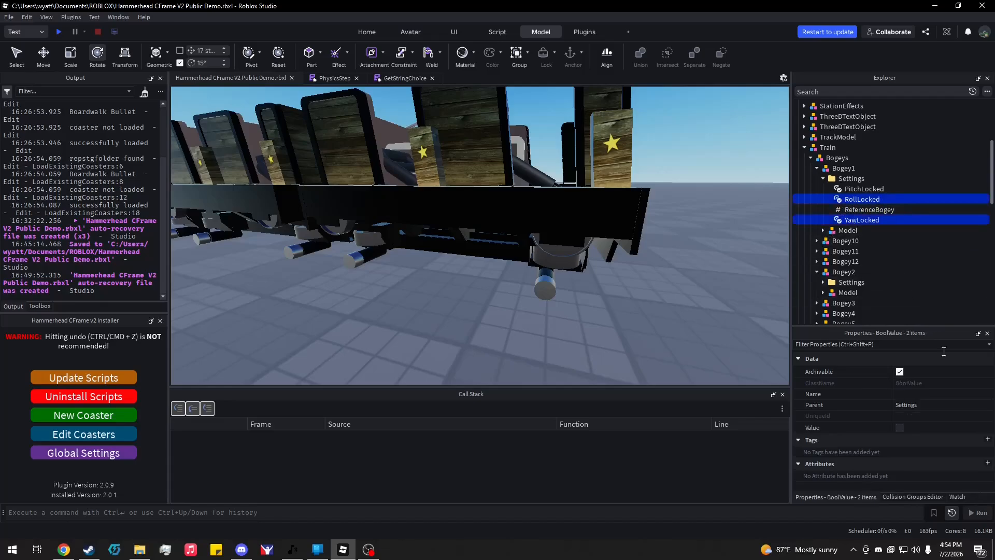
left_click(912, 428)
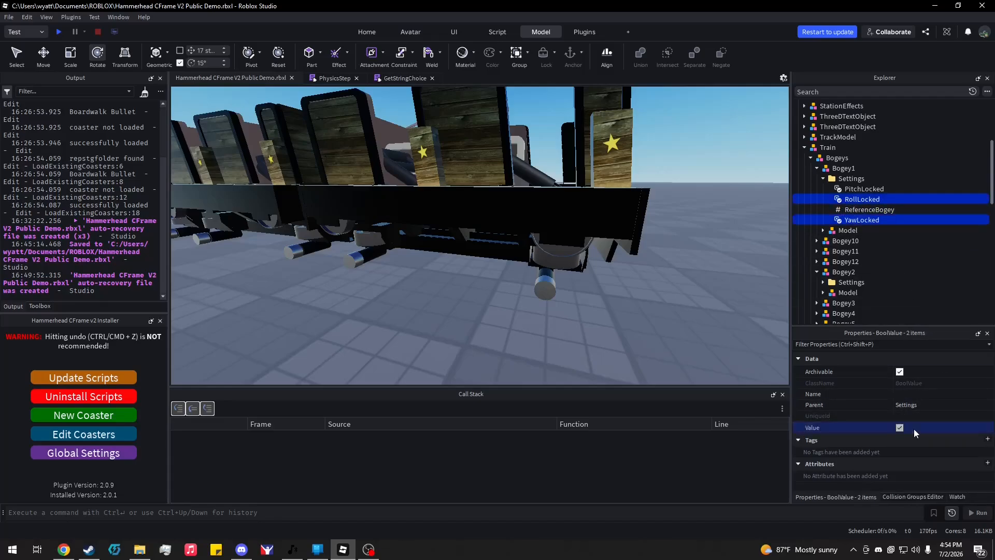
left_click(869, 209)
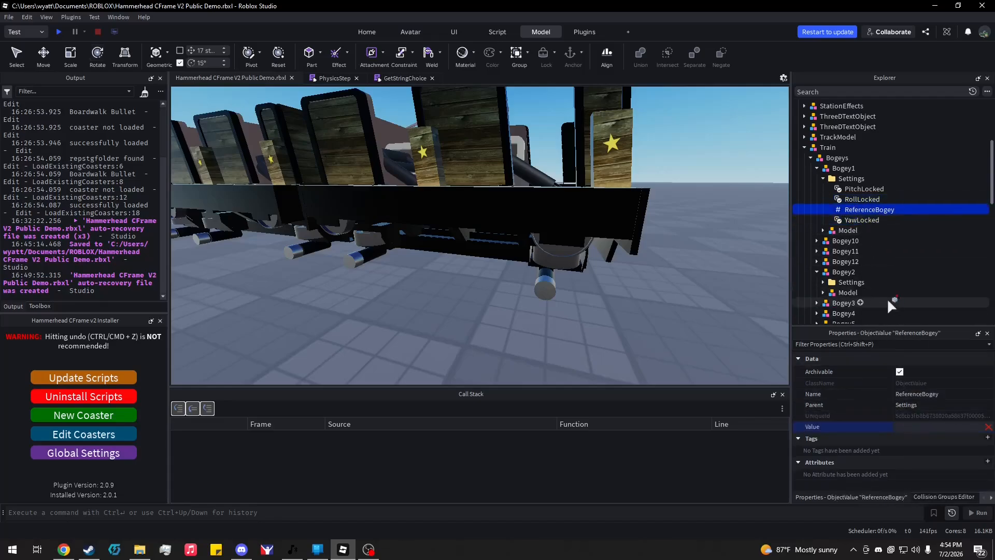
left_click(847, 271)
key("ctrl+z")
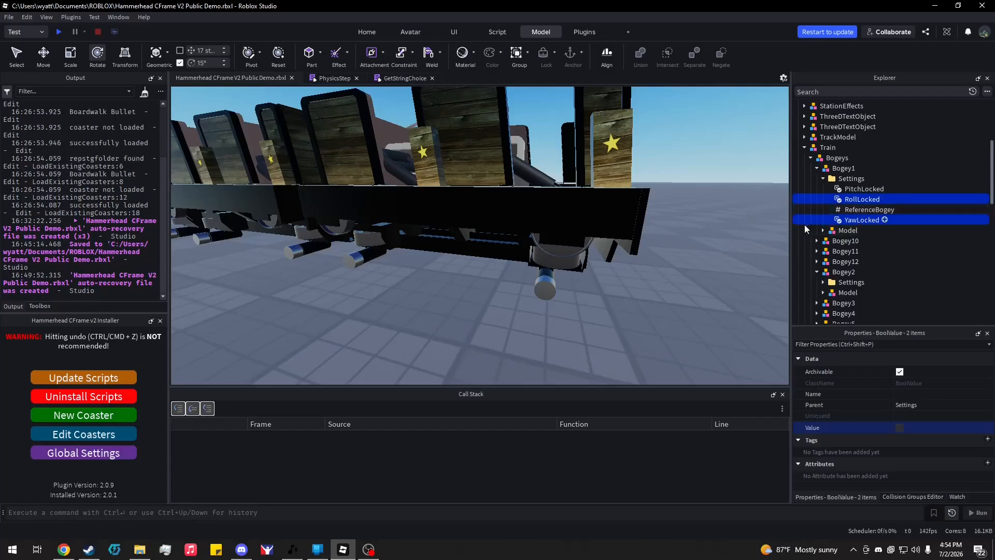
left_click(741, 264)
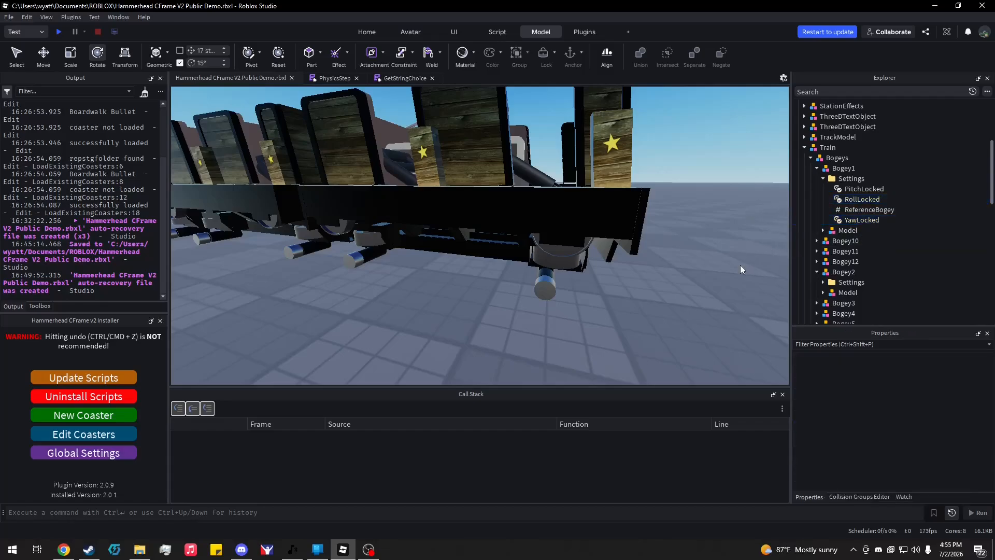
Group all of Car1's contents, from the seats through the last part, into a single model inside Car1
left_click(817, 169)
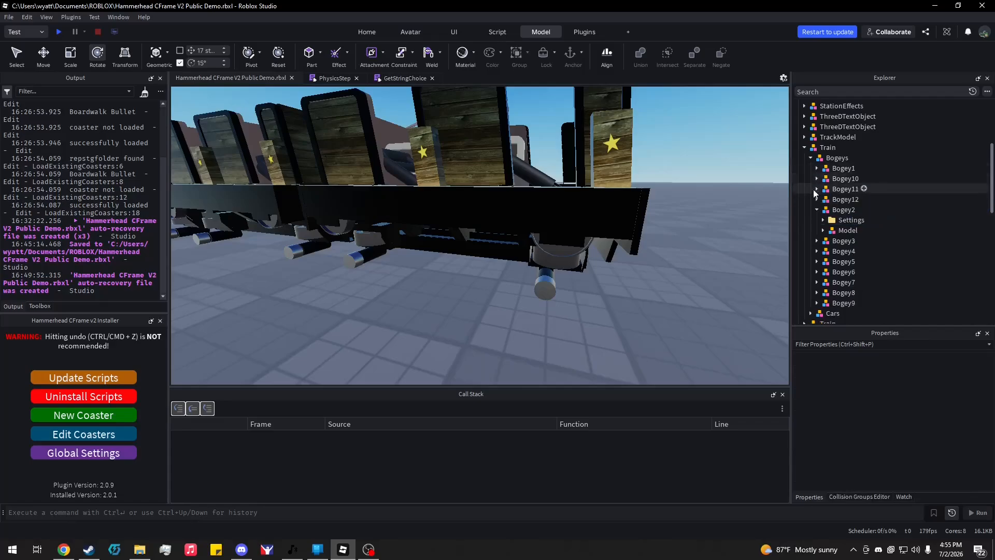
left_click(816, 209)
left_click(810, 292)
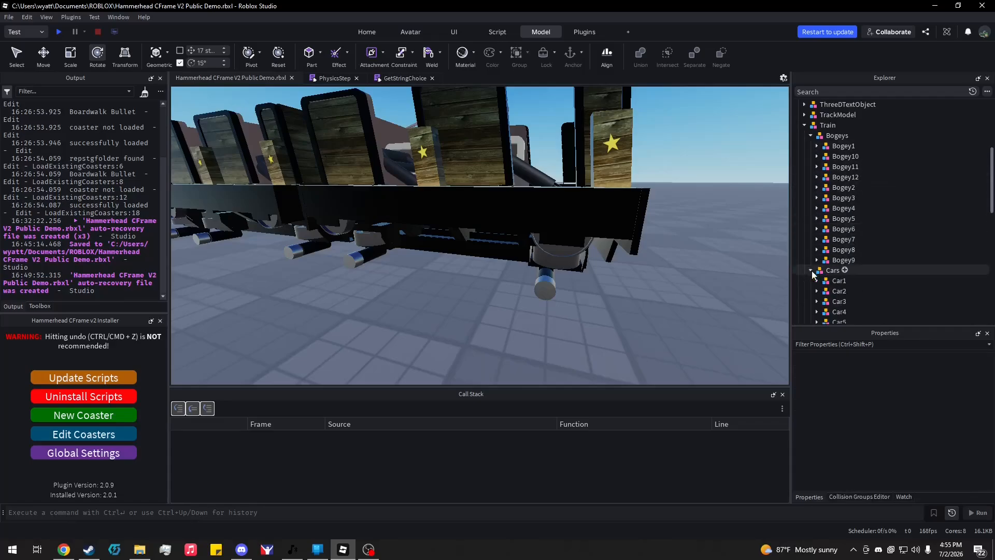
scroll(829, 269, "down", 3)
left_click(829, 237)
left_click(816, 236)
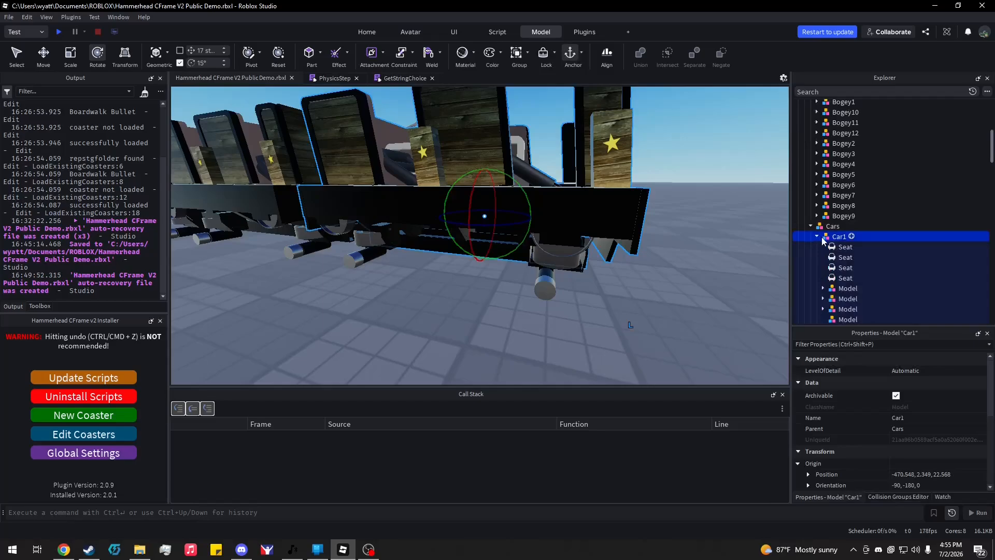
scroll(839, 217, "down", 3)
left_click(845, 179)
scroll(848, 259, "down", 5)
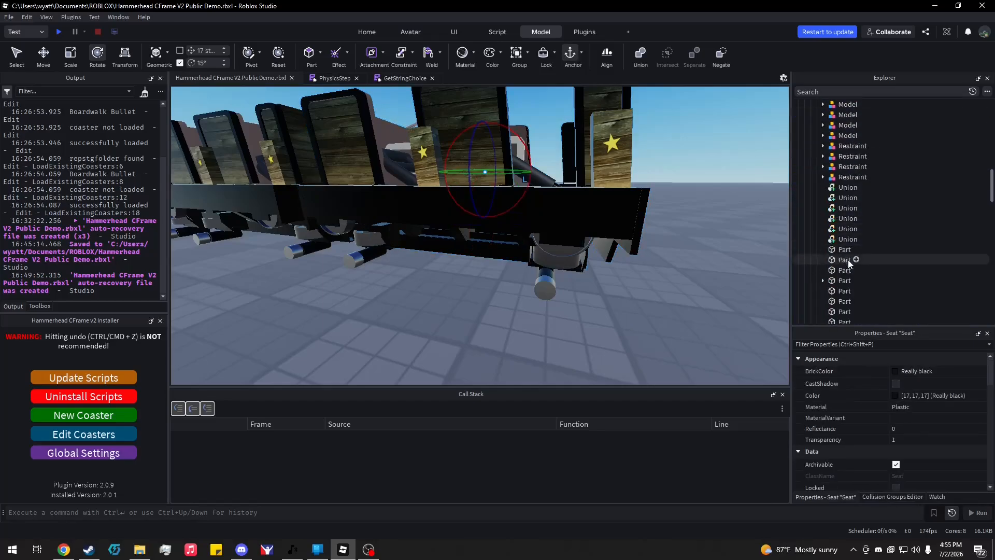
scroll(847, 260, "down", 6)
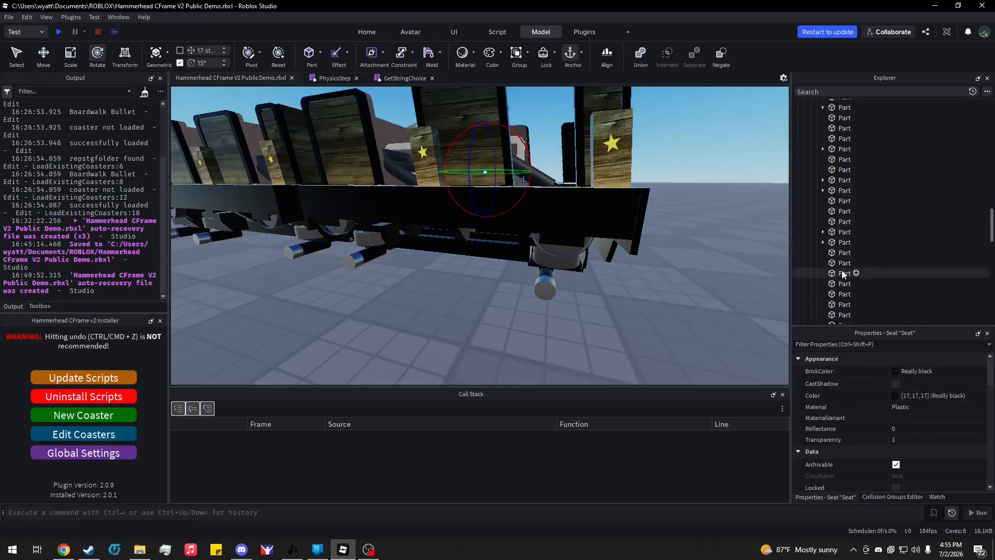
scroll(841, 278, "up", 5)
left_click(840, 283, "shift")
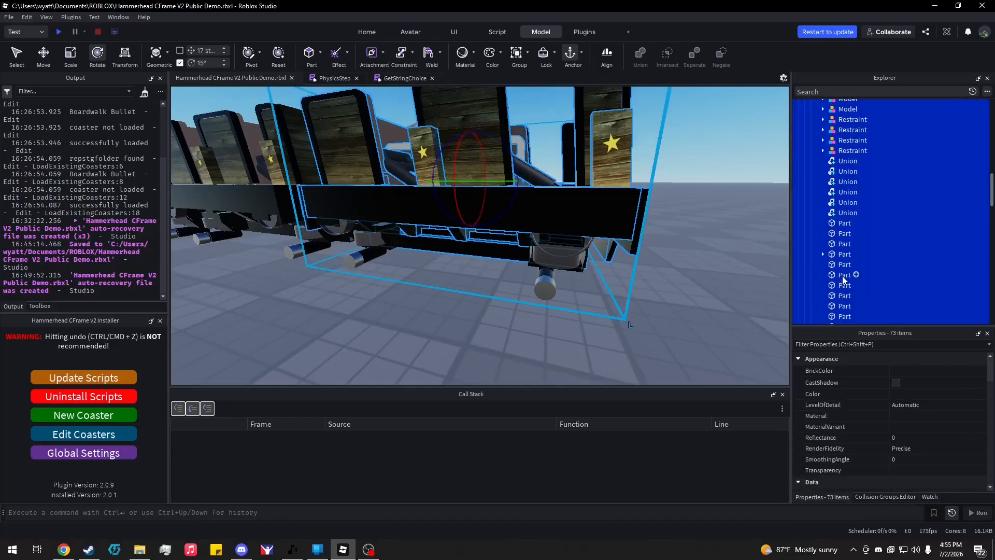
scroll(843, 280, "down", 10)
key("ctrl+g")
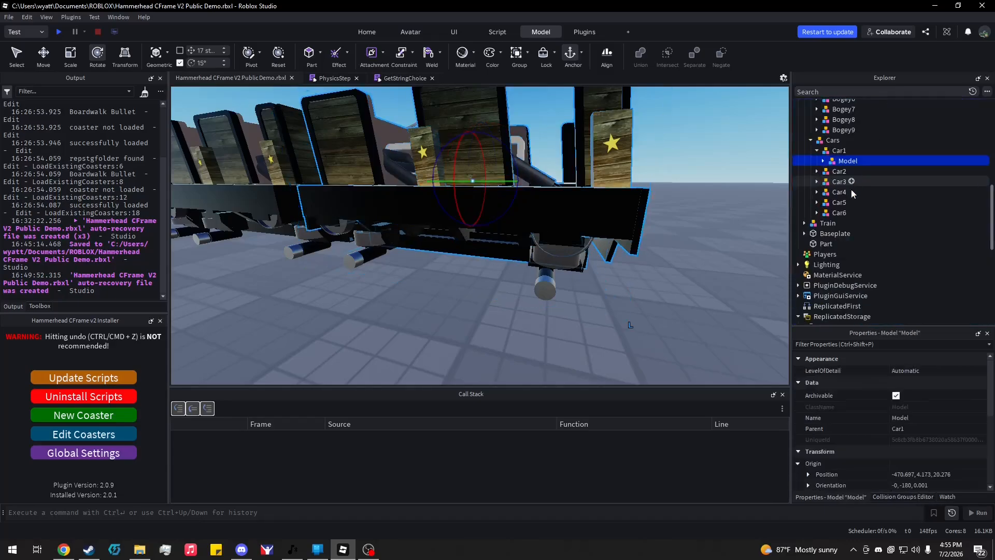
Add a folder named Bogeys inside Car1
scroll(853, 193, "up", 1)
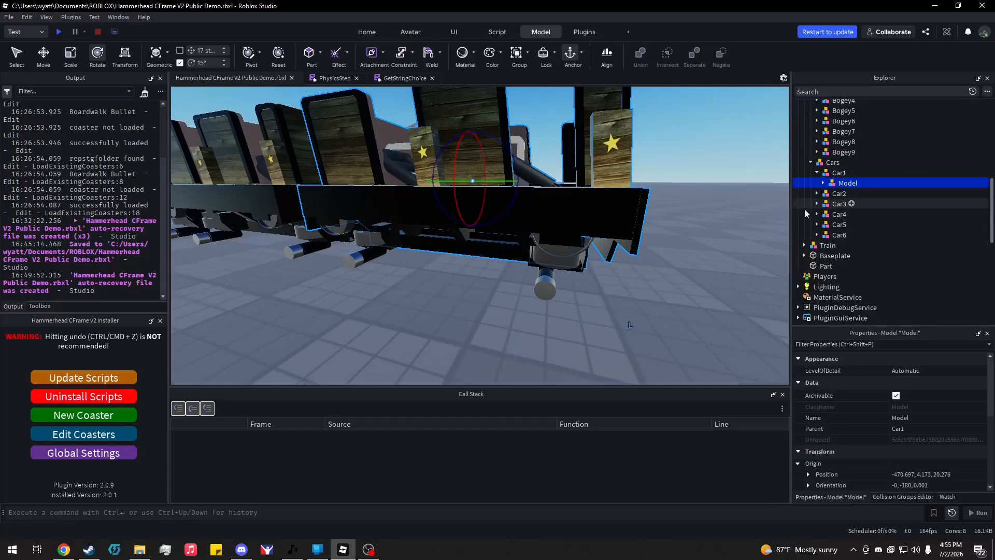
key("f")
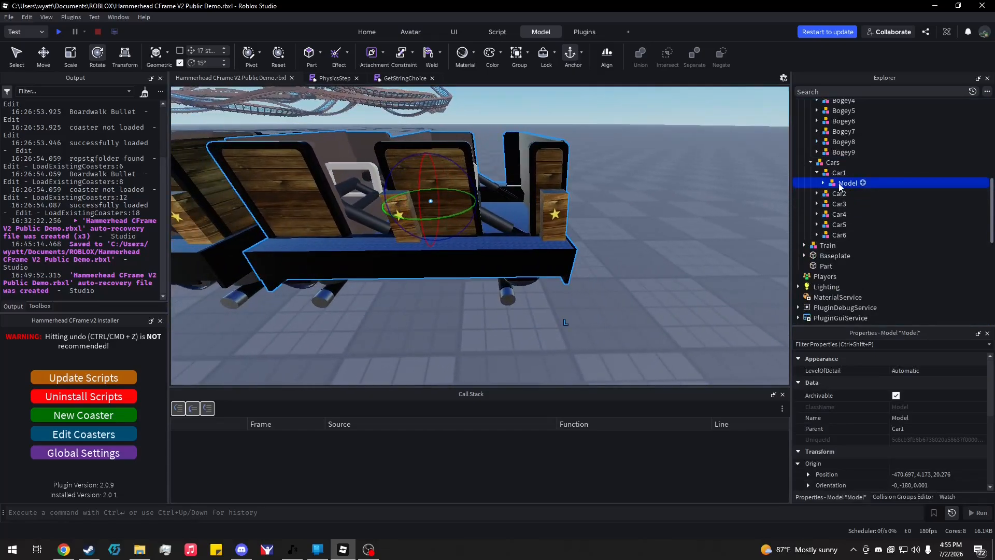
scroll(849, 207, "up", 5)
scroll(862, 228, "down", 2)
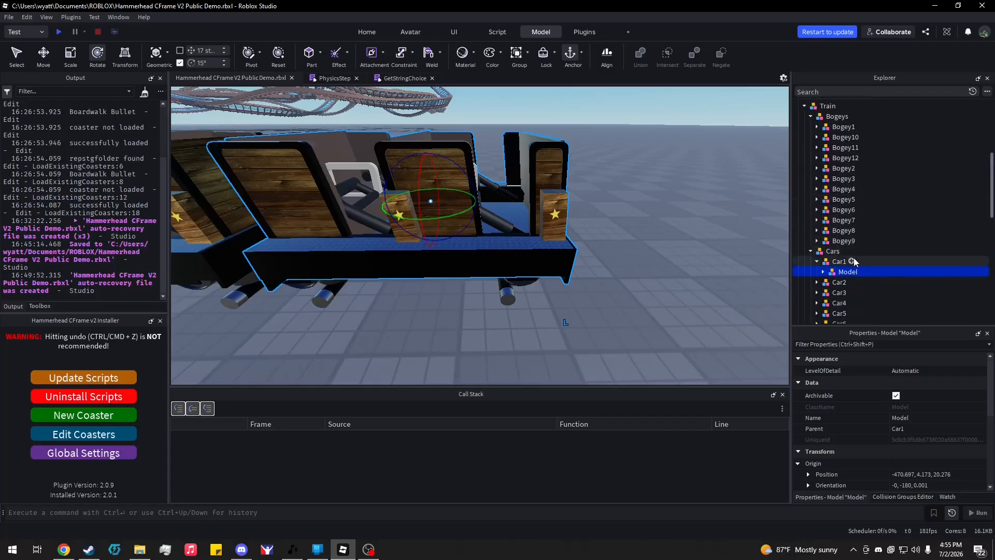
left_click(852, 261)
type("f")
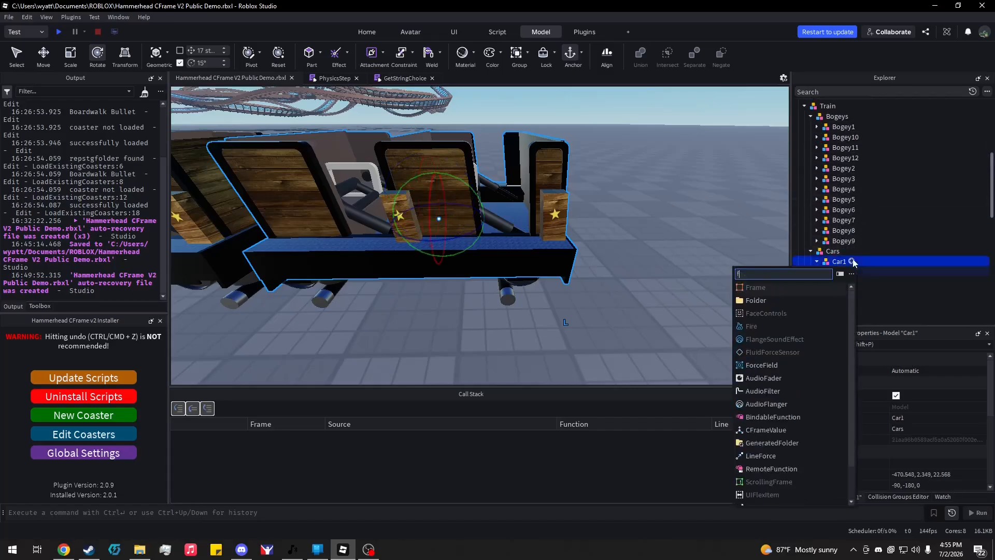
left_click(794, 299)
double_click(832, 276)
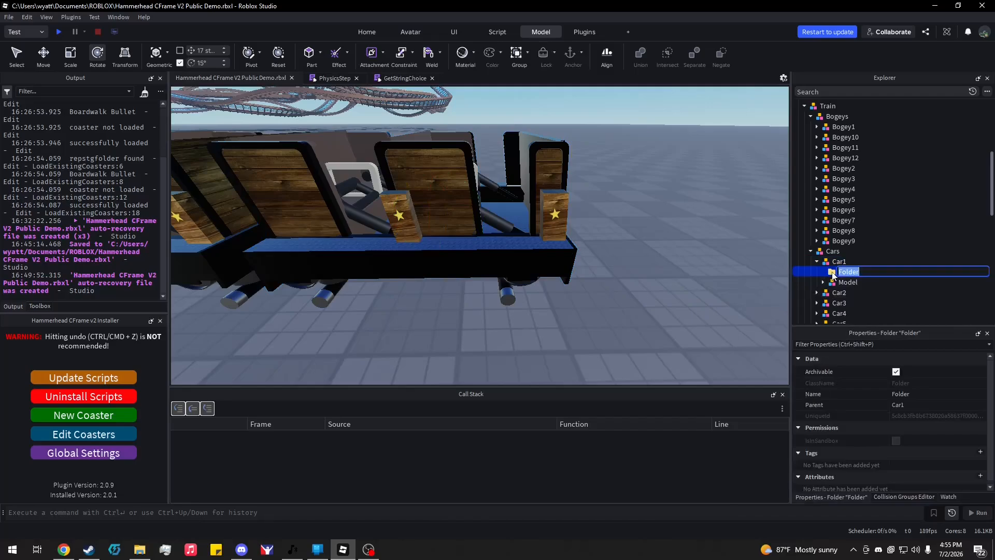
key("Return")
scroll(837, 267, "down", 1)
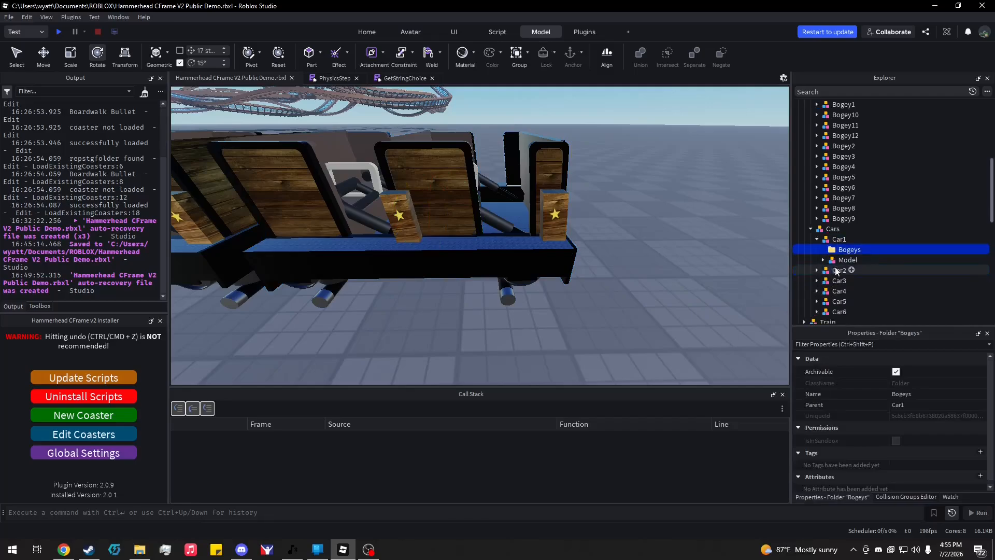
Add an ObjectValue named 1 to Car1's Bogeys folder
left_click(866, 250)
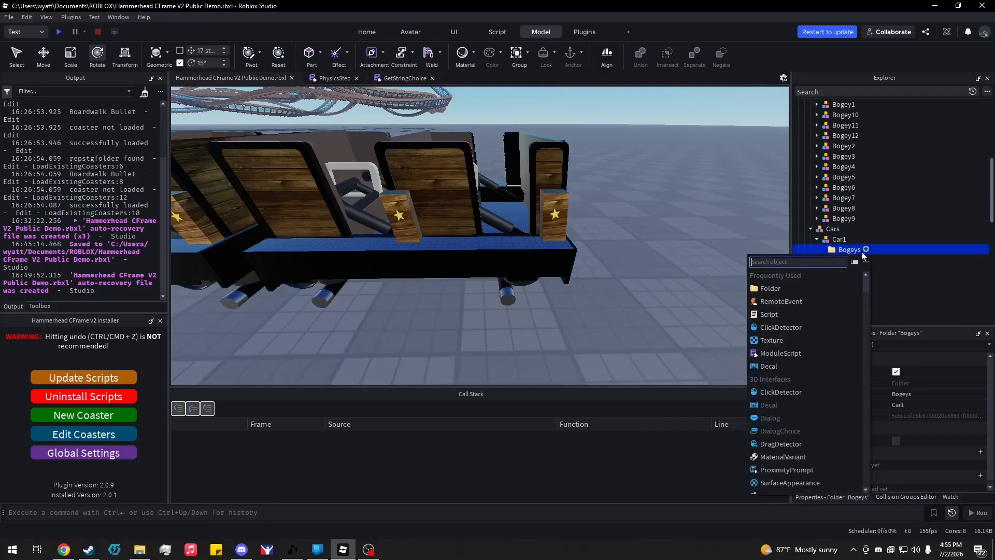
type("obj")
left_click(832, 275)
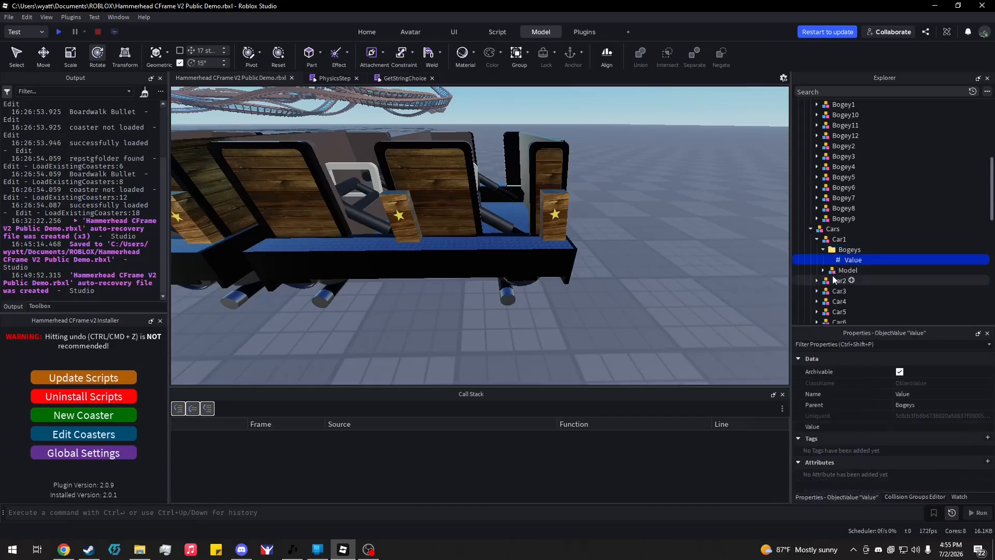
double_click(850, 257)
type("1")
key("Return")
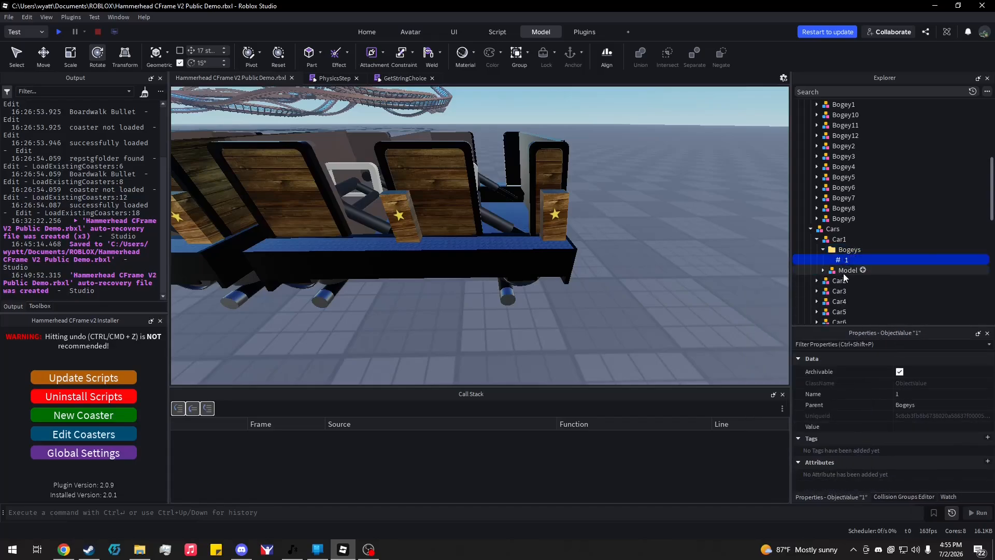
Add a boolean attribute named Pitch to ObjectValue 1 in Car1's Bogeys folder
left_click(988, 461)
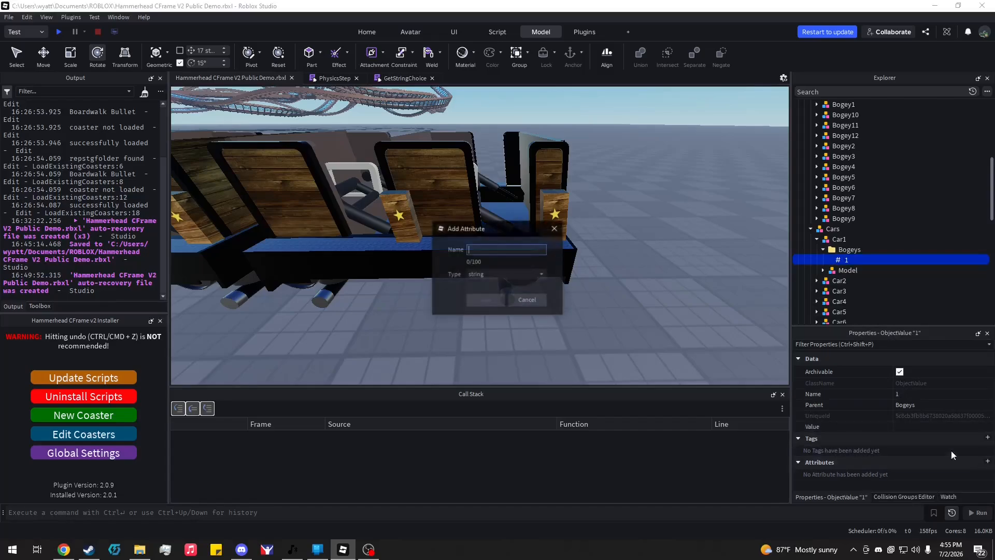
left_click(504, 274)
left_click(494, 291)
left_click(496, 250)
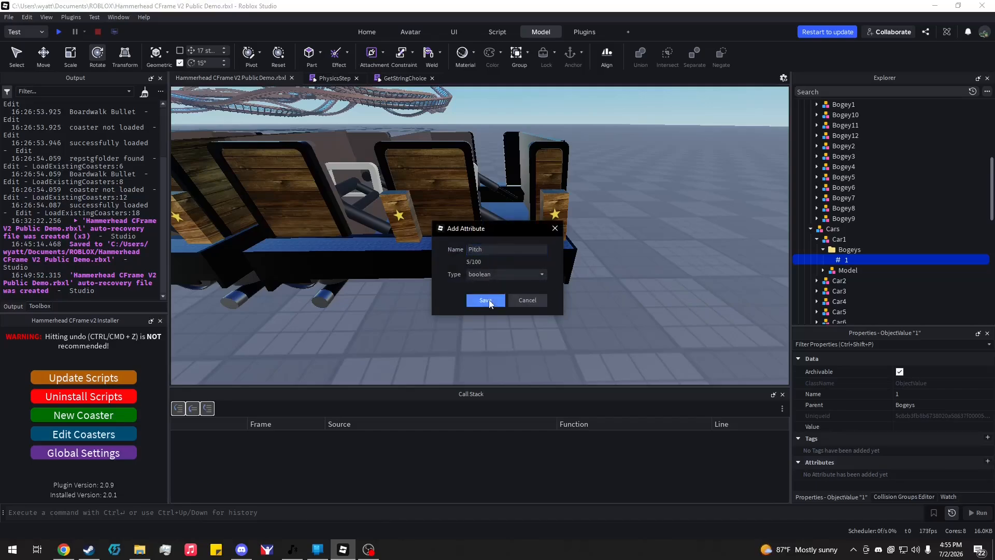
left_click(486, 300)
Add a boolean attribute named Yaw to ObjectValue 1 in Car1's Bogeys folder
left_click(987, 460)
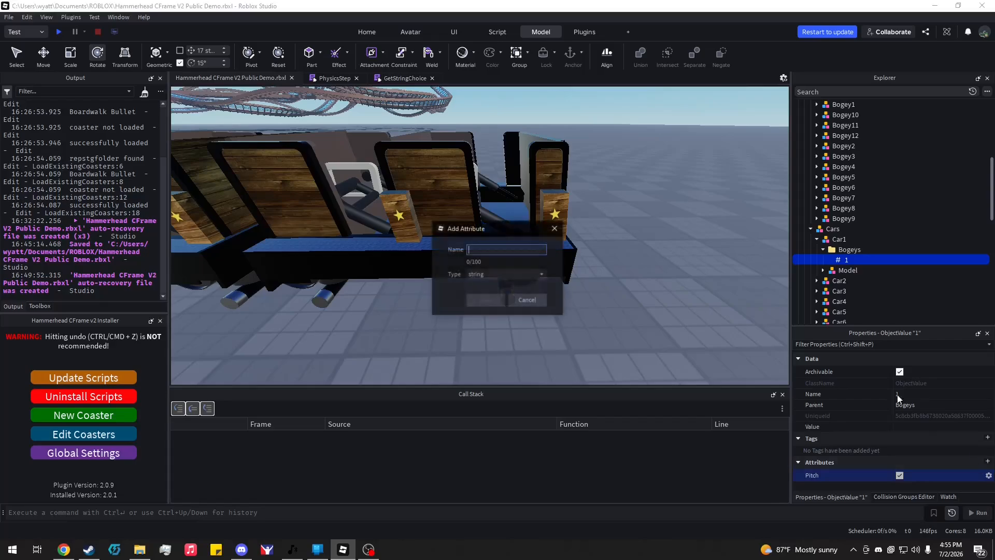
left_click(504, 274)
left_click(494, 291)
left_click(473, 250)
type("Yaw")
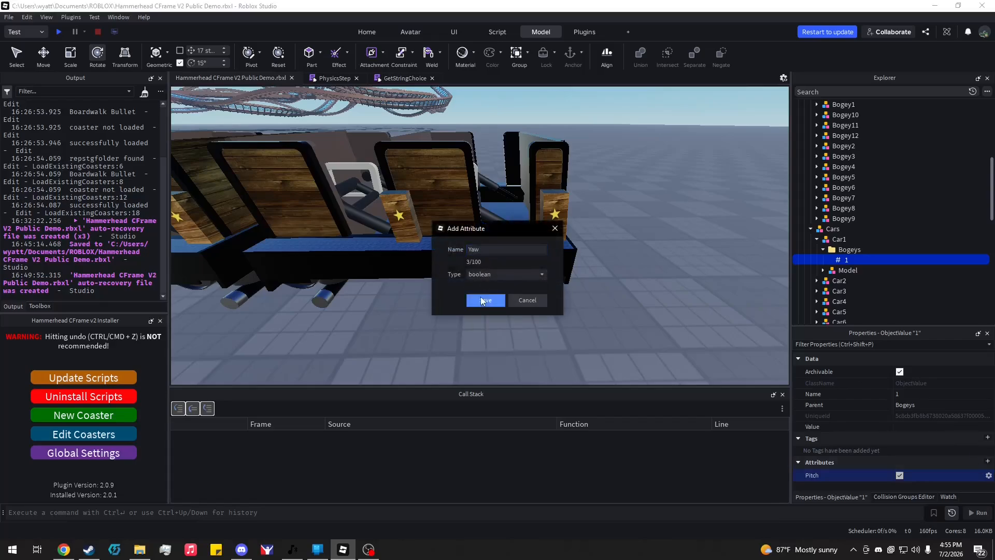
left_click(483, 300)
Add a boolean attribute named Roll to ObjectValue 1 in Car1's Bogeys folder
left_click(980, 459)
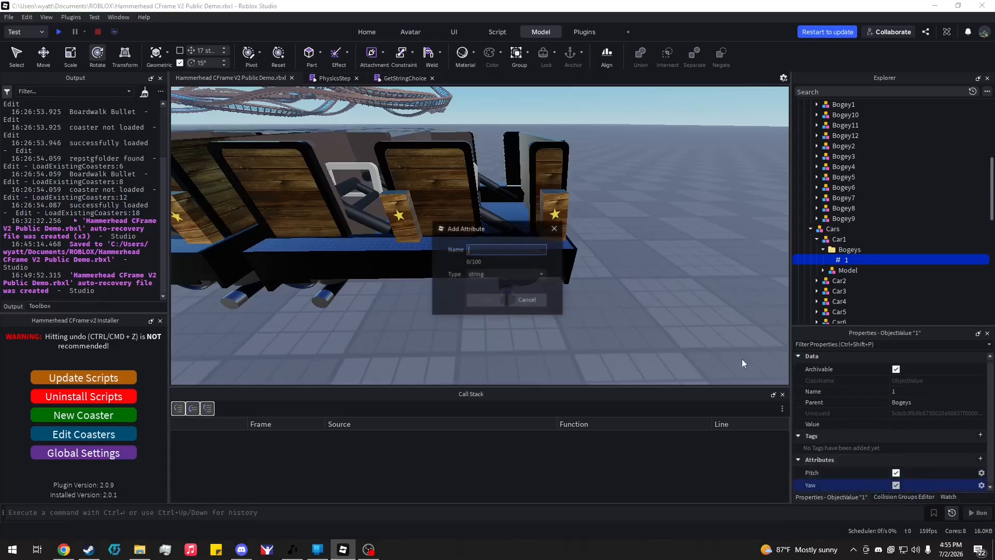
left_click(504, 274)
left_click(486, 292)
left_click(491, 250)
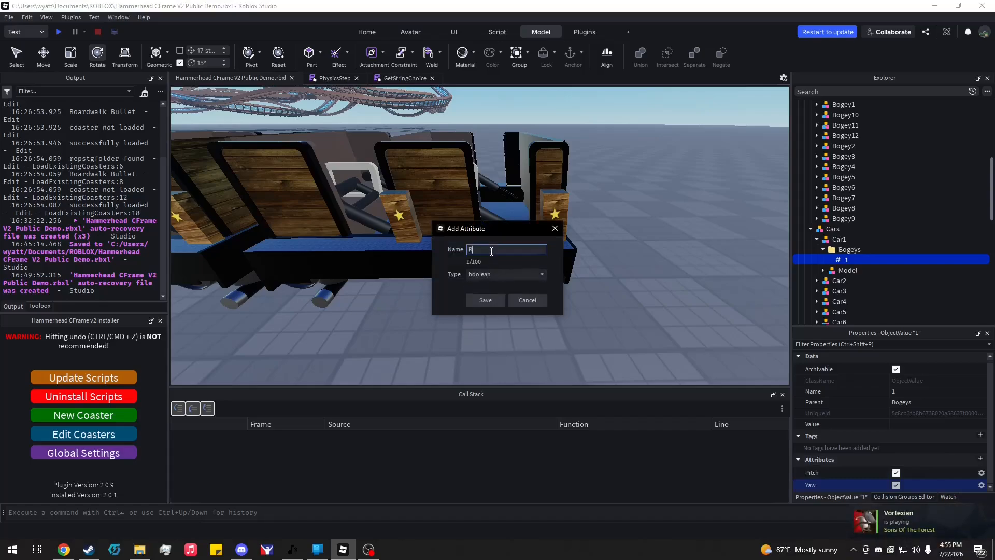
left_click(485, 299)
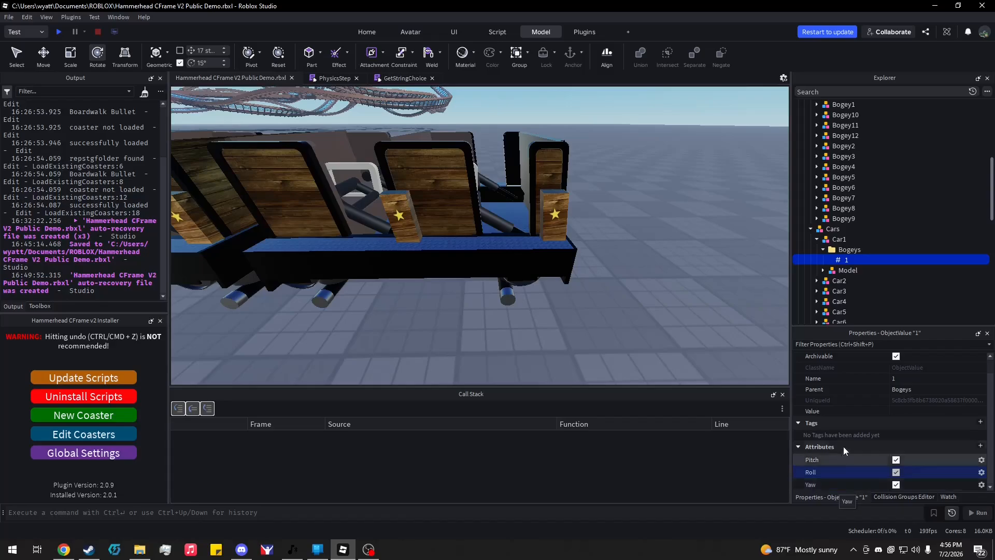
Duplicate ObjectValue 1 in Car1's Bogeys folder and name the copy 2
left_click(848, 250)
left_click(844, 257)
key("ctrl+d")
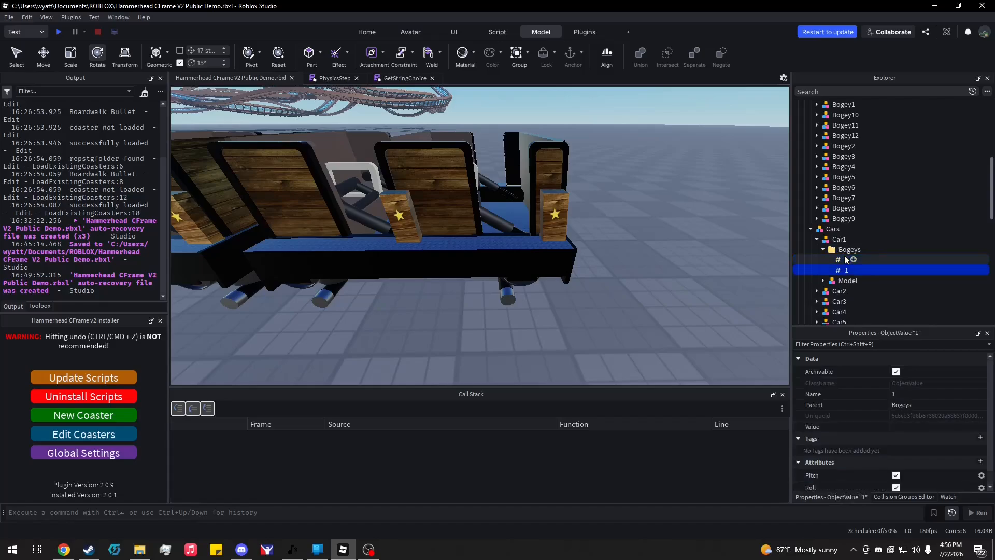
key("F2")
type("2")
key("Return")
Set the Value of ObjectValue 1 in Car1's Bogeys folder to the Bogey1 model
left_click(845, 259)
left_click(920, 424)
scroll(882, 295, "up", 2)
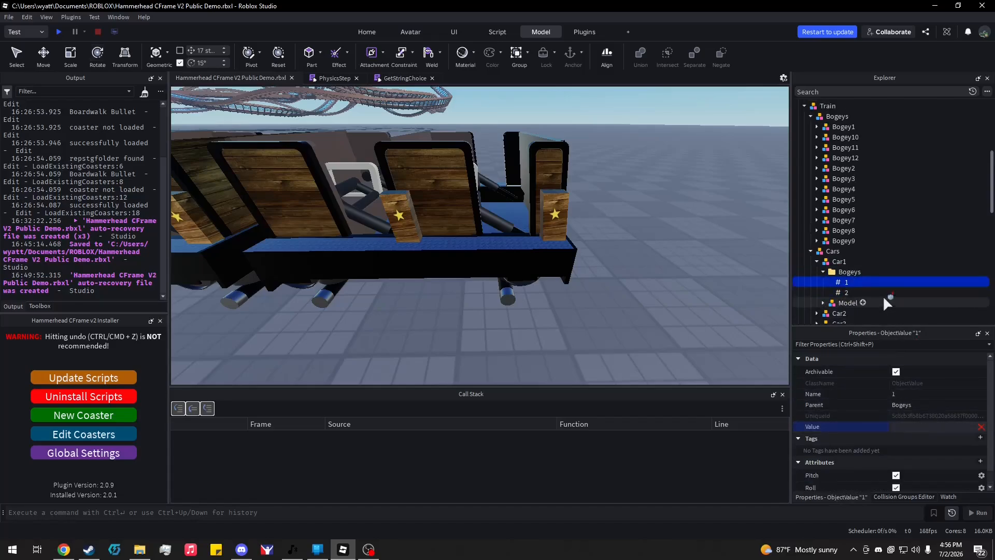
left_click(843, 126)
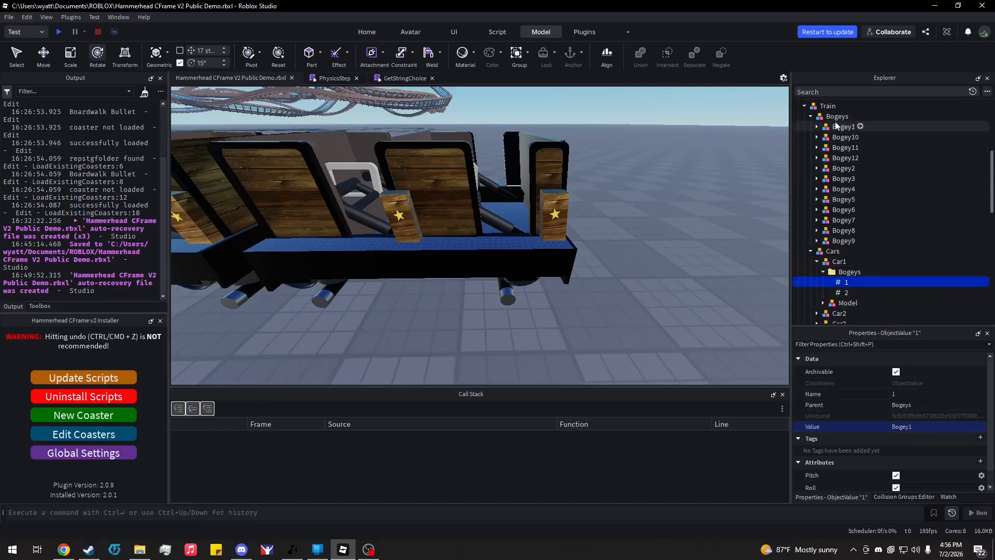
key("Left")
key("Left")
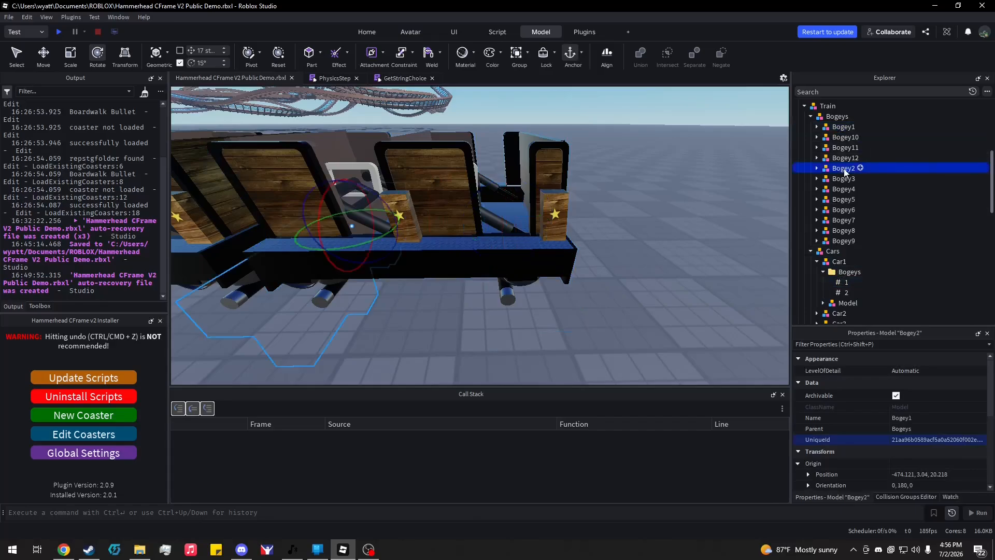
Set the Value of ObjectValue 2 in Car1's Bogeys folder to the Bogey2 model
left_click(862, 292)
left_click(910, 425)
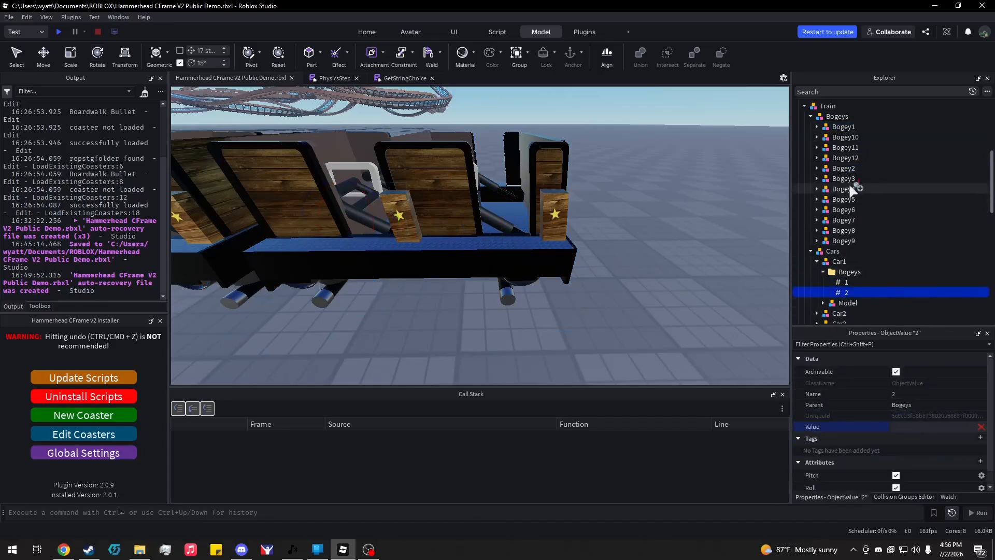
left_click(844, 169)
scroll(869, 270, "down", 2)
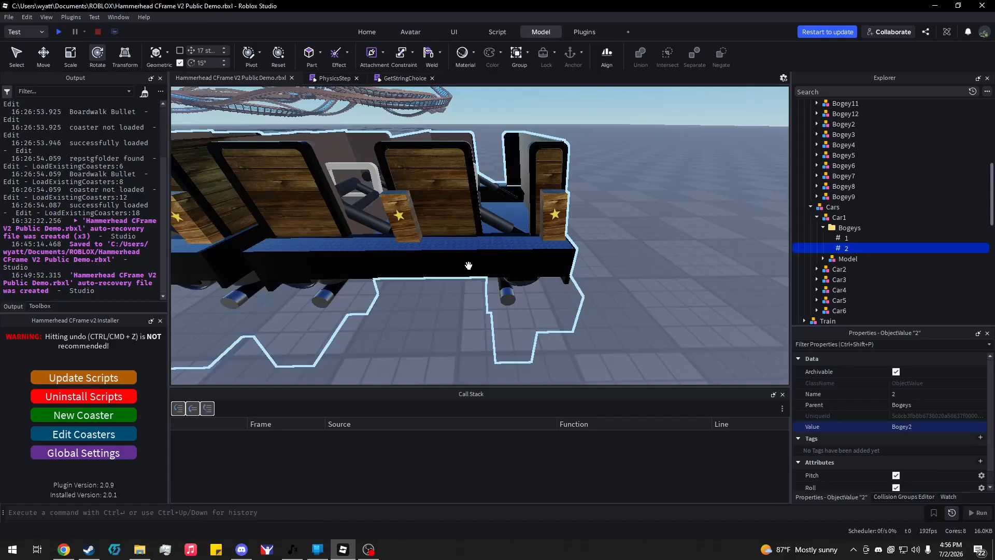
scroll(724, 275, "up", 6)
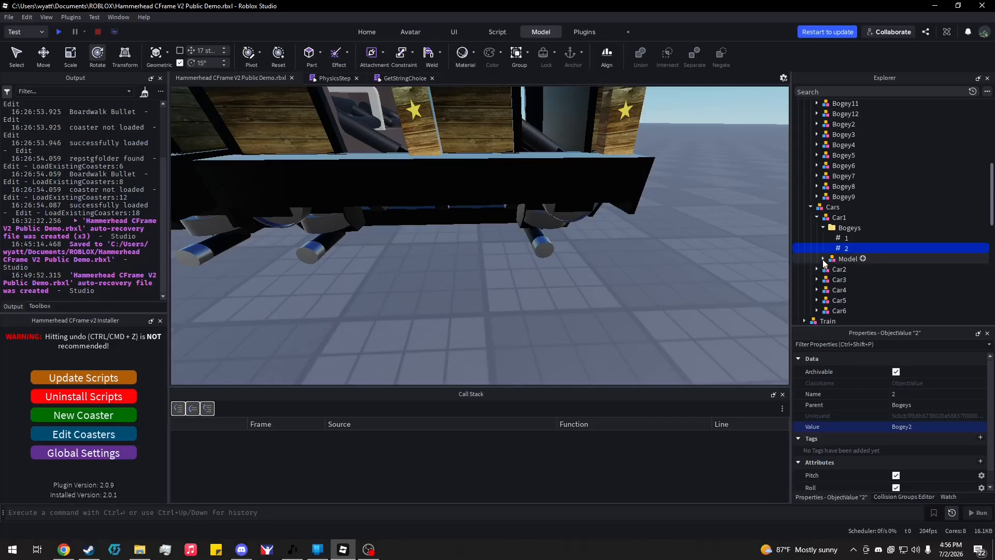
Insert a new Part into the Model inside Car1
left_click(823, 259)
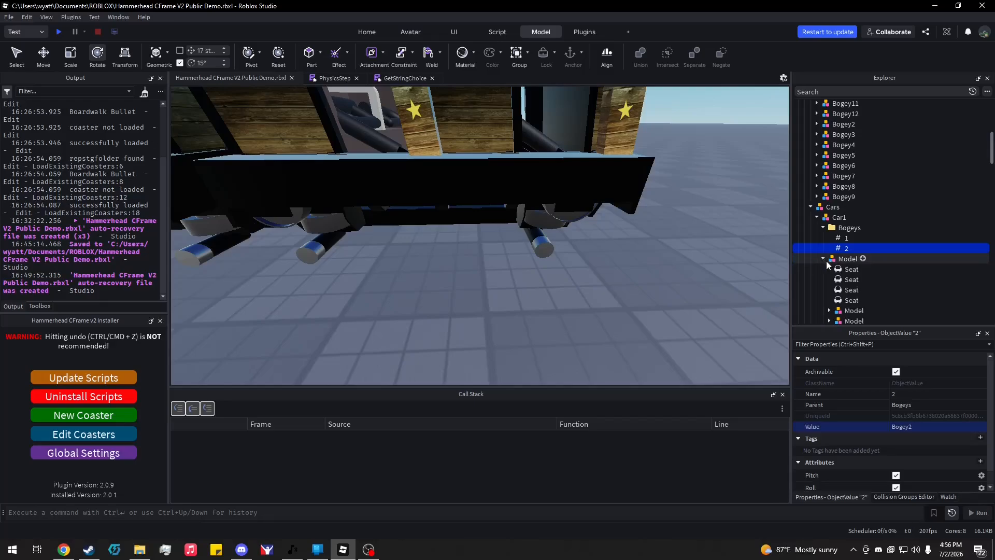
left_click(862, 259)
type("p")
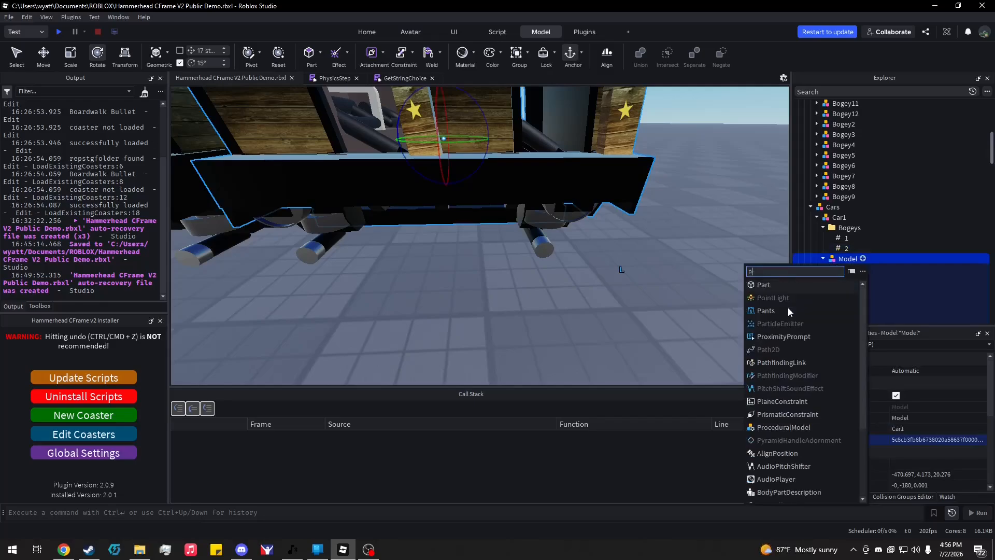
left_click(788, 310)
left_click(862, 259)
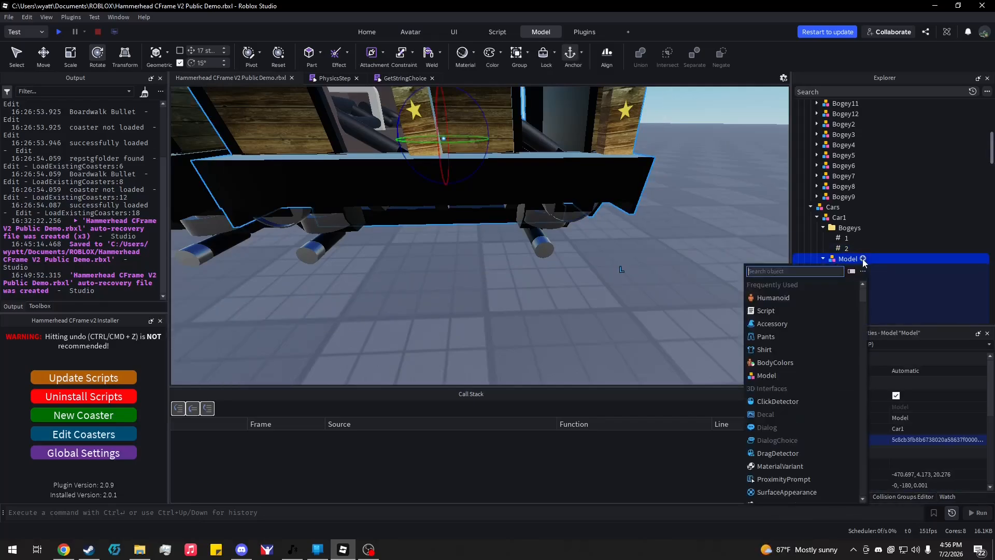
type("part")
left_click(803, 288)
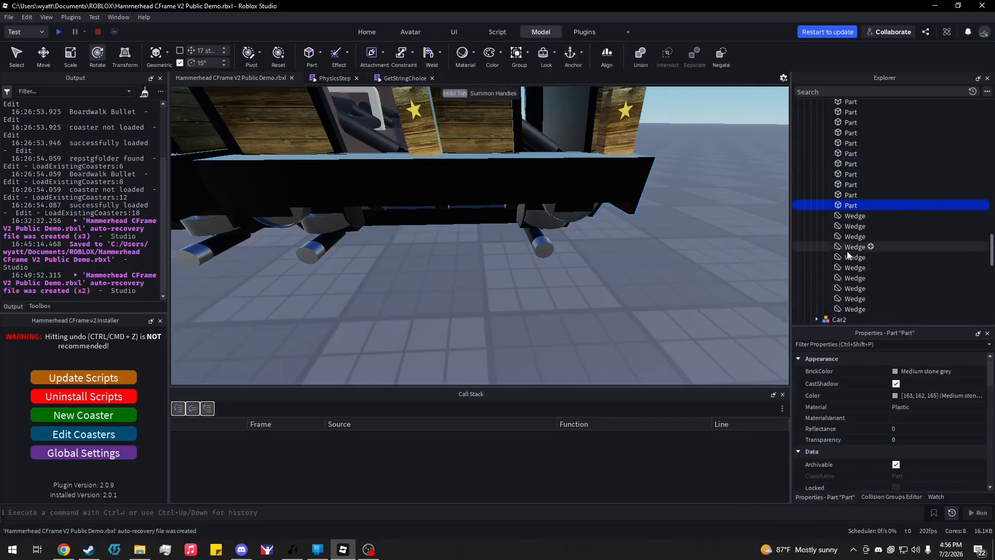
Focus on the new part in Car1's Model and rename it PrimaryPart
key("f")
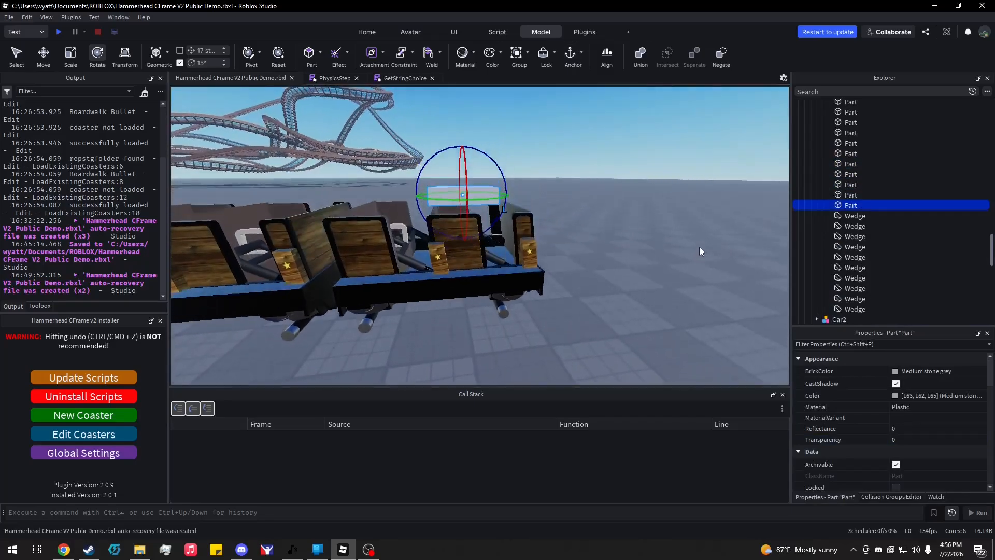
key("F2")
type("PrimaryP")
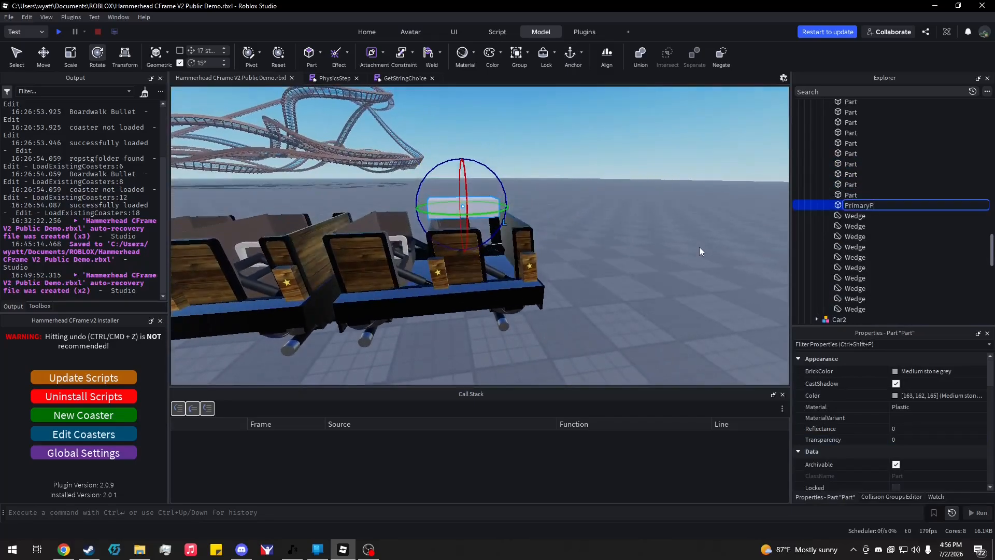
type("art")
key("Return")
Set the PrimaryPart property of Car1's Model to the part named PrimaryPart
scroll(879, 263, "up", 5)
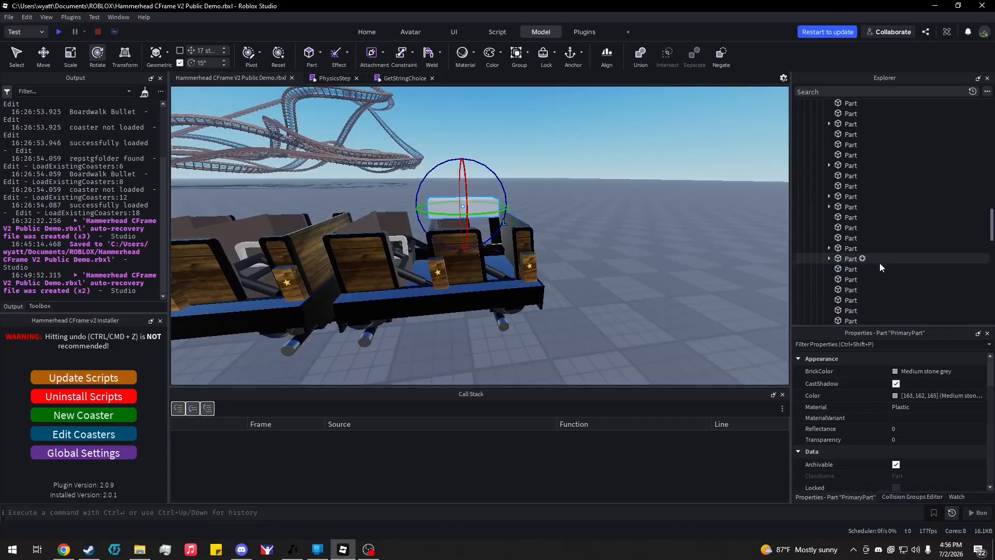
scroll(879, 263, "up", 10)
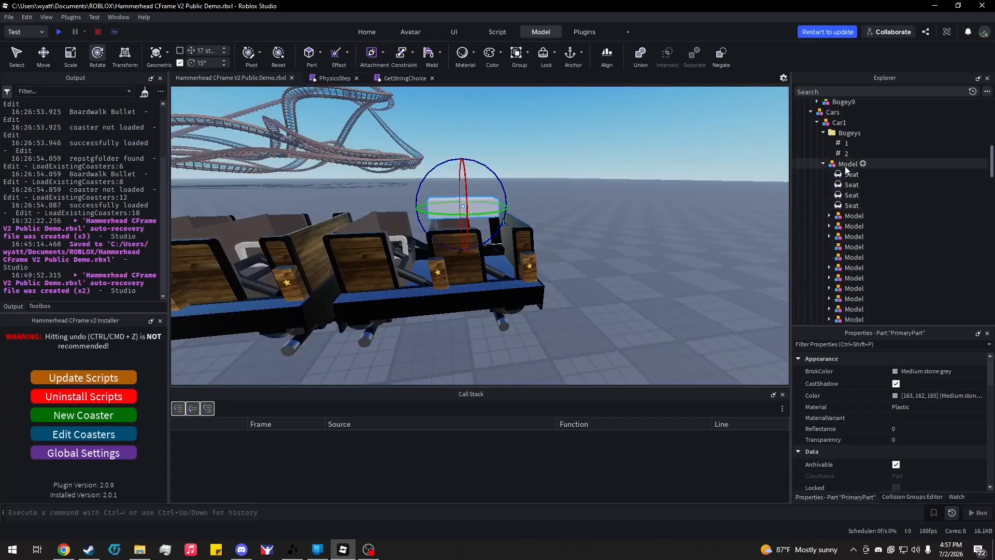
left_click(847, 164)
scroll(921, 434, "down", 2)
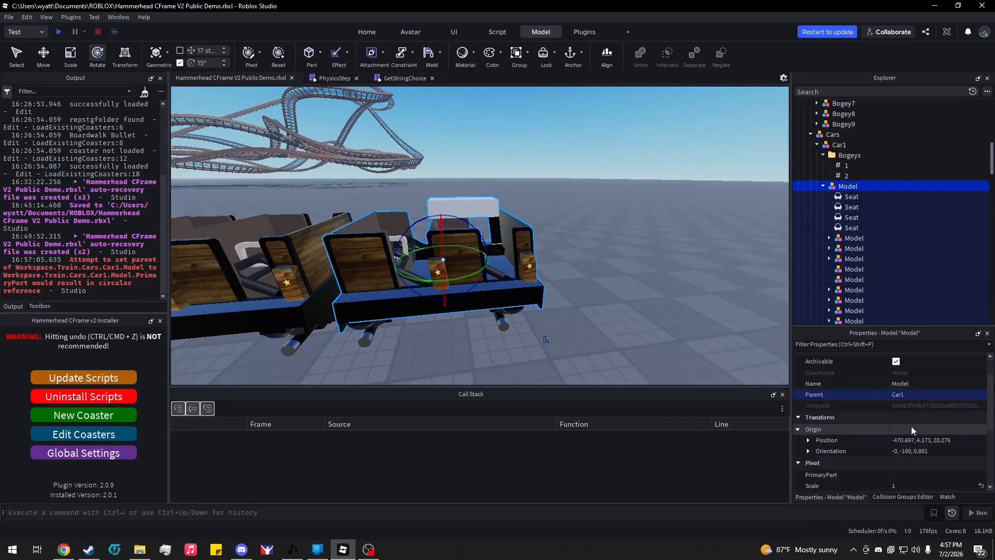
scroll(911, 429, "down", 3)
left_click(899, 438)
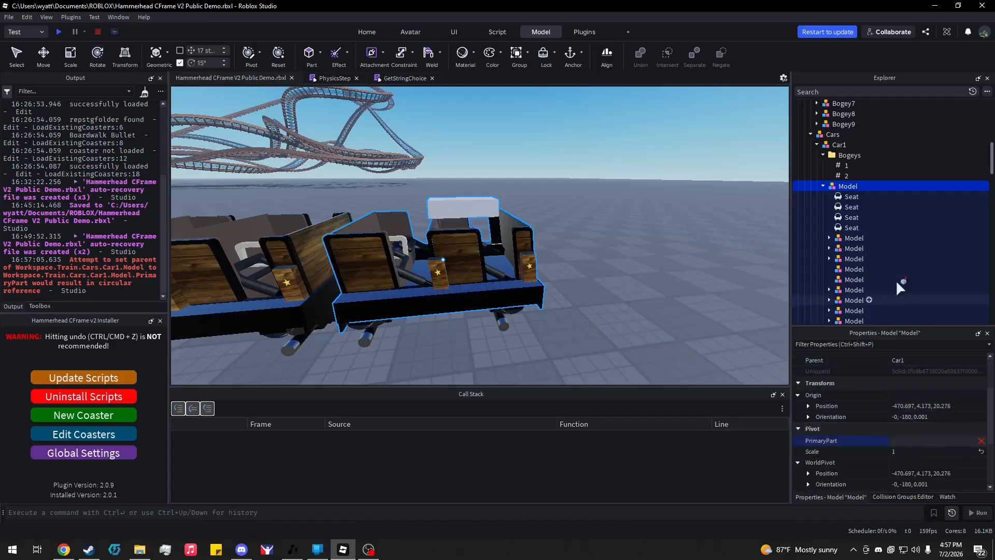
scroll(899, 254, "down", 10)
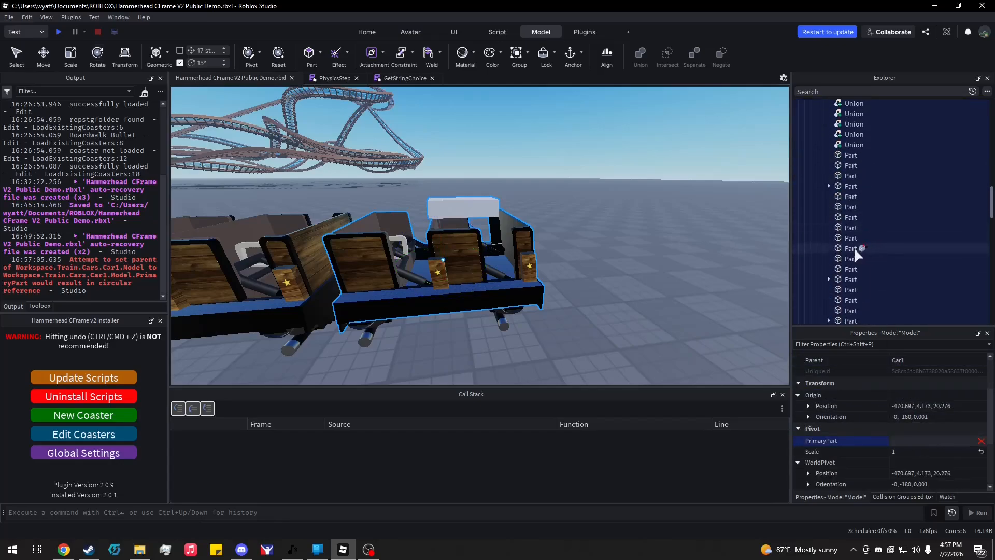
scroll(853, 248, "down", 5)
left_click(853, 290)
Group all contents of Car1's Model except PrimaryPart into a nested model
scroll(858, 294, "down", 1)
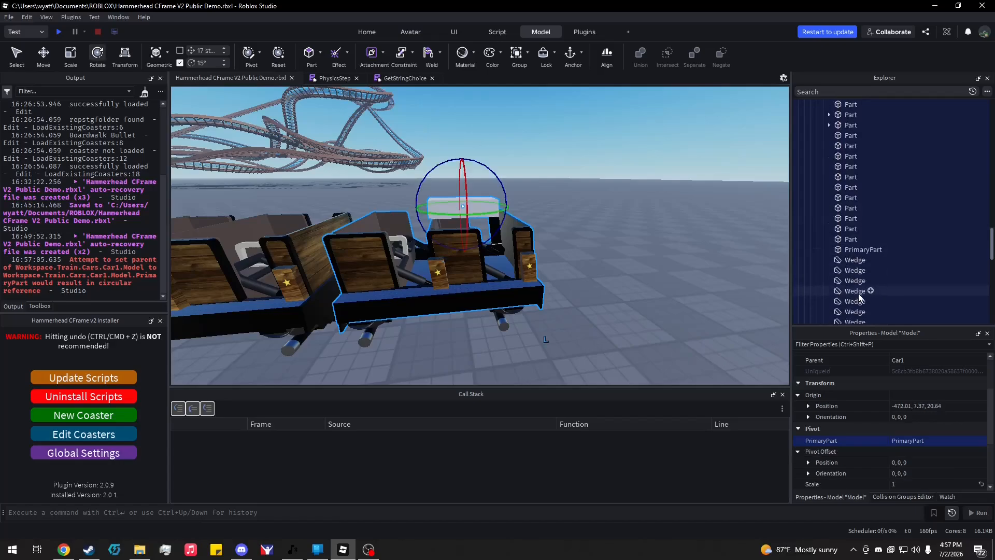
scroll(857, 293, "down", 2)
left_click(854, 289)
left_click(849, 196, "shift")
left_click(851, 173, "ctrl")
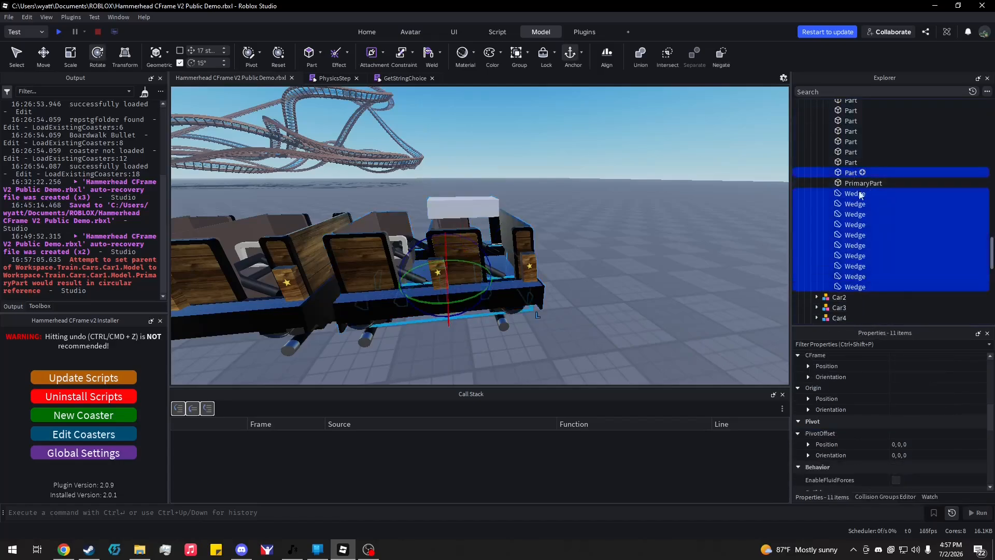
scroll(890, 272, "up", 13)
left_click(862, 240, "ctrl+shift")
scroll(851, 243, "down", 5)
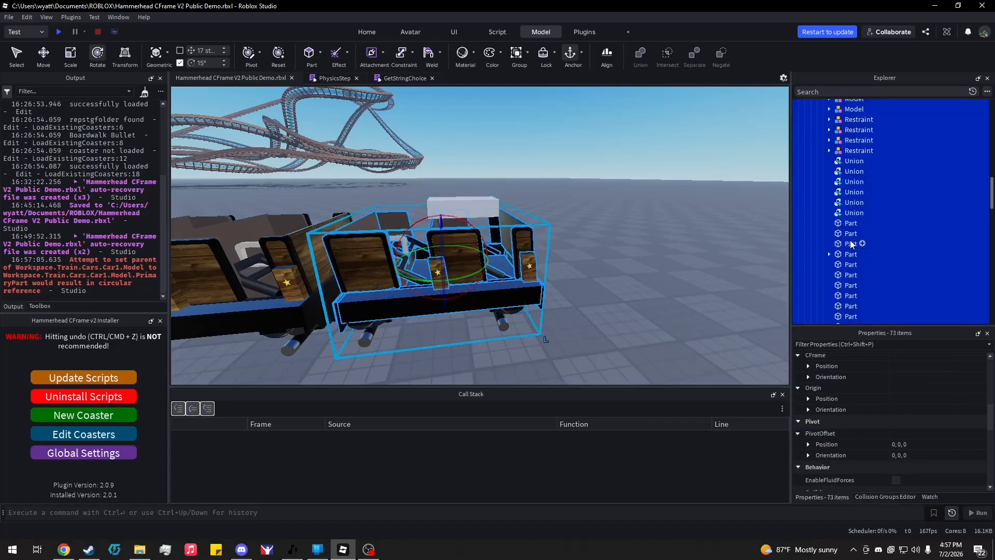
key("ctrl+g")
Anchor the PrimaryPart in Car1's Model and set its Transparency to 1
left_click(848, 171)
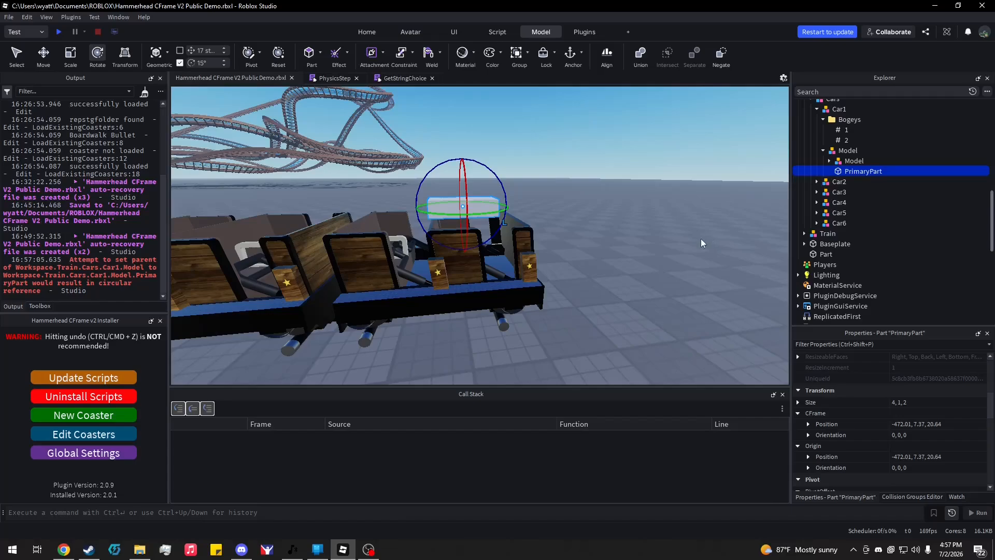
right_click_drag(700, 238, 701, 239)
key("e")
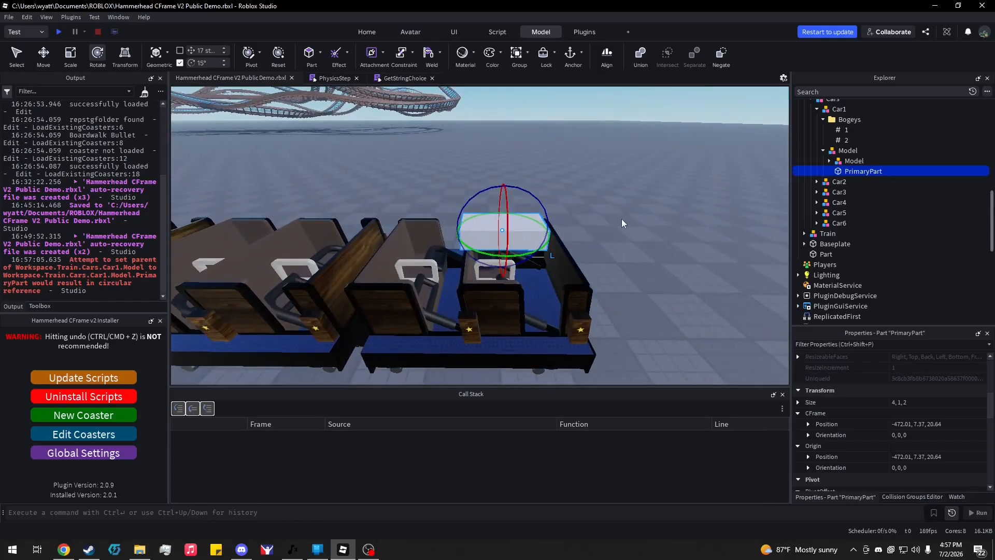
key("q")
right_click_drag(621, 219, 623, 219)
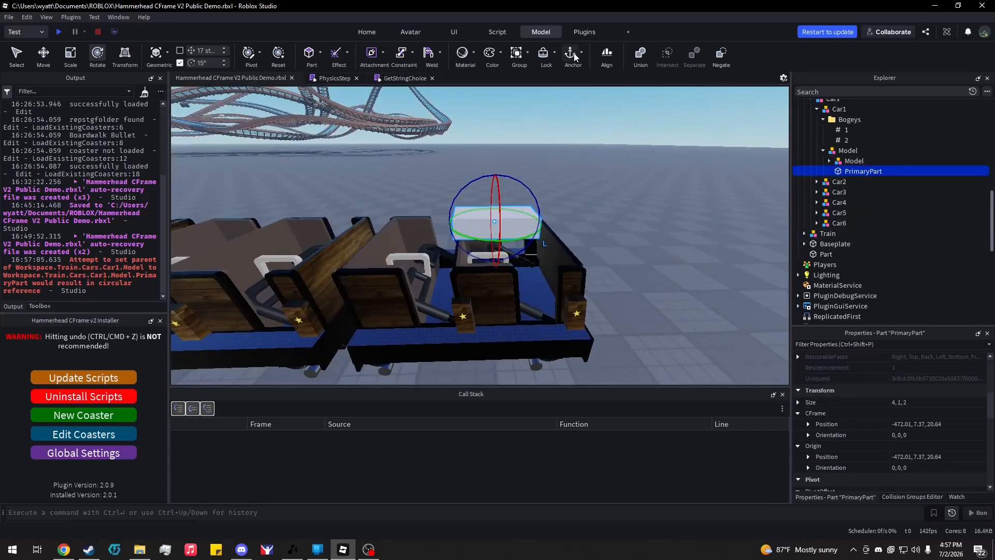
scroll(938, 448, "up", 5)
left_click(925, 437)
type("1")
key("Return")
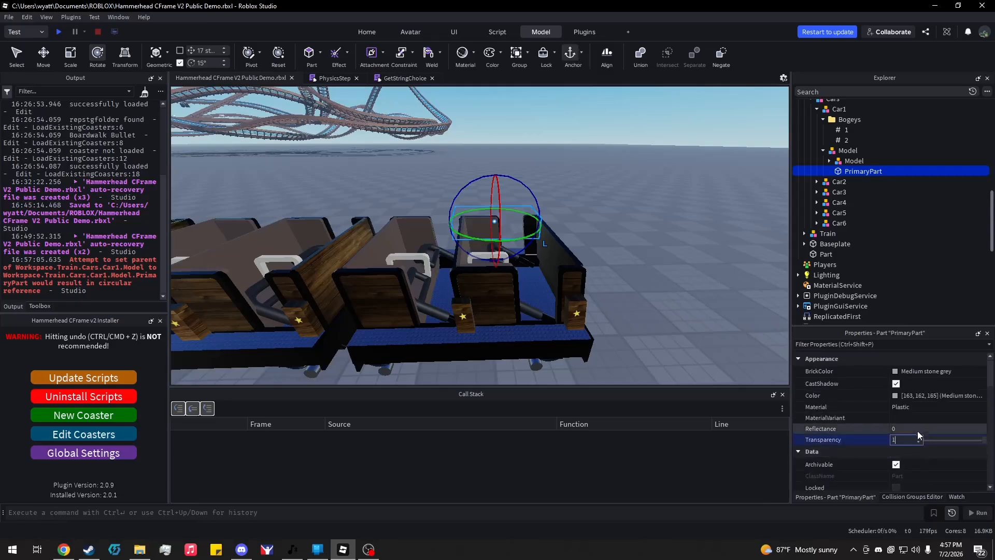
Turn off CanCollide for Car1's PrimaryPart and set its Size to 0.1, 0.1, 0.1
scroll(915, 424, "down", 5)
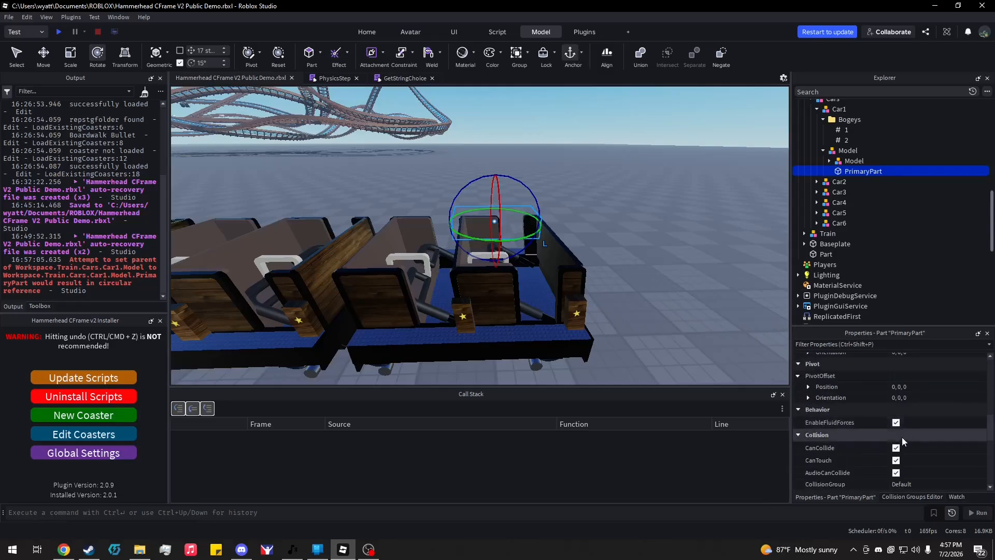
left_click(895, 447)
scroll(908, 437, "up", 2)
left_click(914, 379)
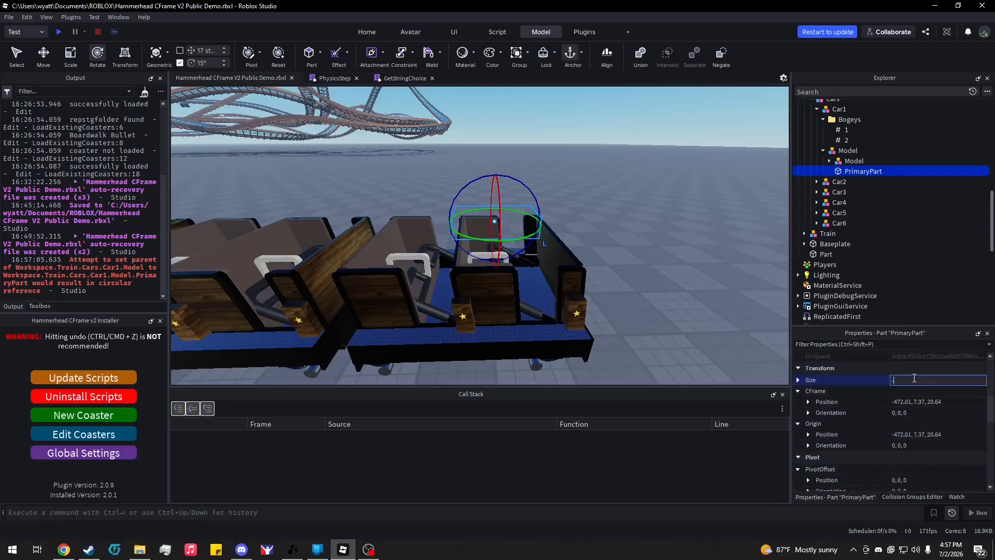
key("Return")
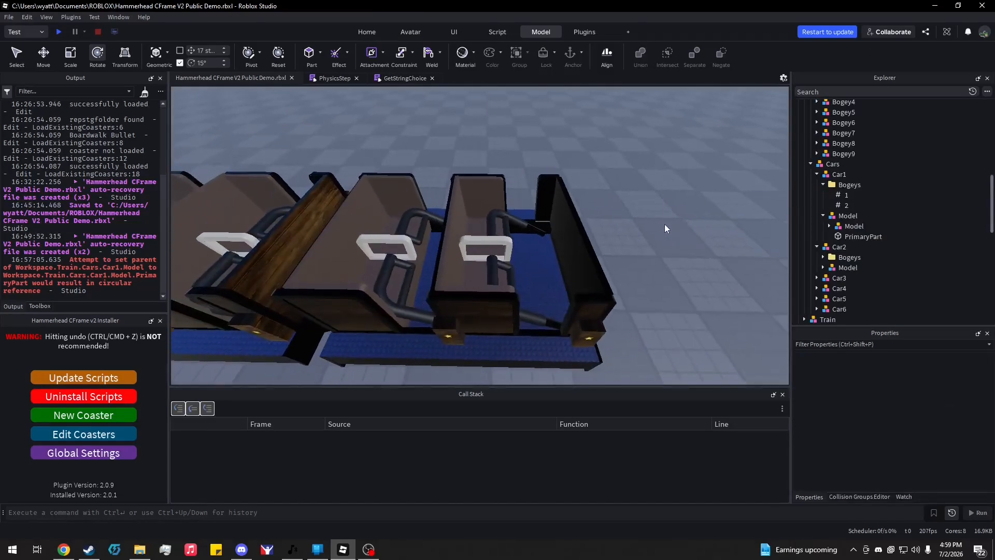
Check the Origin Orientation of Bogey1's Model as the reference for Car1's PrimaryPart
scroll(664, 224, "up", 4)
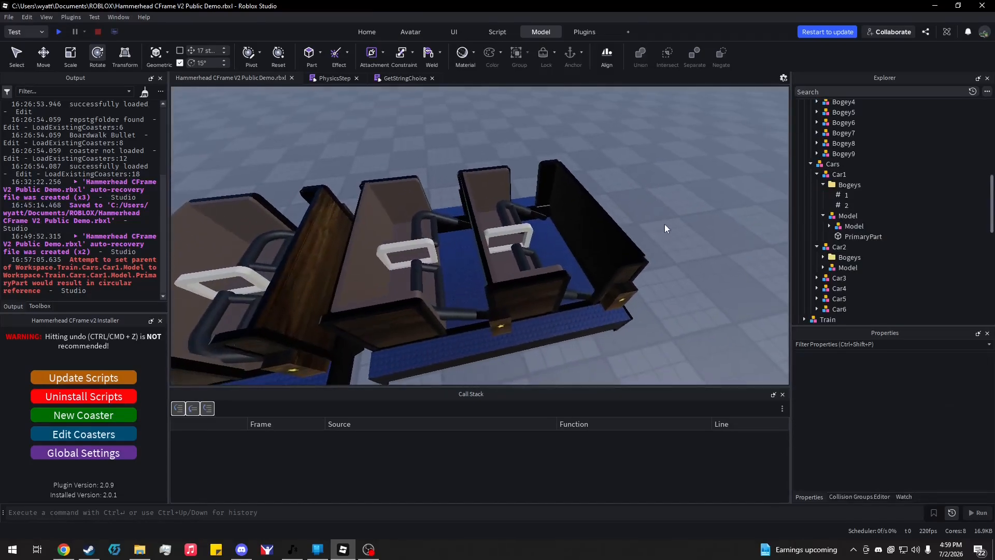
scroll(665, 223, "up", 1)
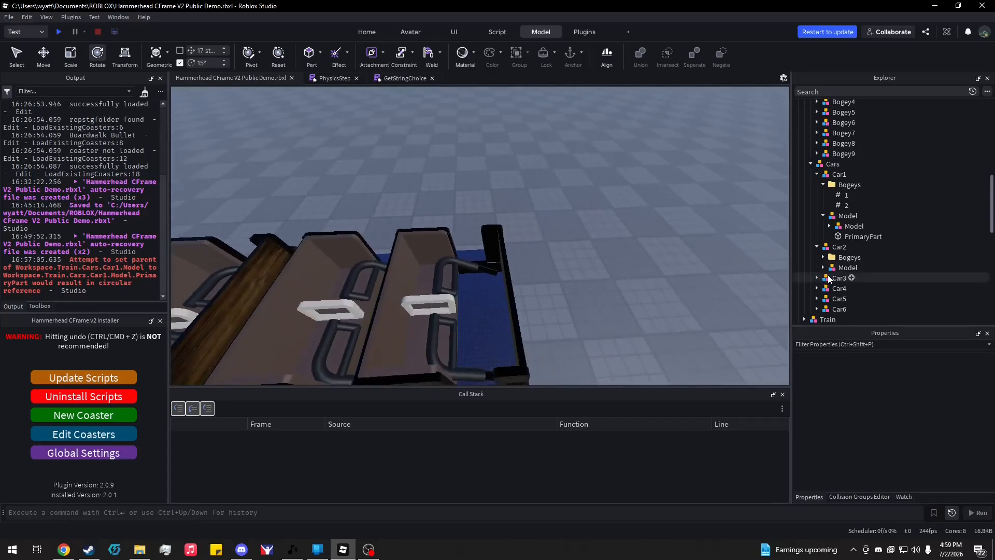
scroll(829, 278, "up", 2)
scroll(829, 279, "up", 2)
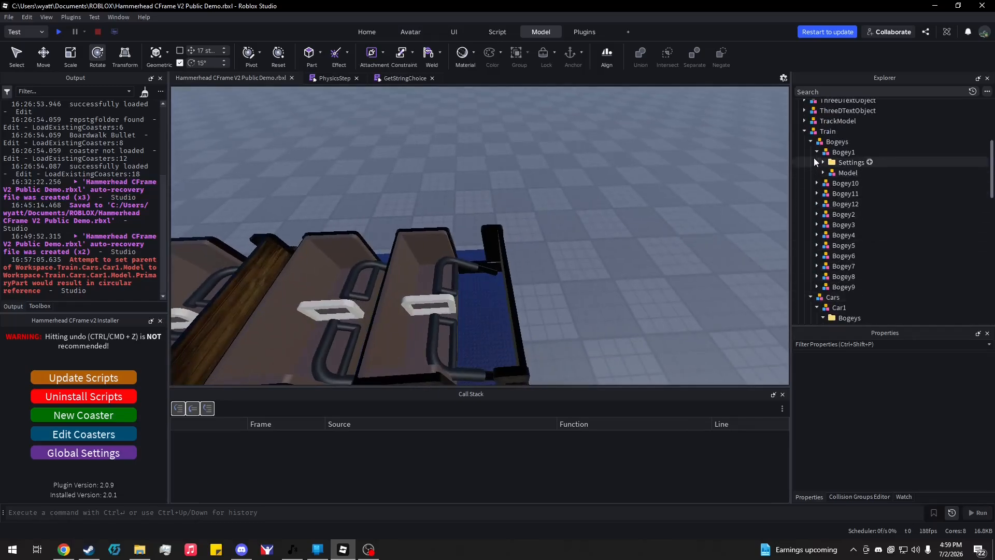
left_click(848, 173)
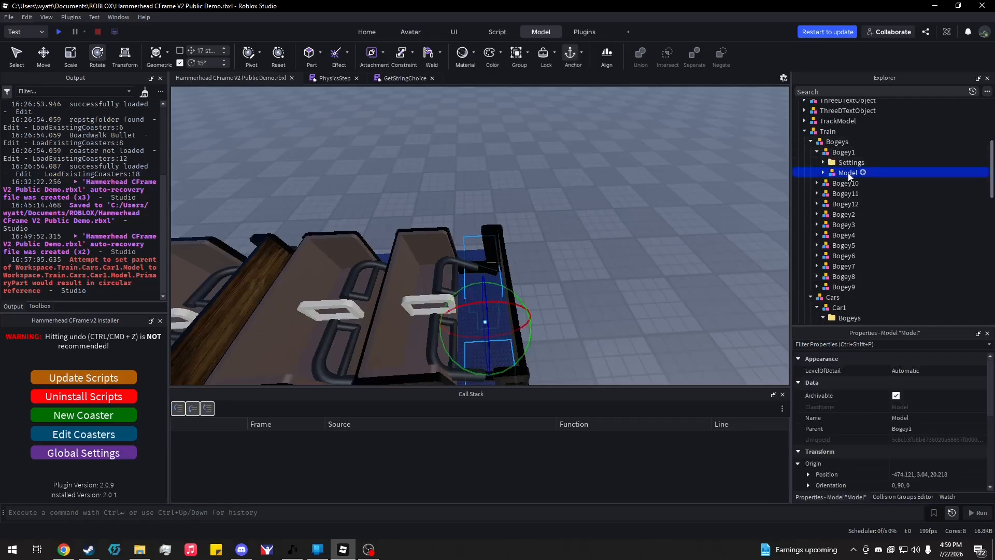
scroll(926, 394, "down", 1)
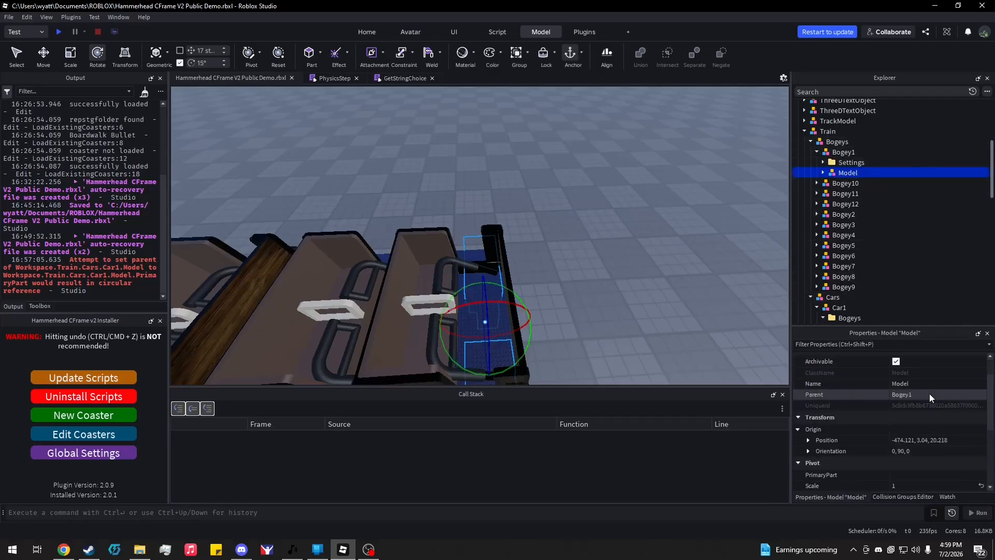
left_click(916, 451)
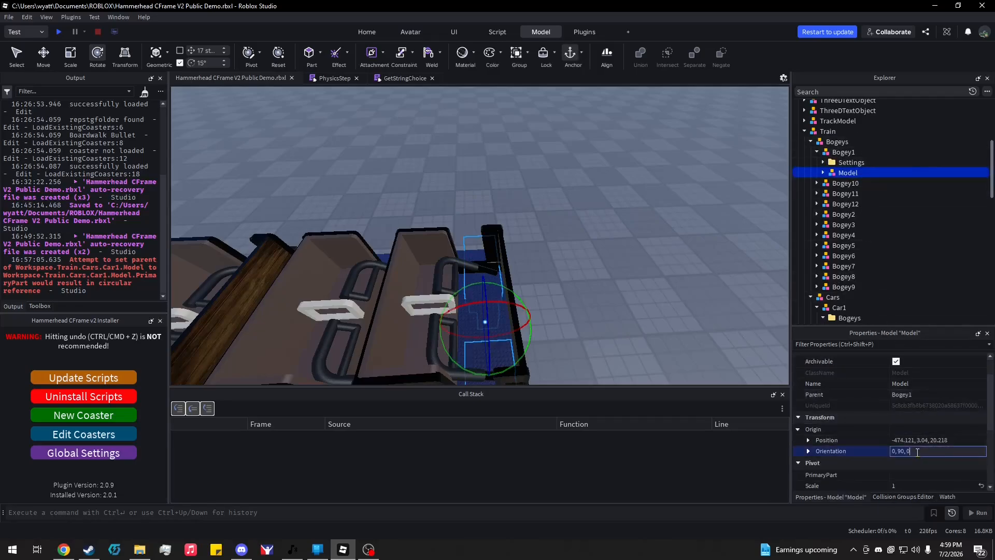
scroll(847, 238, "down", 4)
Set the CFrame Orientation of Car1's PrimaryPart to 0, 90, 0
left_click(854, 258)
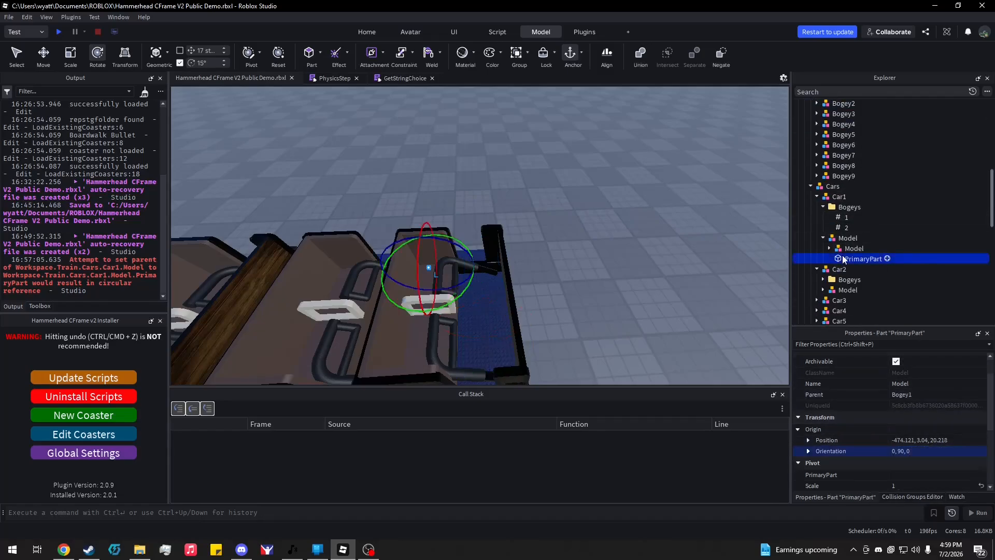
scroll(956, 423, "down", 5)
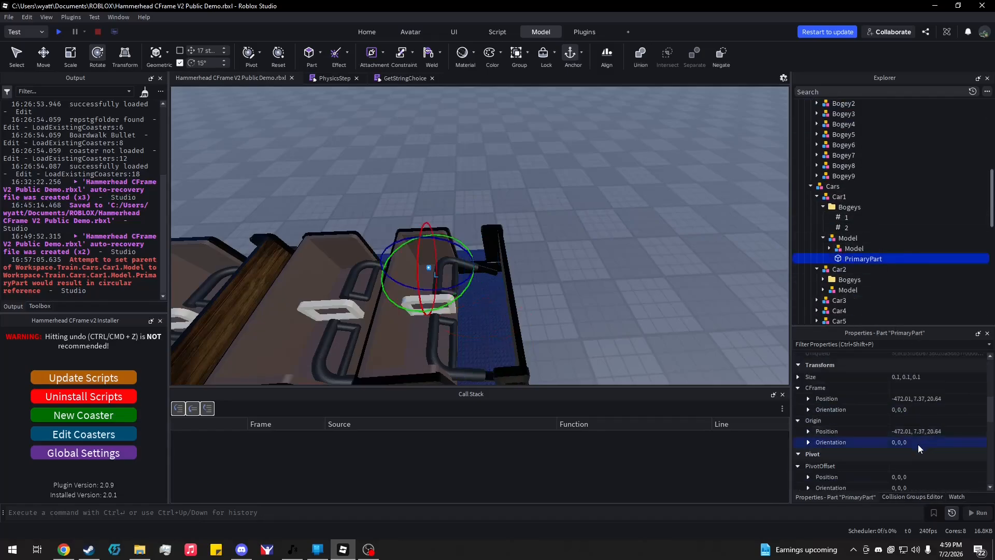
left_click(907, 409)
type("0, 90, 0")
key("Return")
Rotate Car1's PrimaryPart about its vertical axis to an Orientation of 0, 180, 0
key("w")
right_click_drag(664, 318, 664, 319)
key("w")
key("s")
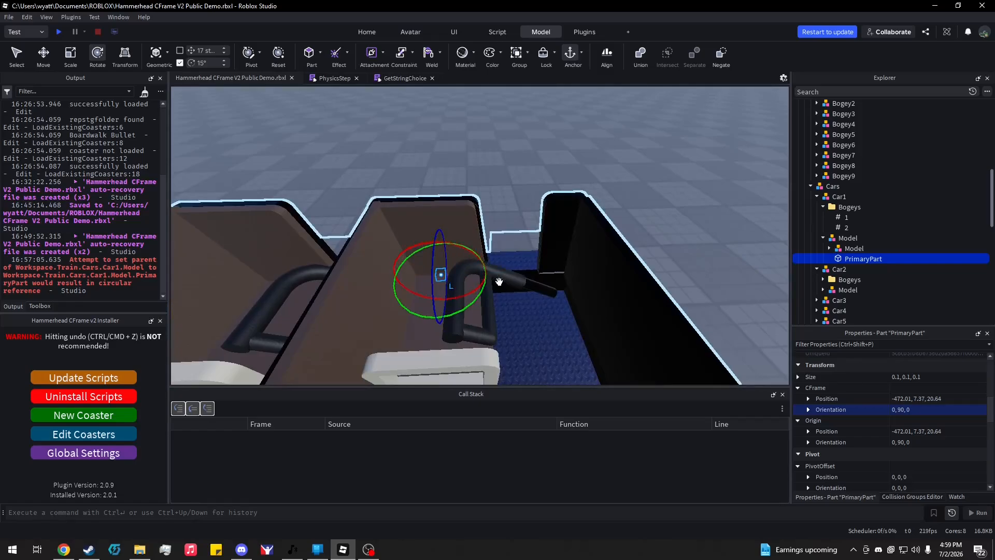
key("w")
right_click_drag(499, 282, 499, 281)
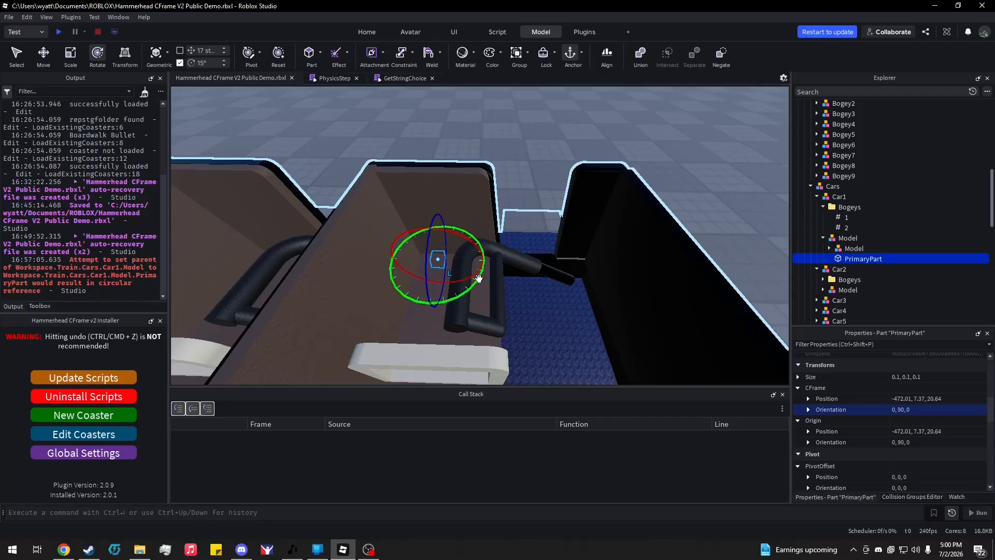
left_click_drag(478, 278, 462, 223)
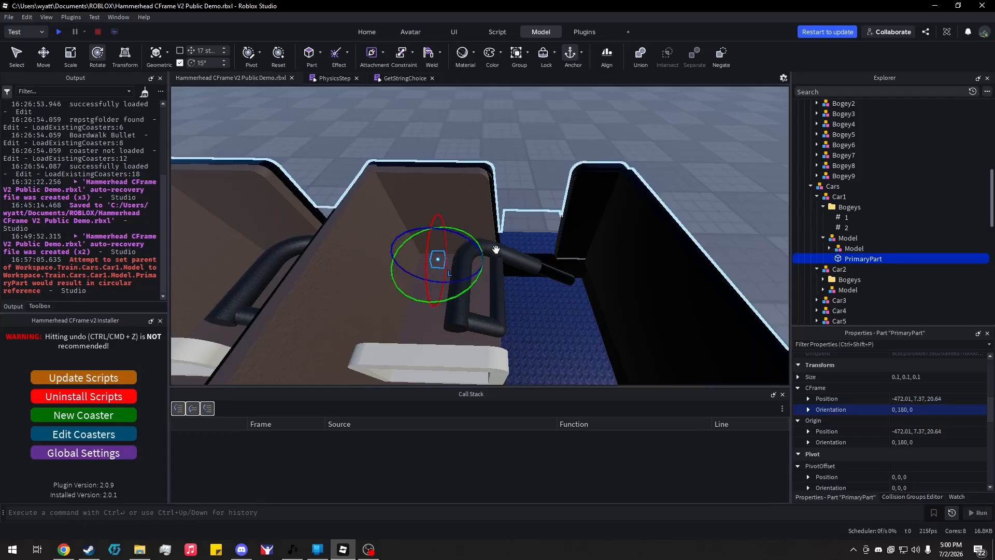
right_click_drag(509, 258, 509, 260)
scroll(510, 259, "down", 10)
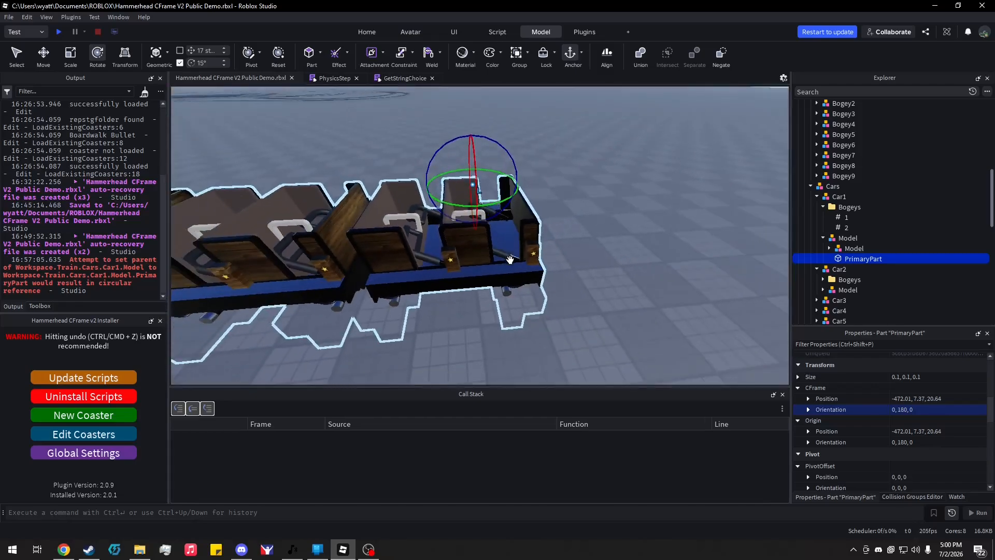
key("e")
key("q")
key("w")
key("a")
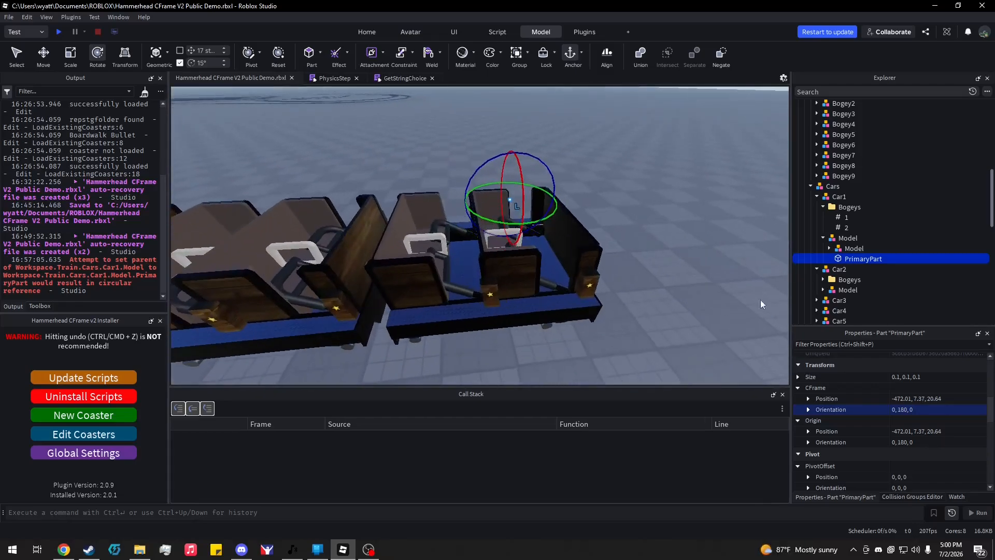
key("d")
scroll(793, 292, "down", 2)
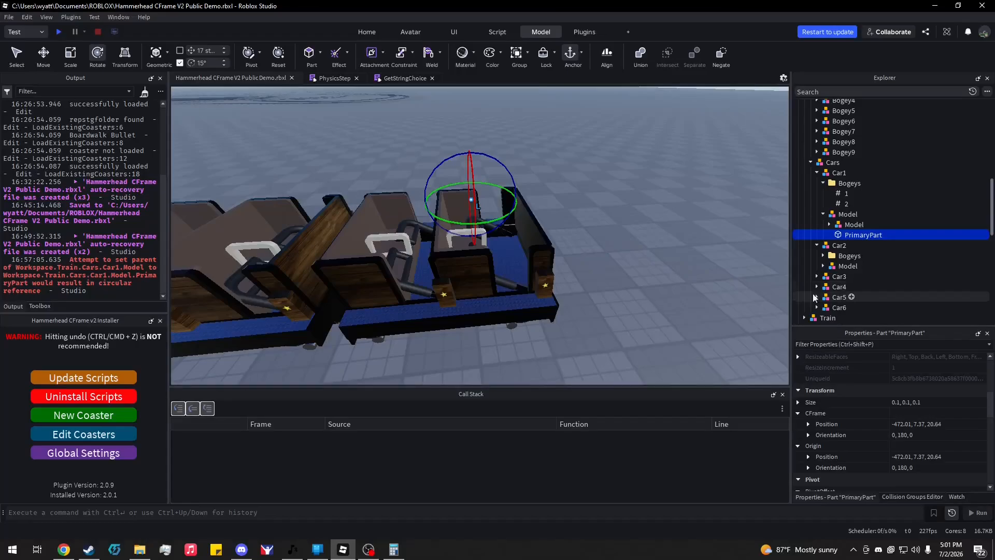
Check the WorldPivot Position of Bogey1's Model as the reference for positioning Car1's PrimaryPart
scroll(850, 298, "up", 4)
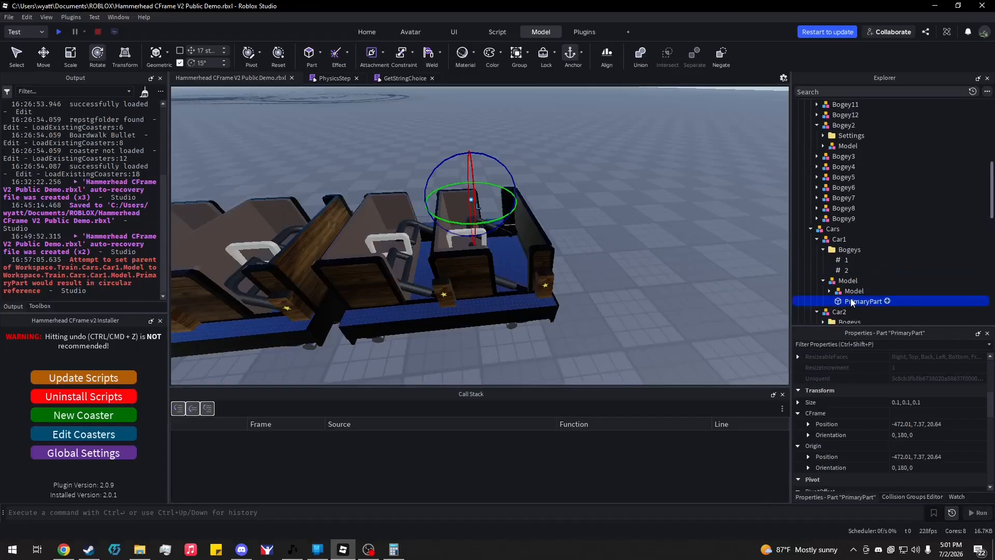
scroll(851, 302, "down", 3)
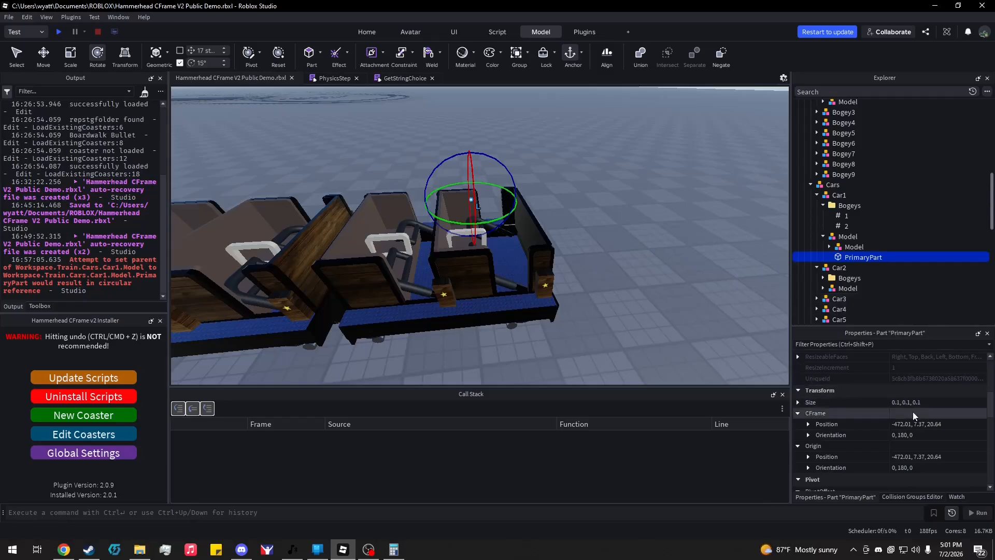
scroll(838, 248, "up", 5)
left_click(845, 150)
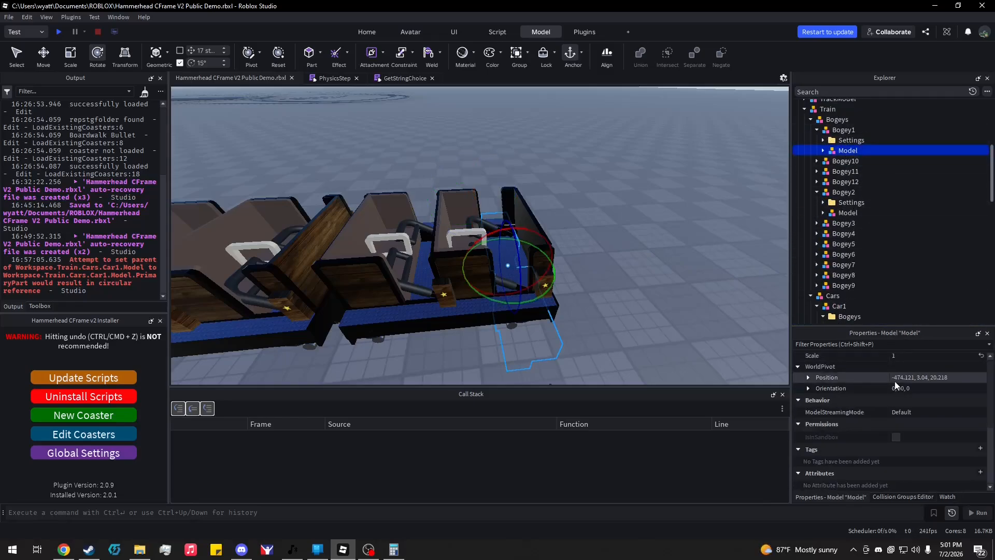
scroll(872, 384, "up", 1)
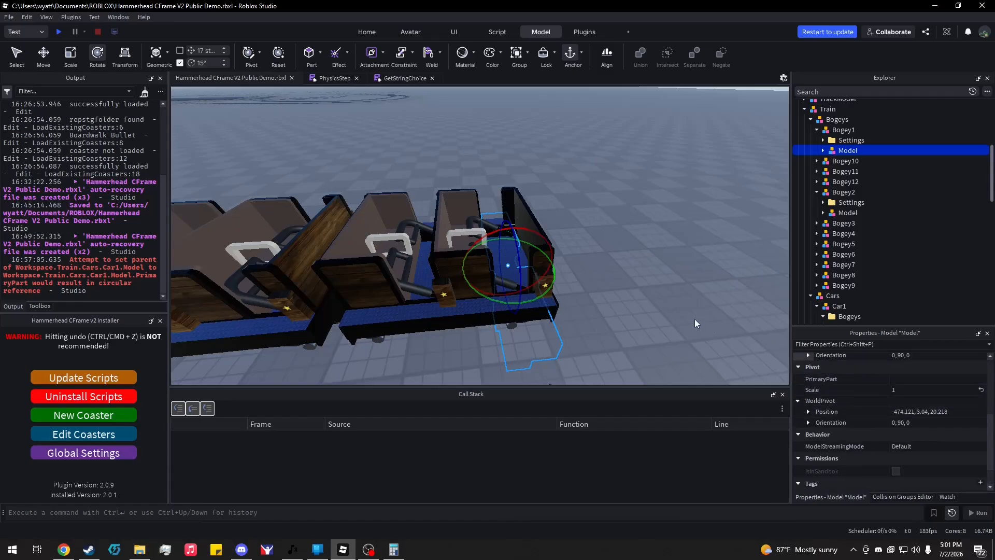
scroll(862, 272, "down", 6)
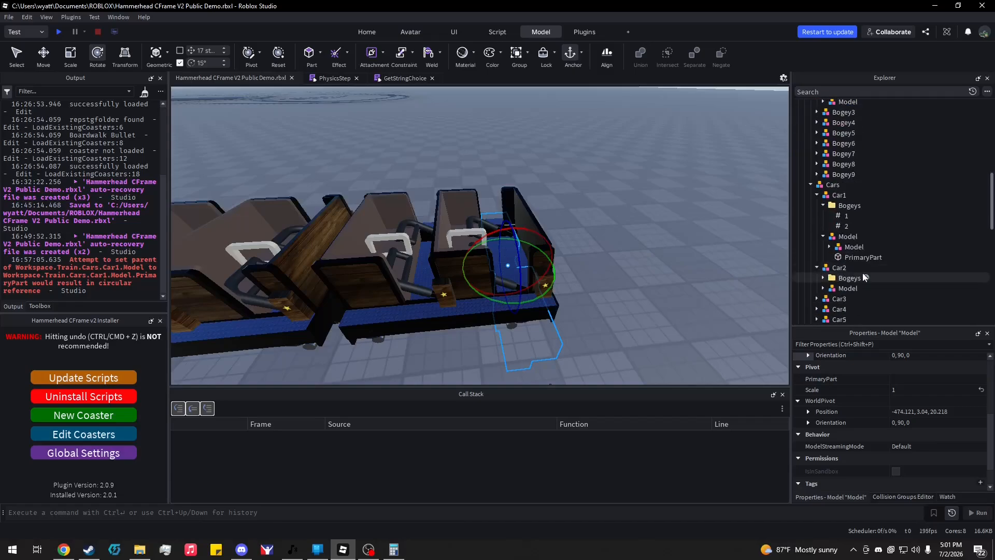
scroll(875, 282, "up", 6)
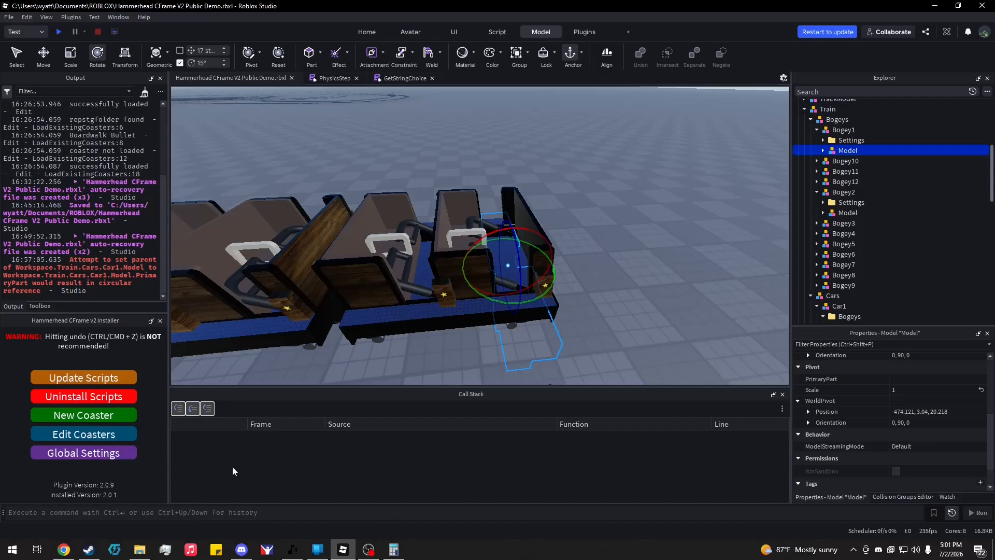
Switch to Chrome, open the Desmos scientific calculator at desmos.com/scientific, and place it side by side with Roblox Studio
left_click(63, 548)
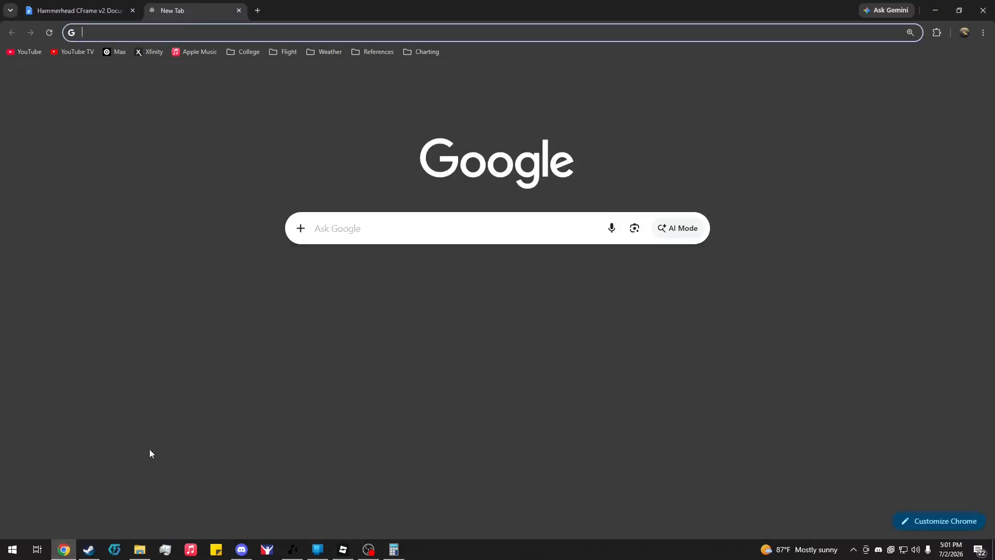
type("desmos.com/scientif")
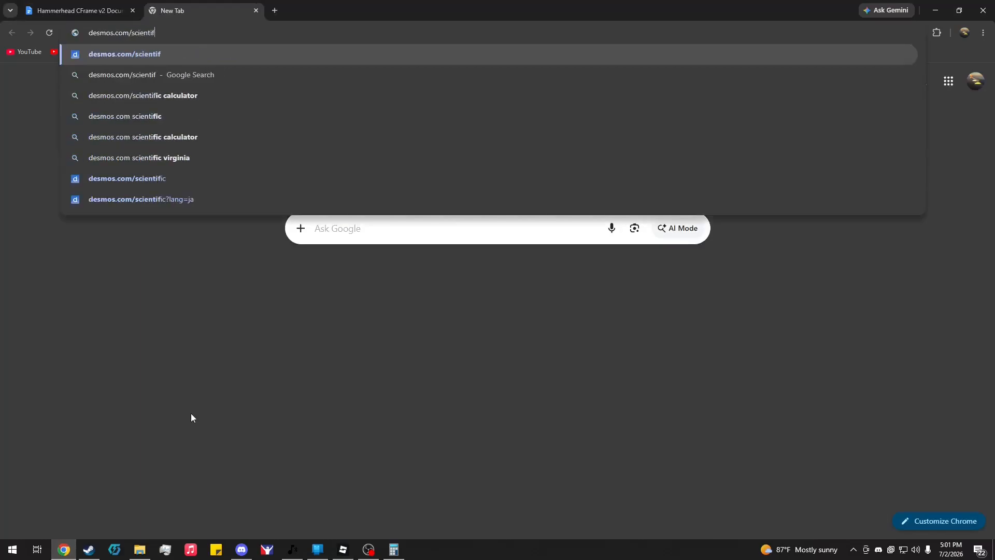
key("Return")
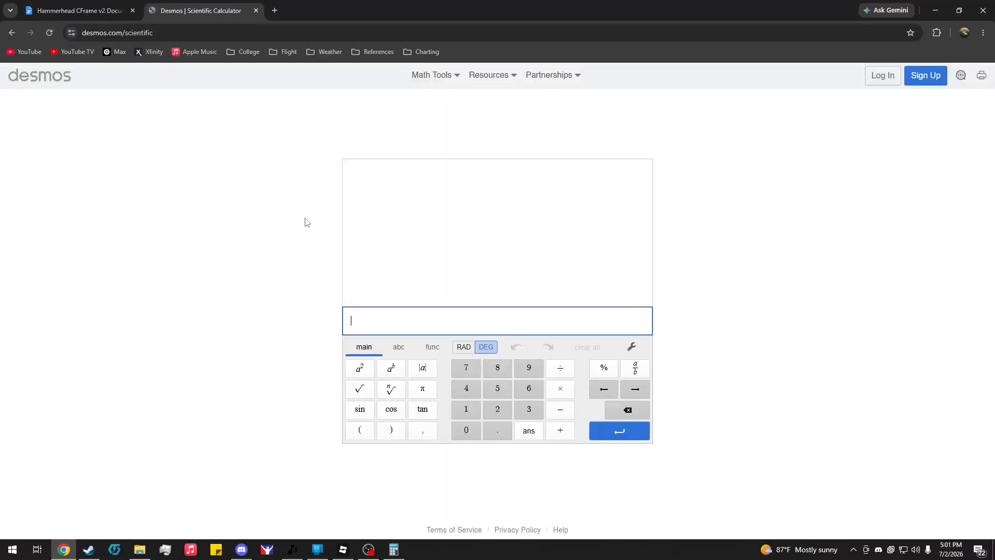
left_click_drag(420, 8, 1, 155)
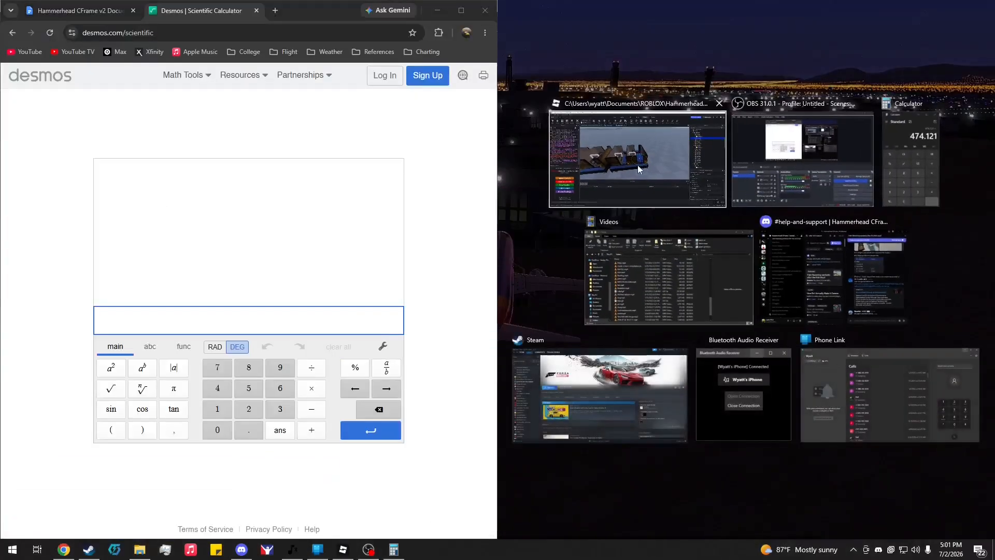
left_click(644, 171)
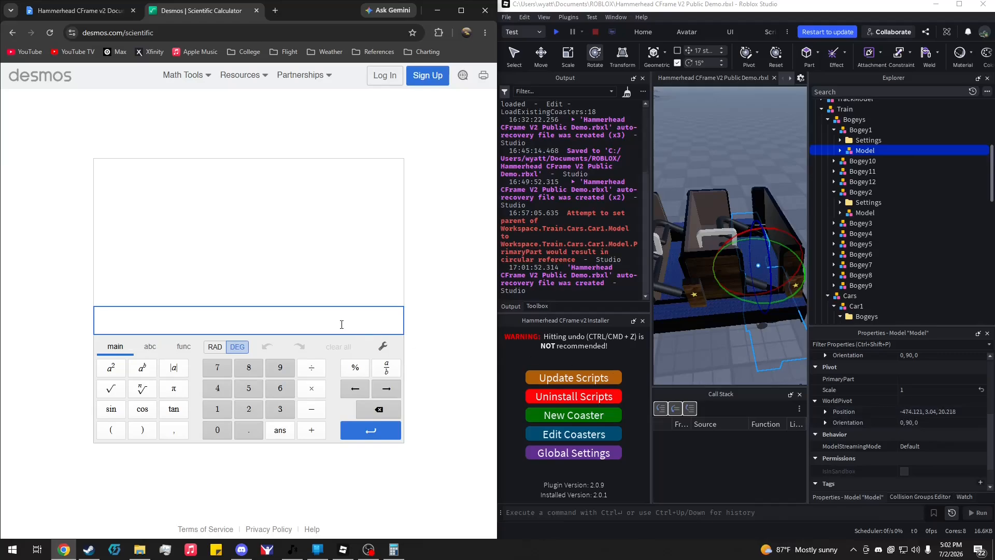
Average the pivot X positions of Bogey1 and Bogey2 in Desmos as (474.121+466.976)/2 and copy the result
type("/")
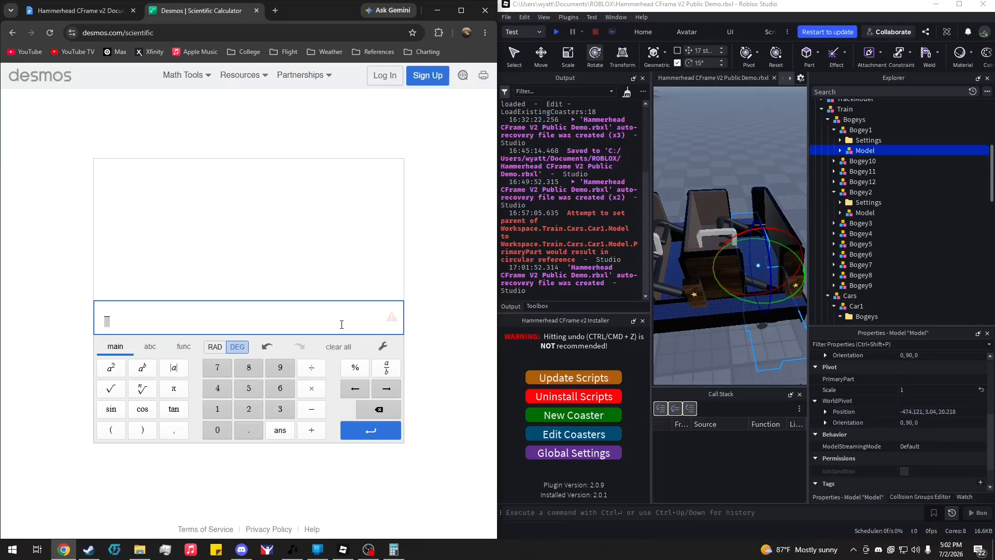
type("474.121+")
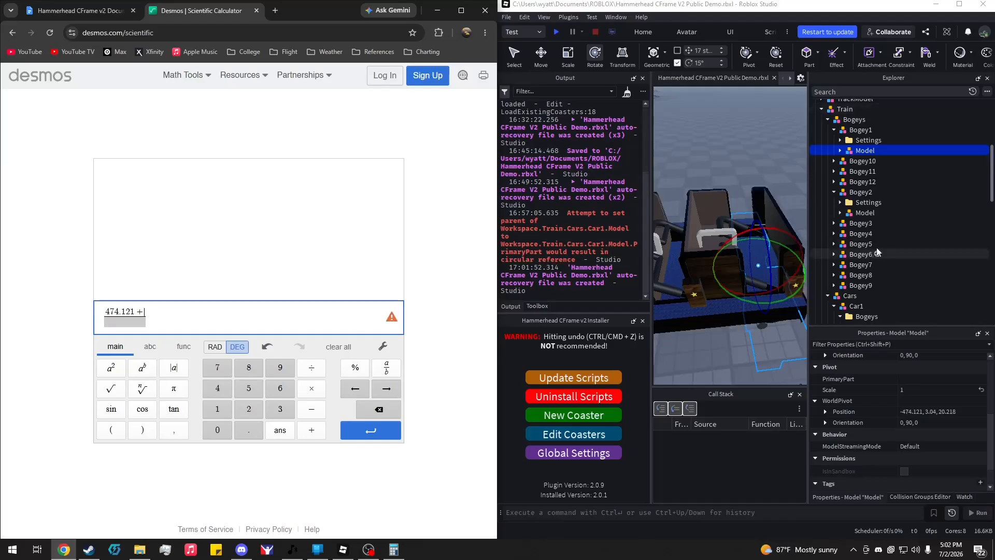
left_click(865, 212)
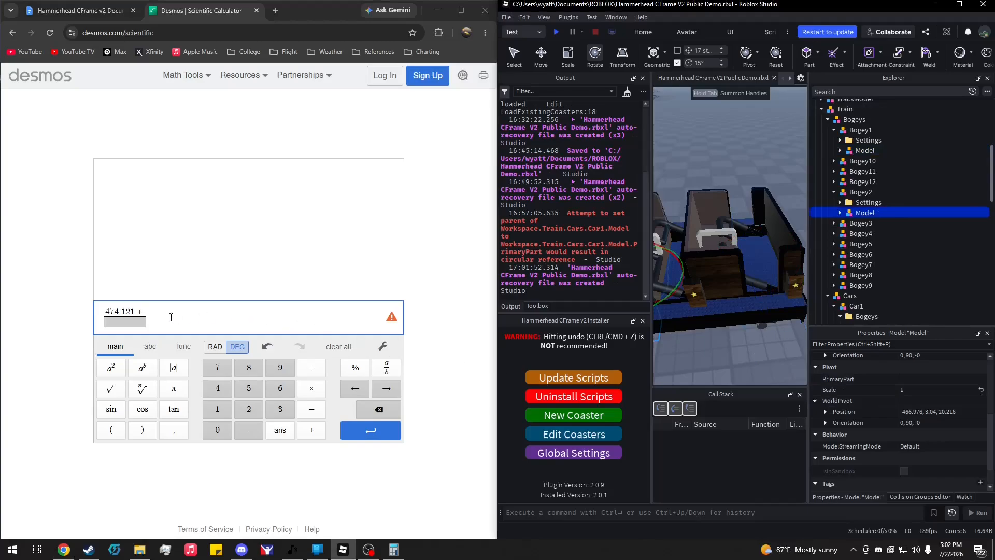
left_click(252, 307)
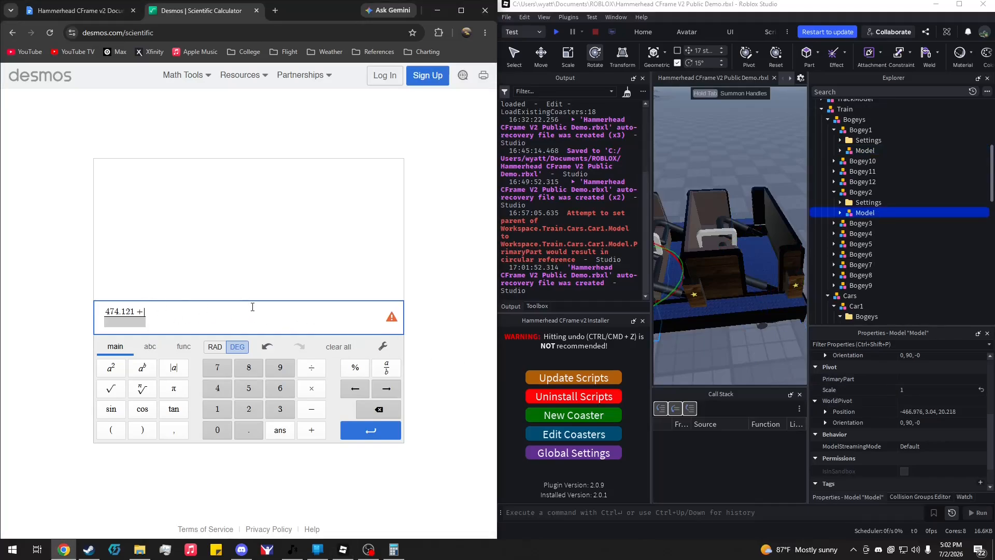
type("466.976)/2")
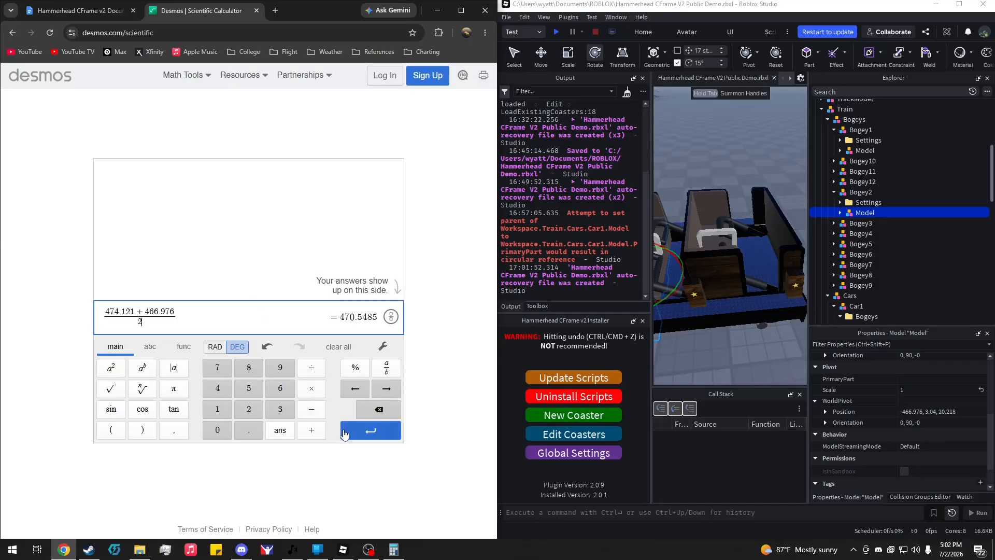
left_click(345, 435)
left_click_drag(341, 288, 380, 288)
key("ctrl+c")
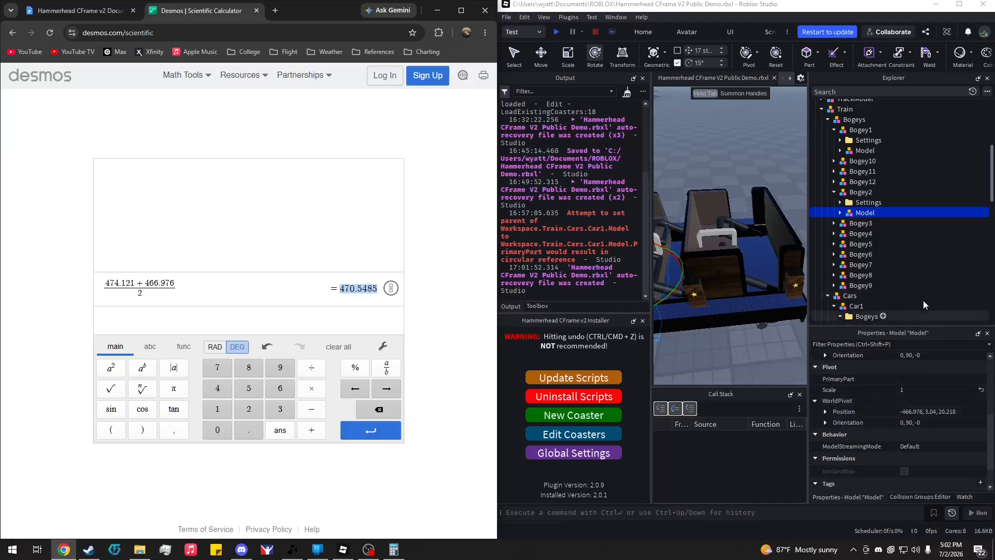
Set the CFrame Position X of Car1's PrimaryPart to -470.5485 and focus the view on the part
left_click(864, 150)
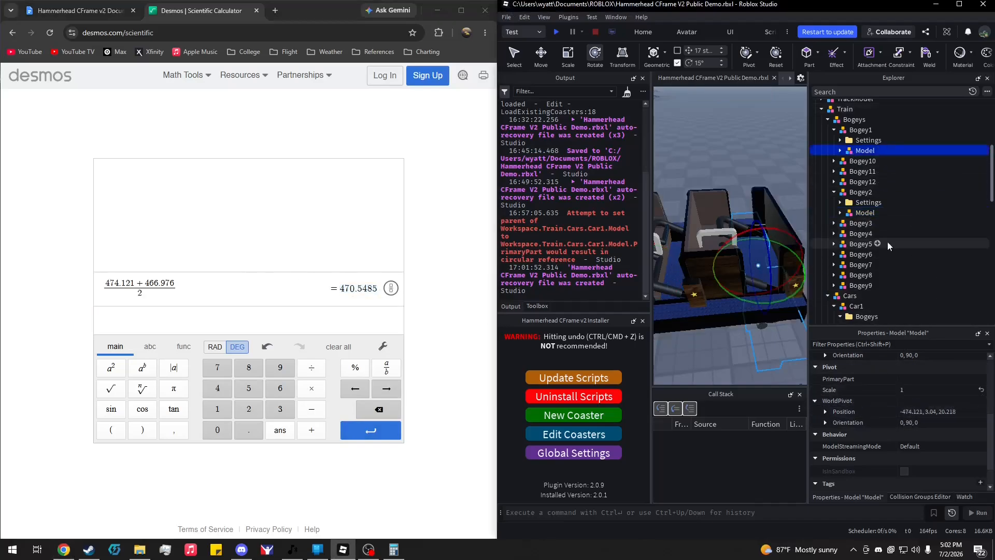
scroll(901, 236, "down", 3)
left_click(865, 276)
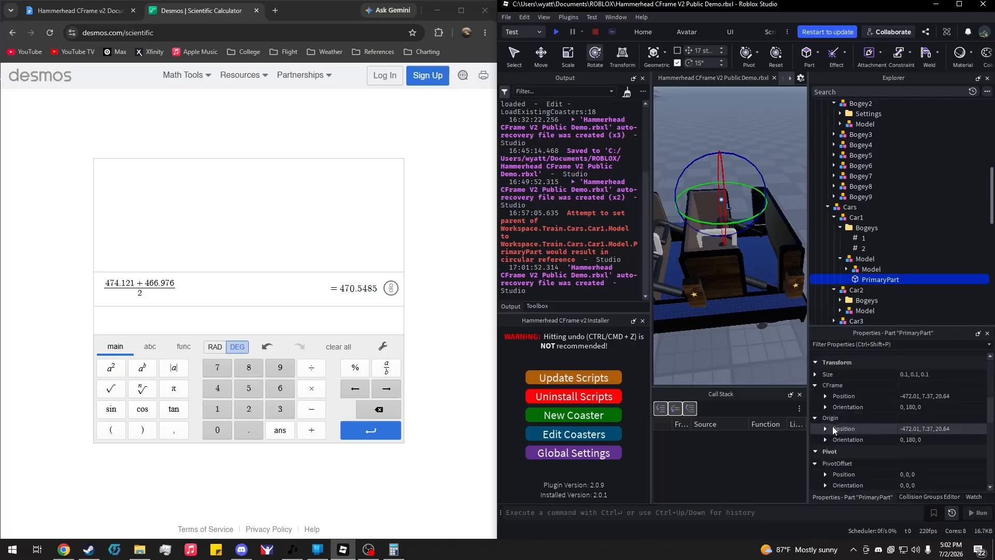
left_click(825, 396)
left_click(920, 396)
left_click(918, 408)
key("ctrl+v")
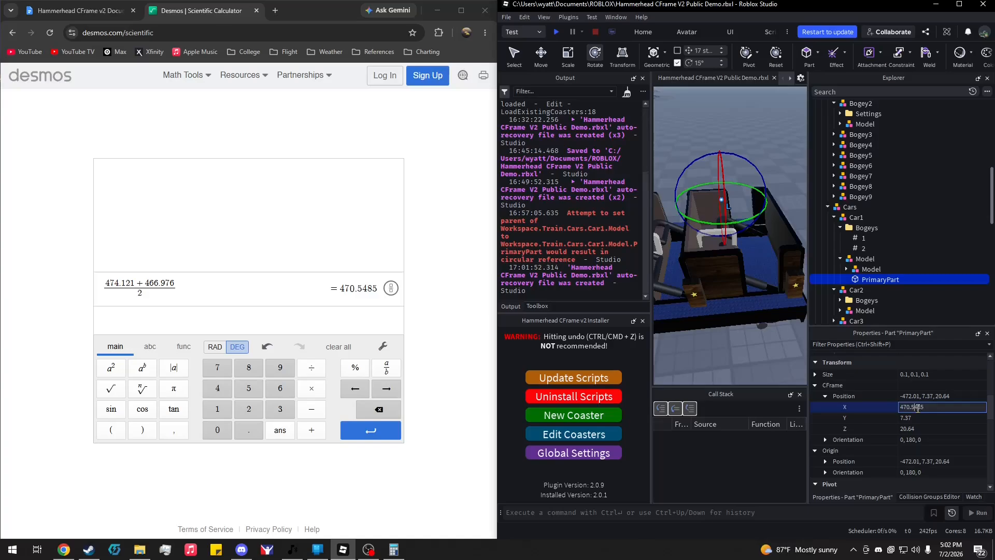
key("Return")
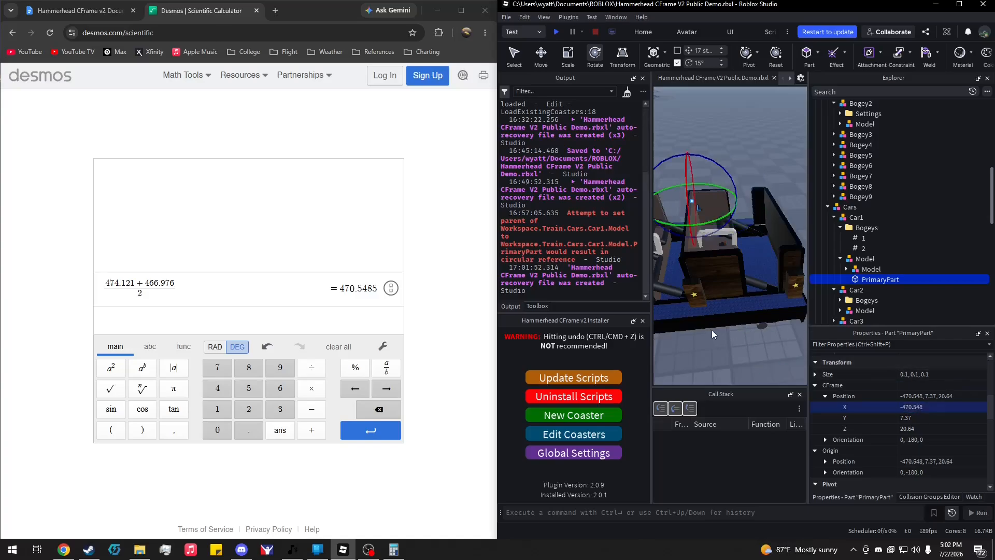
key("f")
key("d")
scroll(728, 310, "up", 3)
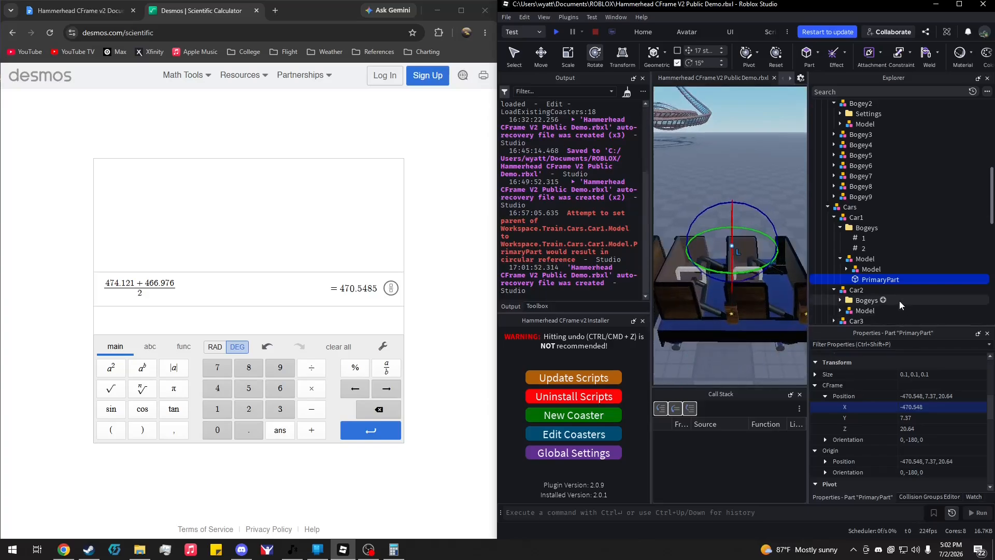
Check the pivot heights of the Bogey1 and Bogey2 Models, and set the CFrame Position Y of Car1's PrimaryPart to 3.04
scroll(888, 294, "up", 4)
left_click(864, 213)
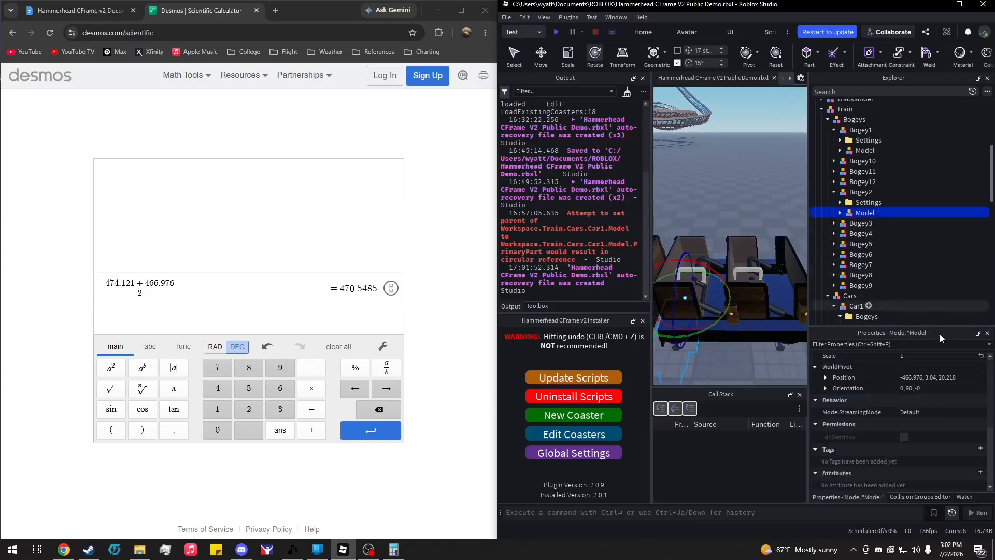
scroll(897, 259, "up", 2)
left_click(865, 173)
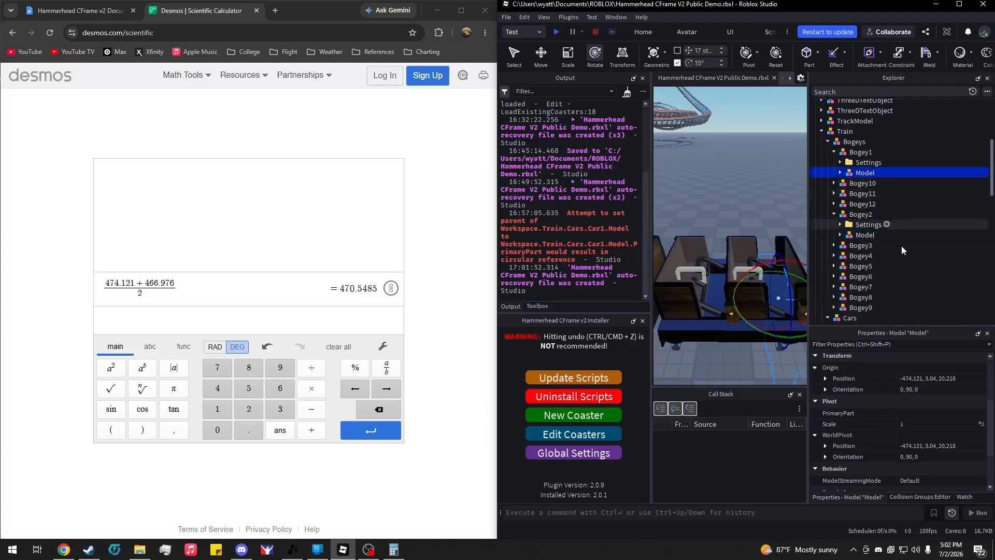
scroll(917, 288, "down", 4)
left_click(876, 258)
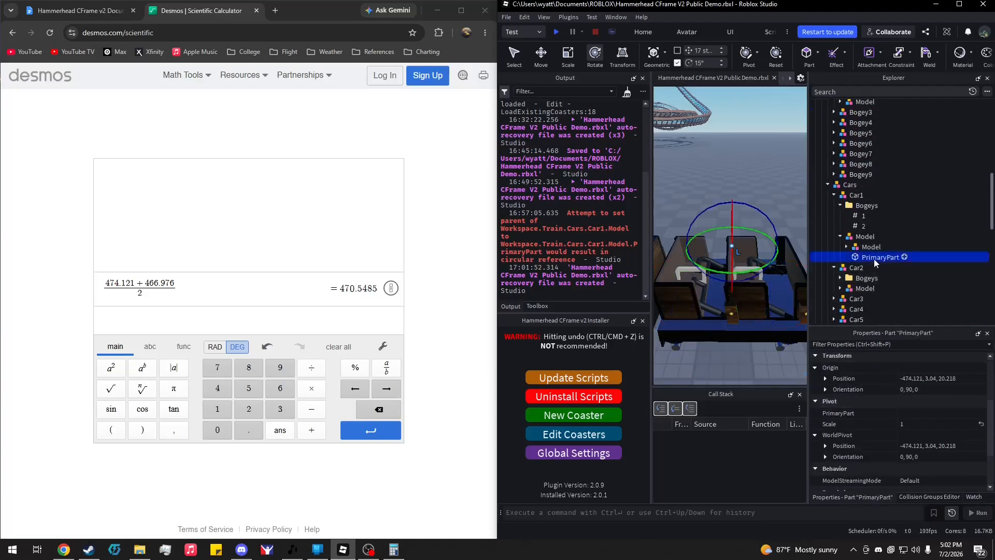
scroll(906, 437, "up", 1)
left_click(825, 400)
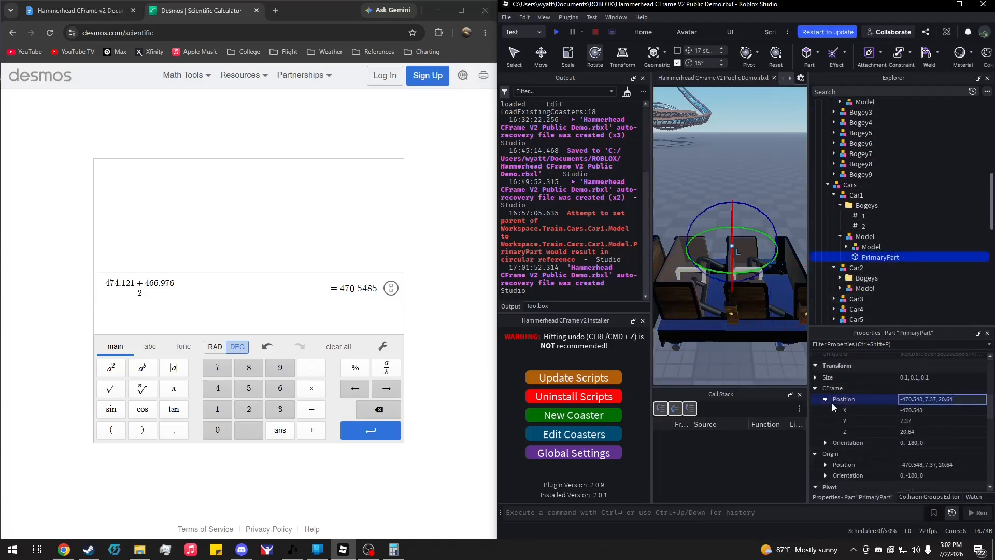
left_click(923, 423)
type("3.04")
key("Return")
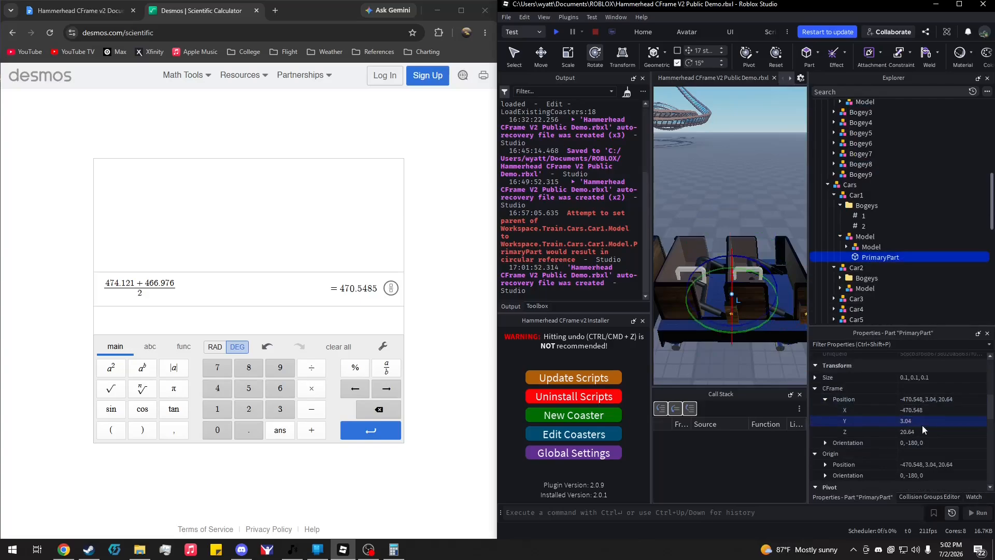
Compare the pivot Z positions of the Bogey1 and Bogey2 Models, starting a Desmos average with 20.218
scroll(876, 264, "up", 5)
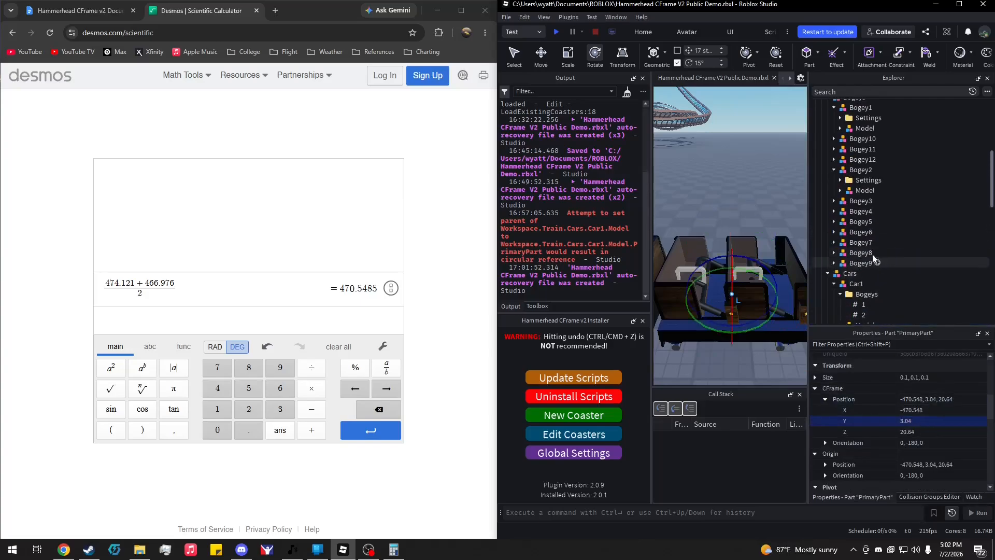
left_click(865, 172)
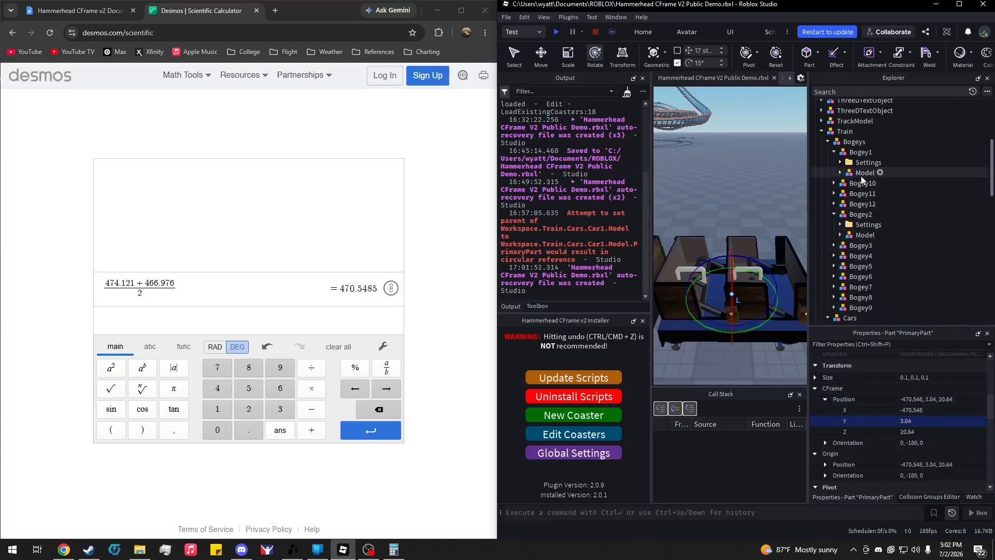
left_click(233, 295)
key("Return")
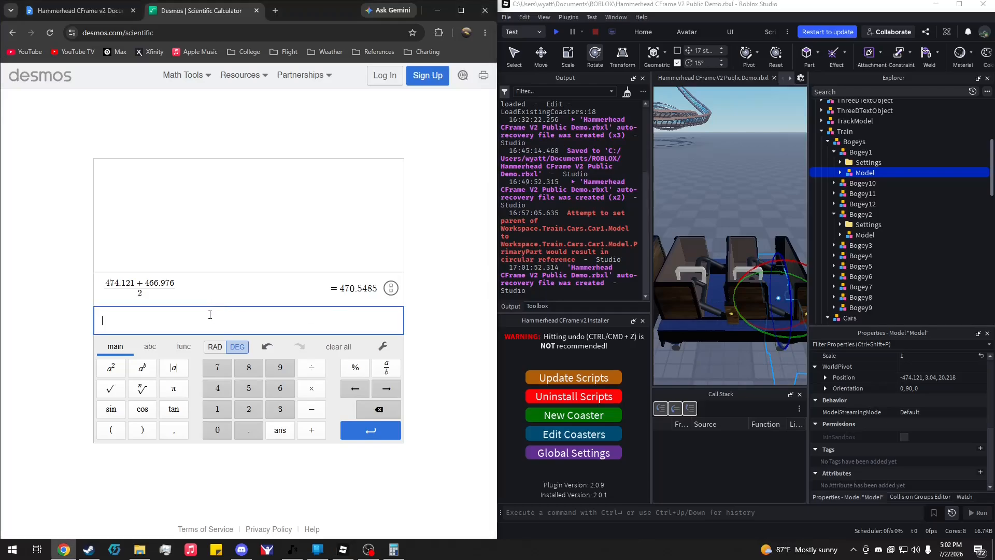
type("20.218 +")
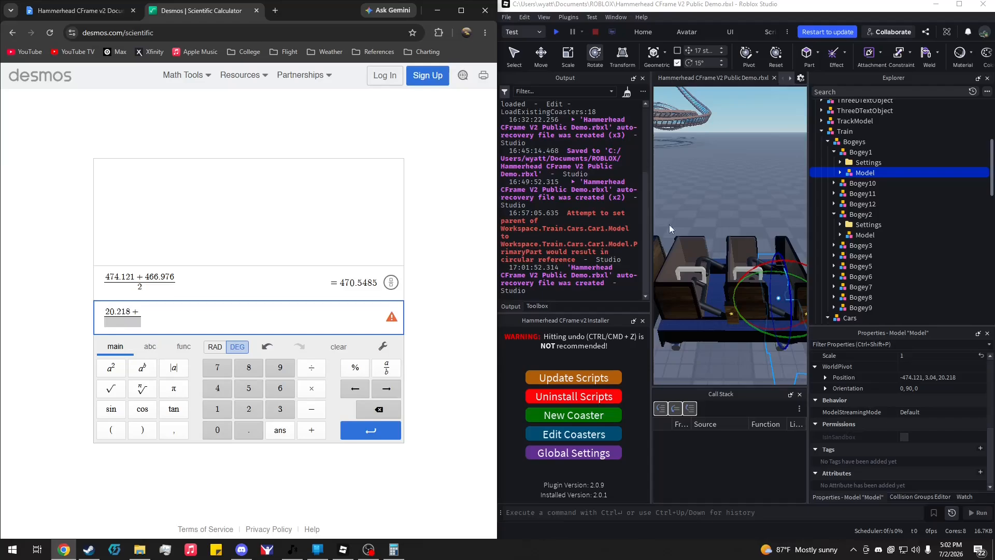
left_click(864, 235)
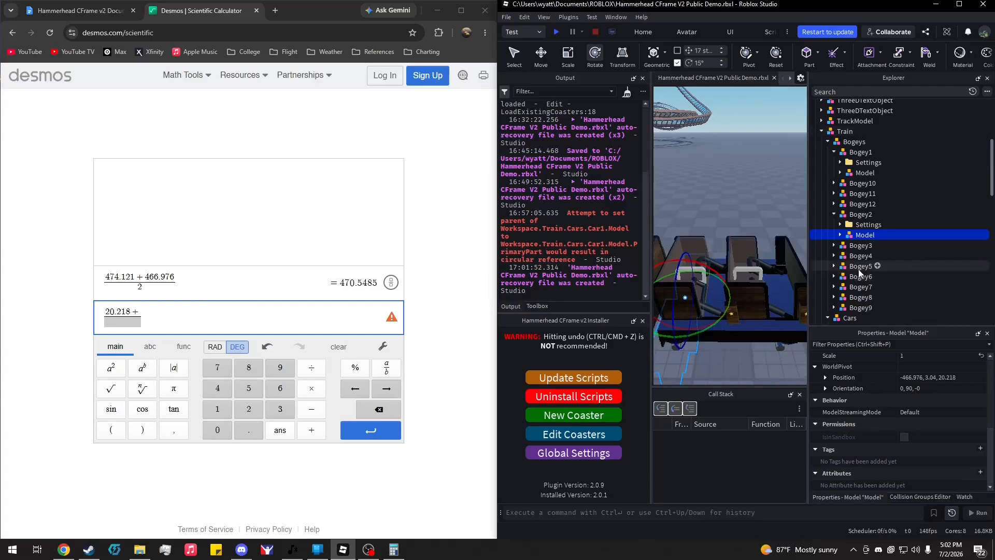
Set the CFrame Position Z of Car1's PrimaryPart to 20.218
scroll(876, 261, "down", 5)
left_click(879, 235)
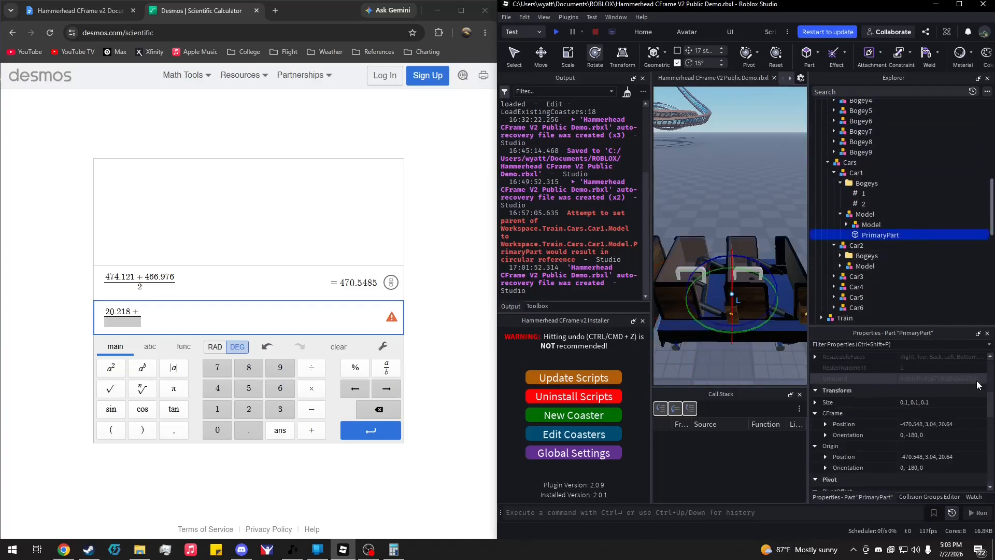
left_click(927, 424)
left_click(931, 456)
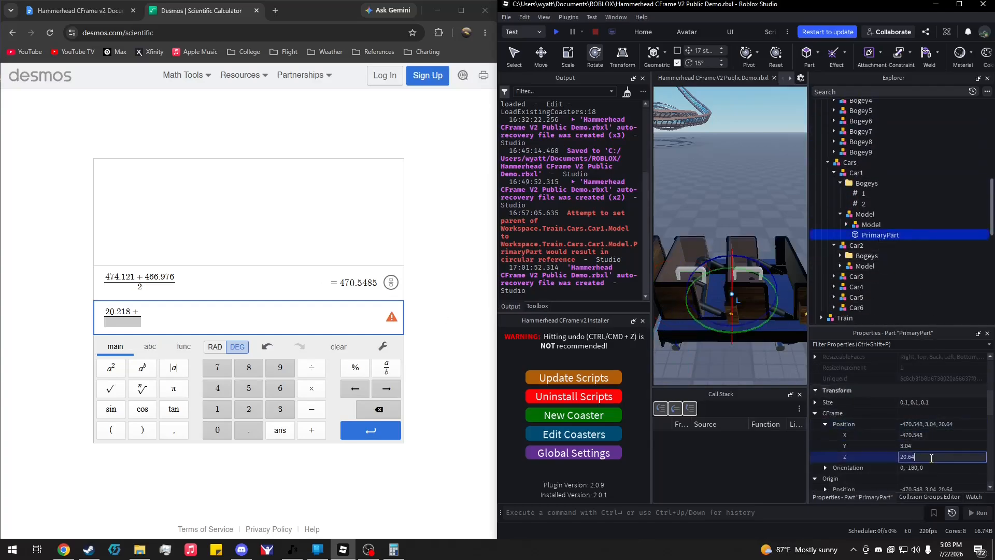
type("20.218")
key("Return")
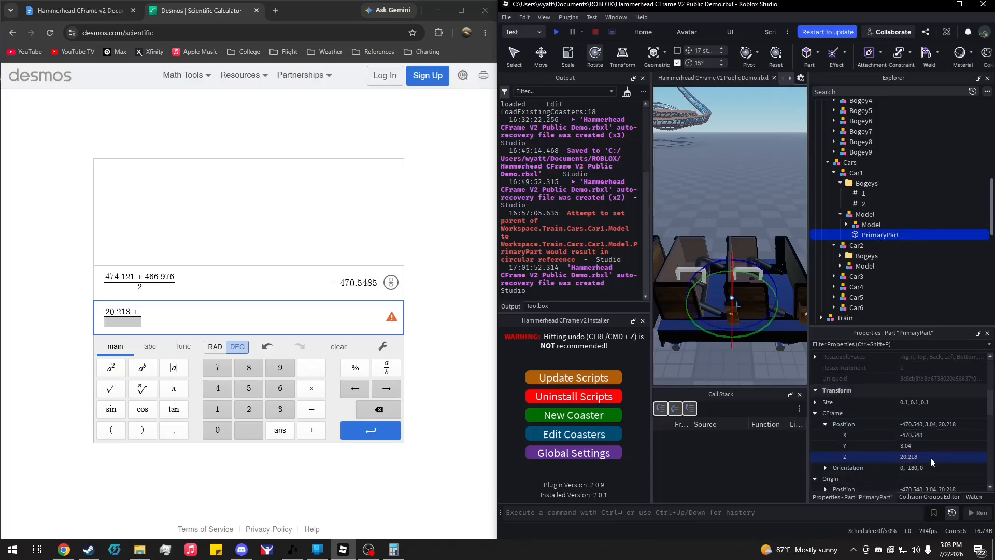
Compare the pivot of Bogey1's Model with the PrimaryPart of Car1 in the maximized Studio window
left_click(958, 5)
right_click_drag(645, 251, 643, 251)
scroll(852, 203, "up", 4)
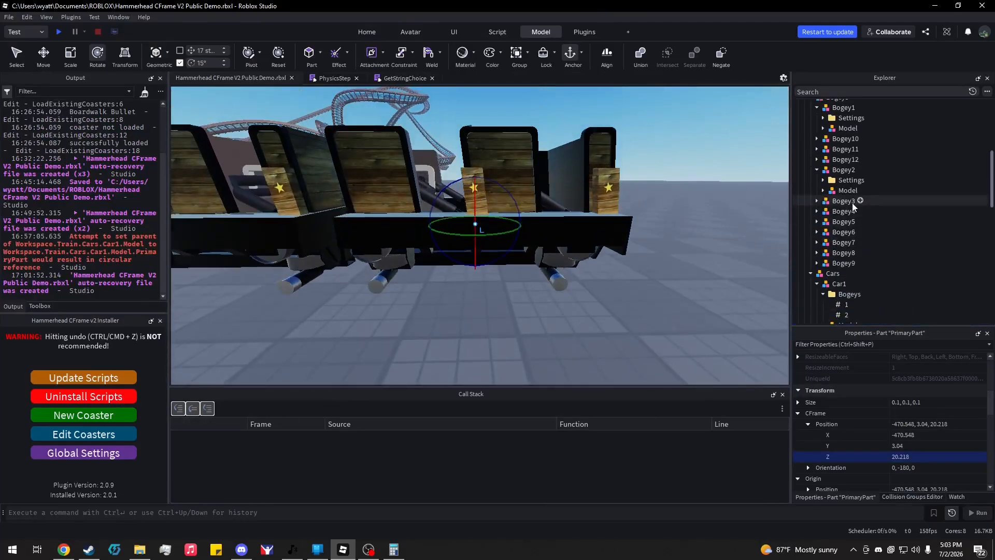
left_click(843, 190)
scroll(875, 214, "down", 3)
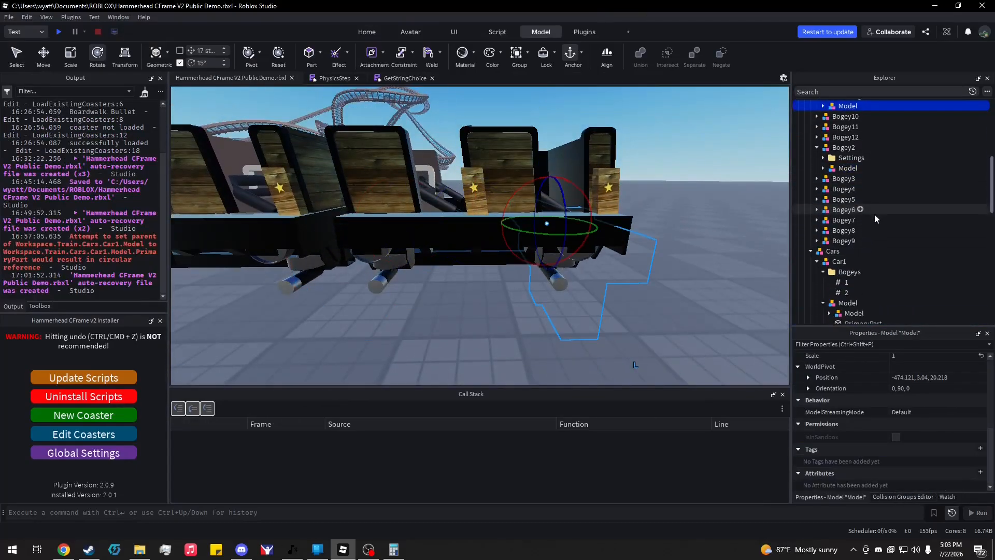
left_click(857, 257)
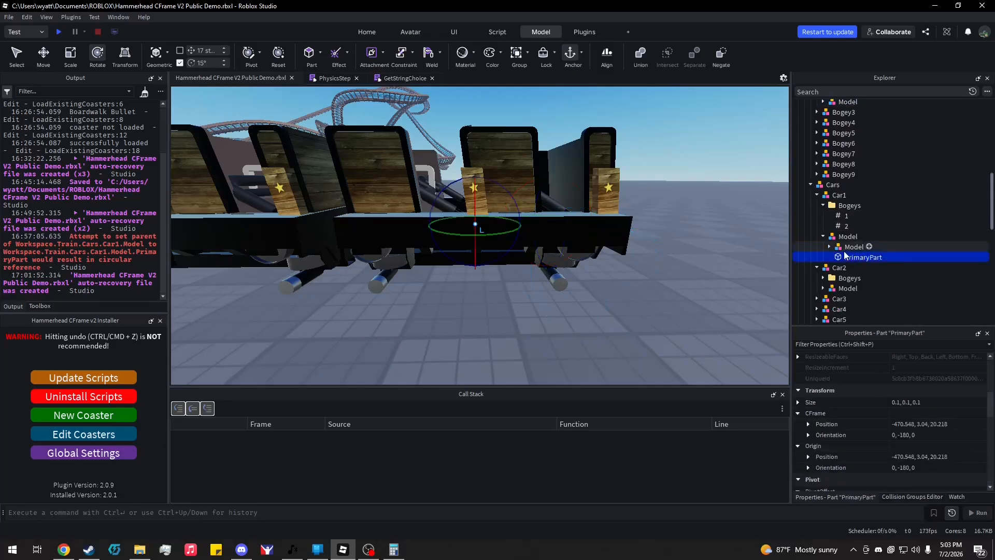
left_click(729, 270)
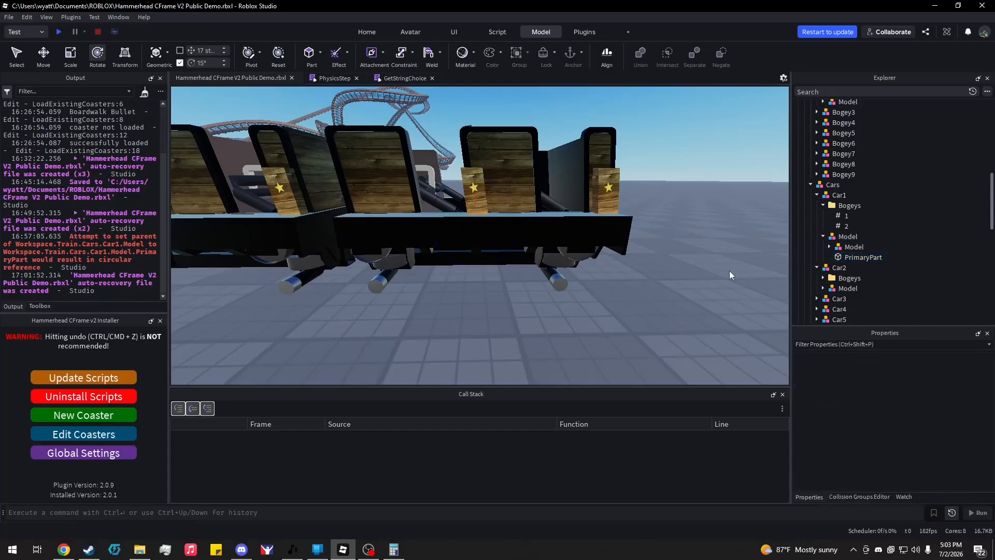
Expand the Model nested in Car1's Model and go through its Seats one by one in the viewport
left_click(829, 246)
scroll(831, 246, "down", 2)
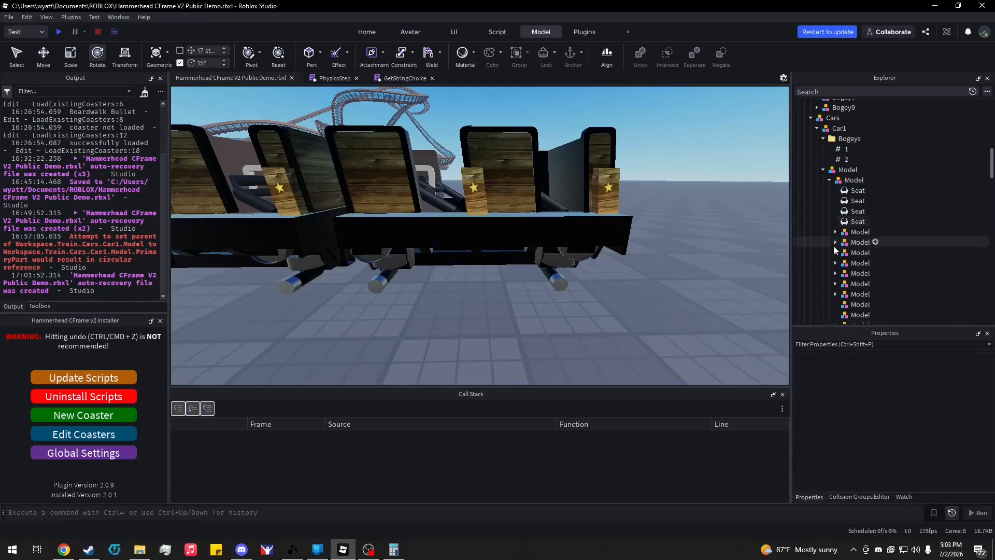
scroll(833, 246, "down", 2)
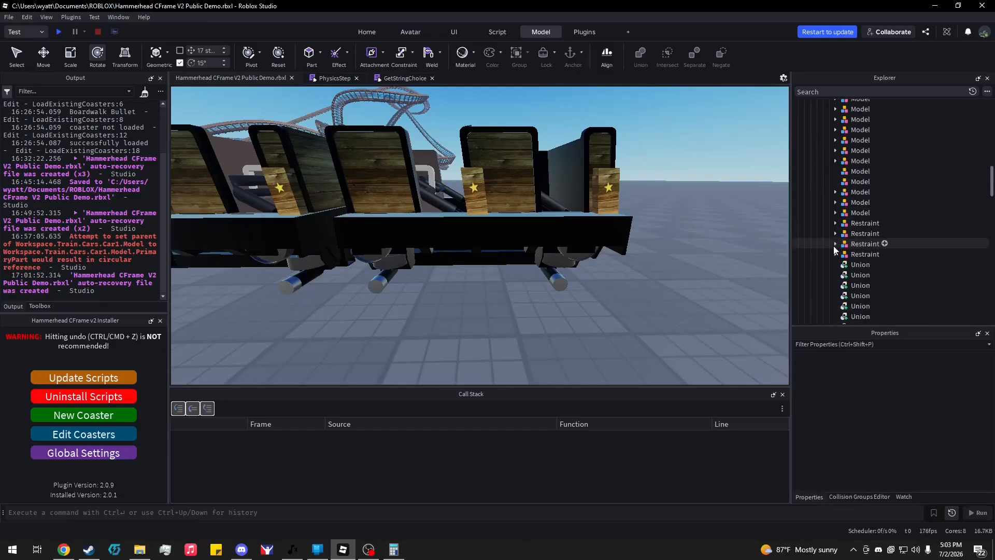
right_click_drag(747, 234, 747, 234)
left_click(856, 156)
key("ctrl+1")
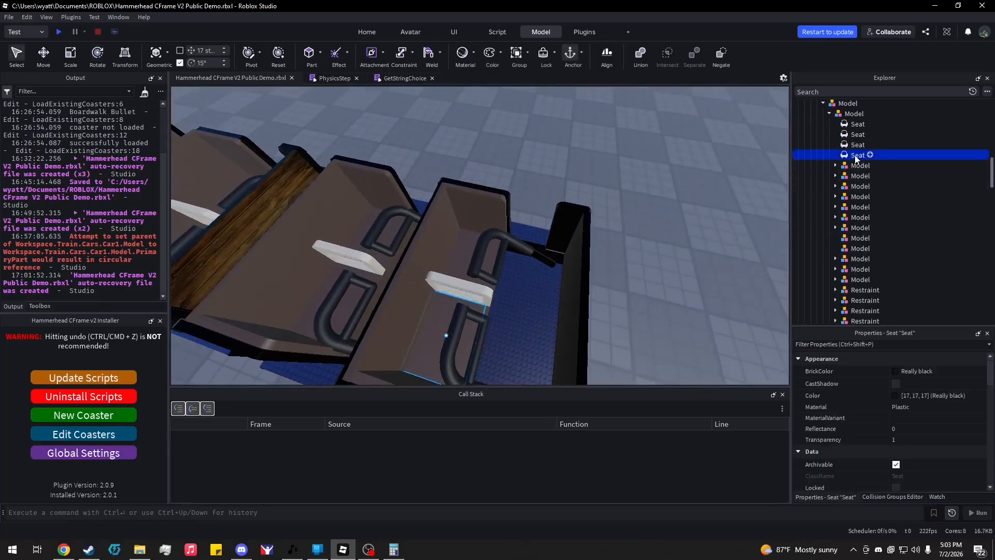
key("Up")
key("Up")
key("Up")
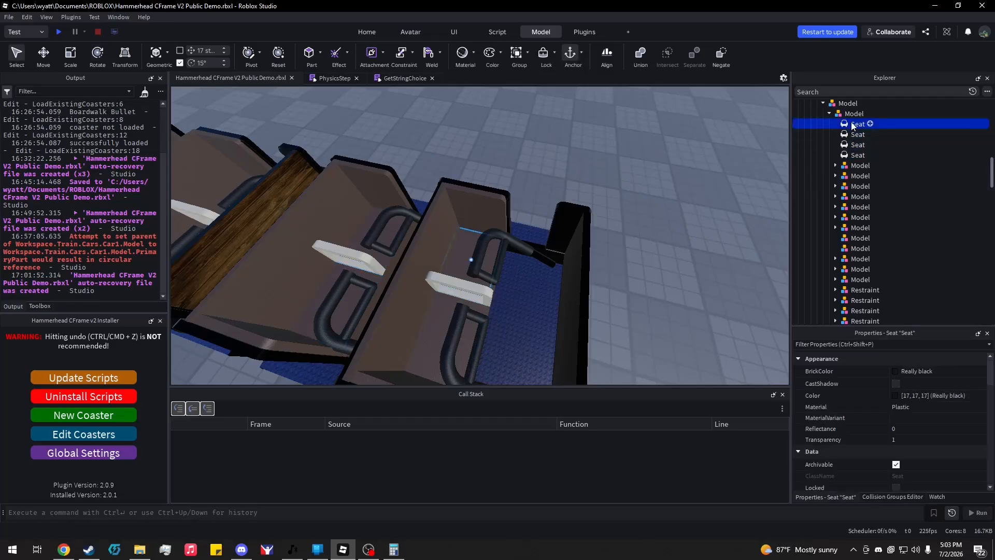
Set the Transparency of all four Seats in Car1's nested Model to 0
left_click(858, 155, "shift")
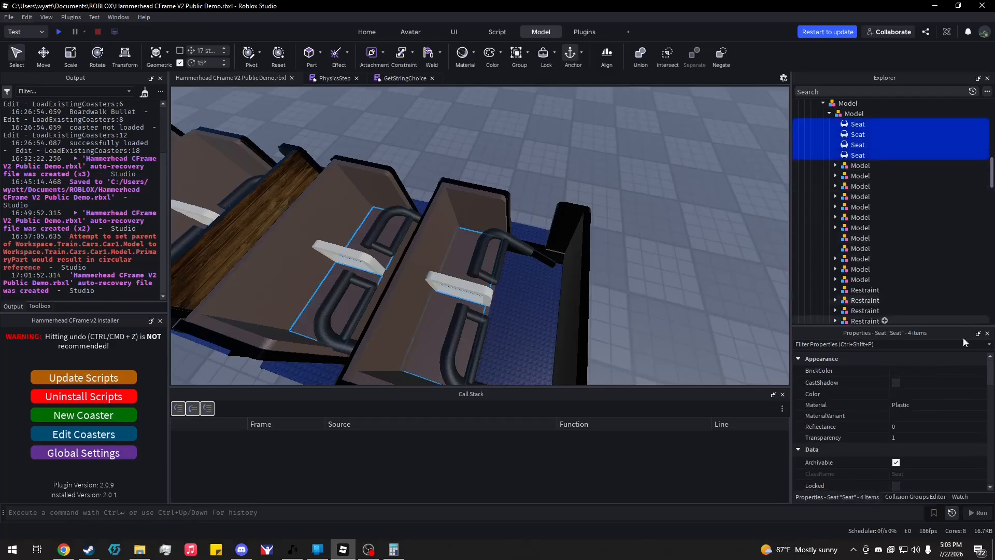
left_click(919, 436)
type("0")
key("Return")
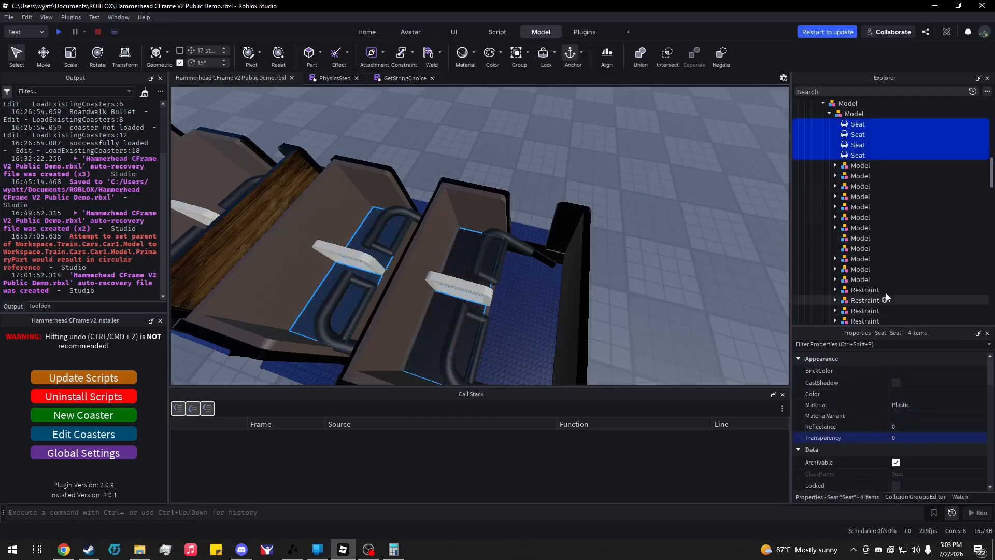
key("Escape")
Look through the sub-models in Car1's nested Model and expand the first Restraint model
scroll(899, 237, "down", 3)
scroll(859, 218, "up", 2)
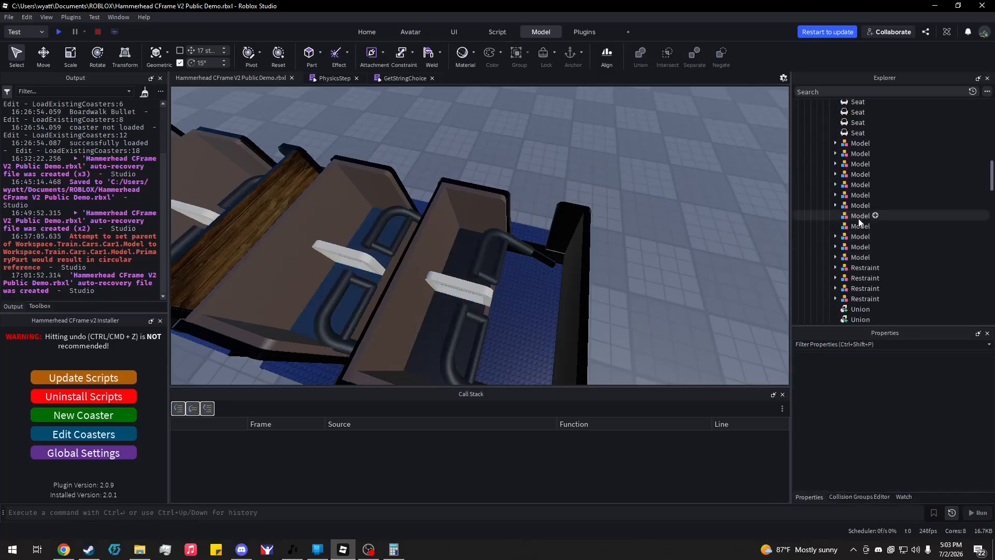
left_click(834, 245)
left_click(834, 245)
scroll(834, 243, "down", 2)
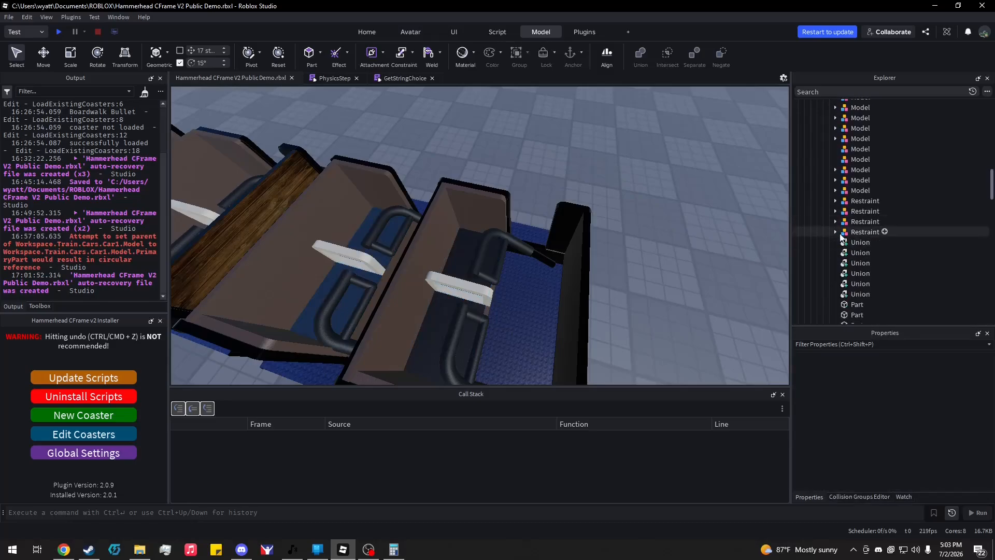
left_click(836, 210)
left_click(836, 210)
left_click(836, 200)
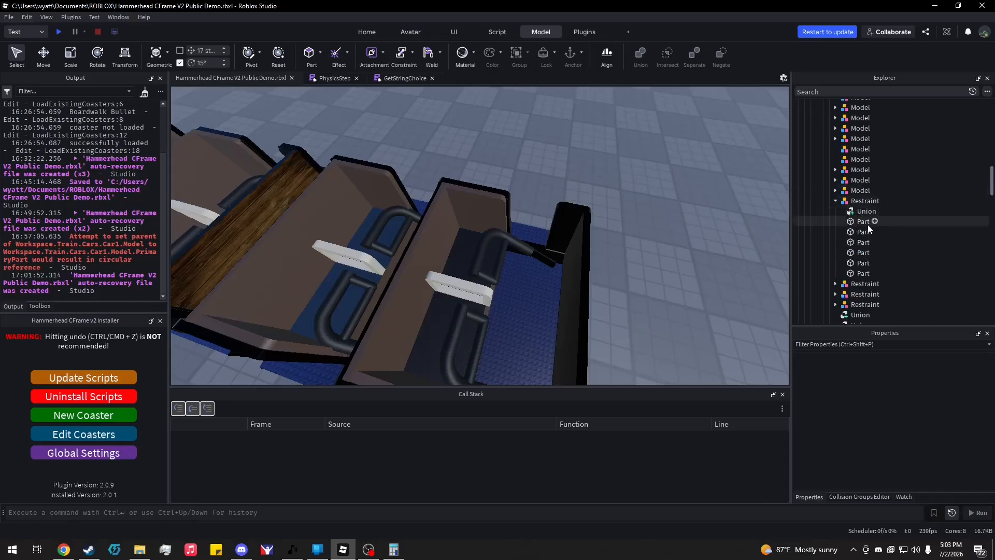
Review the hierarchy from Car1 through its Model and nested Model down to the first Restraint
scroll(867, 224, "up", 4)
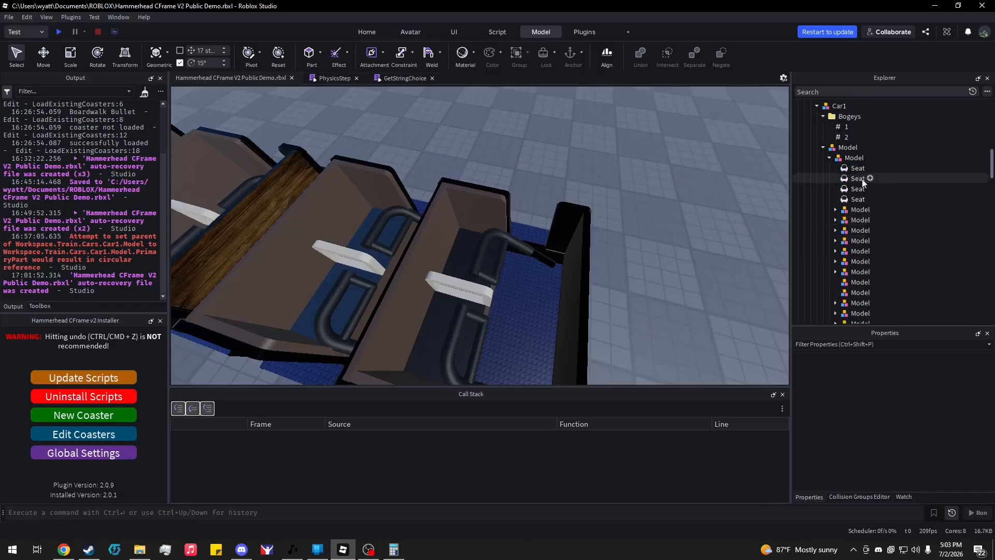
left_click(835, 150)
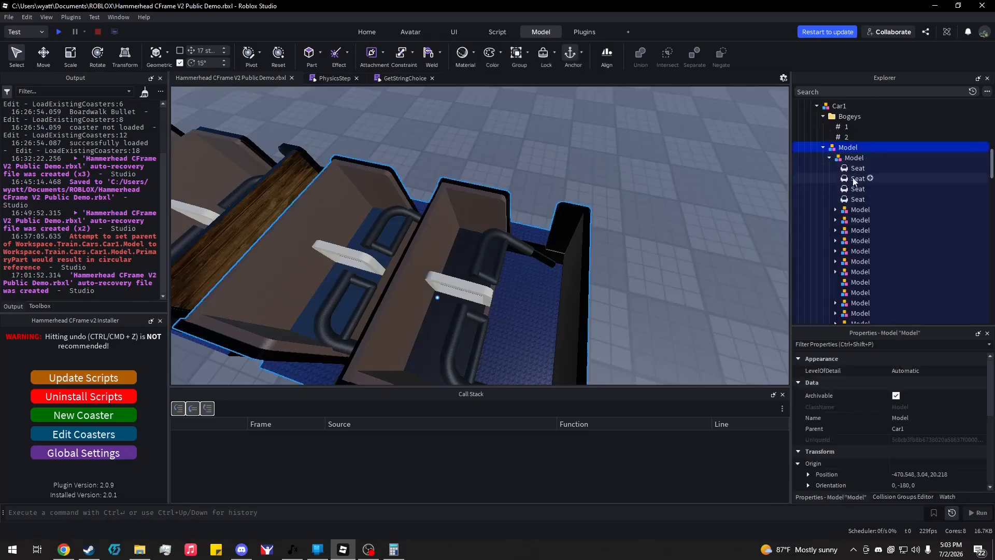
left_click(823, 147)
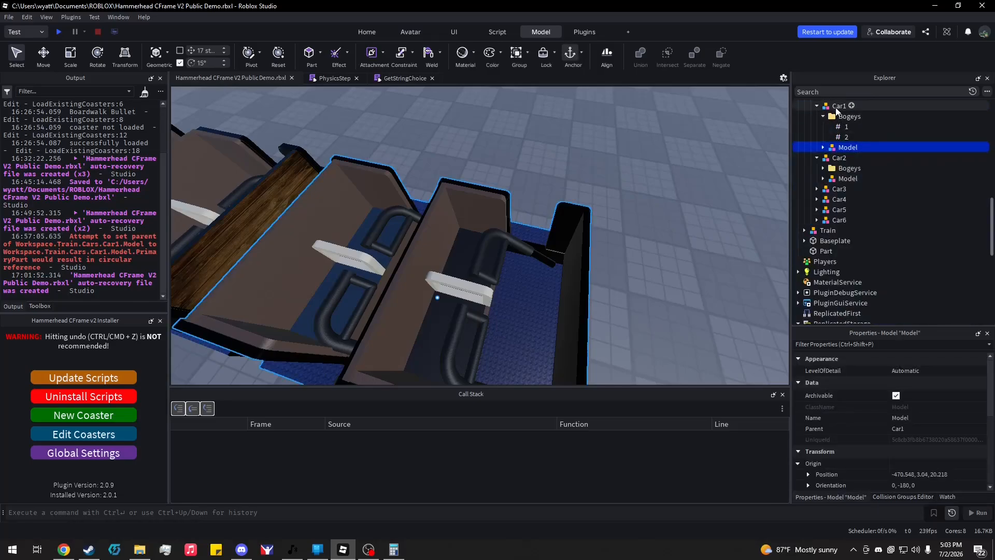
left_click(835, 108)
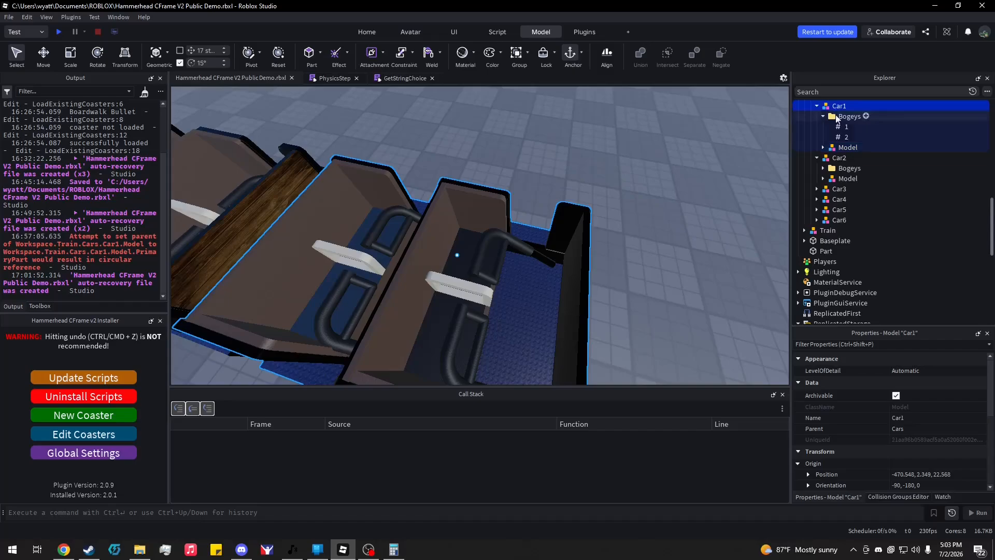
left_click(834, 147)
left_click(824, 147)
scroll(863, 185, "down", 5)
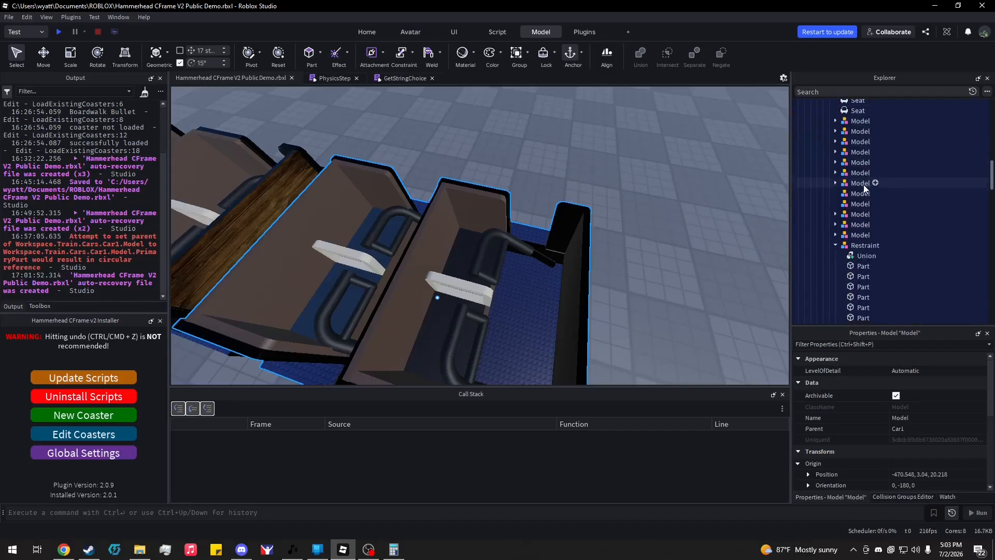
scroll(850, 143, "up", 2)
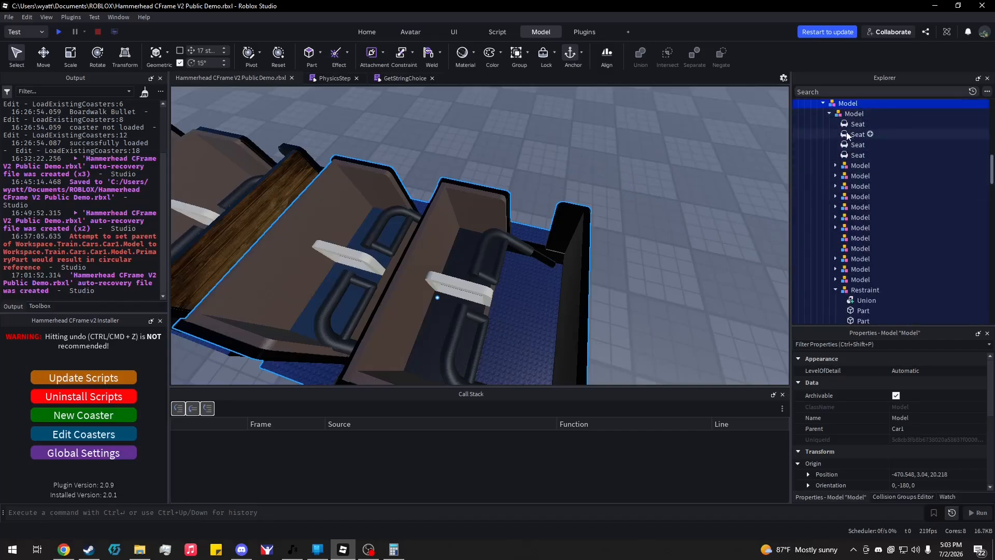
left_click(844, 115)
scroll(849, 135, "up", 4)
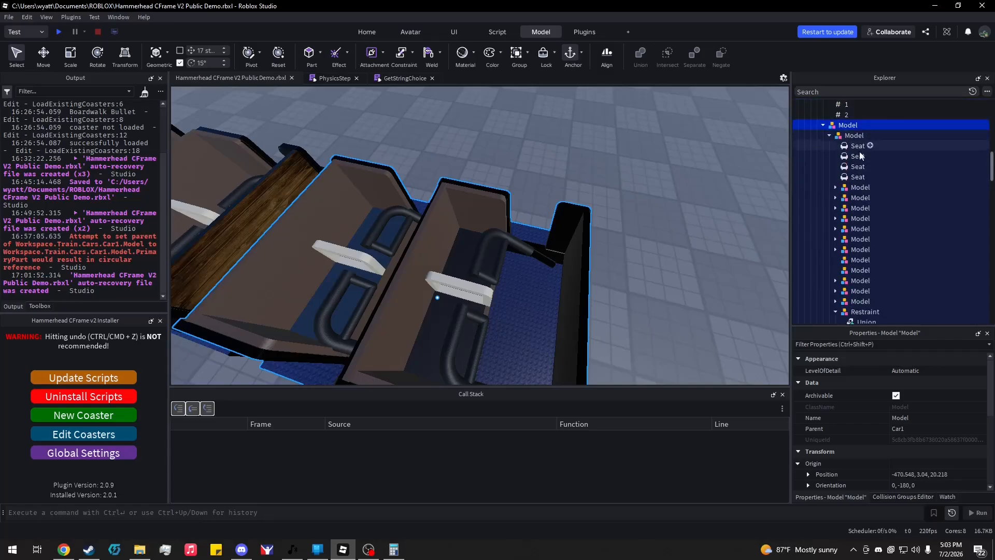
scroll(895, 201, "down", 5)
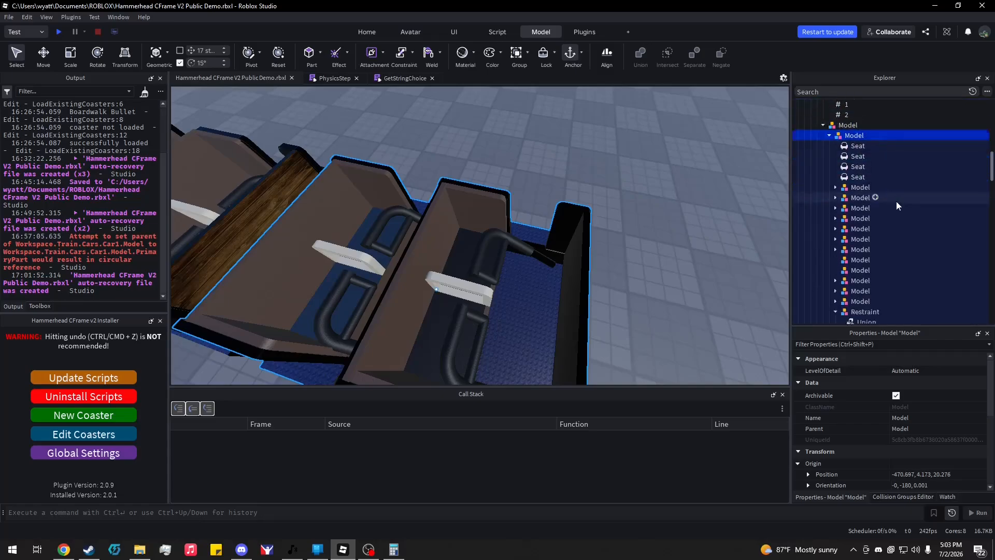
left_click(855, 242)
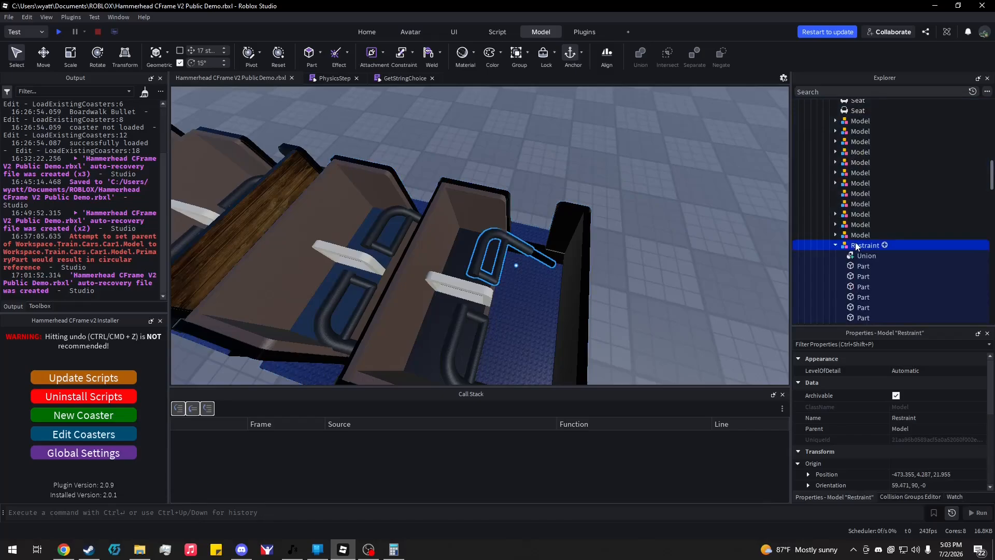
Add a Folder named Settings to the first Restraint model of Car1
scroll(832, 262, "down", 2)
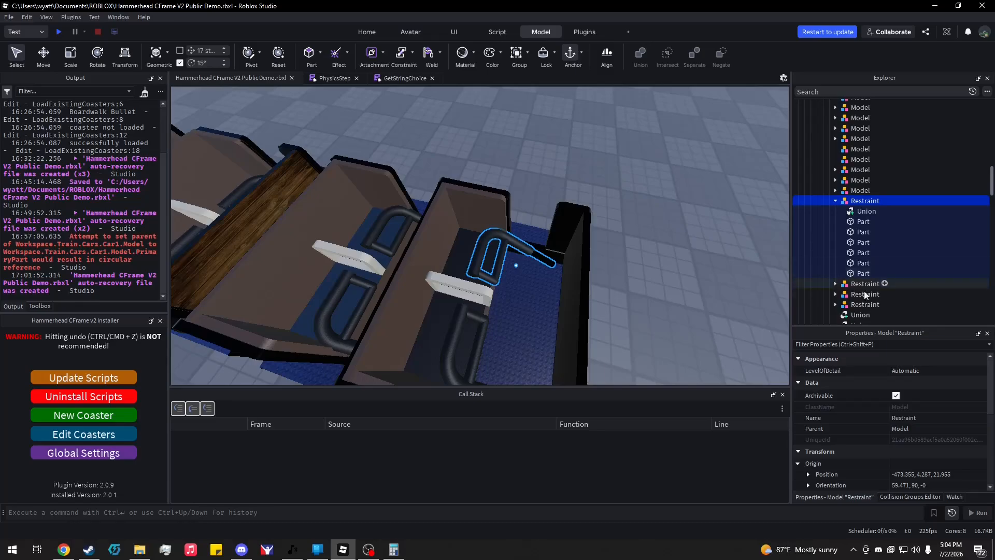
left_click(885, 200)
type("f")
left_click(809, 239)
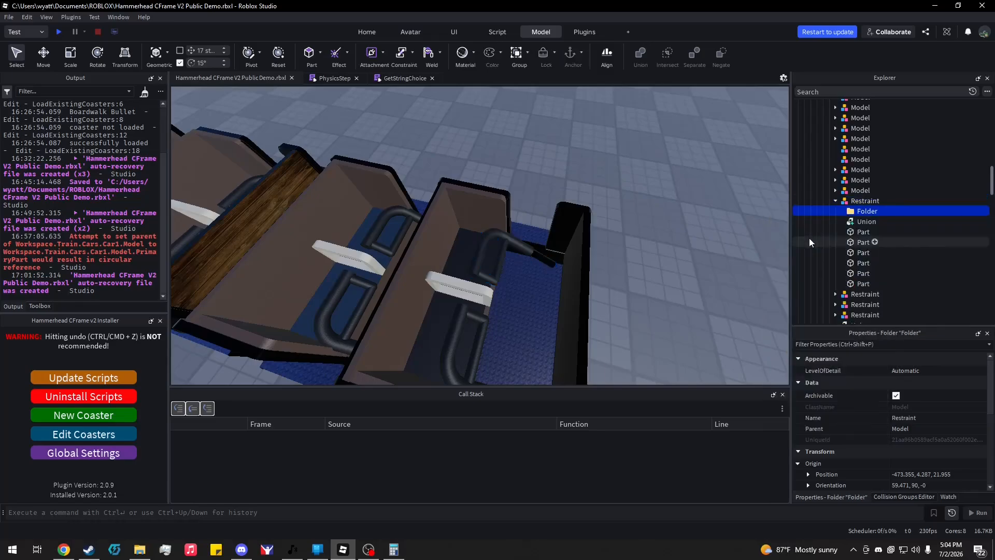
type("Settings")
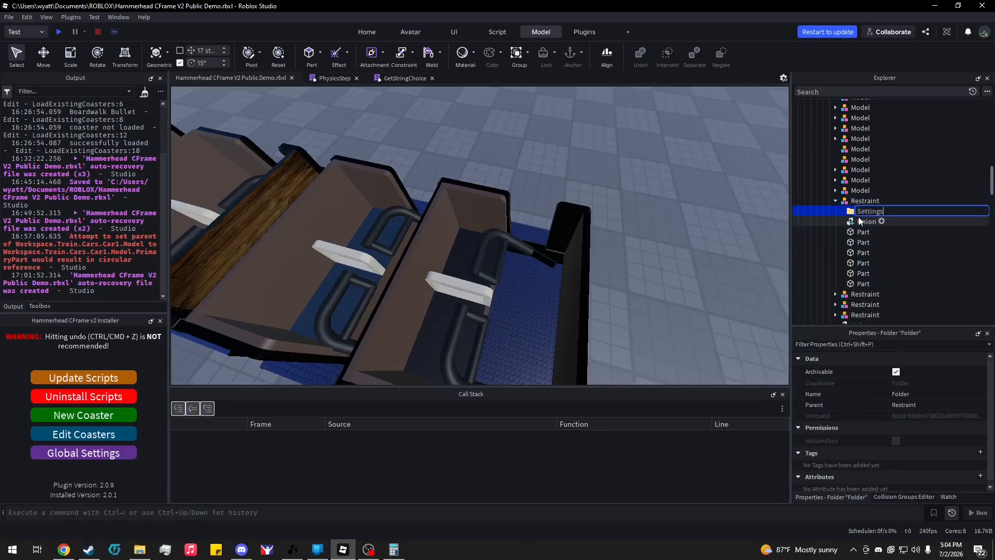
key("Return")
Add a NumberValue named CloseDuration to the Restraint's Settings folder and set its Value to 1.5
left_click(888, 211)
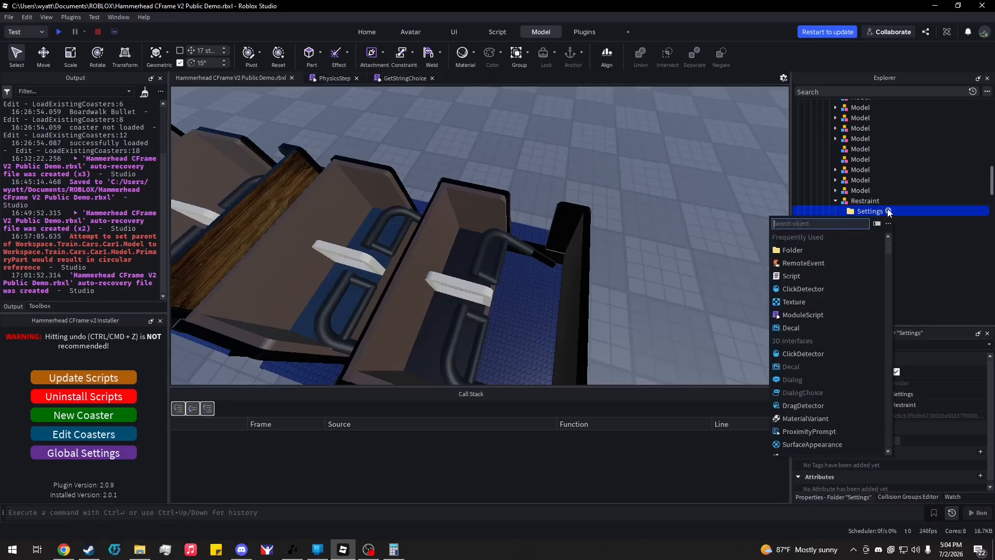
type("n")
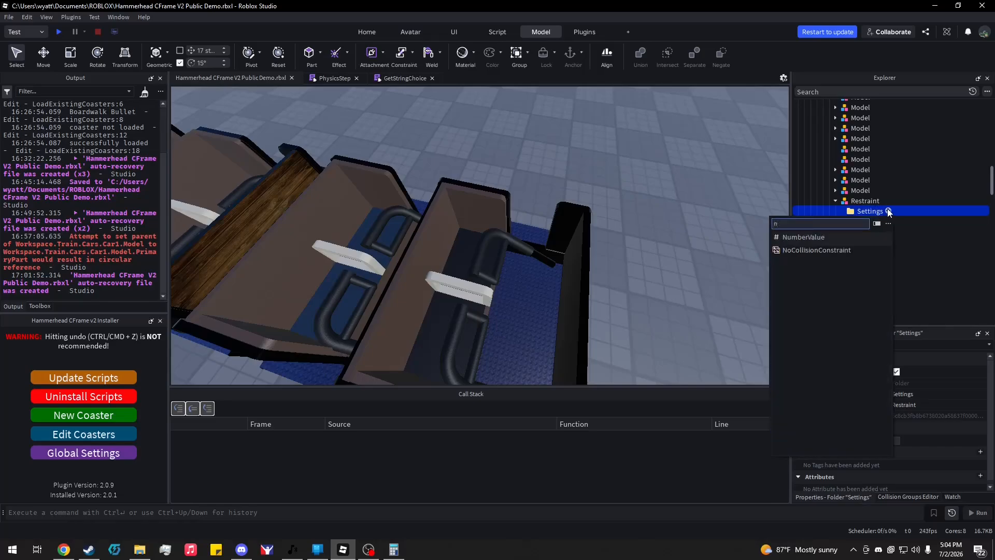
key("Return")
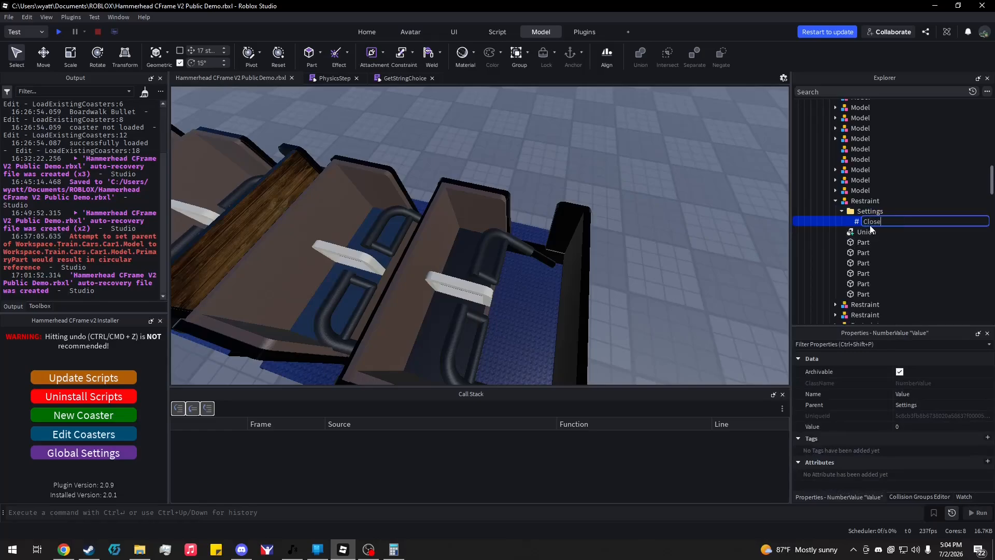
type("Duration")
key("Return")
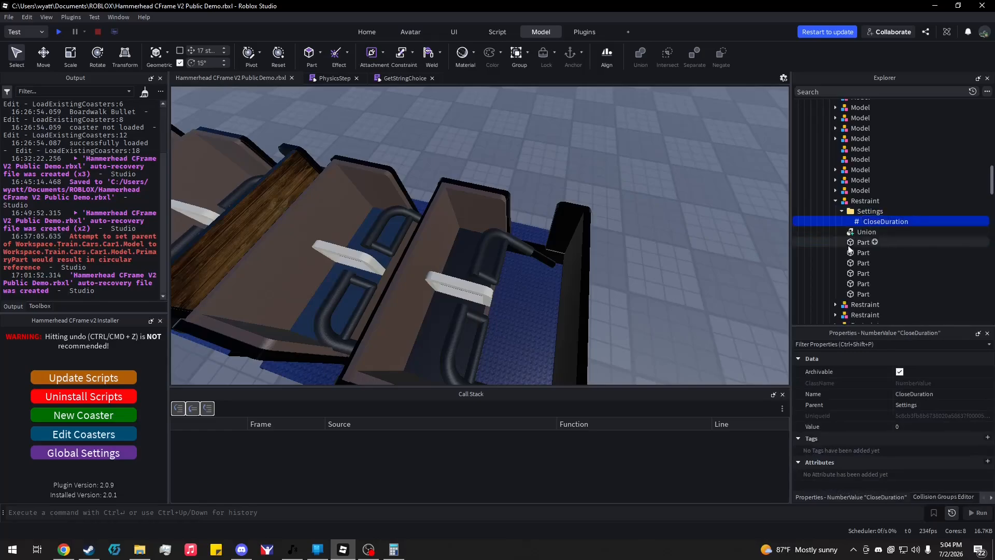
left_click(908, 425)
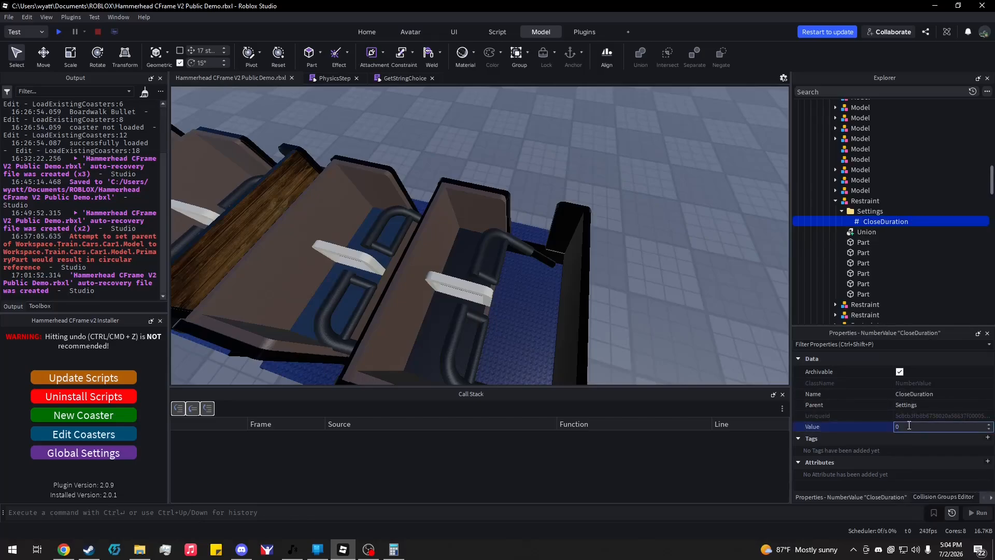
key("Return")
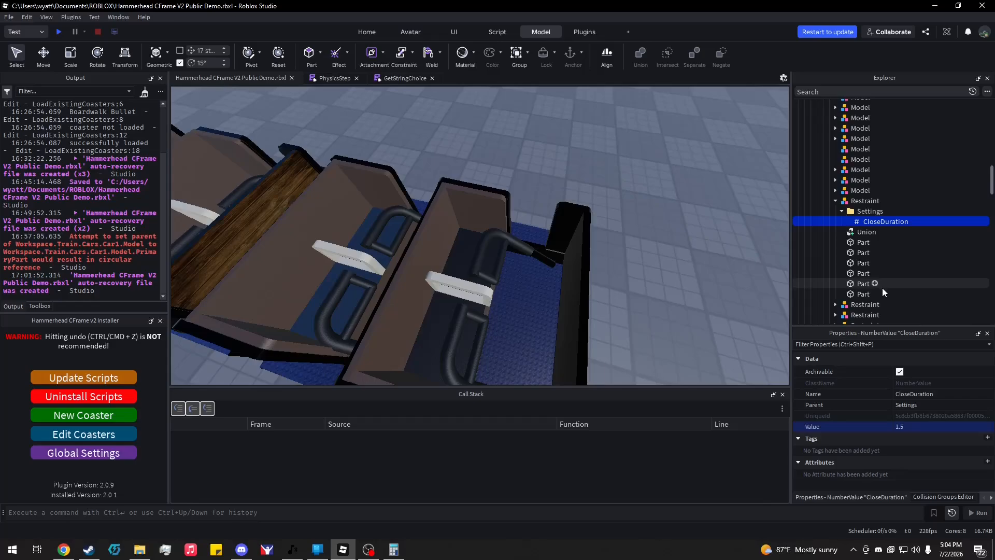
Duplicate the CloseDuration value in the Settings folder and rename the copy OpenDuration
key("ctrl+d")
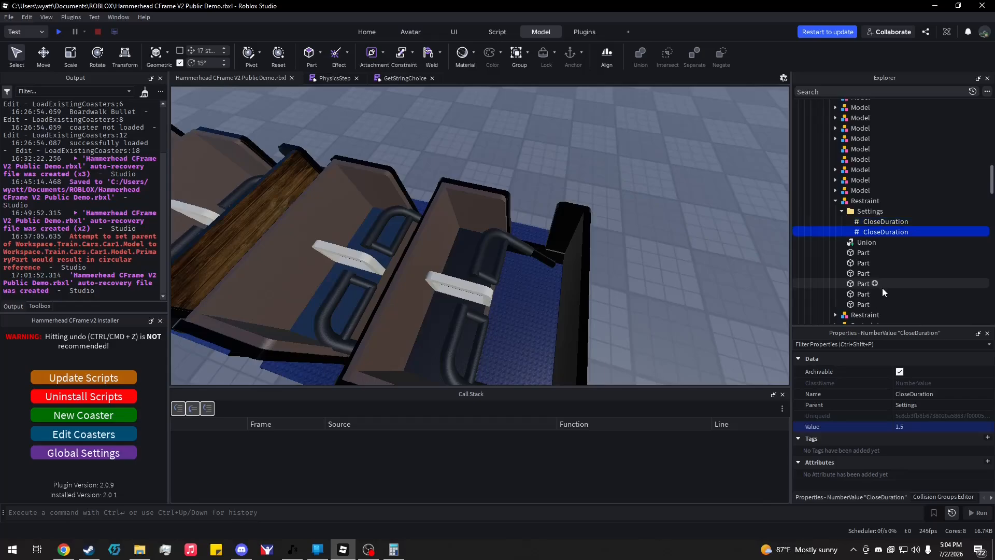
double_click(863, 232)
type("OpenDuration")
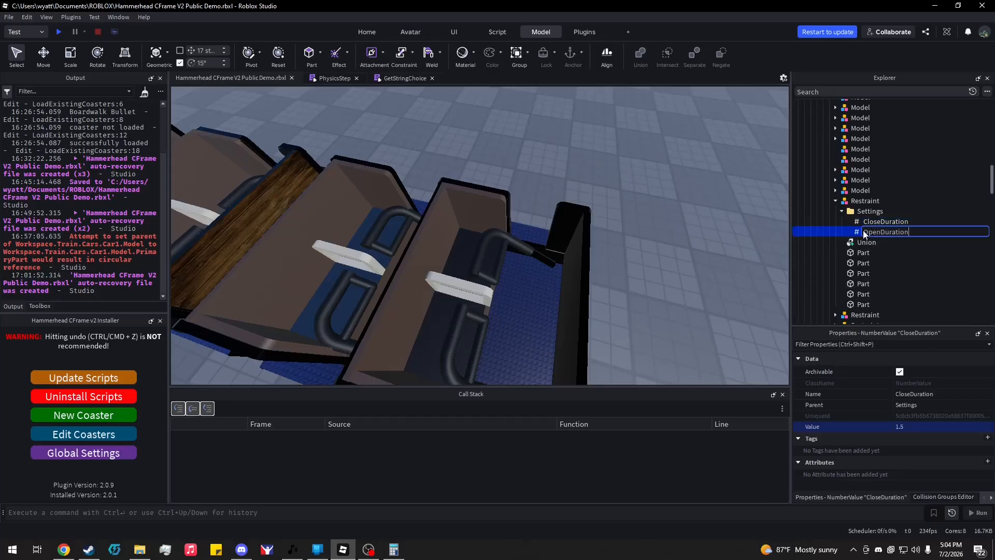
key("Return")
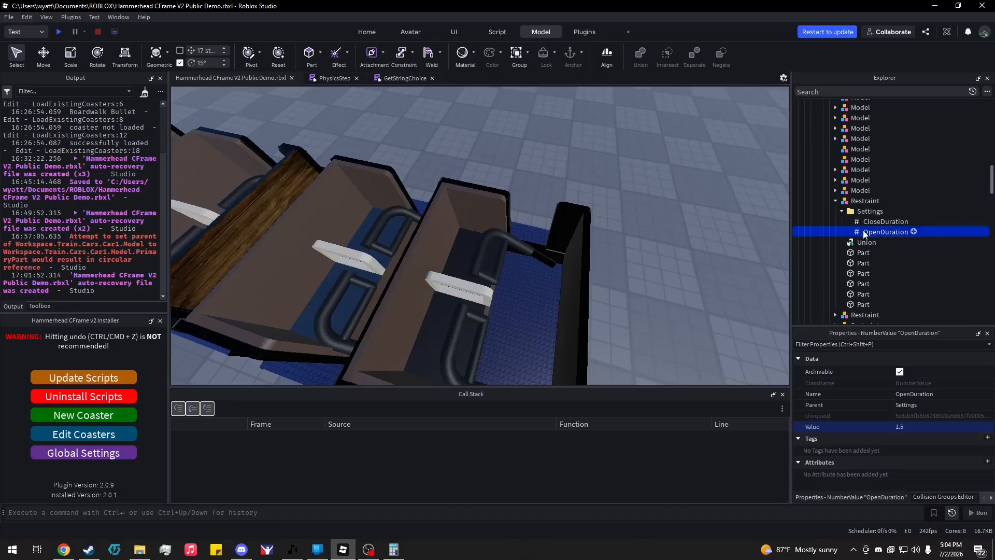
Add a BoolValue named Closed to the first Restraint's Settings folder and enable its Value
left_click(888, 211)
left_click(825, 240)
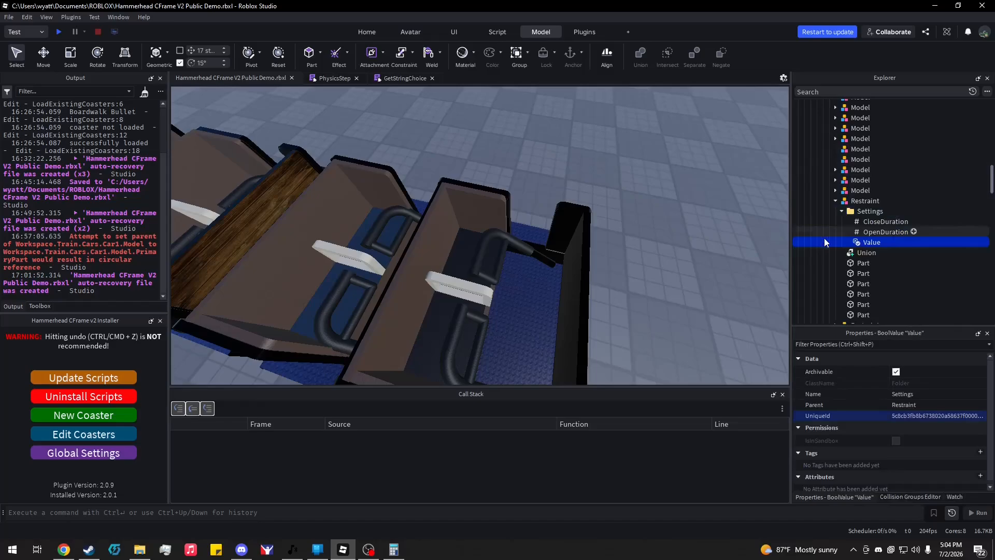
double_click(871, 242)
type("Closed")
key("Return")
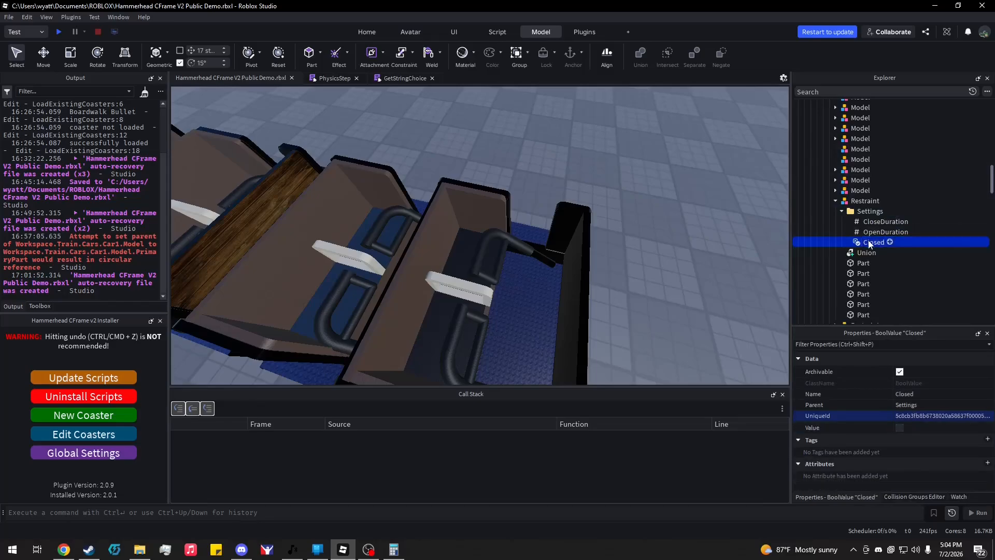
left_click(900, 428)
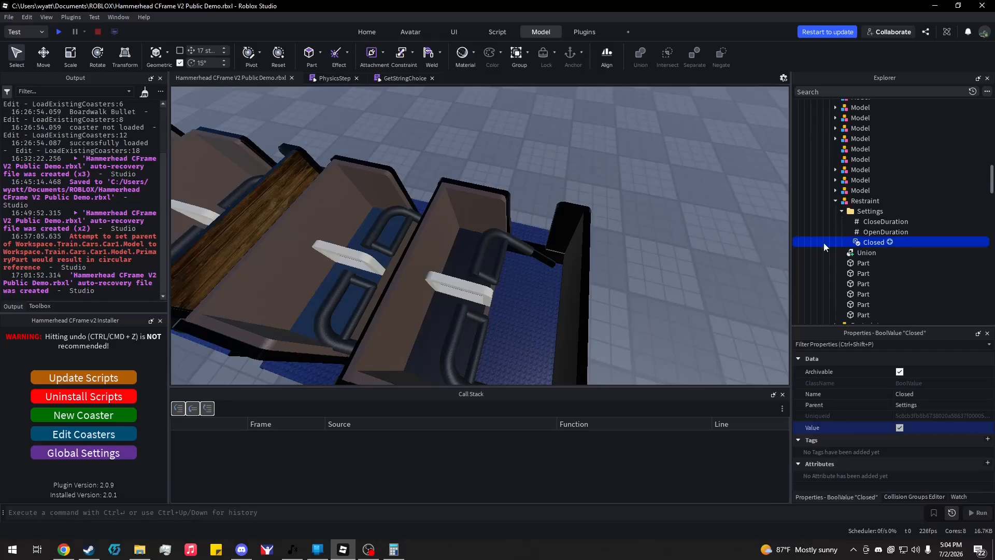
Add a NumberValue named DegreesEmpty to the first Restraint's Settings folder
left_click(889, 211)
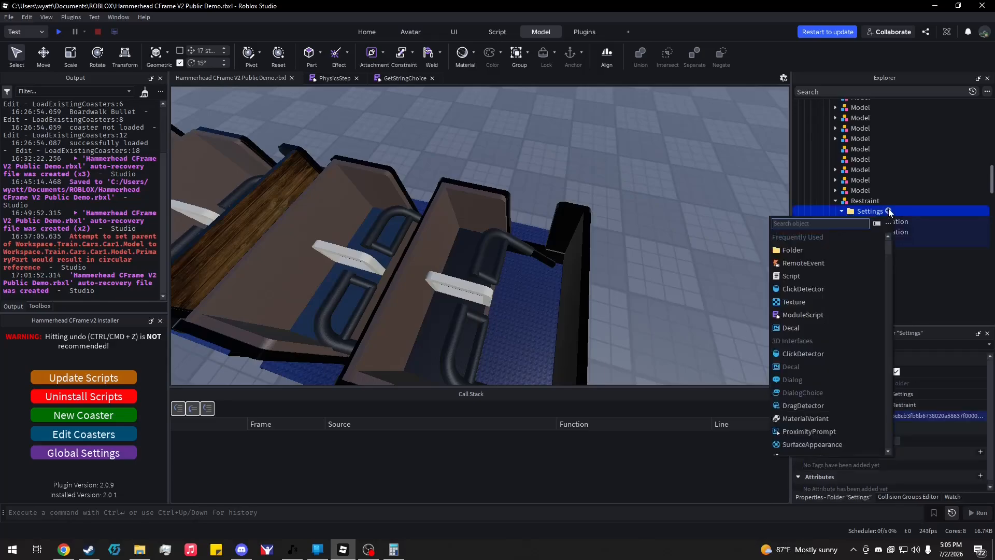
type("numb")
key("Return")
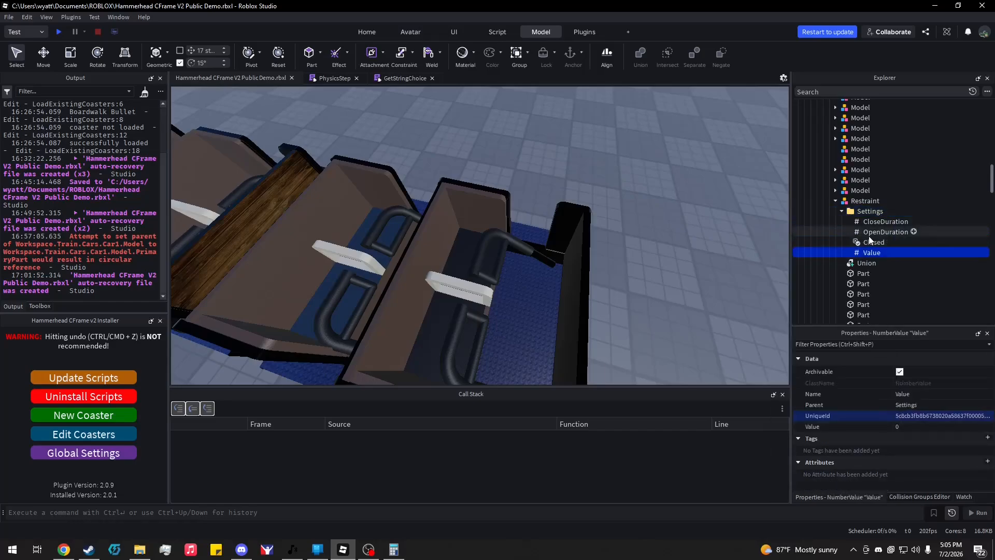
key("F2")
type("DegreesEmpty")
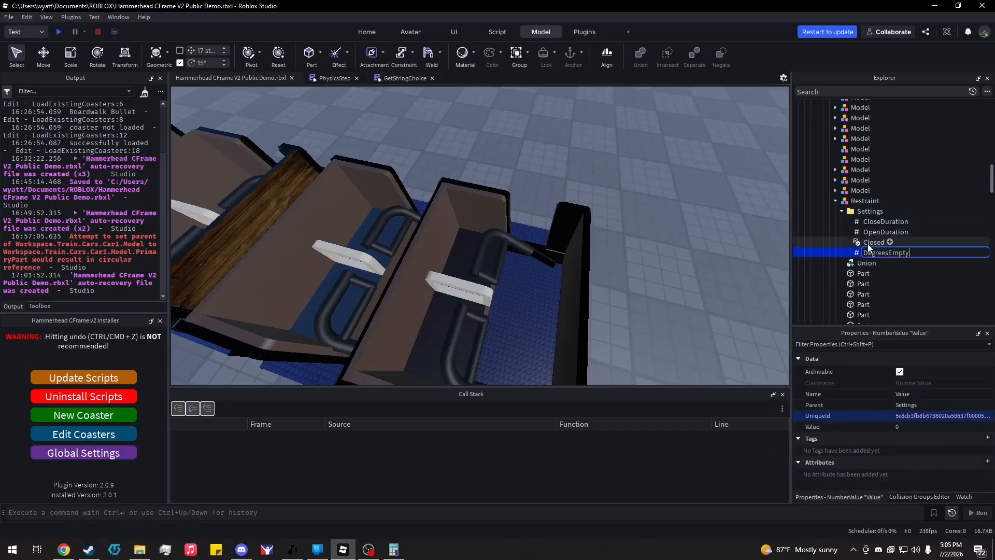
key("Return")
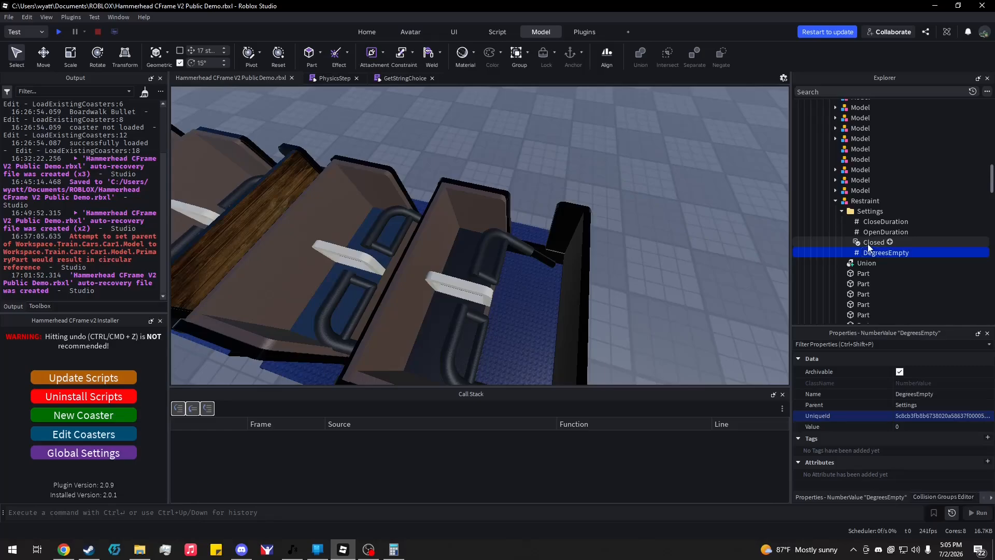
Examine the front car's restraint bars from the side to judge how far they swing between open and closed
scroll(868, 247, "down", 2)
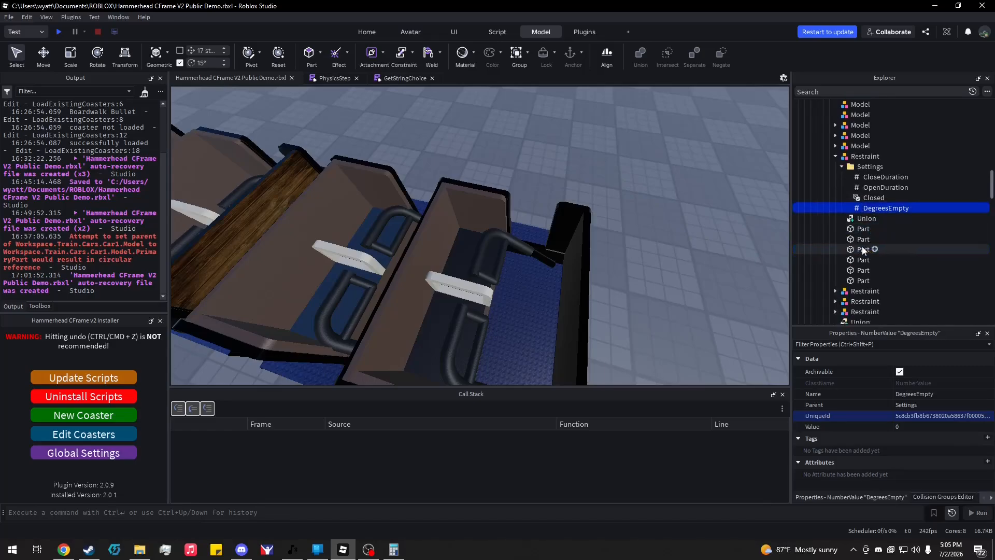
right_click_drag(705, 255, 705, 253)
key("w")
right_click_drag(601, 263, 660, 230)
key("s")
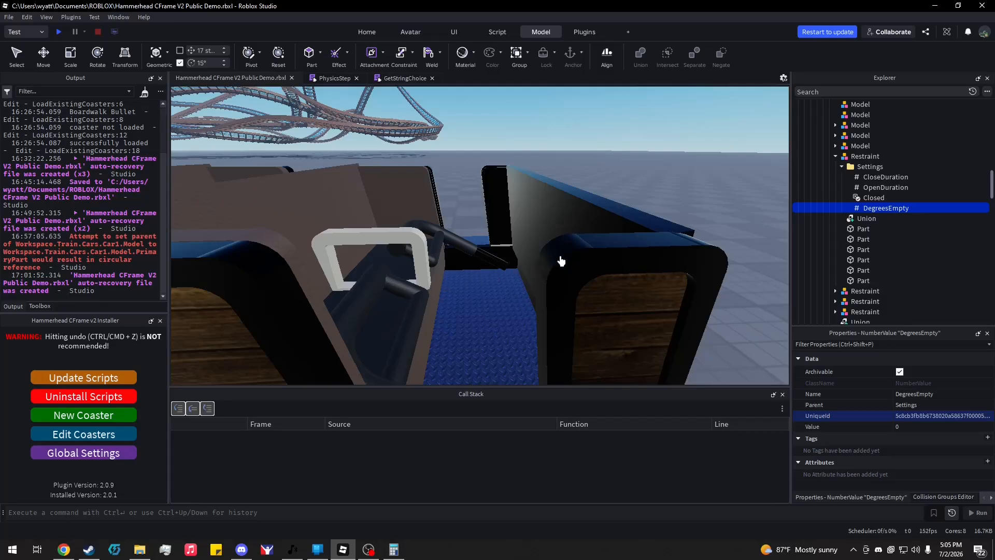
right_click_drag(534, 249, 533, 249)
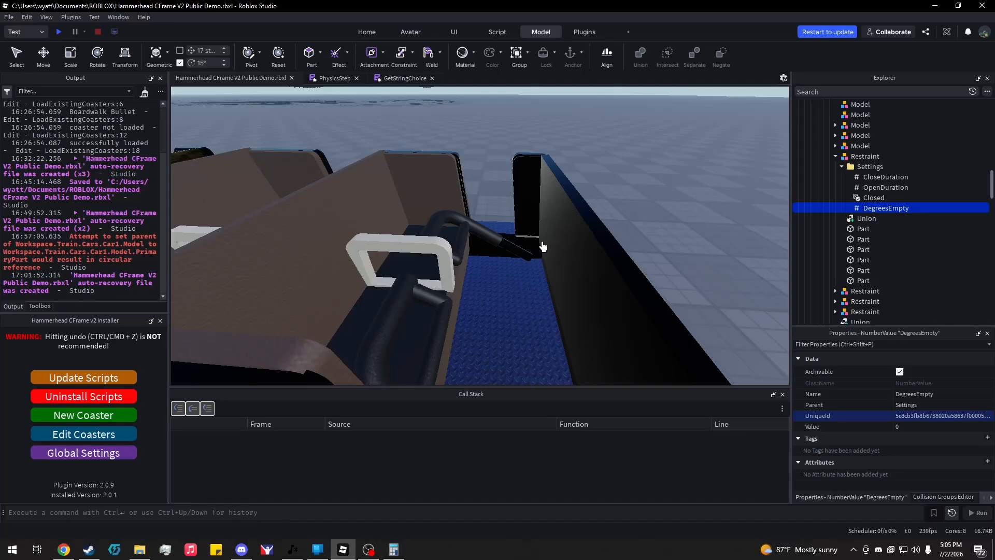
scroll(696, 258, "down", 2)
right_click_drag(695, 258, 697, 259)
key("s")
key("w")
key("d")
key("a")
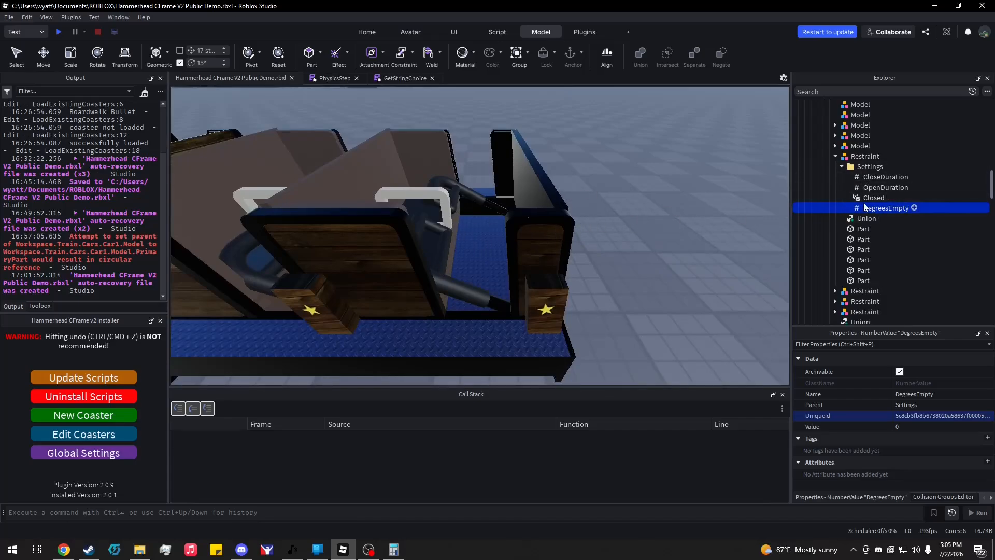
Check the CloseDuration, DegreesEmpty and DegreesOccupied values in the Settings folder of Car2's Restraint for reference
scroll(880, 226, "down", 5)
scroll(890, 237, "down", 10)
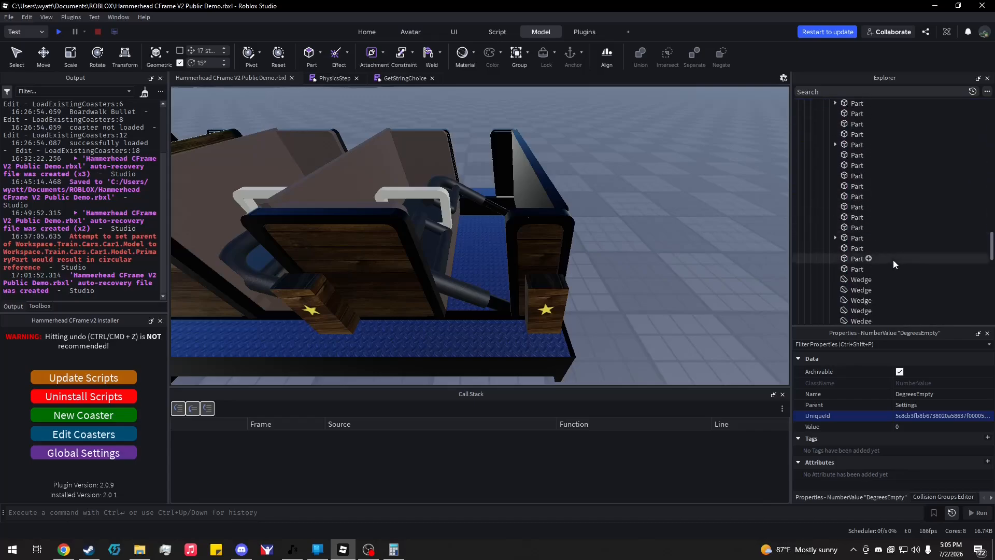
scroll(844, 254, "up", 8)
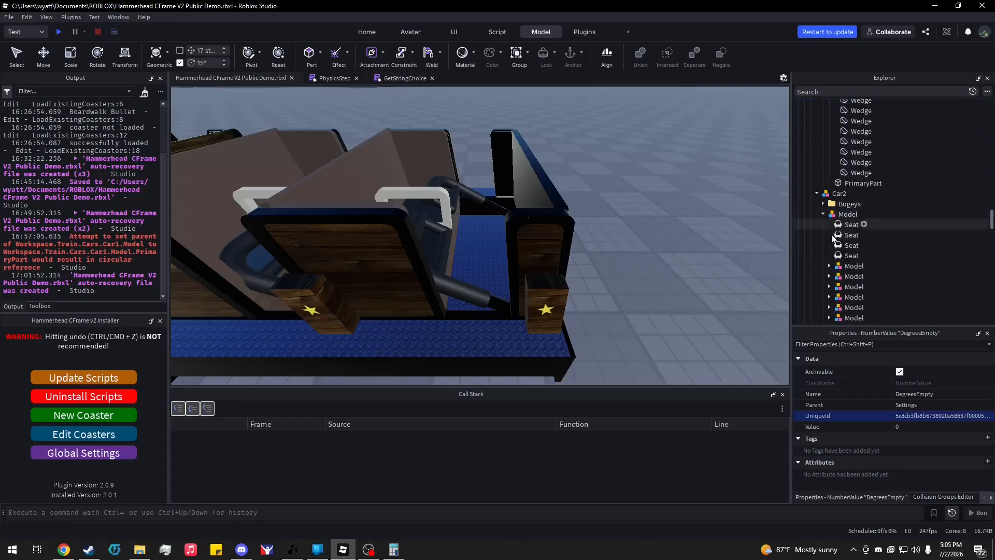
left_click(829, 212)
left_click(834, 223)
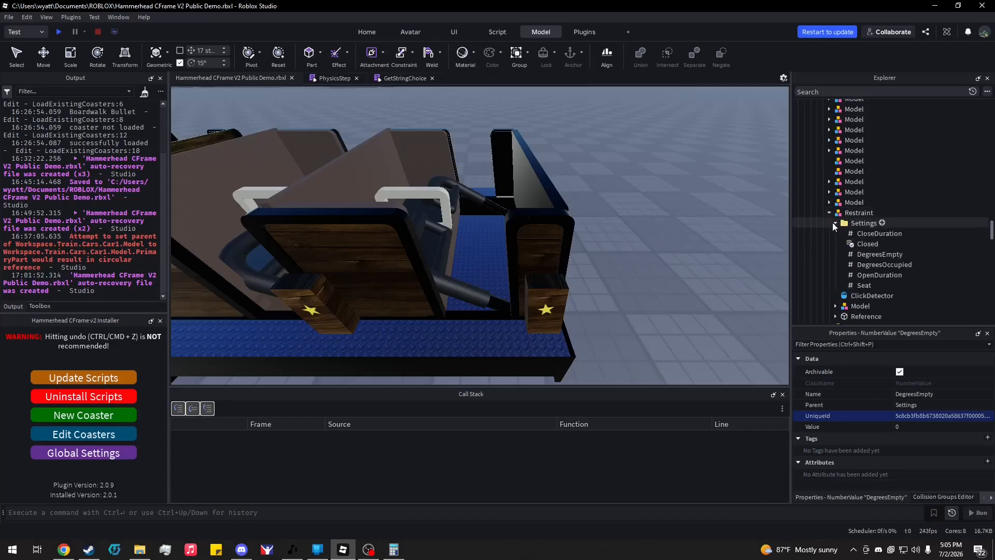
left_click(878, 233)
left_click(864, 254)
left_click(873, 264)
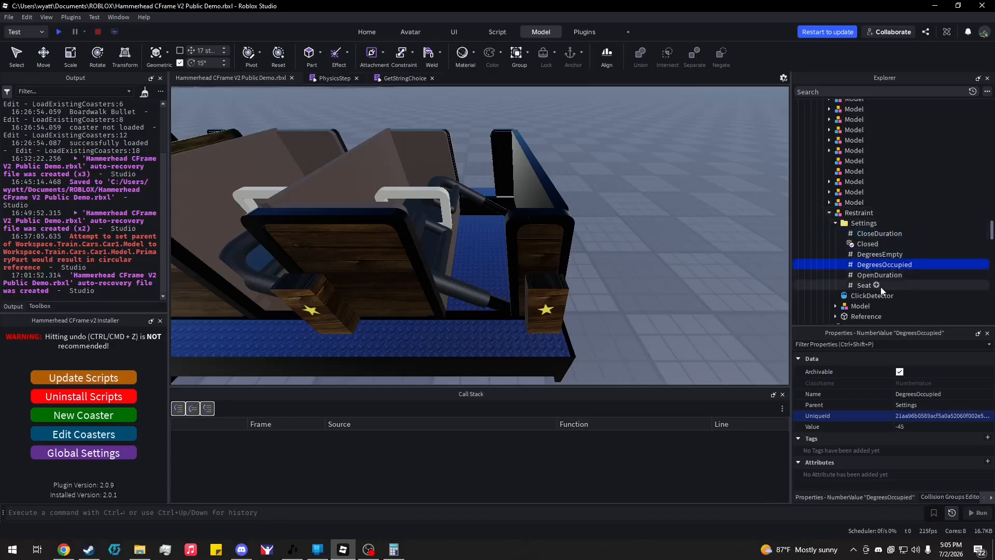
scroll(881, 287, "down", 5)
scroll(879, 278, "up", 5)
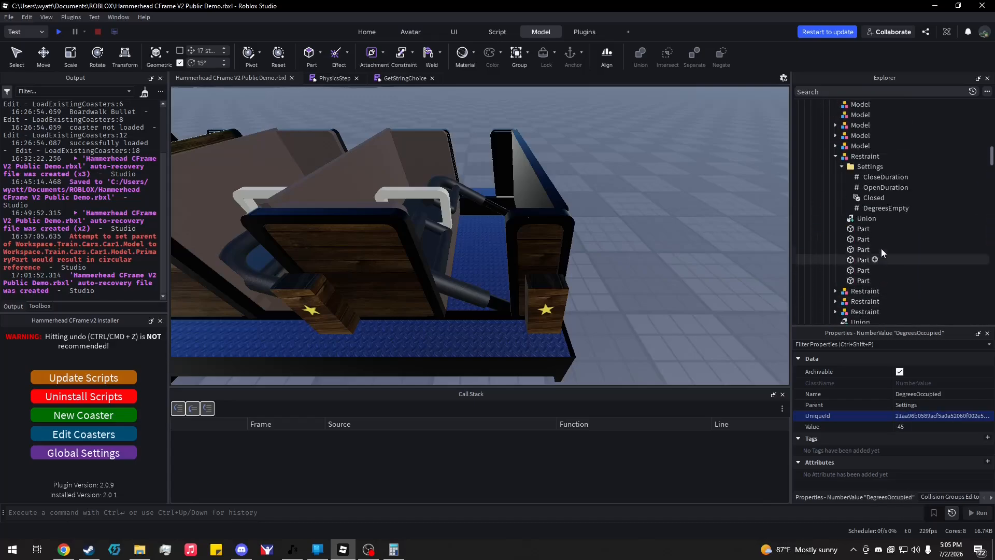
Set the Value of DegreesEmpty in the Settings folder of Car1's first Restraint to -53
left_click(880, 207)
left_click(913, 426)
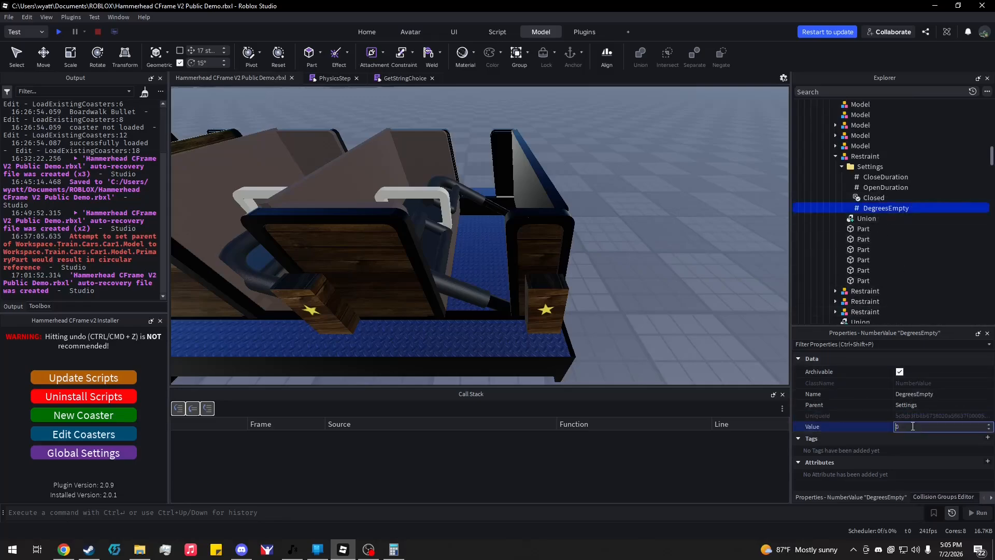
type("-53")
key("Return")
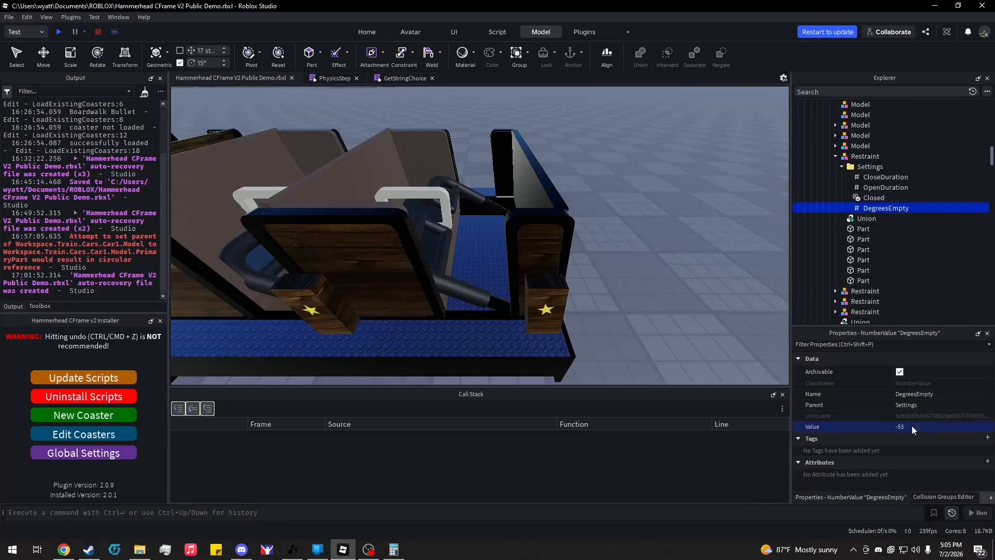
Duplicate DegreesEmpty in the Settings folder, rename the copy DegreesOccupied and set its Value to -45
key("ctrl+d")
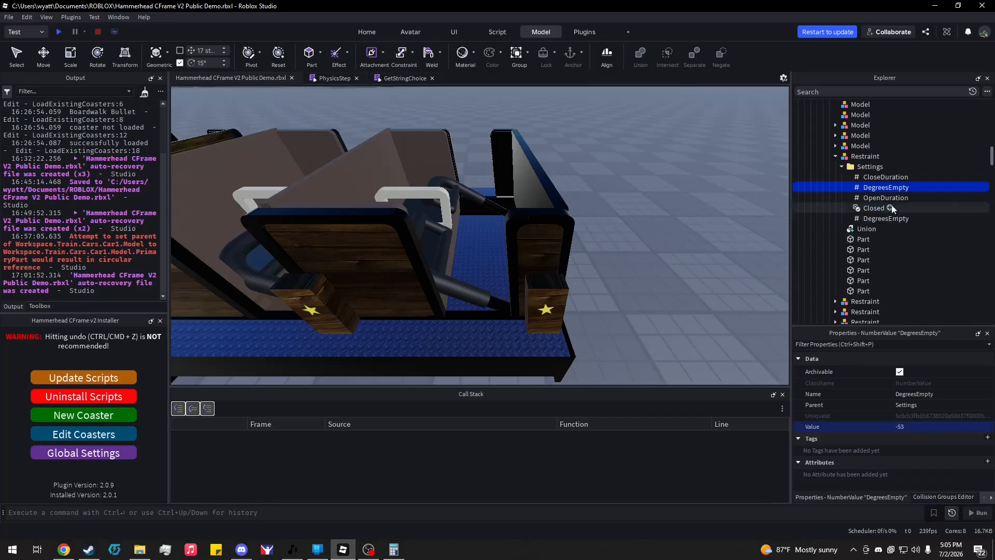
left_click(880, 189)
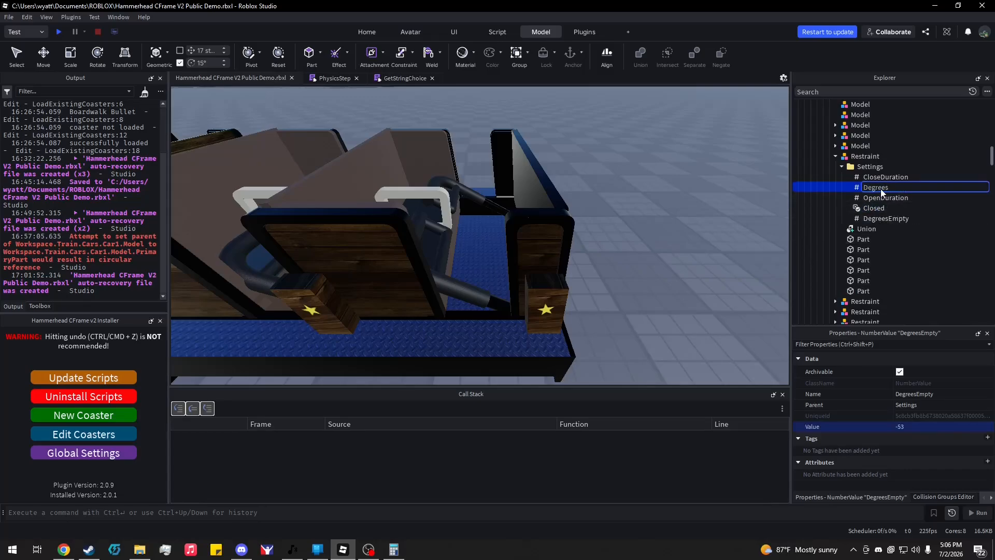
type("Occupied")
key("Return")
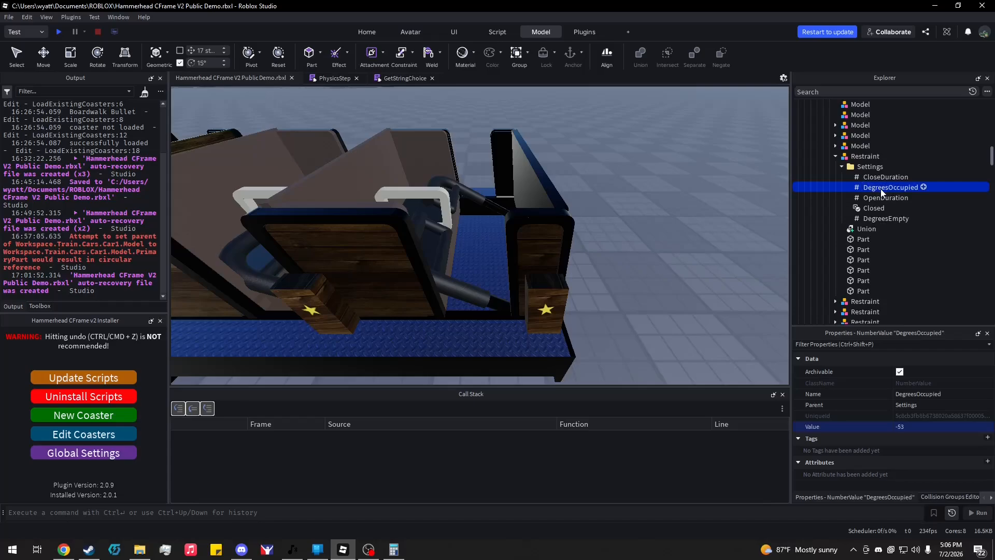
left_click(925, 427)
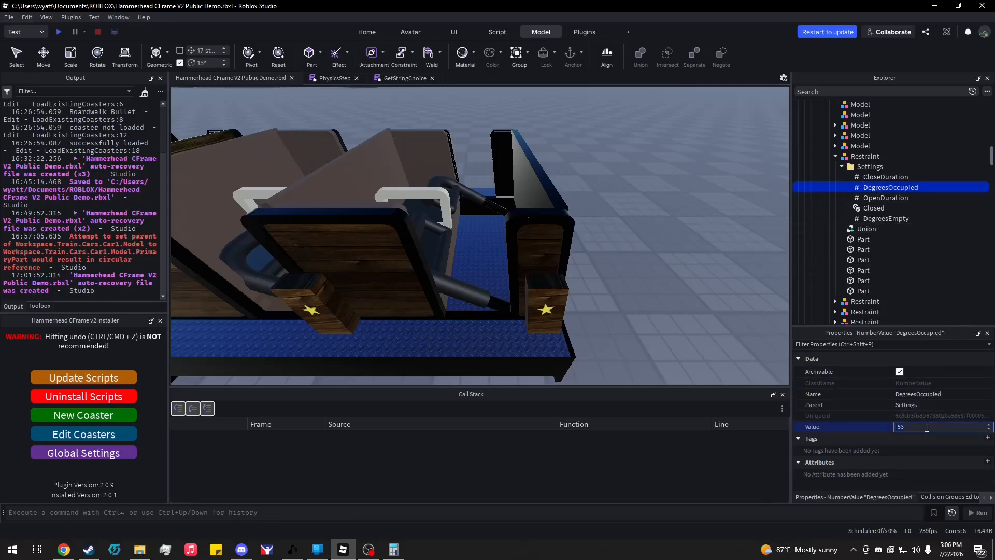
type("-45")
key("Return")
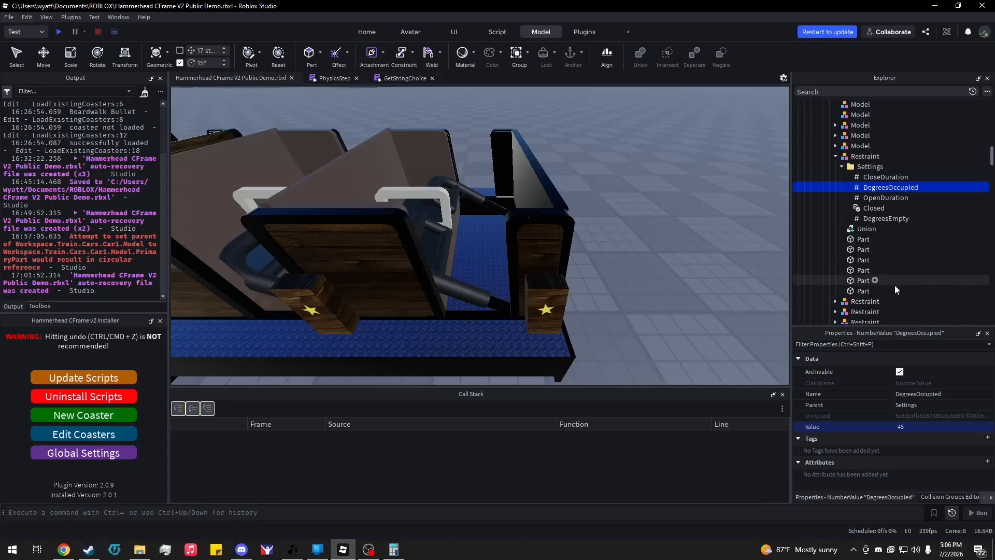
left_click(888, 218)
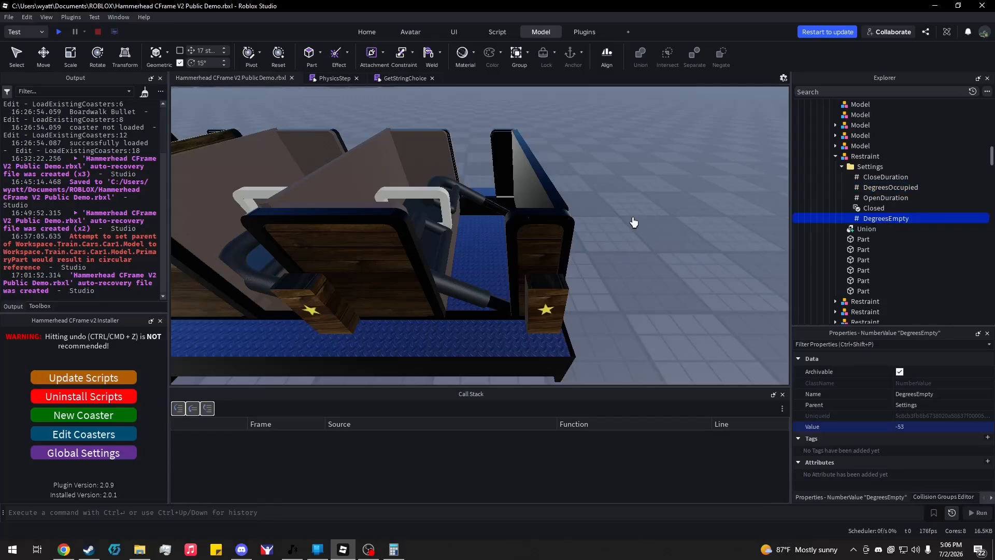
right_click_drag(633, 222, 462, 196)
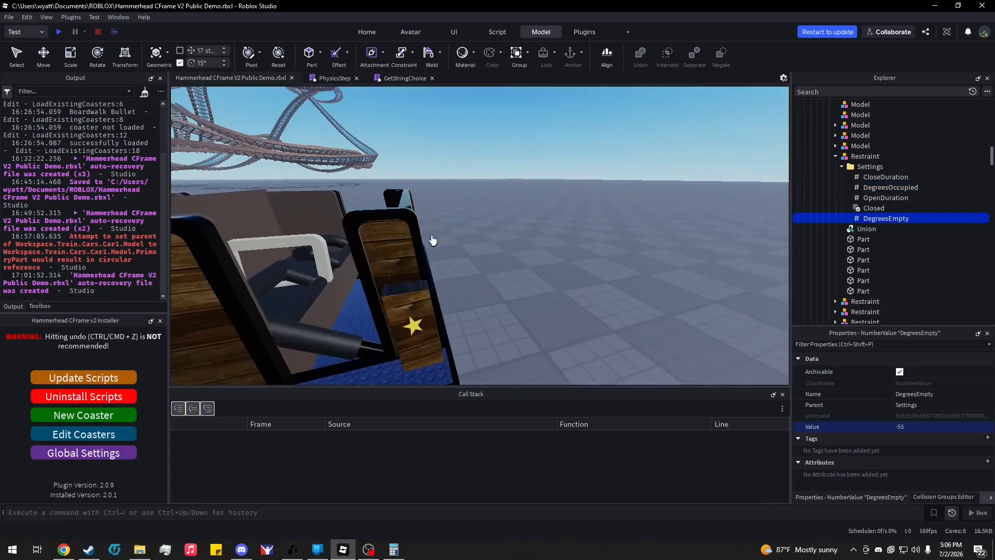
right_click_drag(632, 296, 635, 295)
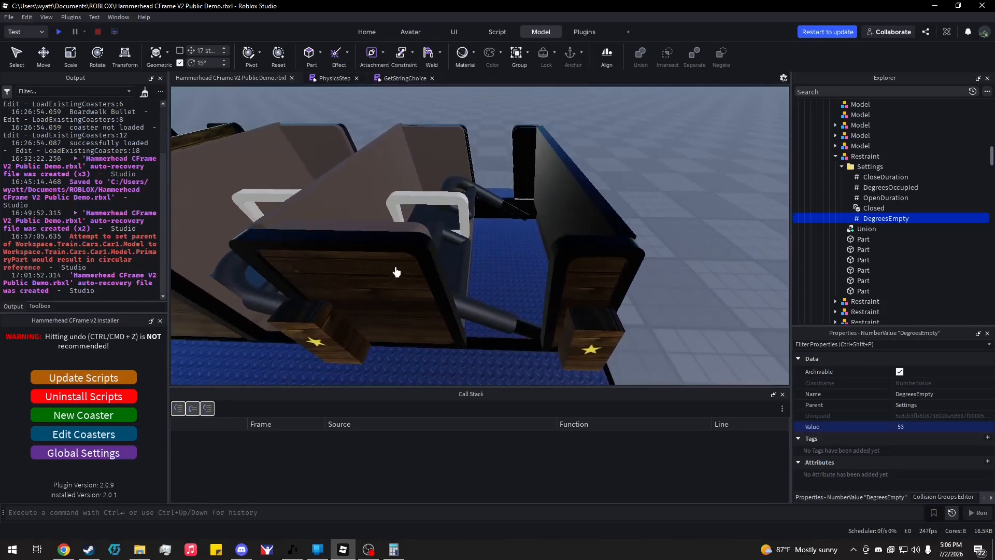
scroll(513, 249, "up", 8)
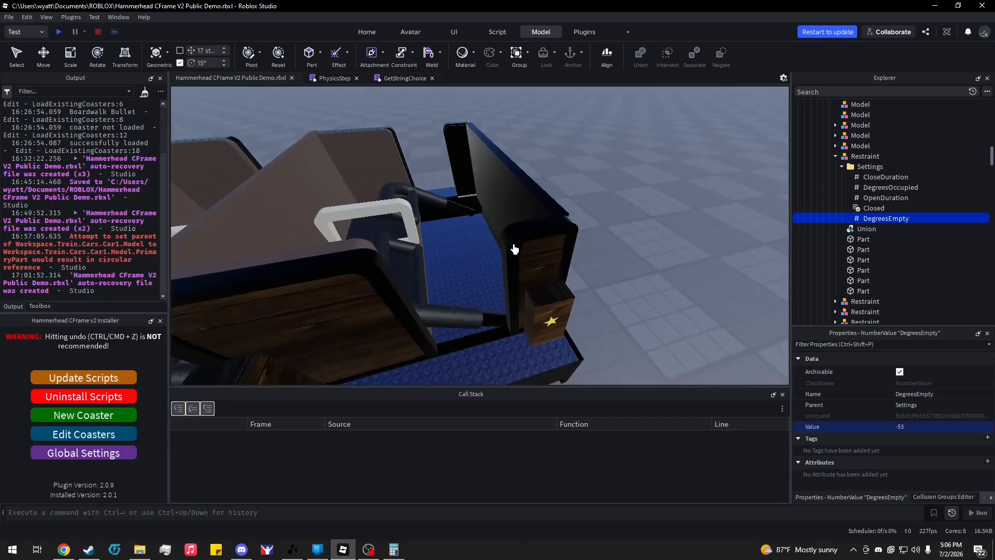
right_click_drag(512, 250, 548, 230)
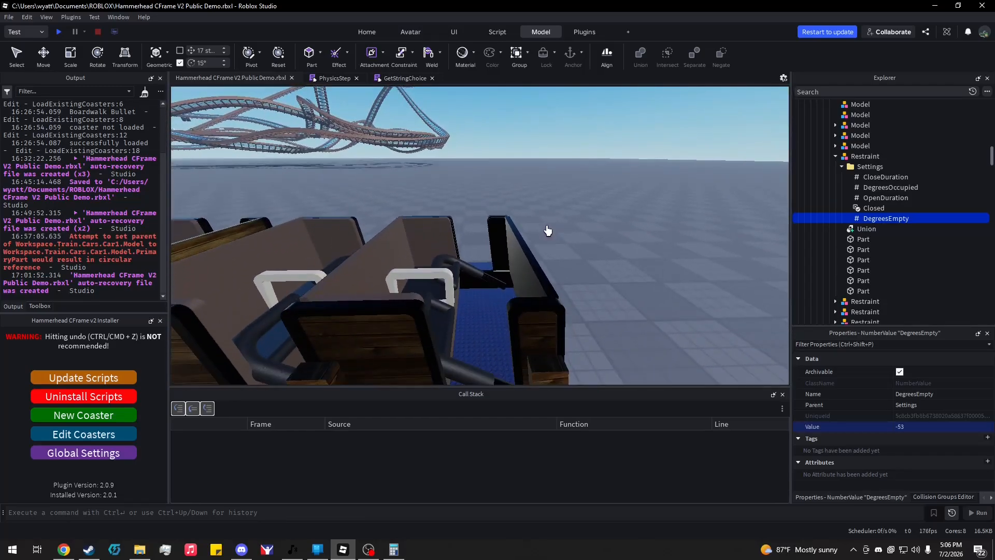
Add an ObjectValue named Seat to the first Restraint's Settings folder
left_click(889, 166)
type("obj")
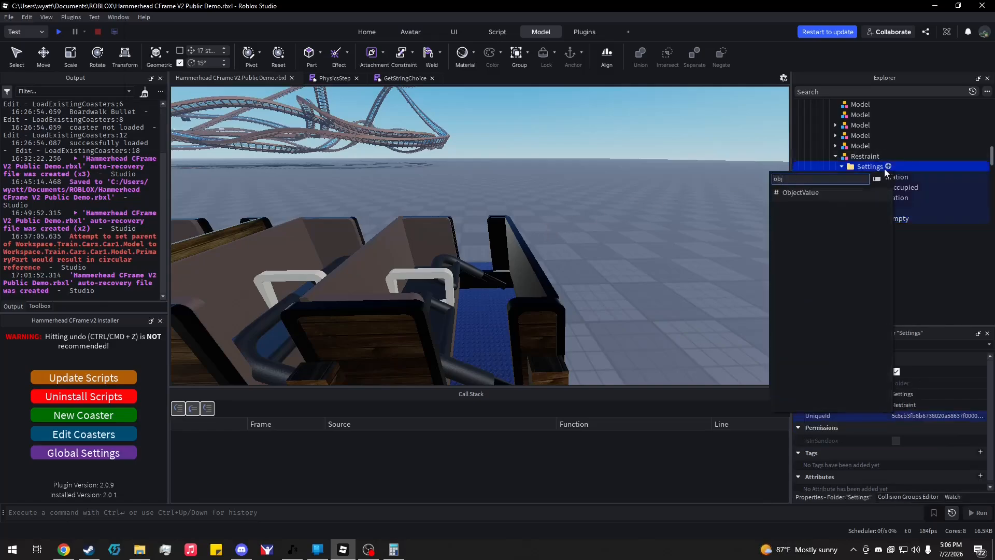
key("Return")
key("F2")
type("Seat")
key("Return")
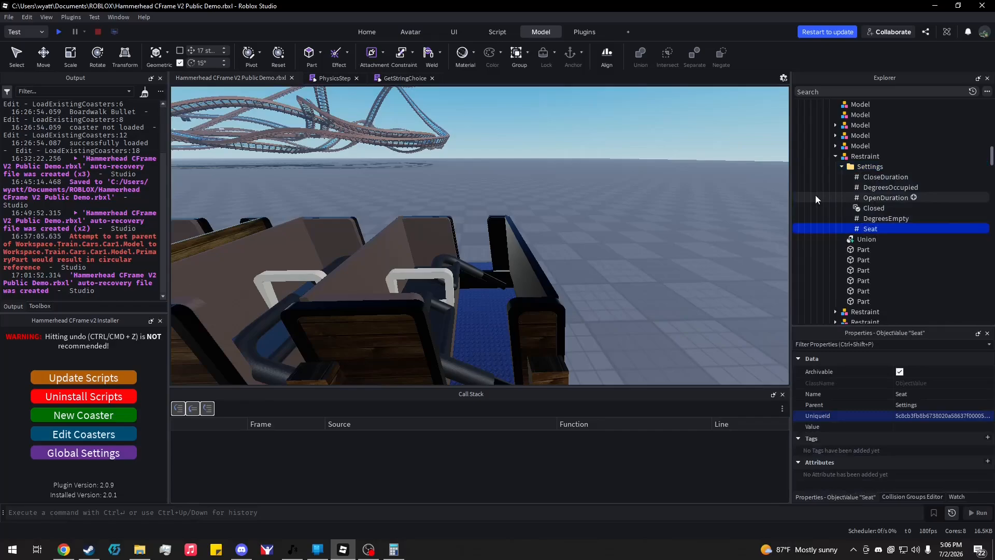
Assign a seat in the front row of Car1 as the Value of the Seat ObjectValue
right_click_drag(680, 254, 680, 254)
key("w")
left_click(907, 426)
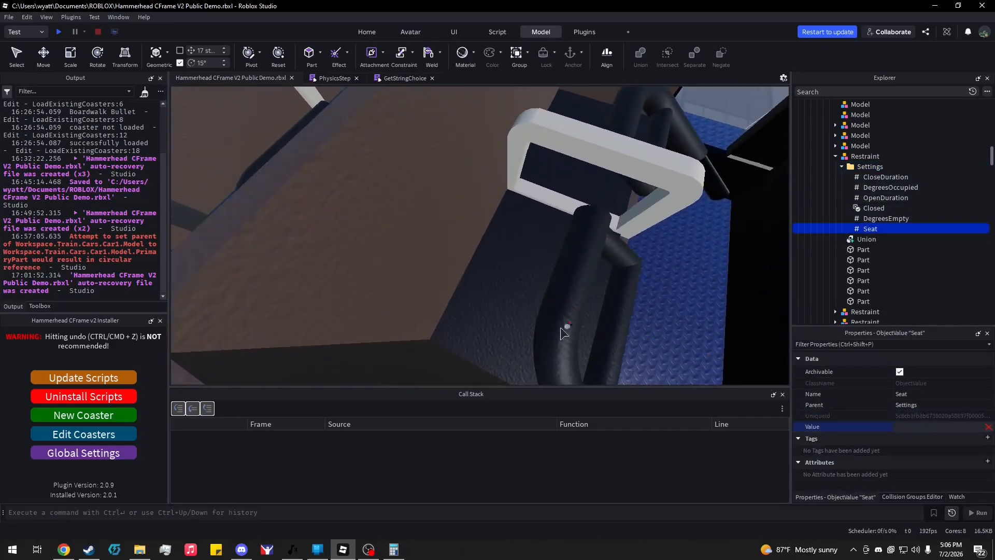
left_click(561, 328)
scroll(501, 303, "down", 5)
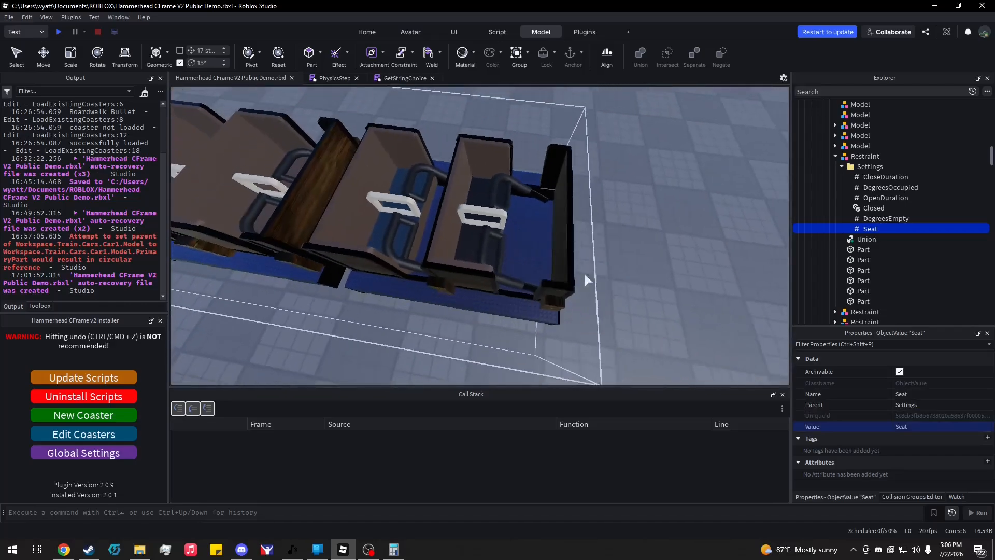
scroll(919, 269, "up", 2)
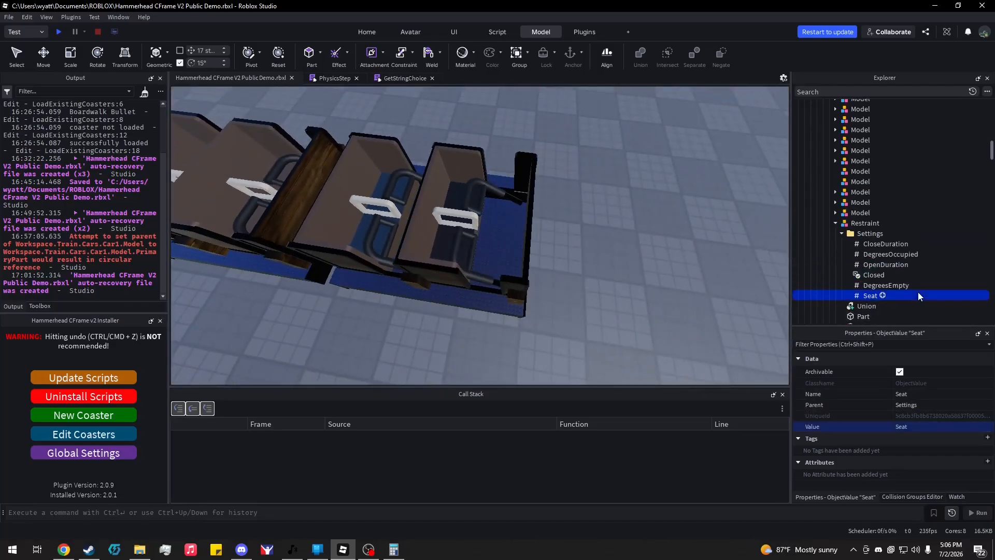
scroll(869, 265, "down", 2)
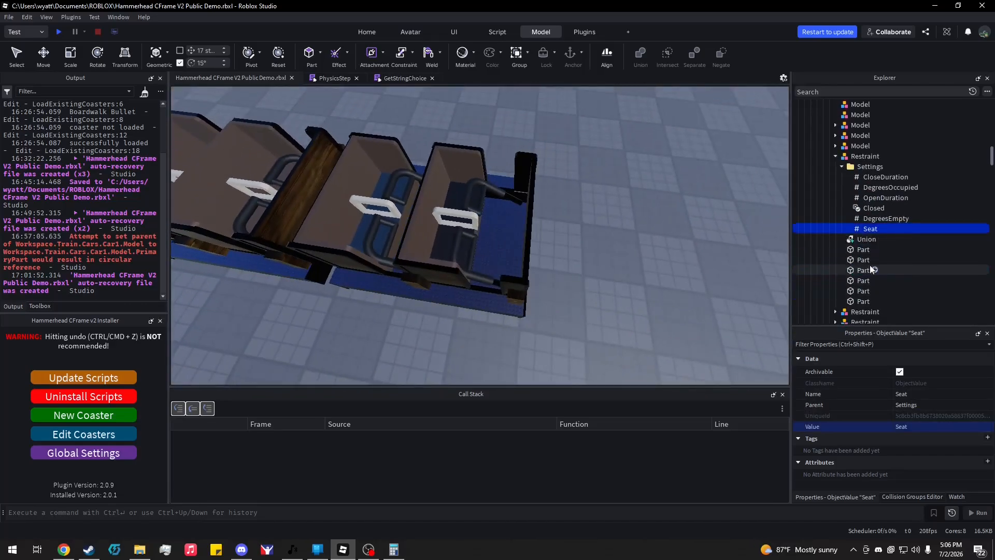
Check which seat the Seat value in the first Restraint's Settings folder refers to
left_click(862, 156)
scroll(594, 221, "up", 5)
right_click_drag(719, 234, 617, 222)
left_click(867, 229)
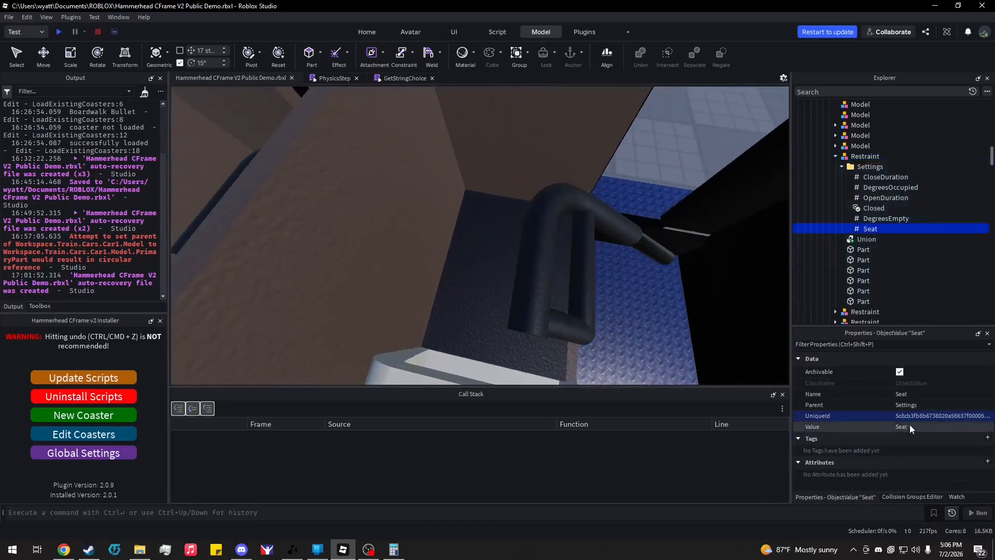
left_click(909, 425)
scroll(529, 262, "down", 5)
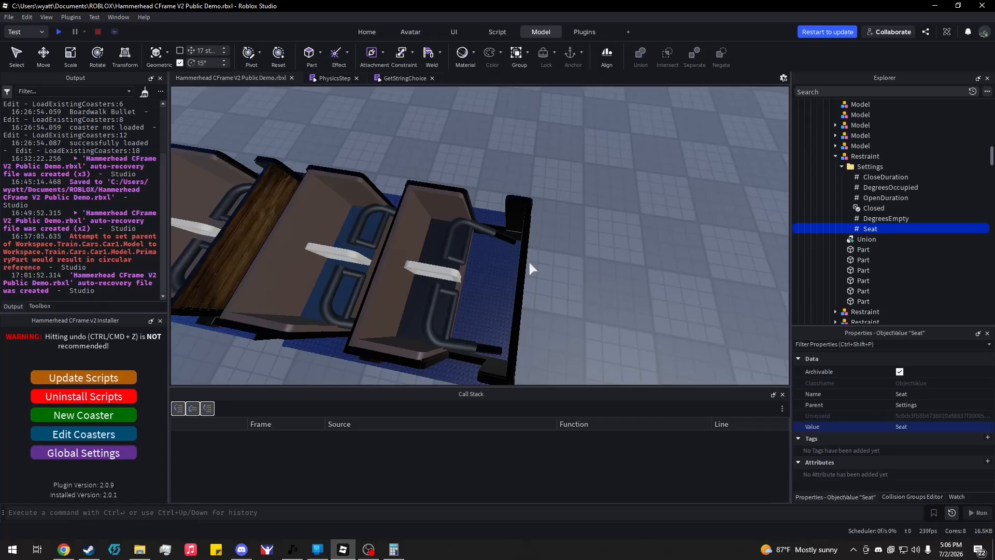
Group the Union and all Parts of the first Restraint into one model, leaving its Settings folder outside
left_click(841, 166)
left_click(866, 176)
left_click(862, 239, "shift")
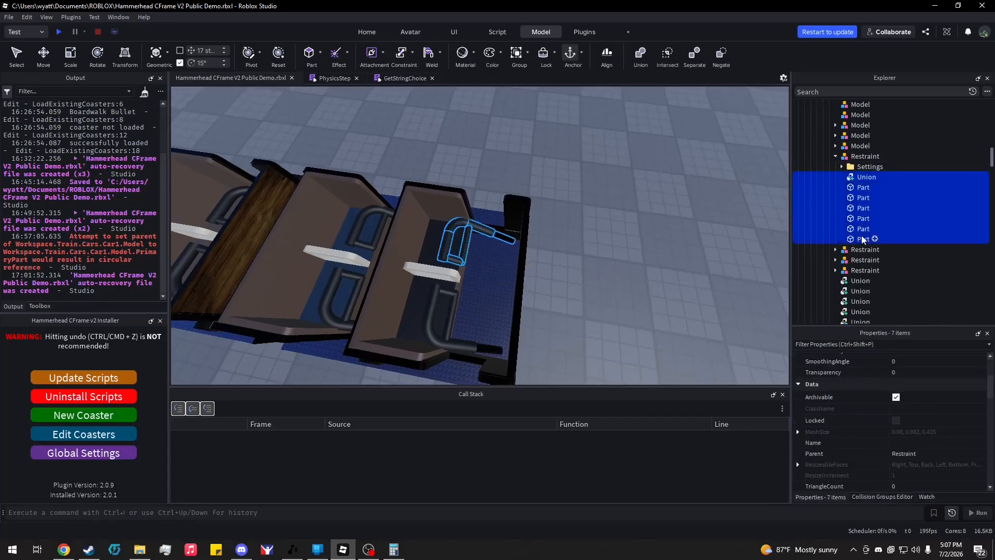
key("ctrl+2")
left_click_drag(484, 213, 495, 152)
key("ctrl+z")
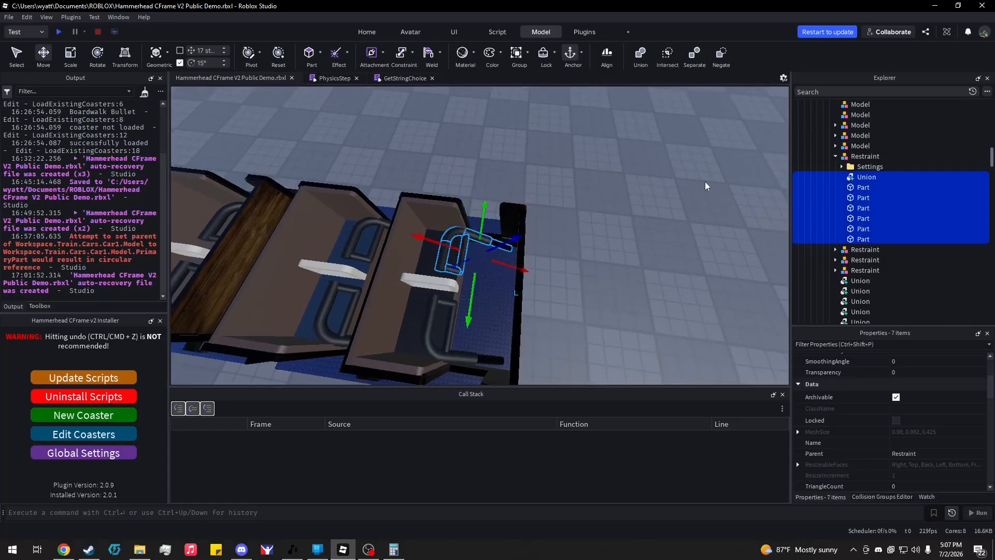
key("ctrl+g")
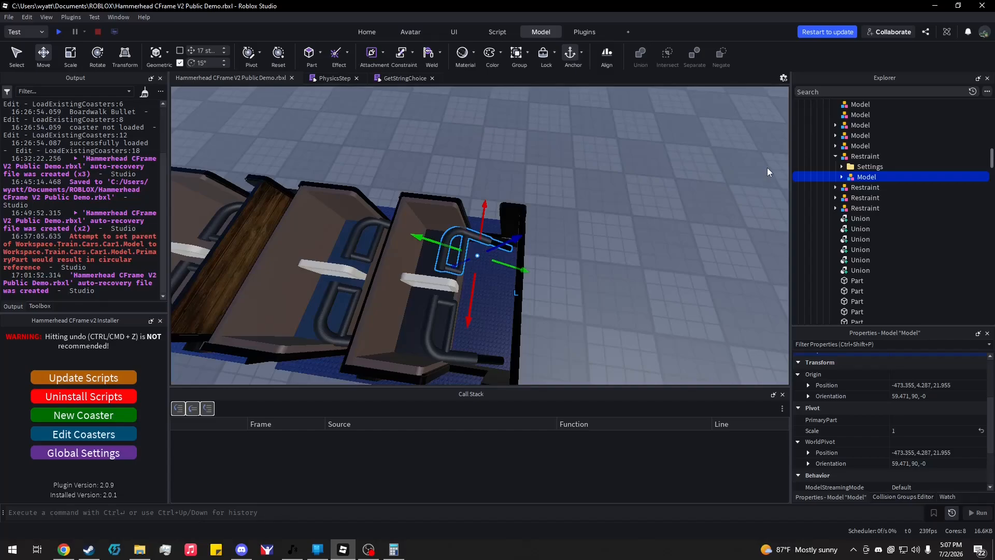
left_click(606, 223)
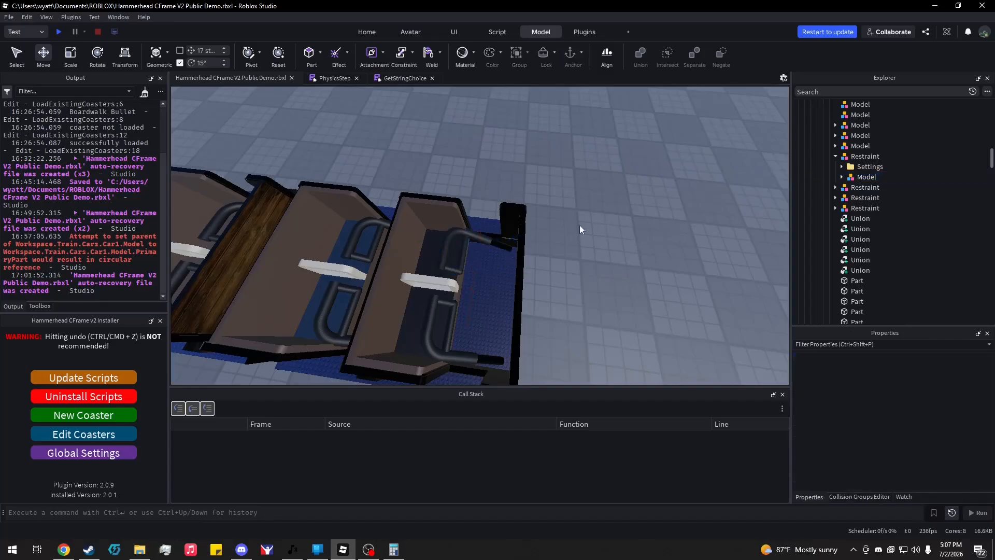
Try rotating the grouped restraint model about its current pivot
key("w")
right_click_drag(579, 225, 599, 251)
left_click(859, 179)
key("ctrl+4")
key("w")
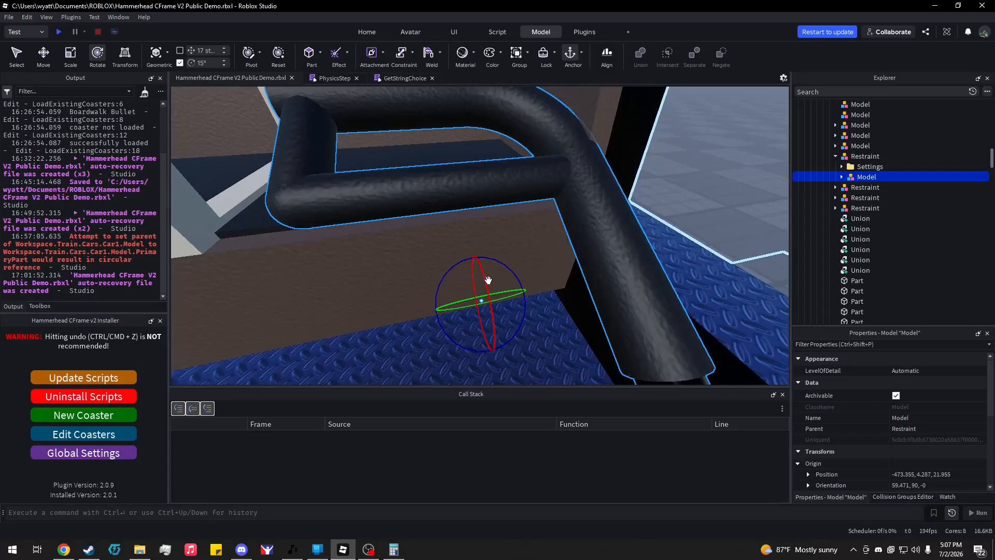
right_click_drag(489, 280, 477, 233)
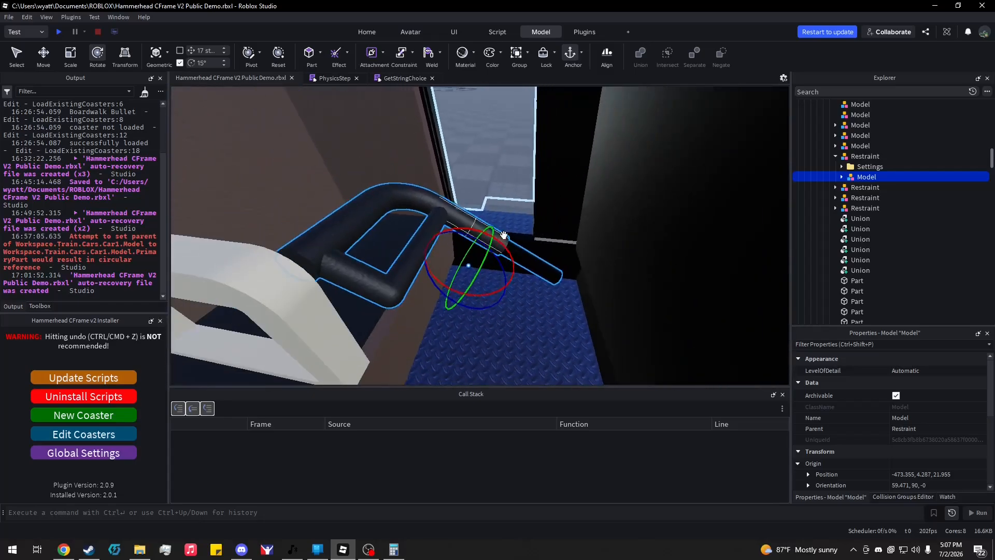
key("ctrl+1")
key("ctrl+4")
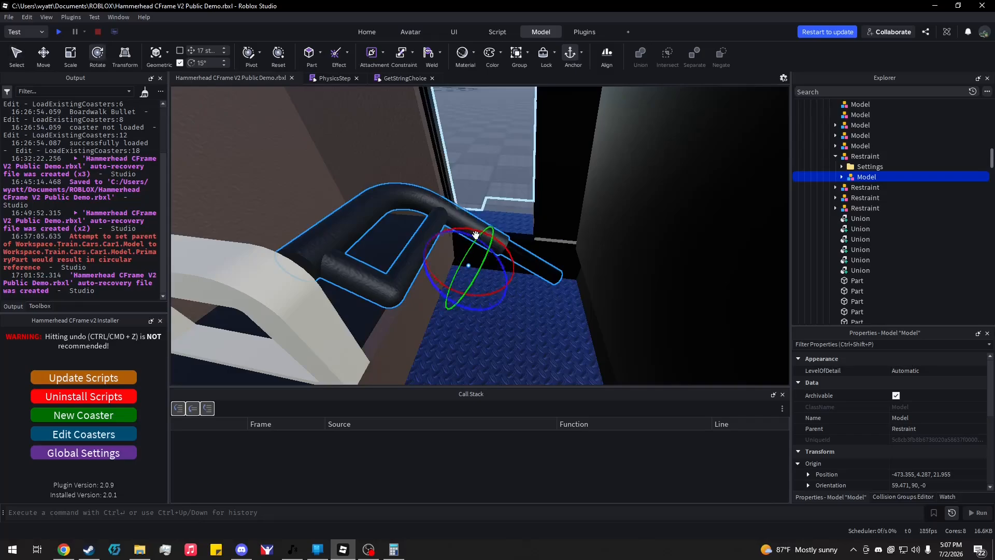
left_click_drag(480, 228, 516, 239)
key("ctrl+z")
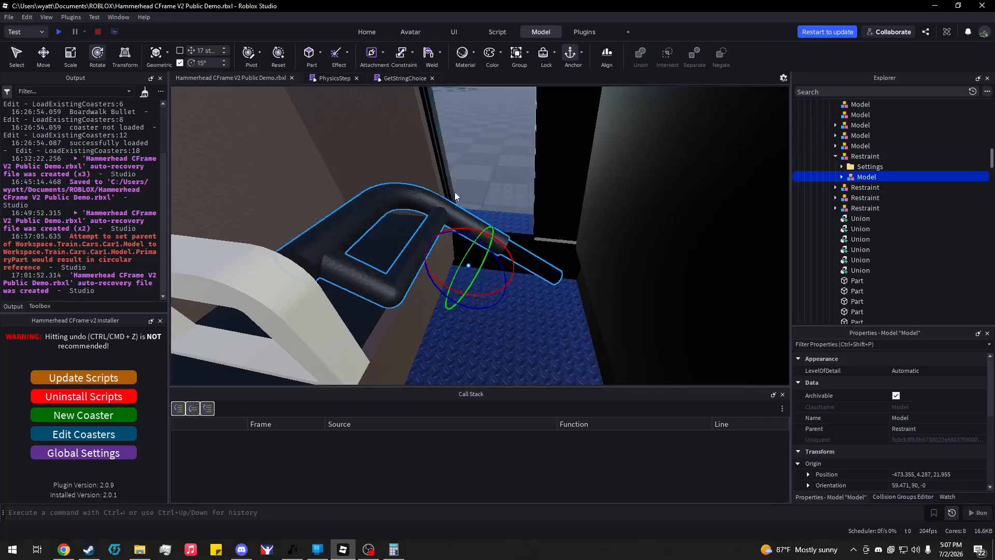
right_click_drag(459, 168, 458, 167)
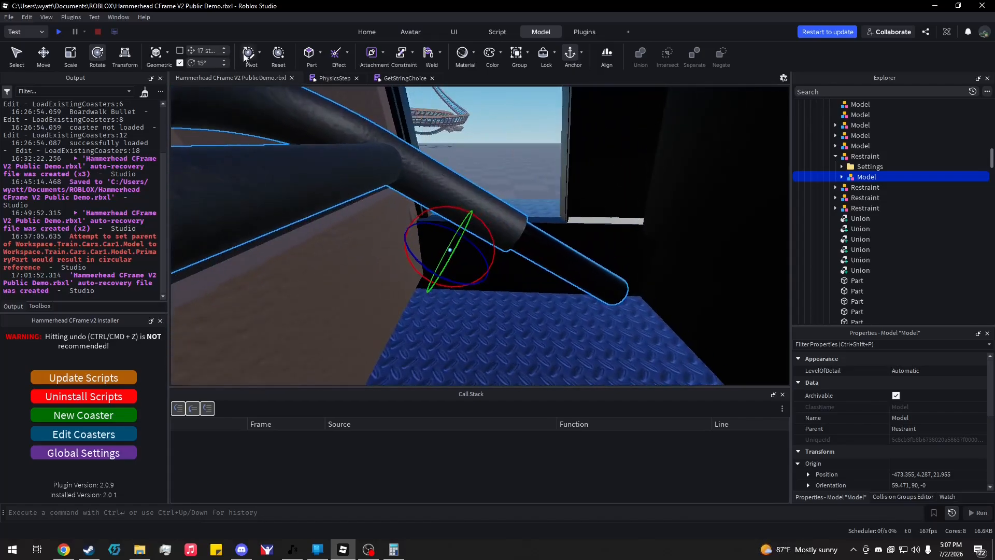
Rotate the restraint model's pivot by 90° about two axes to reach orientation -0, -0, 30.529
left_click(246, 54)
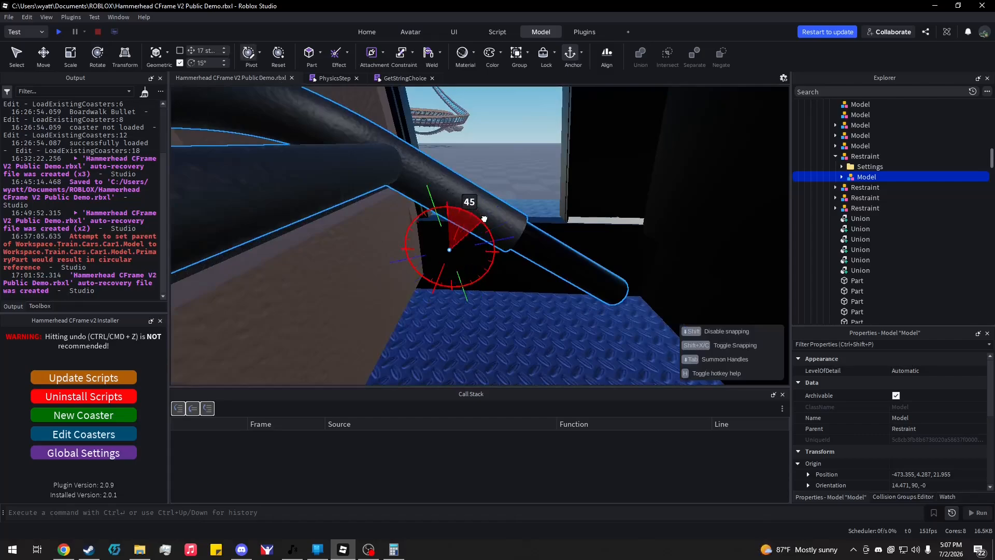
left_click_drag(484, 218, 523, 235)
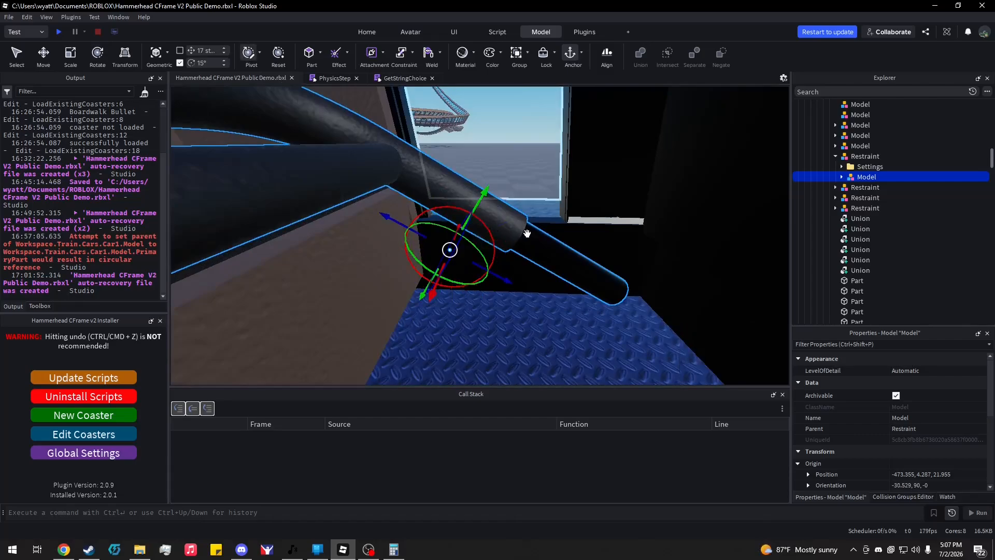
key("d")
right_click_drag(527, 233, 527, 234)
left_click_drag(509, 245, 458, 278)
key("d")
right_click_drag(557, 249, 557, 248)
key("ctrl+4")
key("s")
right_click_drag(473, 242, 473, 242)
key("w")
right_click_drag(495, 287, 494, 283)
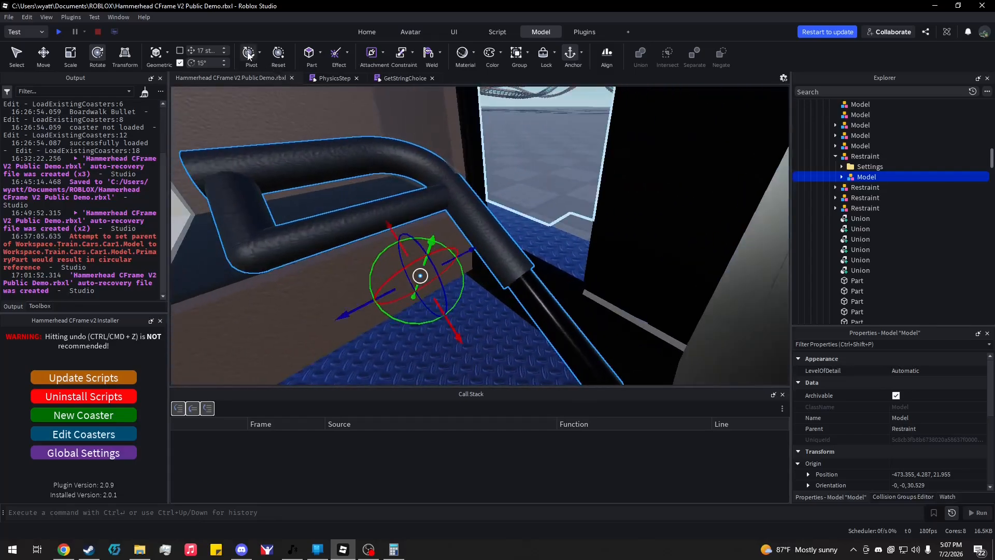
Set the restraint model's WorldPivot Position to the lower black bar part's position, -473.949, 3.937, 22.865
key("ctrl+2")
key("ctrl+1")
left_click(248, 59)
right_click_drag(567, 259, 567, 258)
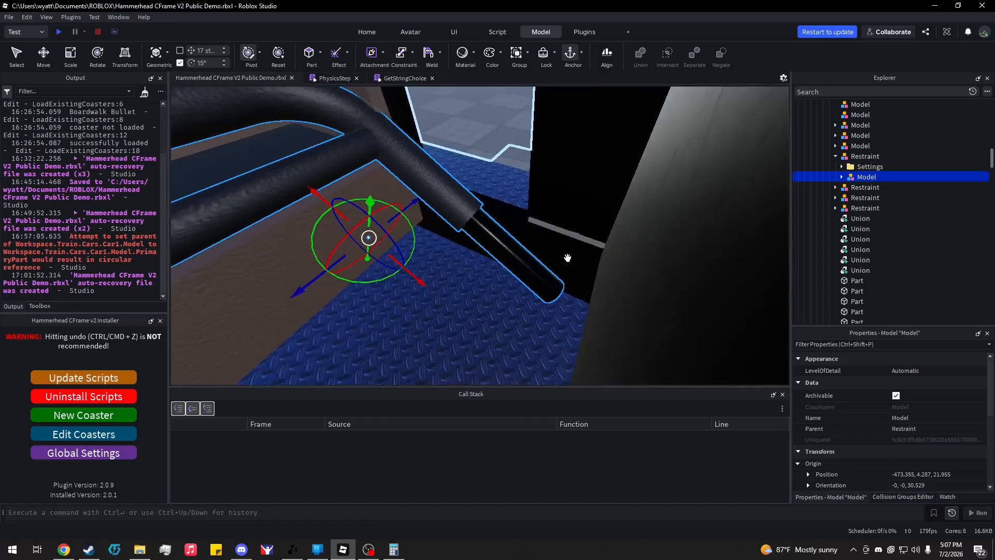
left_click(528, 265)
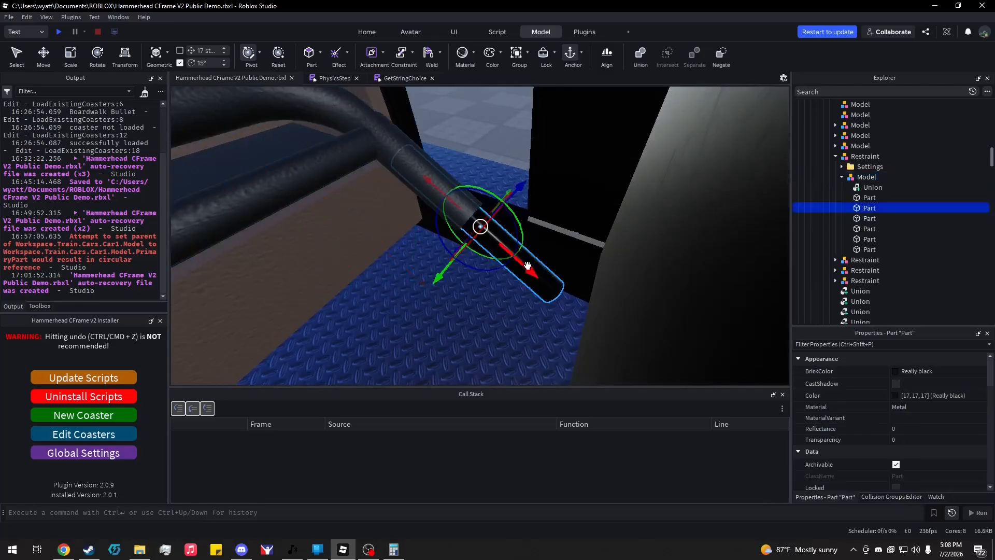
scroll(876, 390, "down", 3)
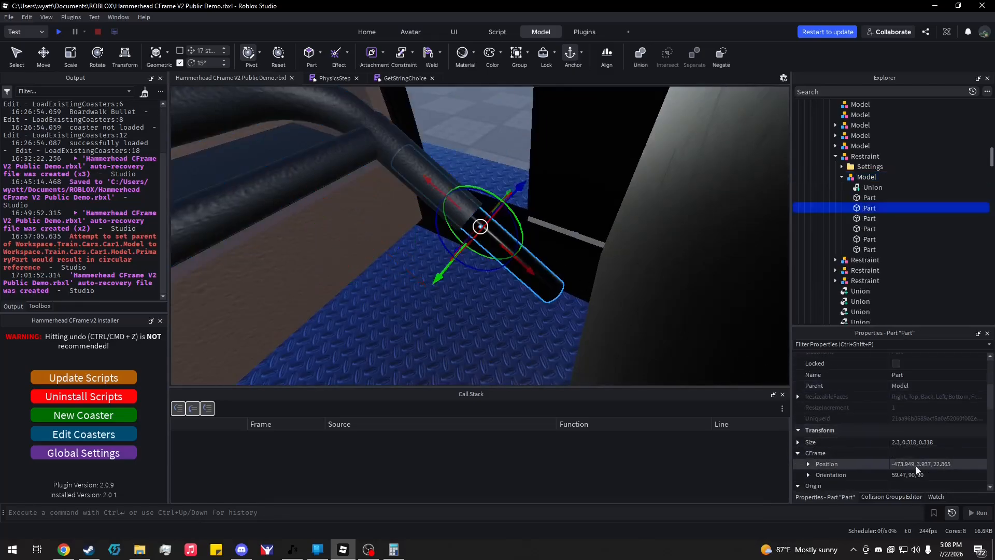
left_click(860, 178)
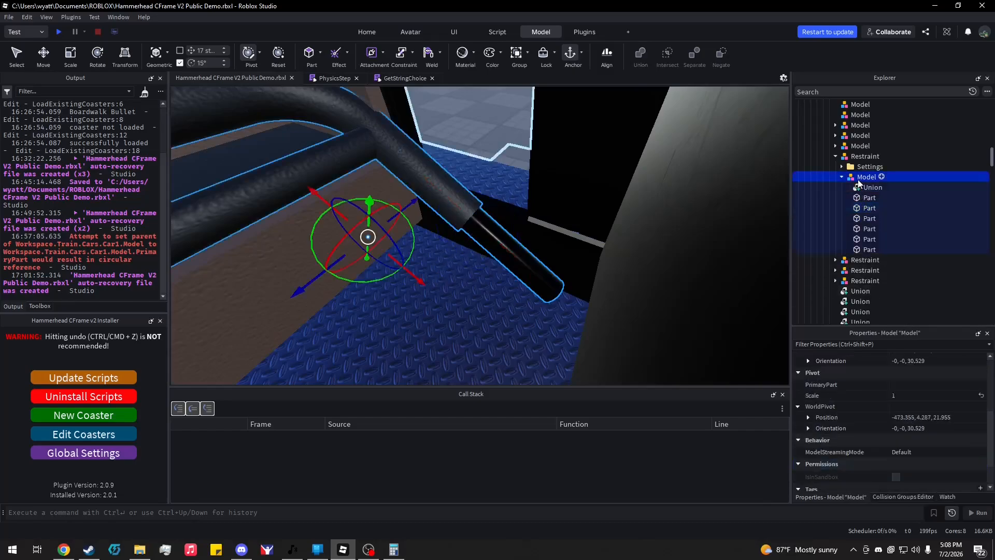
left_click(920, 417)
key("Return")
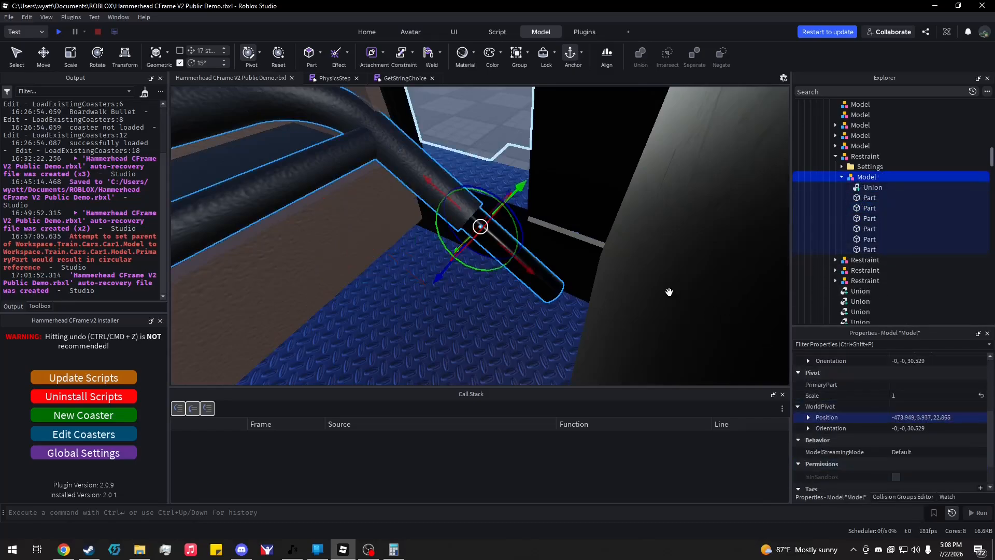
Move the restraint model's pivot along the black bar to its far end, at about -474.943, 3.351, 22.865
right_click_drag(668, 291, 668, 292)
key("w")
key("q")
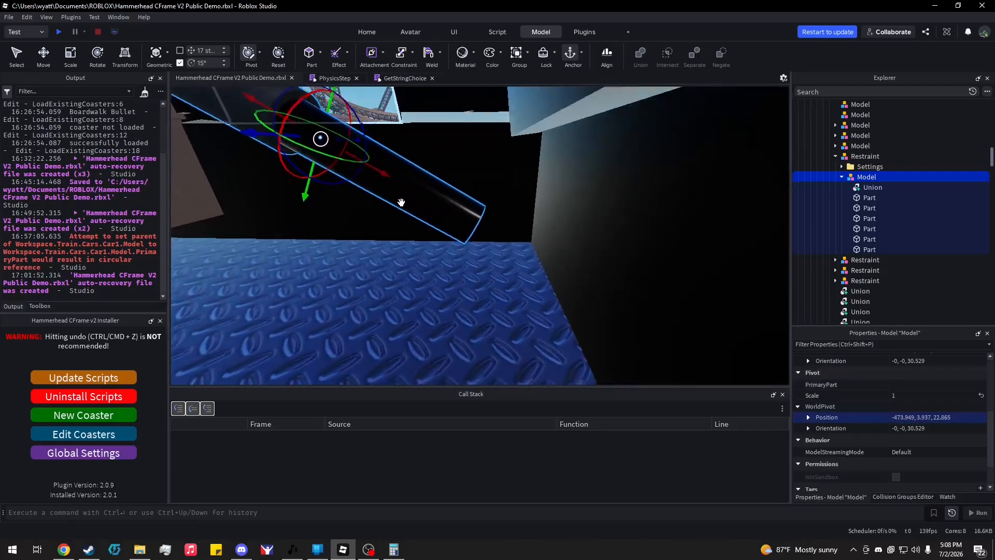
left_click_drag(378, 165, 533, 246)
key("s")
right_click_drag(529, 225, 554, 222)
key("s")
Test the restraint model's swing by rotating it about the relocated pivot, and undo the rotation
key("ctrl+4")
key("s")
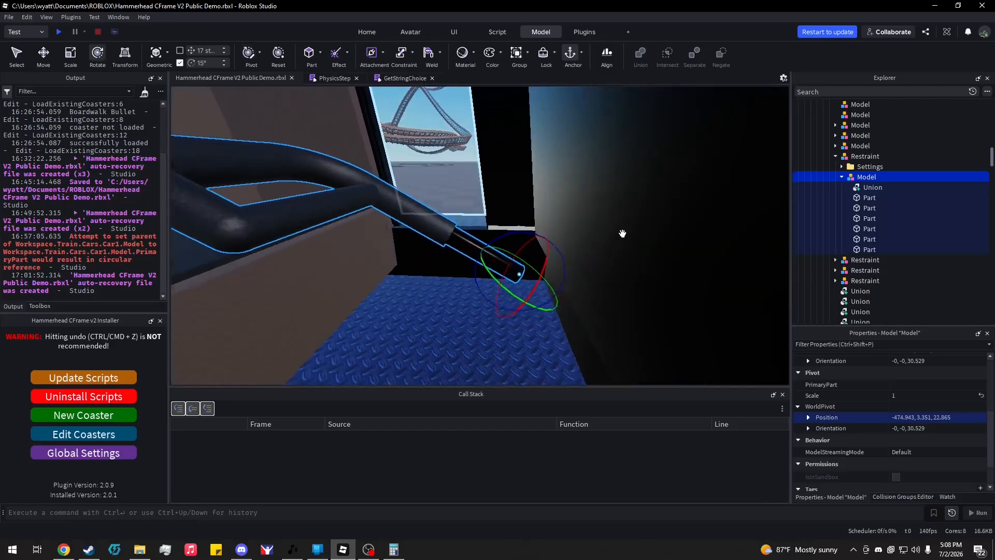
left_click_drag(525, 219, 581, 215)
key("ctrl+z")
key("s")
right_click_drag(589, 205, 589, 206)
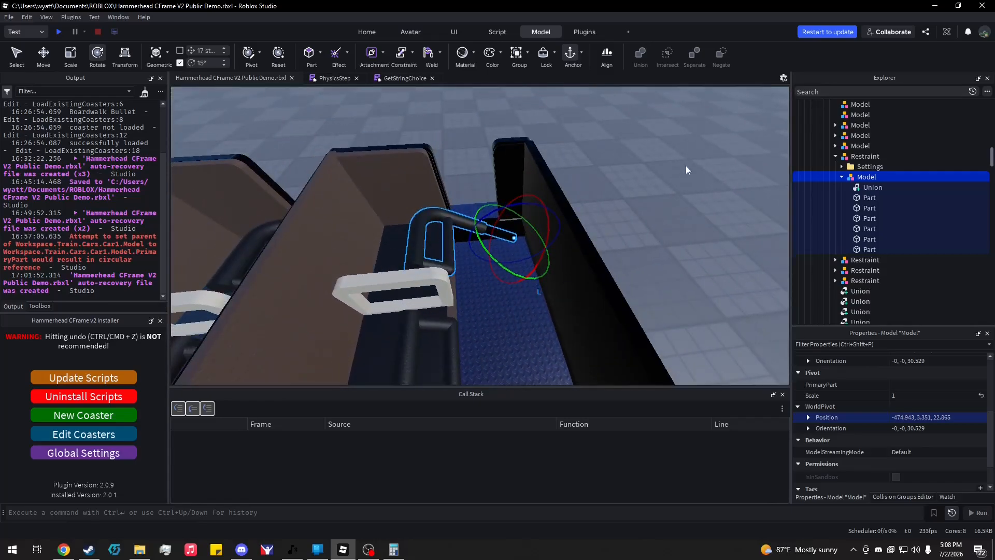
left_click(669, 180)
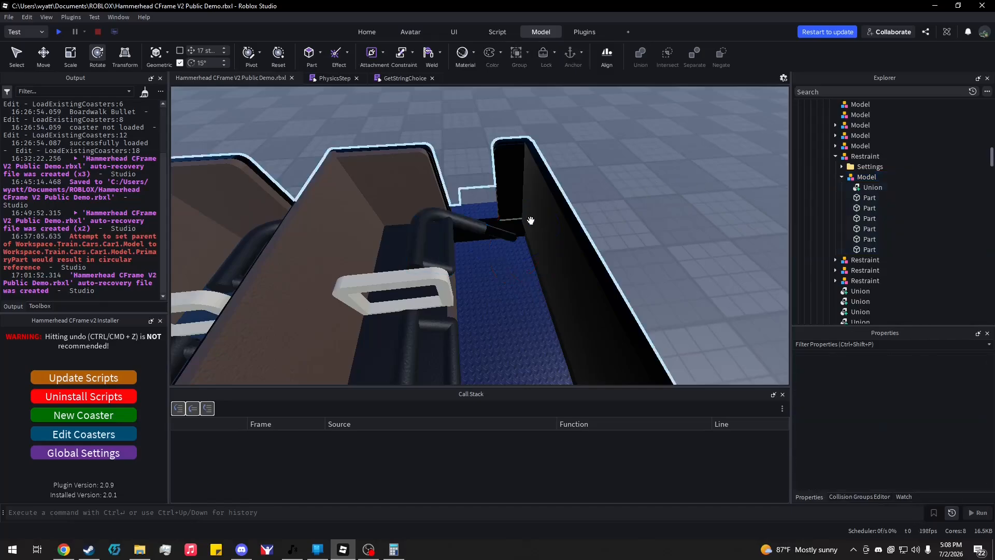
Add a ClickDetector to the grouped model inside the first Restraint
left_click(881, 177)
type("click")
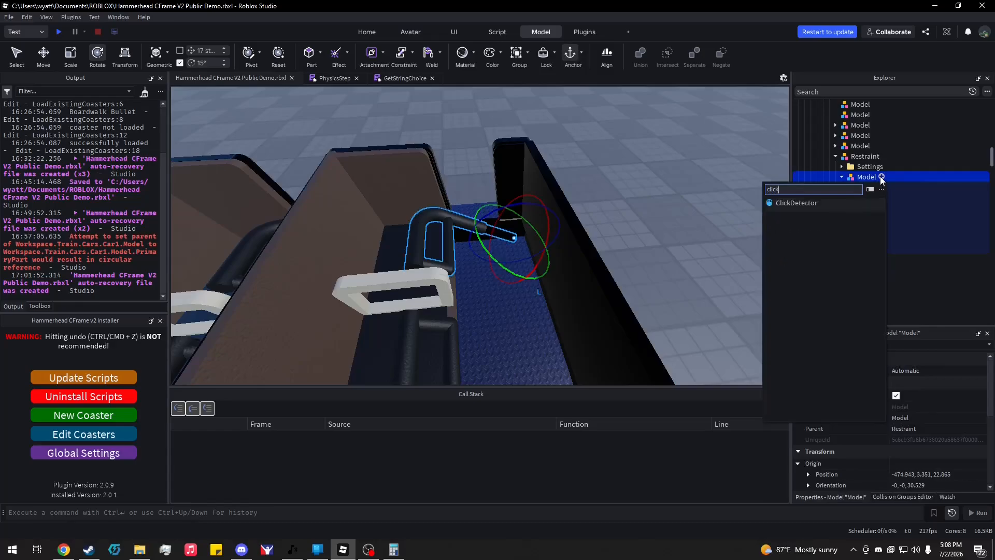
left_click(829, 203)
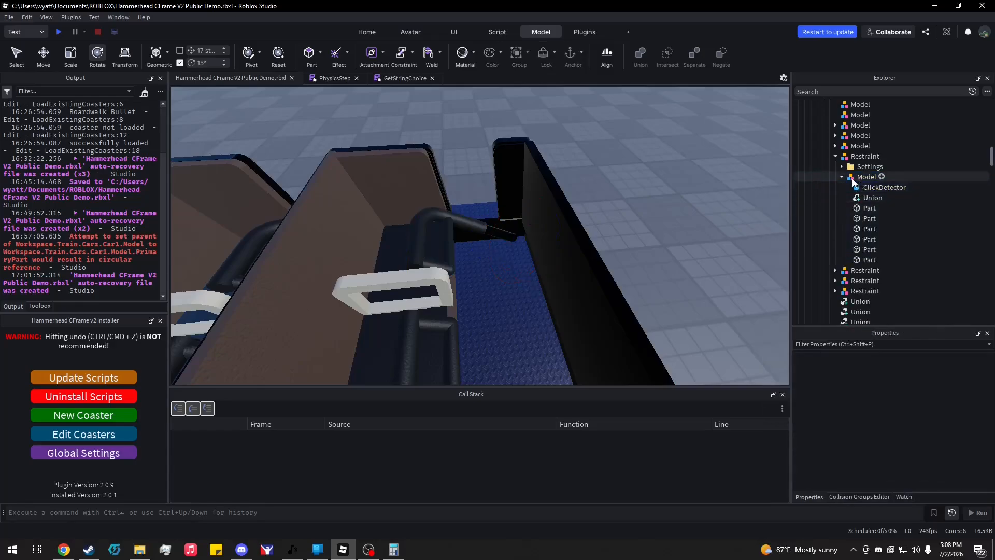
Insert a Part directly into the first Restraint and rename it Reference
left_click(886, 156)
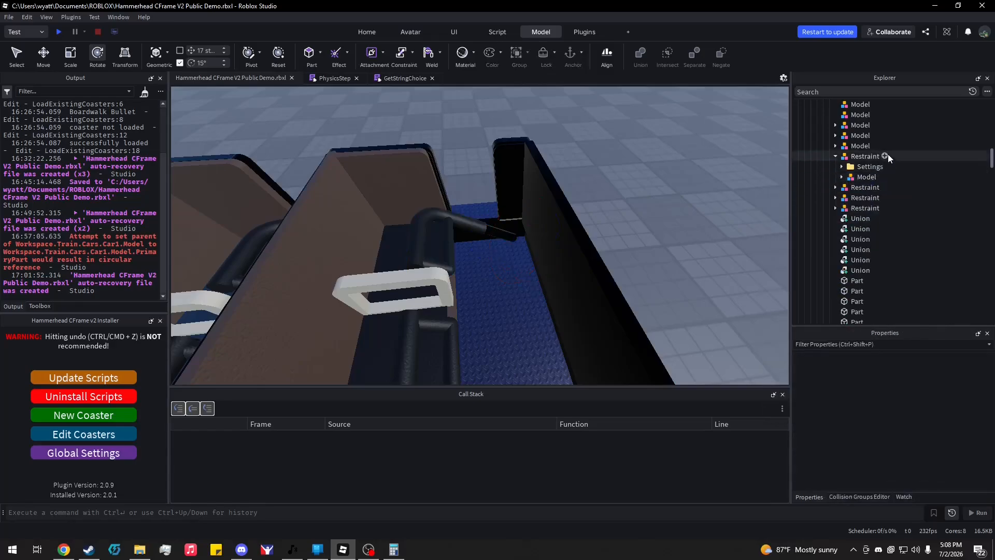
type("par")
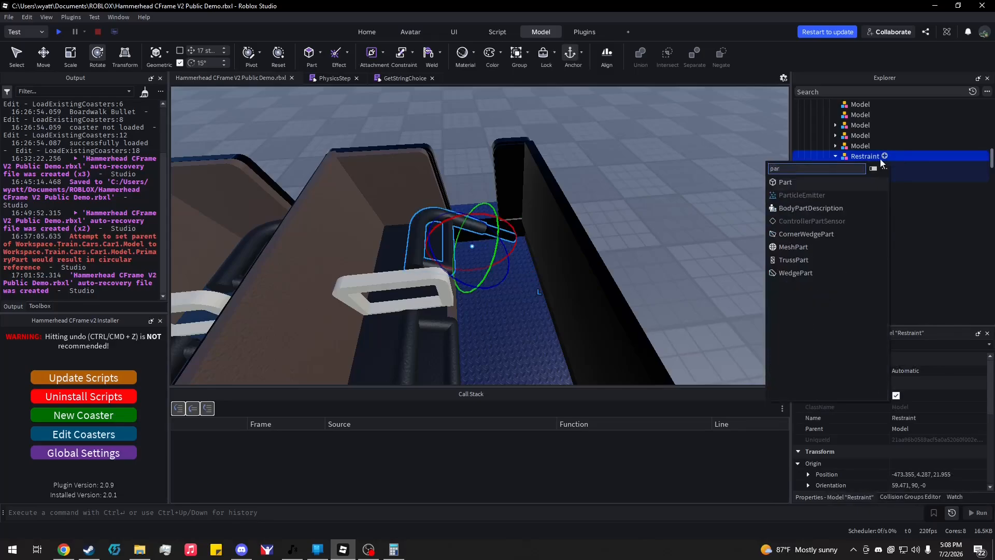
left_click(807, 186)
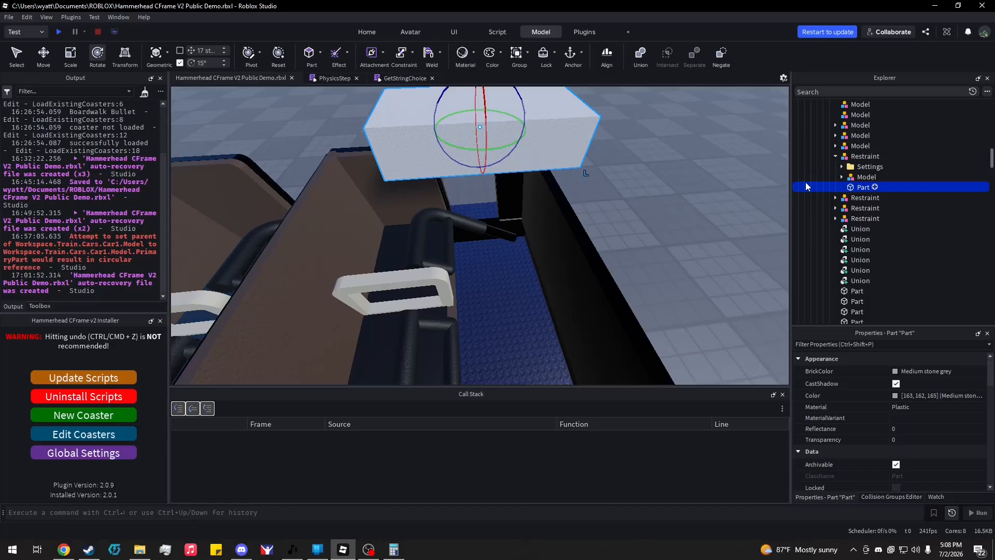
right_click_drag(673, 216, 670, 218)
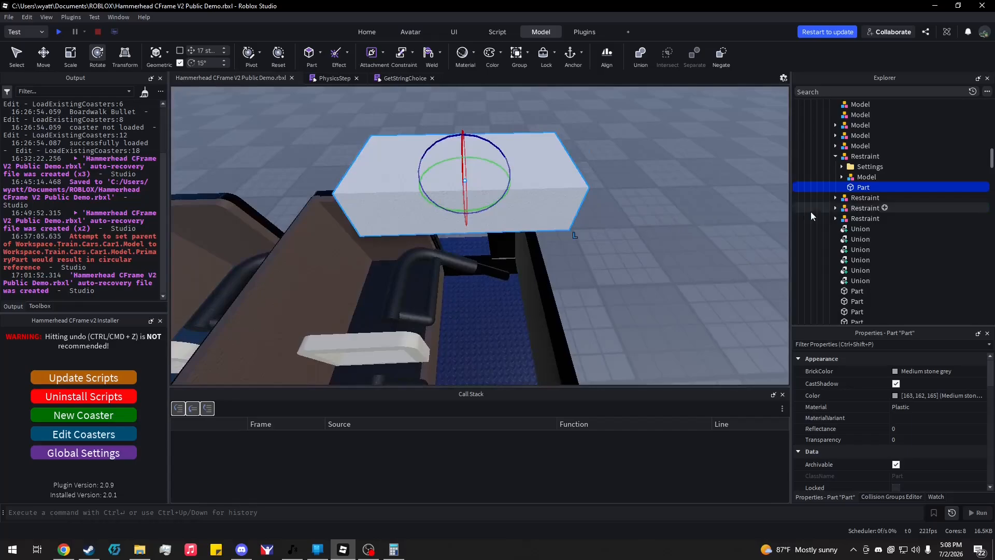
left_click(864, 187)
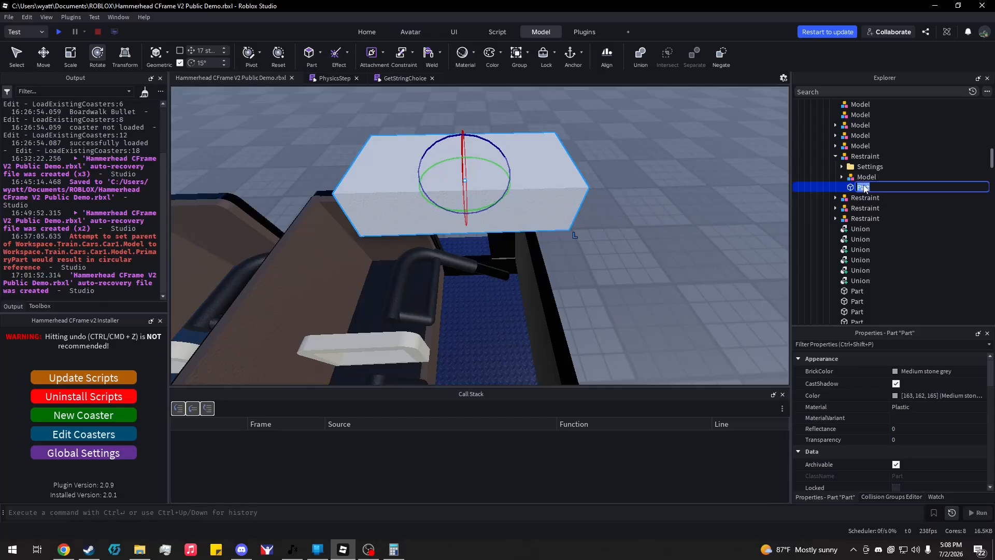
type("Reference")
key("Return")
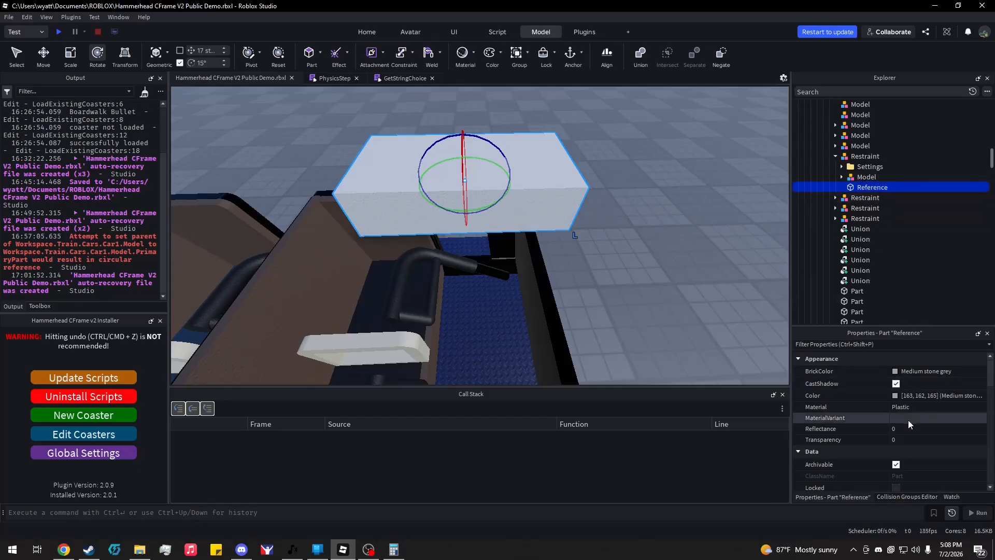
Set the Reference part's Transparency to 1 and its Size to 0.1, 0.1, 0.1
left_click(904, 439)
type("1")
key("Return")
scroll(913, 412, "down", 4)
left_click(911, 442)
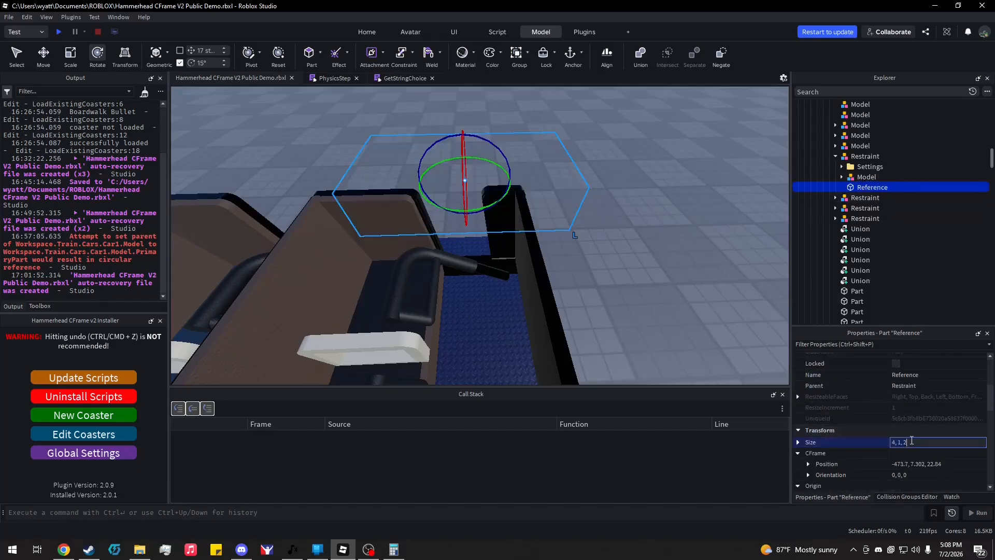
type(".1, 0.1, 0.1")
key("Return")
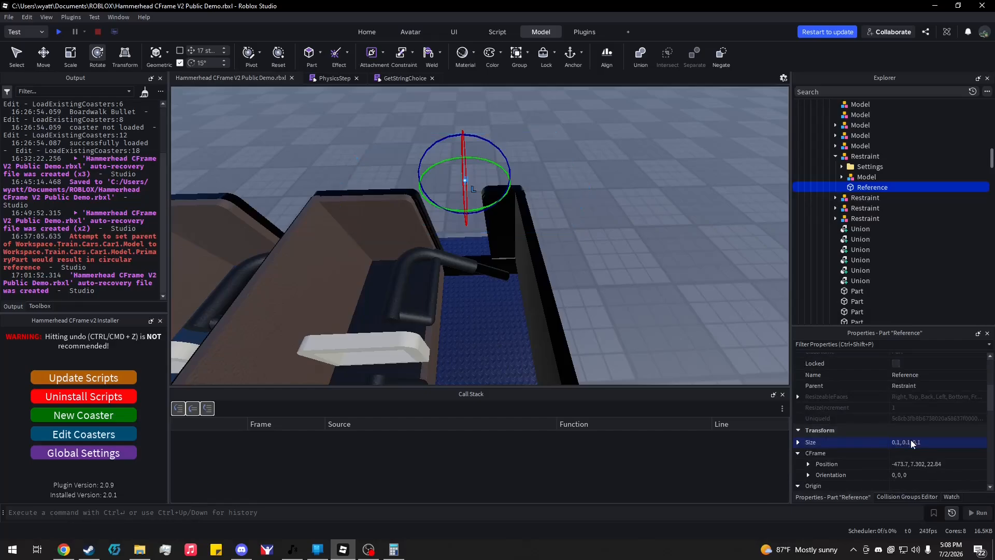
Anchor the Reference part and turn off its CanCollide property
scroll(921, 420, "down", 5)
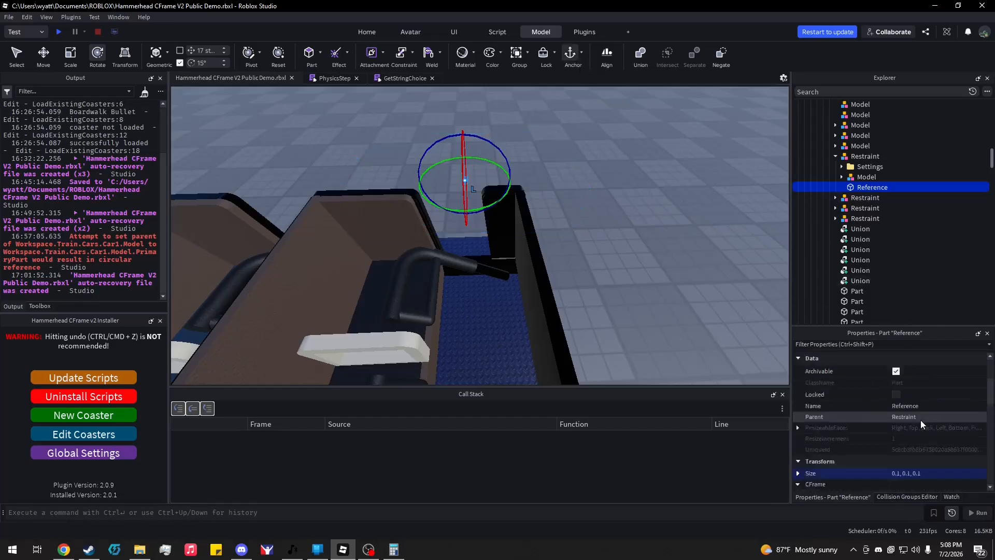
left_click(896, 456)
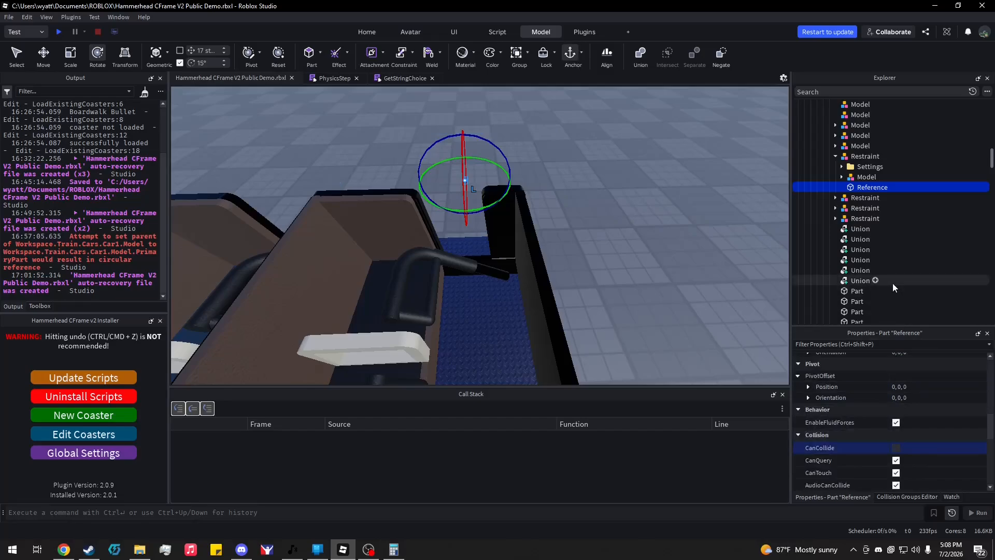
Copy the grouped model's WorldPivot position, -474.943, 3.351, 22.865, to the Reference part's Position
left_click(863, 176)
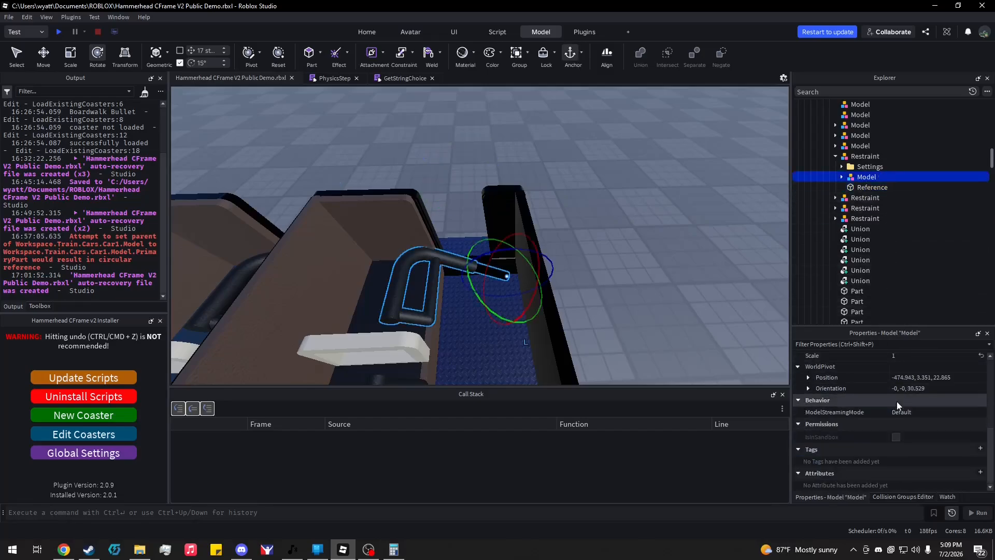
scroll(897, 402, "up", 1)
left_click(910, 412)
left_click(871, 187)
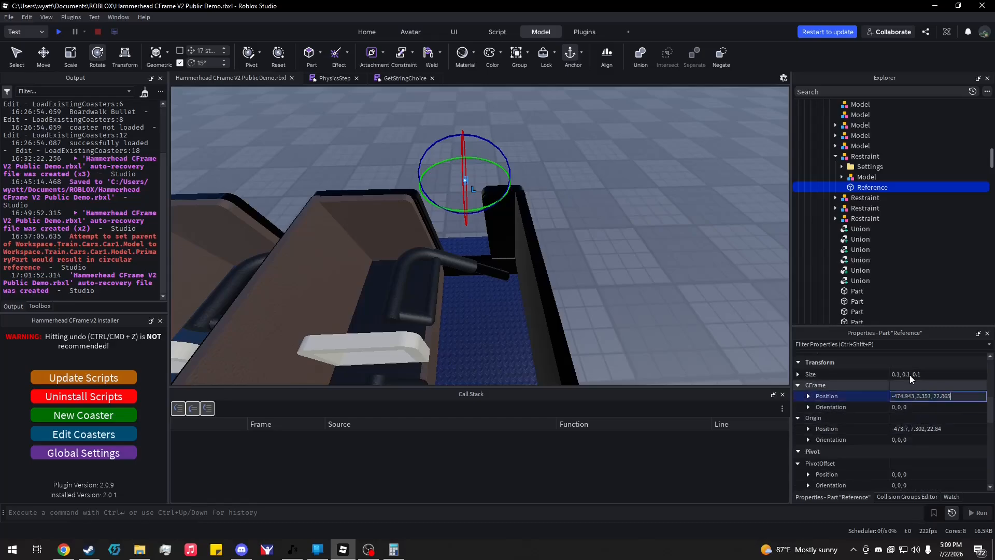
Set the Reference part's Orientation to the grouped model's pivot orientation, 0, 0, 30.529, and compare how both are placed
left_click(866, 176)
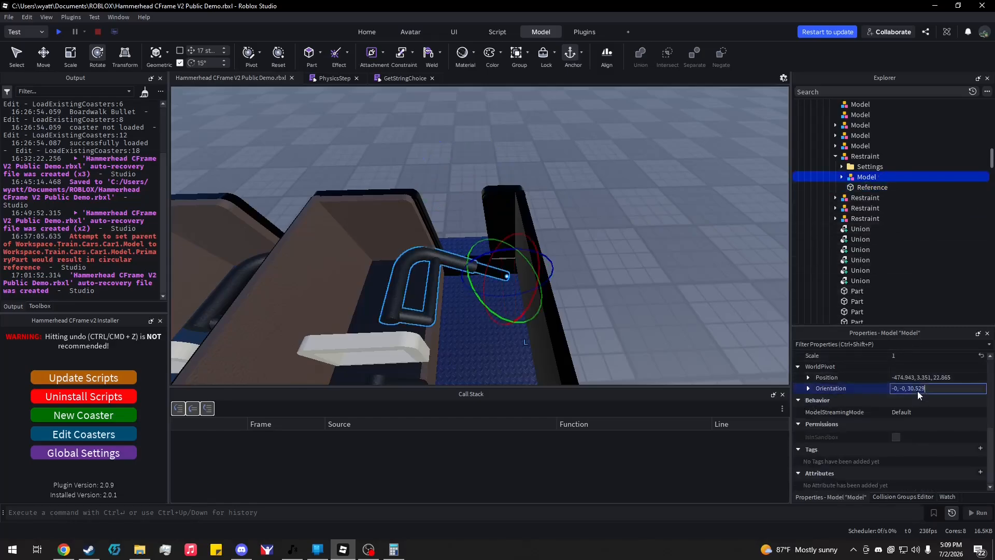
left_click(862, 187)
left_click(921, 434)
type("0, 0, 30.529")
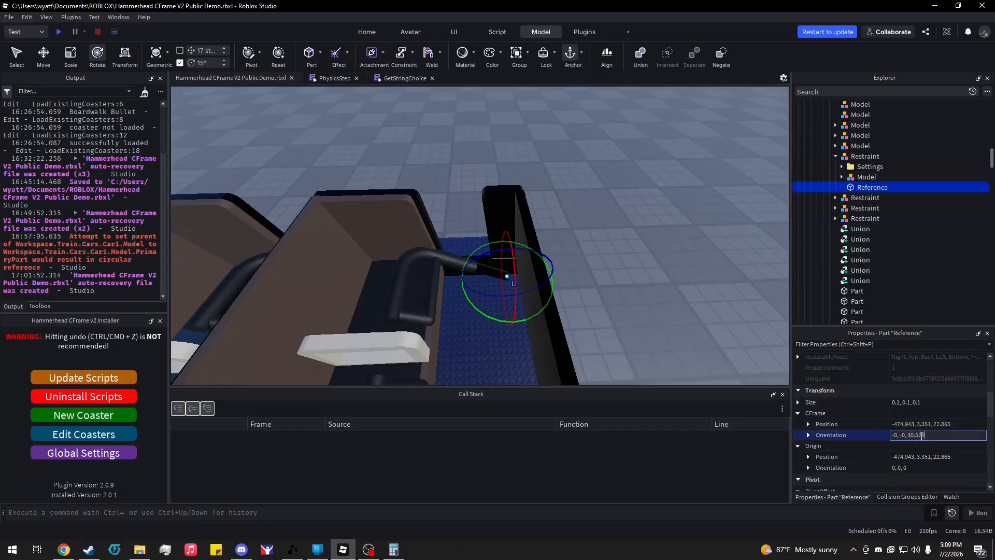
key("Return")
right_click_drag(670, 254, 670, 253)
left_click(858, 177)
left_click(860, 189)
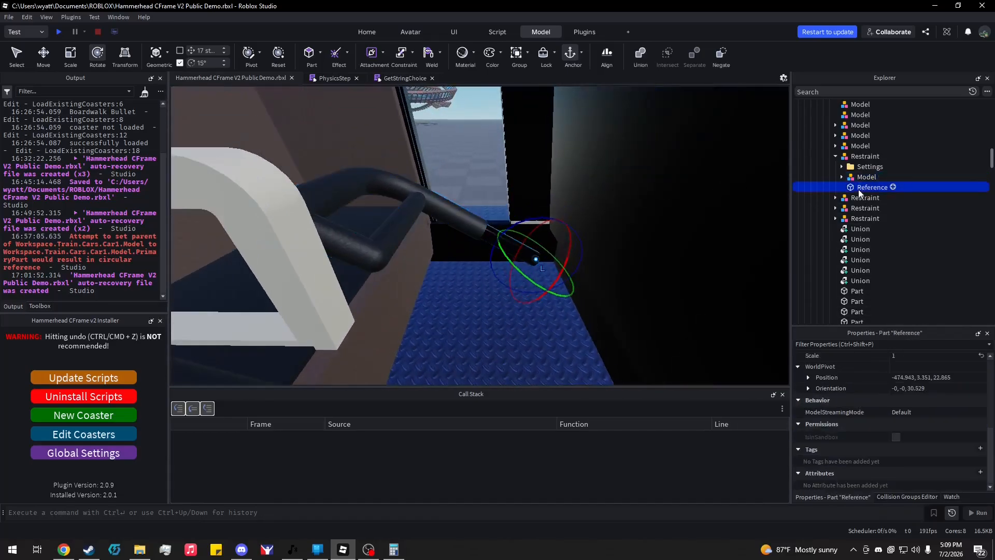
left_click(858, 179)
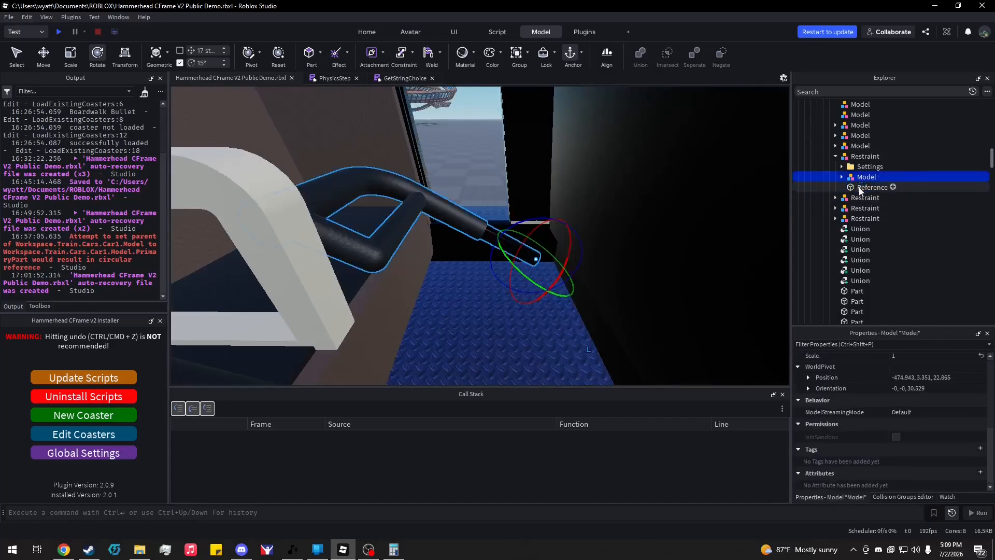
left_click(859, 190)
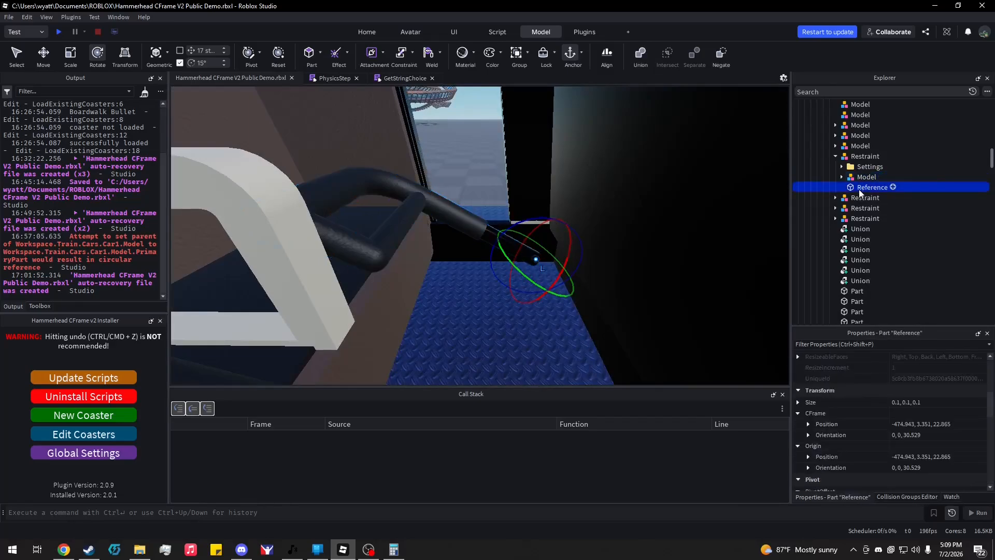
Insert a Sound into the first Restraint's Reference part and rename it RestraintClose
left_click(894, 188)
type("sound")
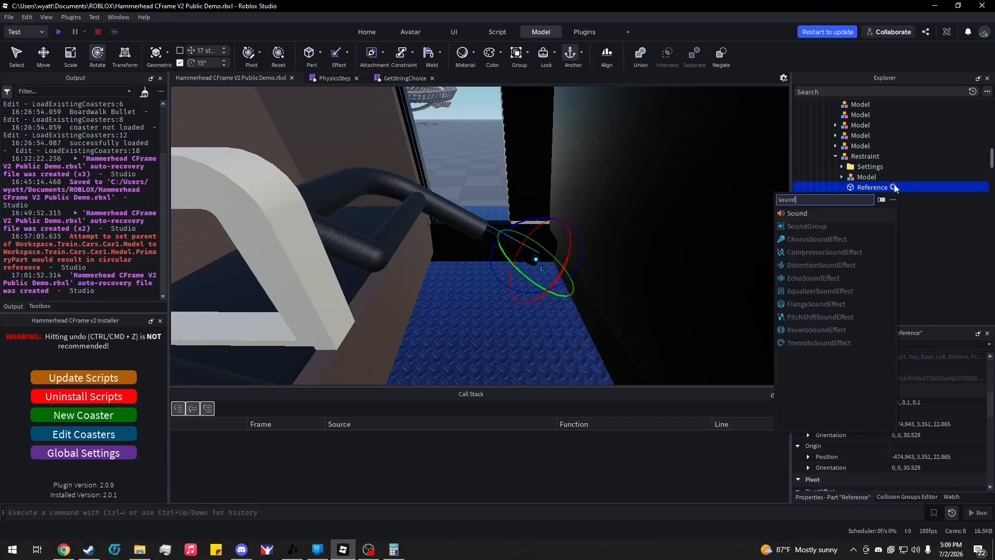
left_click(821, 214)
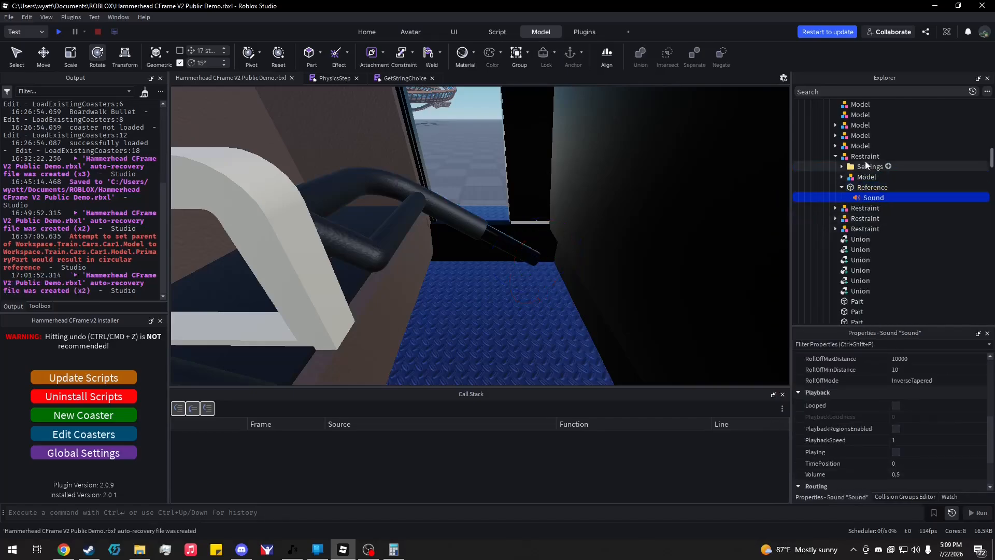
left_click(870, 199)
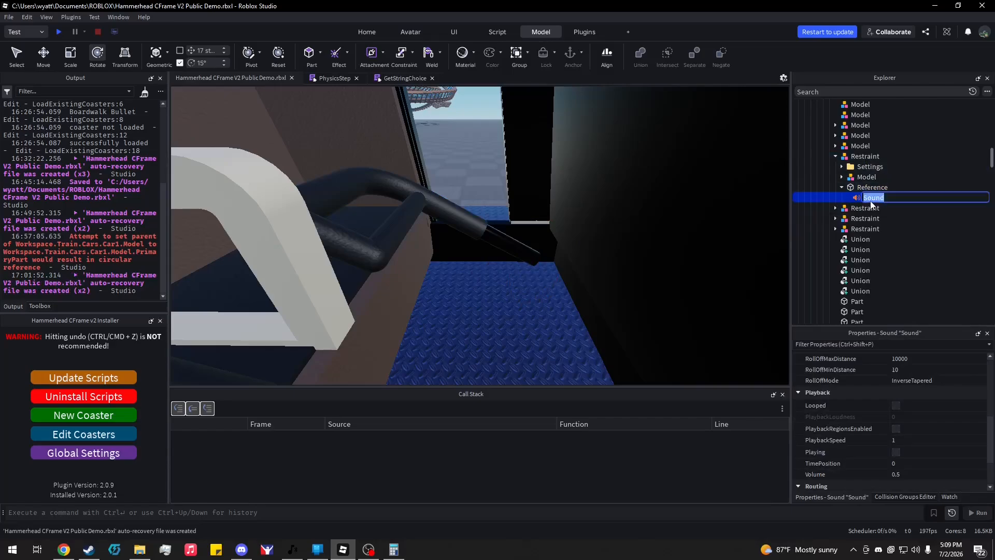
type("RestraintClose")
key("Return")
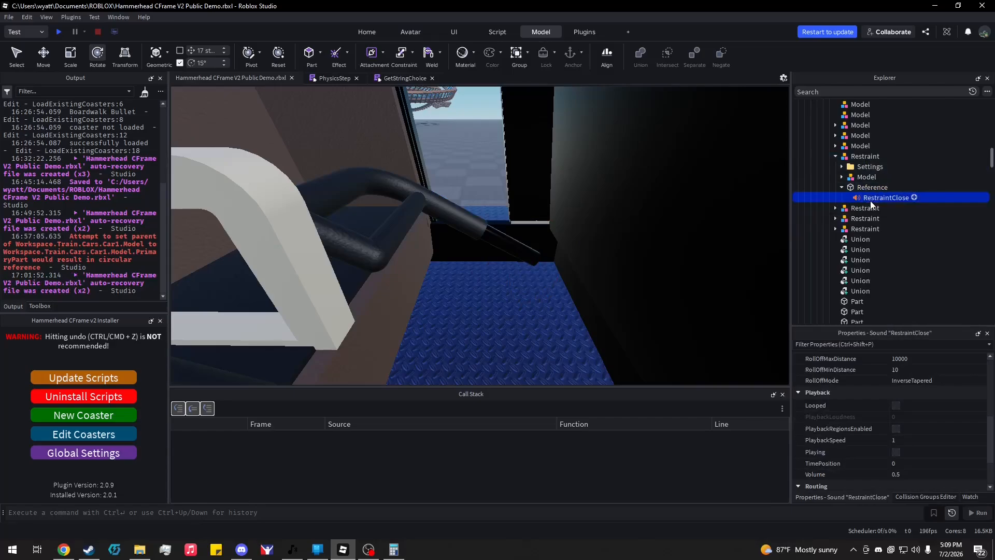
Duplicate the RestraintClose sound and rename the copy RestraintOpen
key("ctrl+d")
key("F2")
type("RestraintOpen")
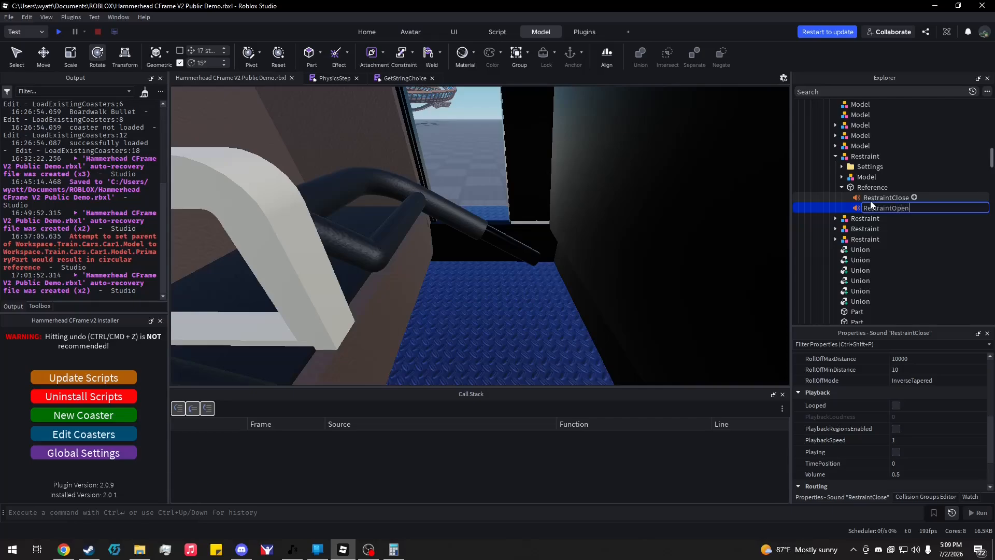
key("Return")
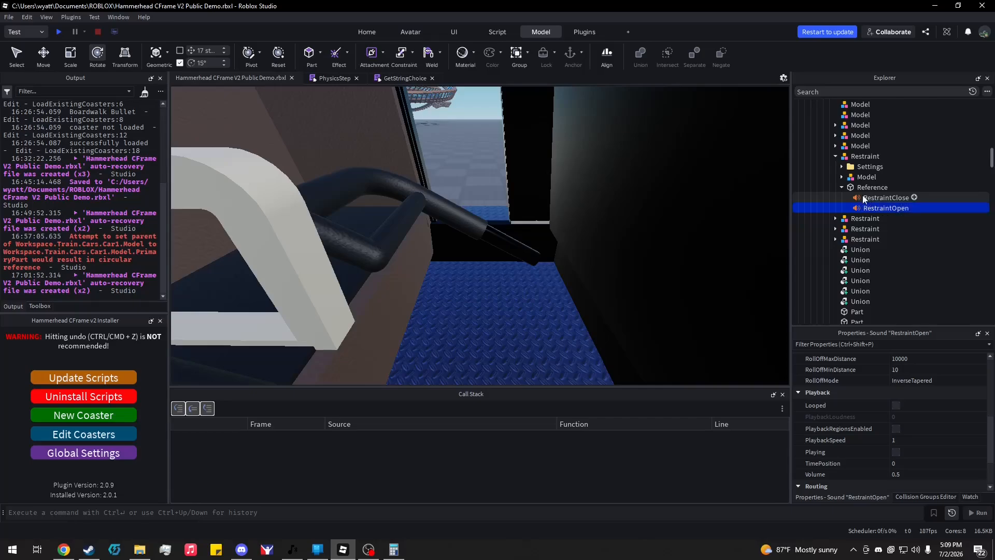
Replace both new sounds with the RestraintClose and RestraintOpen sounds copied from the second Restraint's Reference part, and preview RestraintClose
left_click(873, 199, "ctrl")
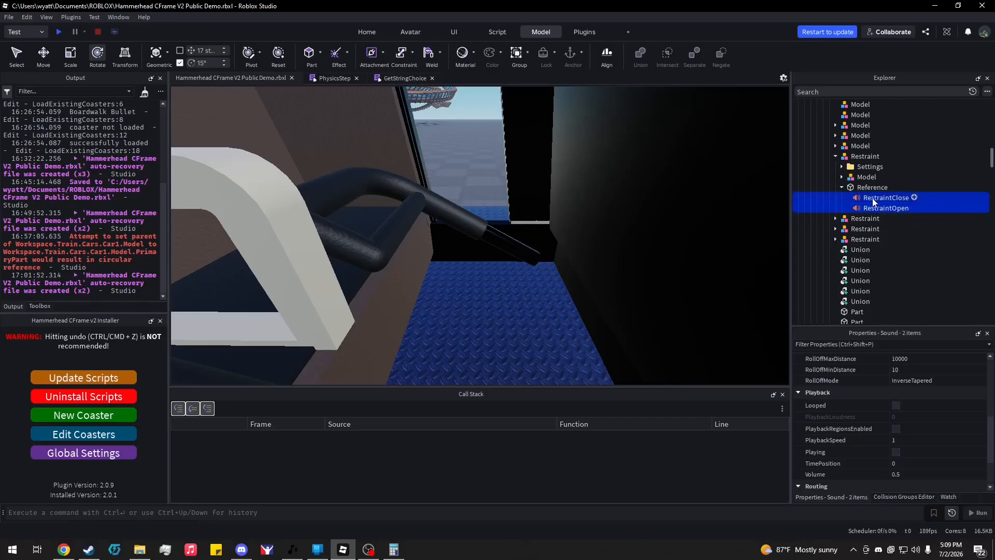
key("ctrl+x")
left_click(835, 198)
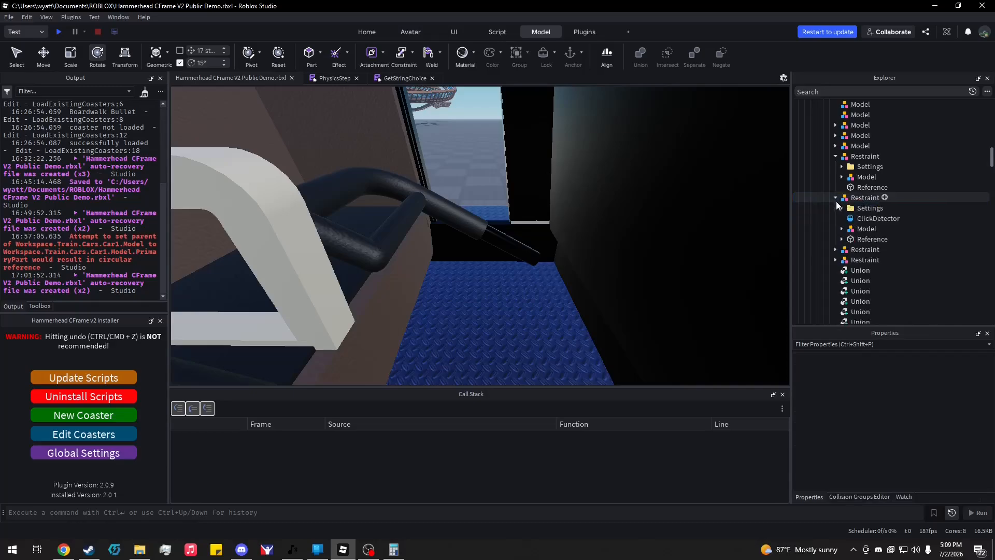
left_click(839, 235)
key("ctrl+shift+v")
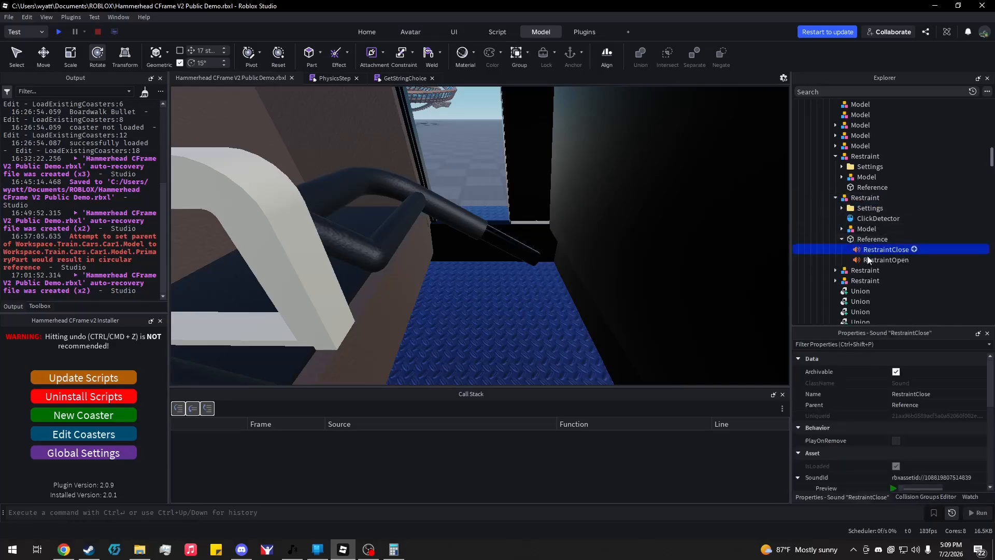
left_click(841, 239)
left_click(835, 198)
left_click(855, 187)
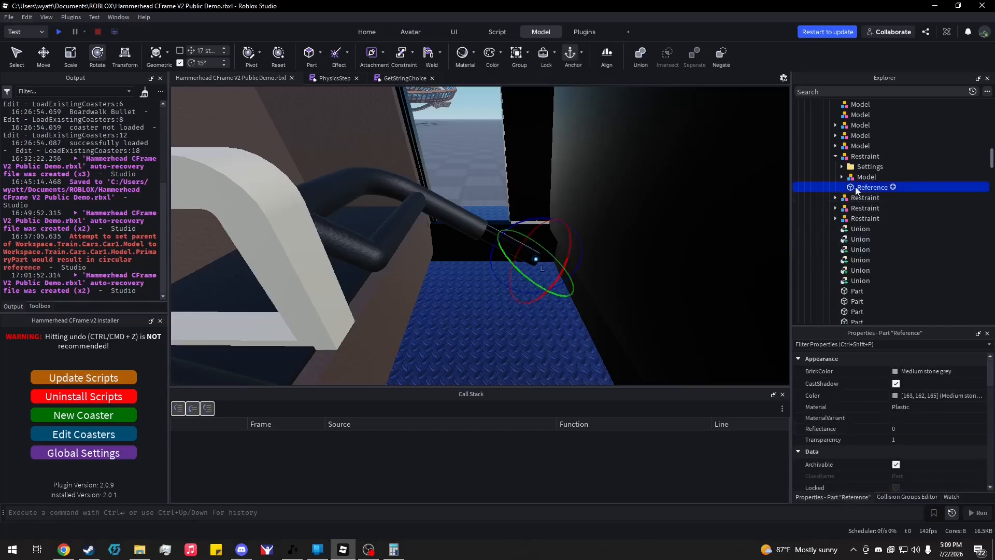
key("ctrl+shift+v")
left_click(875, 198)
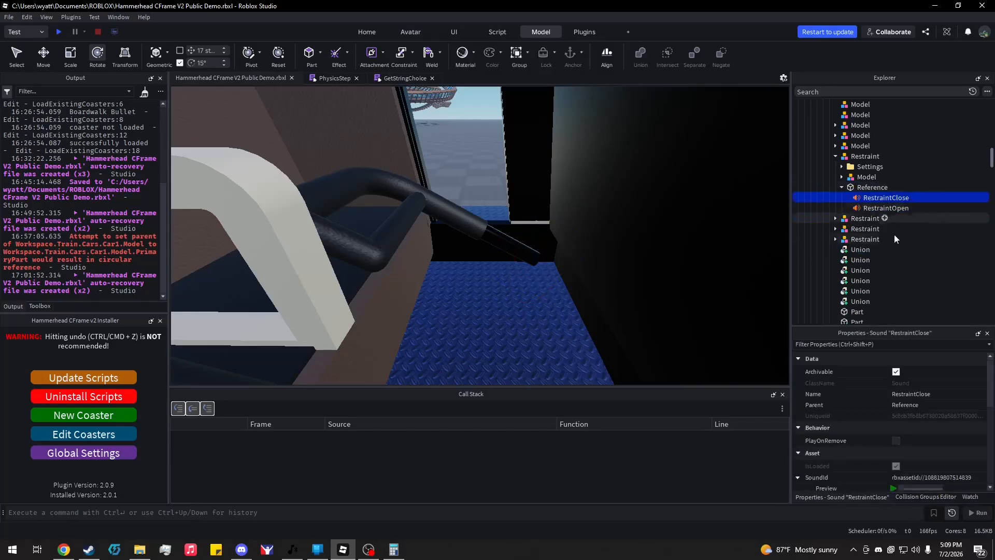
left_click(894, 488)
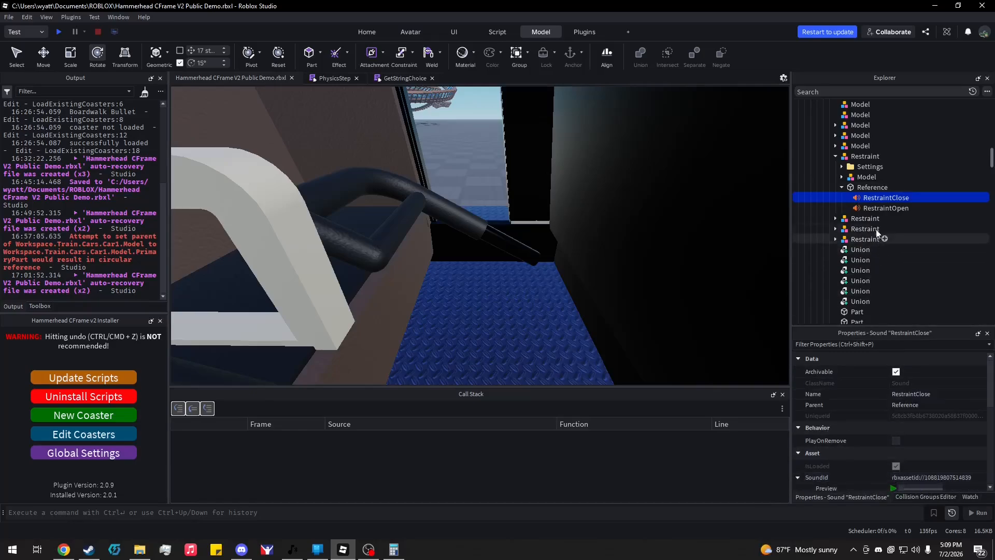
Collapse the first Restraint's Reference part, Car1's Model, and the Car2 and Car1 hierarchies
left_click(841, 187)
scroll(825, 184, "up", 4)
scroll(870, 209, "up", 3)
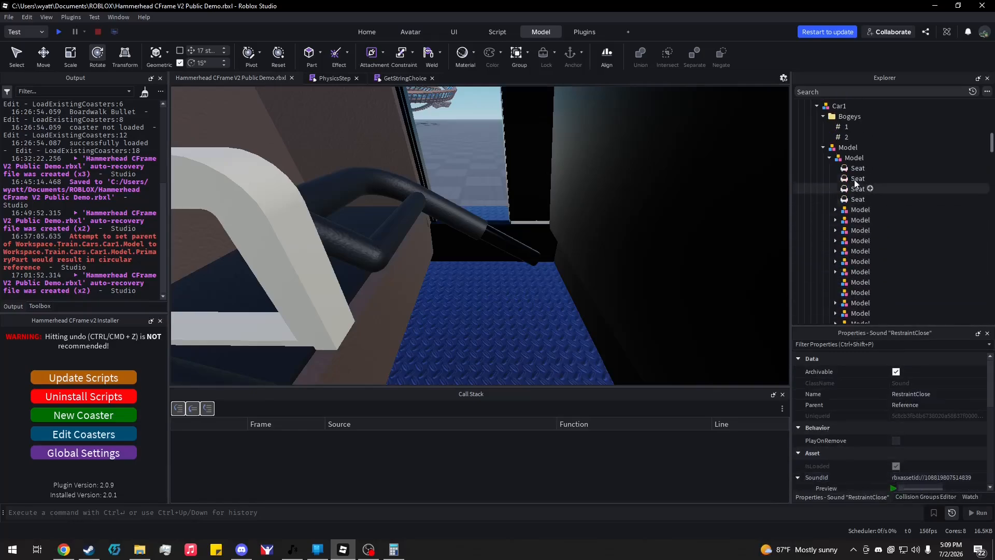
left_click(822, 148)
scroll(844, 229, "up", 3)
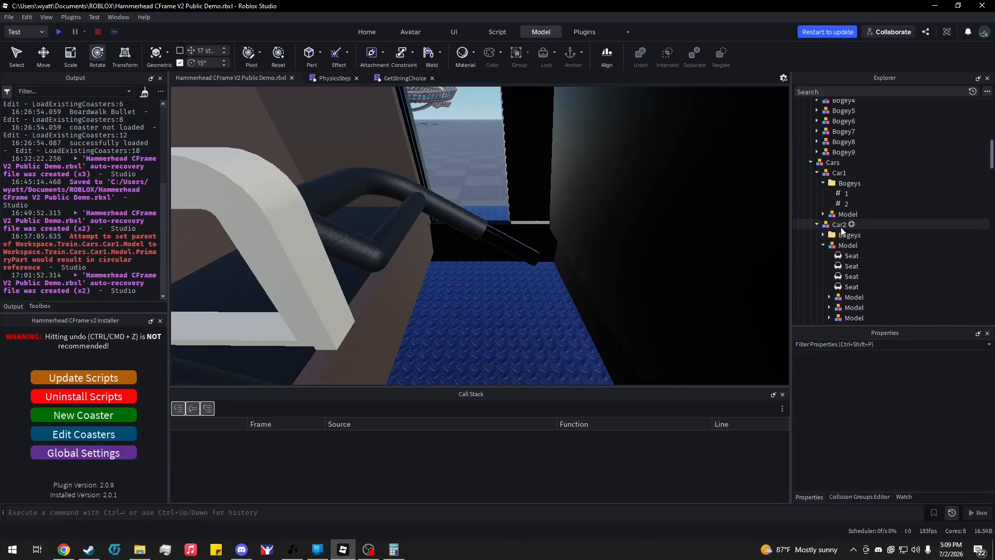
left_click(817, 225)
left_click(817, 173)
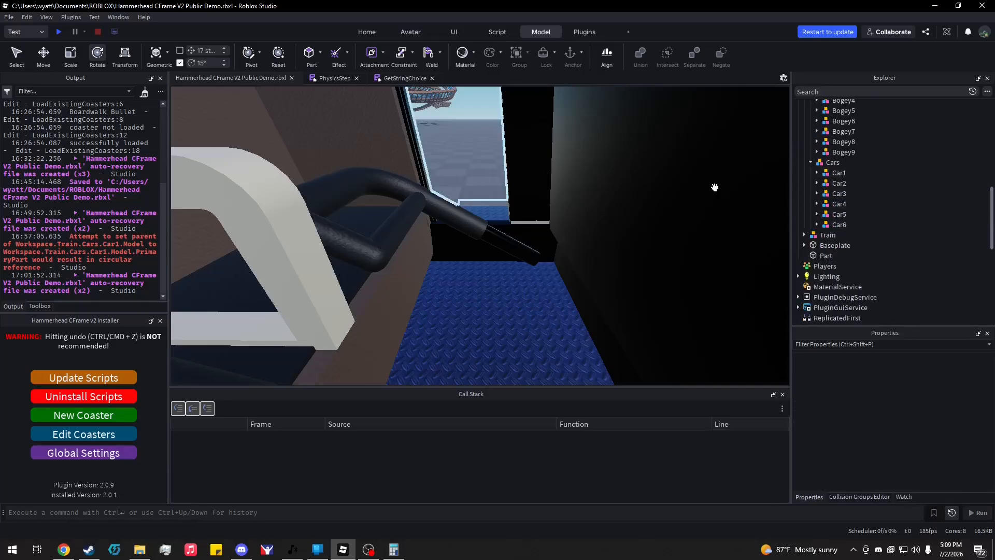
Look over the train's row of cars and examine the seats and restraints of the front car from above
key("s")
right_click_drag(707, 176, 629, 203)
key("s")
key("ctrl+1")
key("s")
key("a")
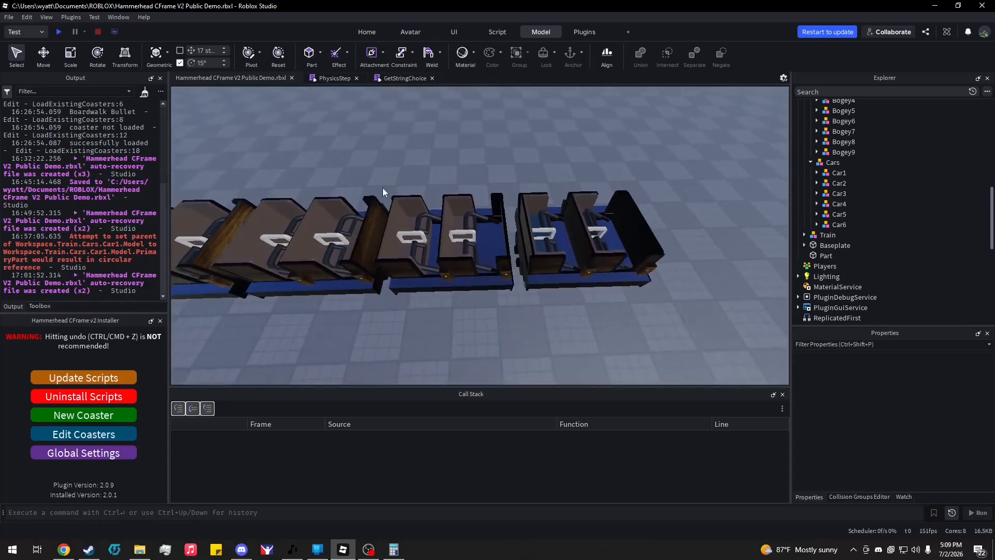
key("w")
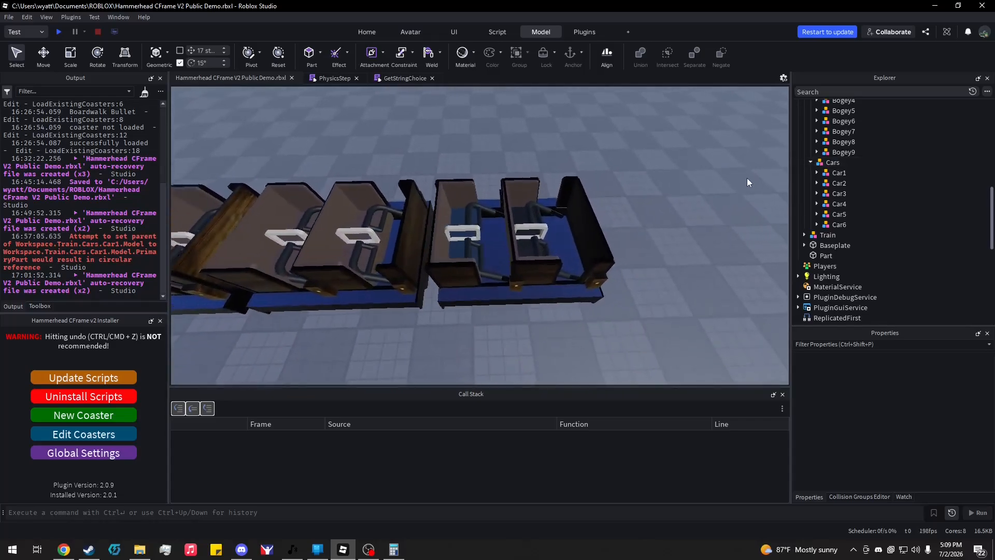
key("w")
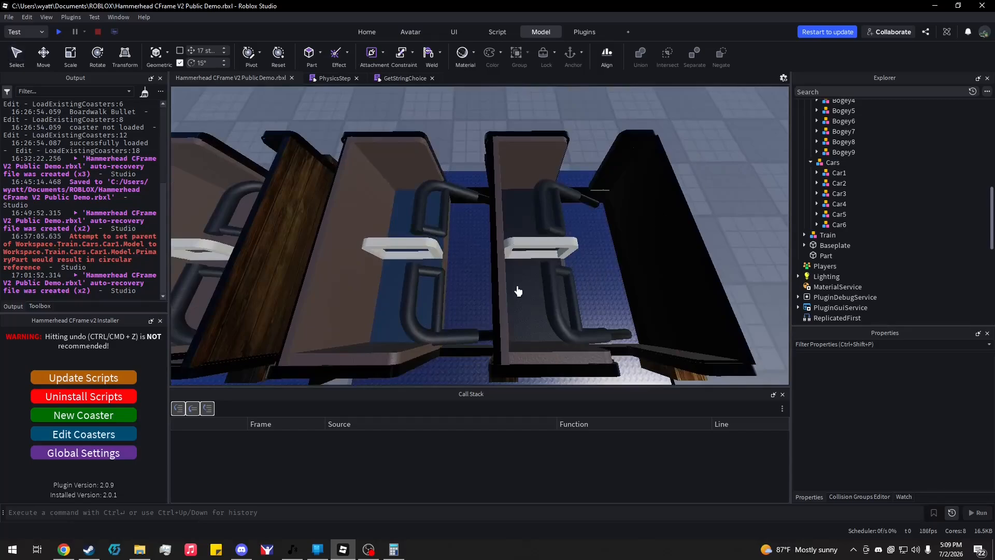
Set the Transparency of all four Seats in Car1's inner Model to 1
left_click(817, 173)
left_click(823, 183)
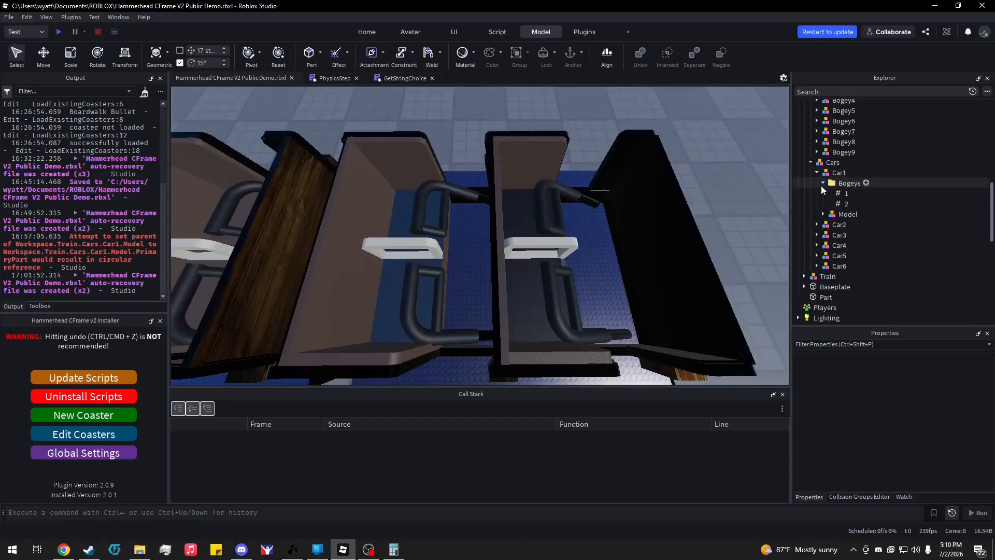
left_click(823, 214)
left_click(829, 224)
left_click(856, 235)
left_click(856, 266, "shift")
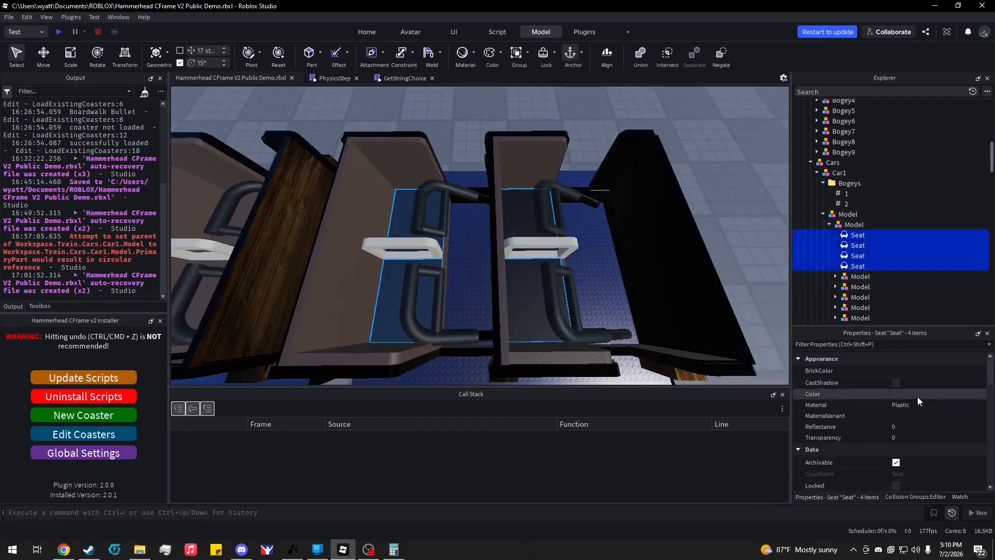
left_click(907, 437)
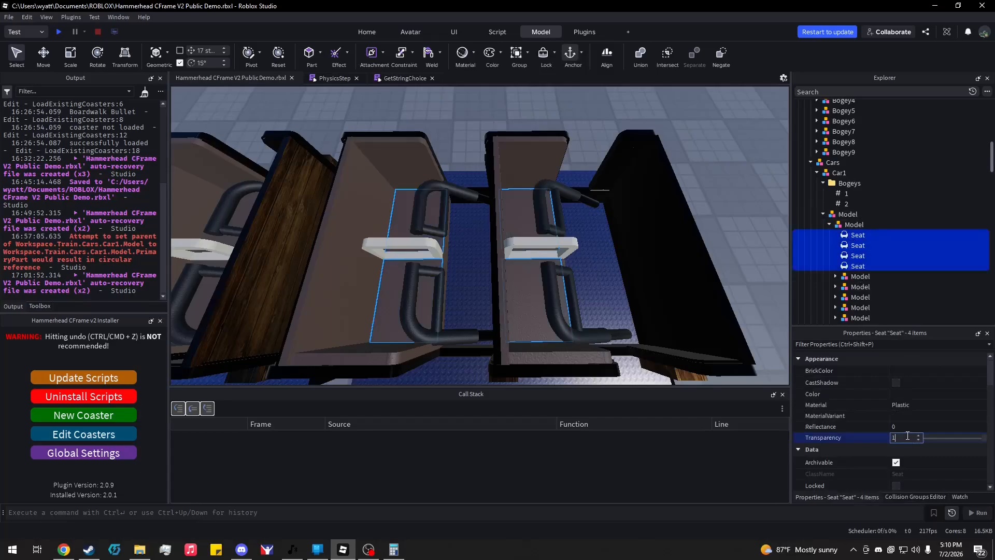
left_click(732, 317)
Open the Boardwalk Bullet coaster for editing in the Hammerhead CFrame installer and bring up its list of trains
right_click_drag(732, 318, 709, 311)
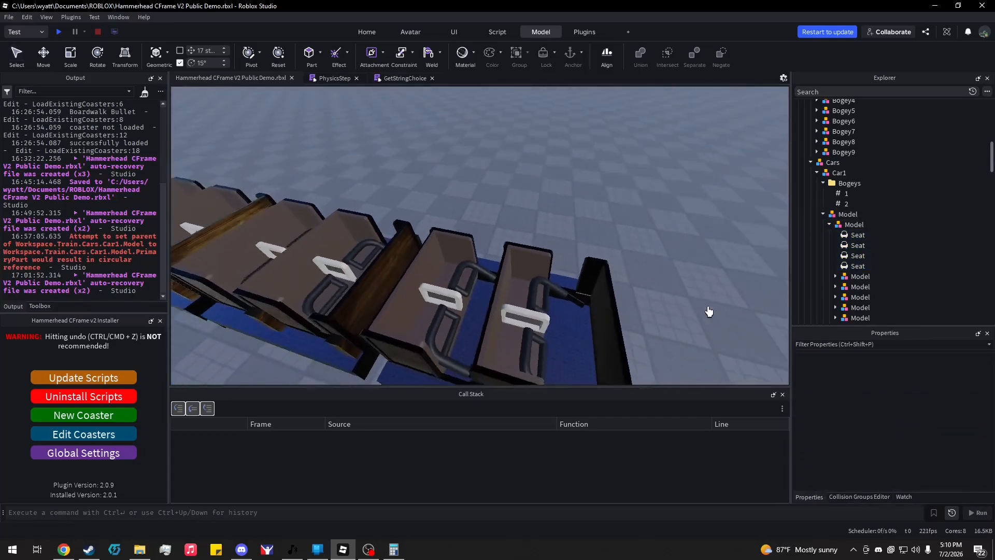
key("s")
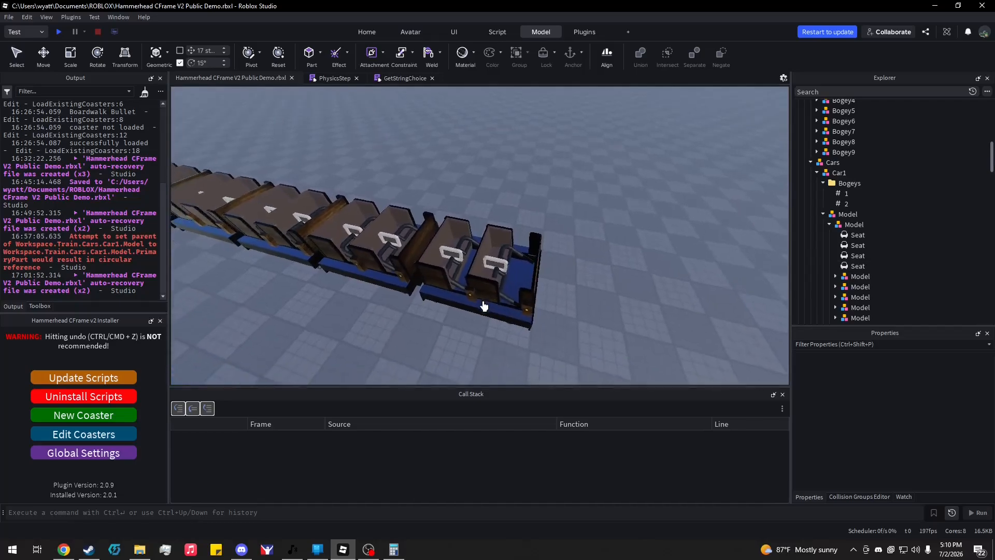
right_click_drag(484, 307, 567, 293)
key("d")
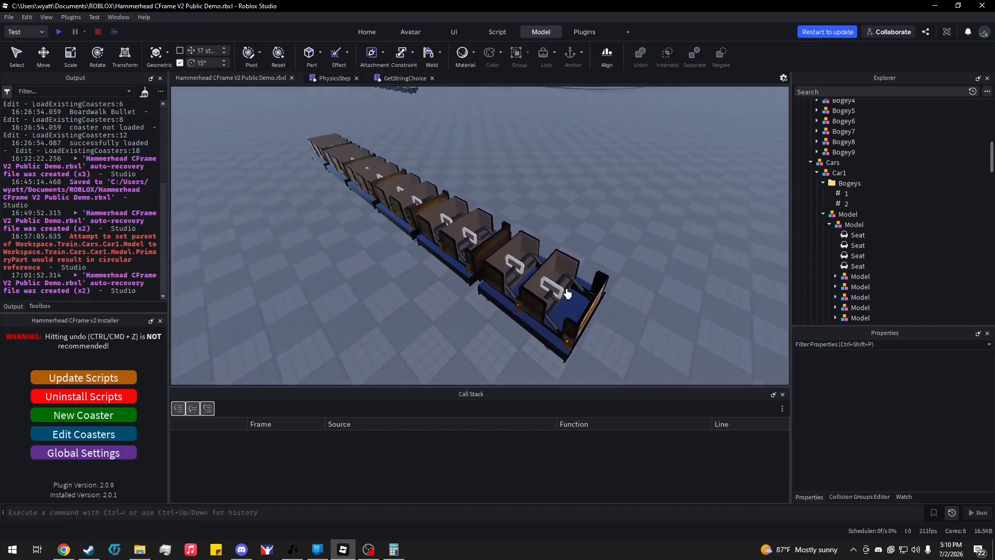
left_click(120, 432)
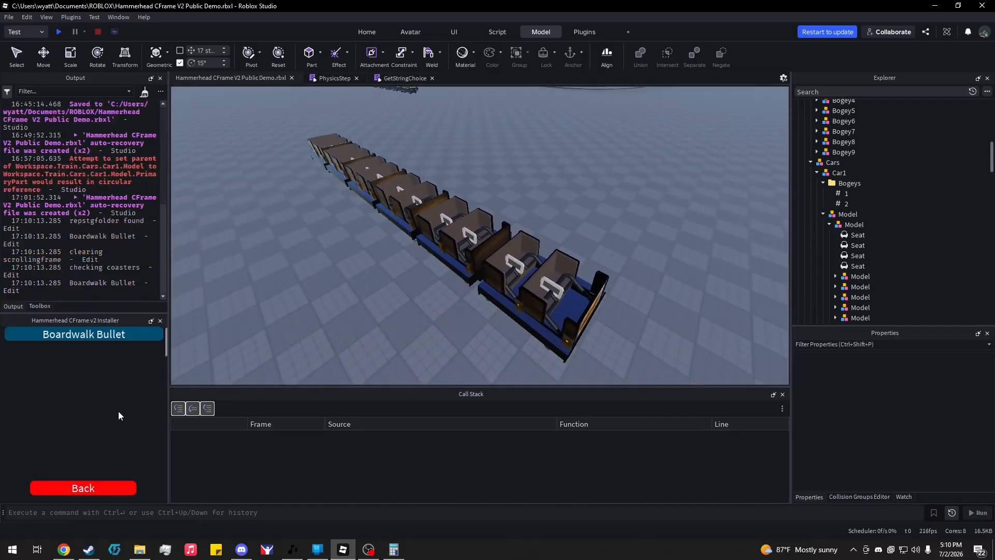
left_click(107, 339)
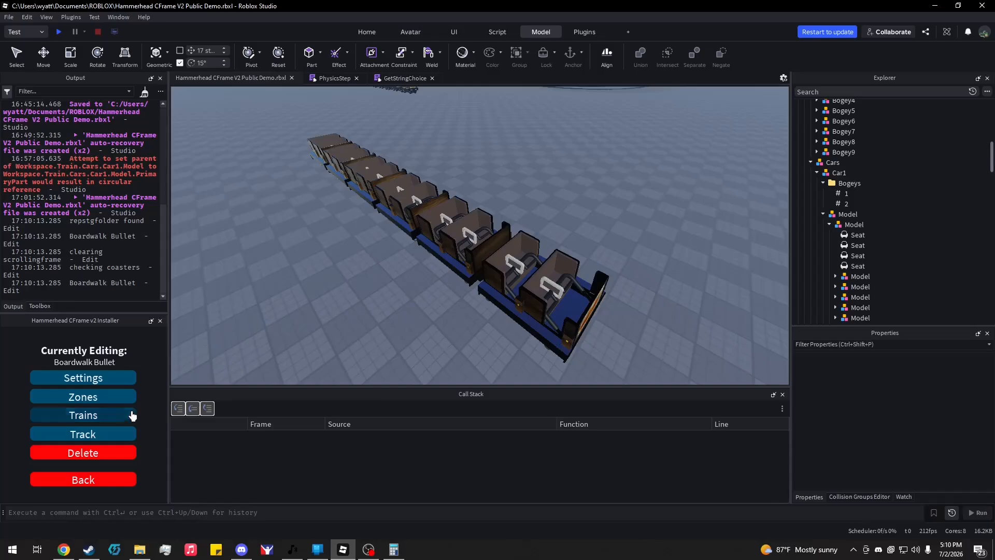
left_click(115, 420)
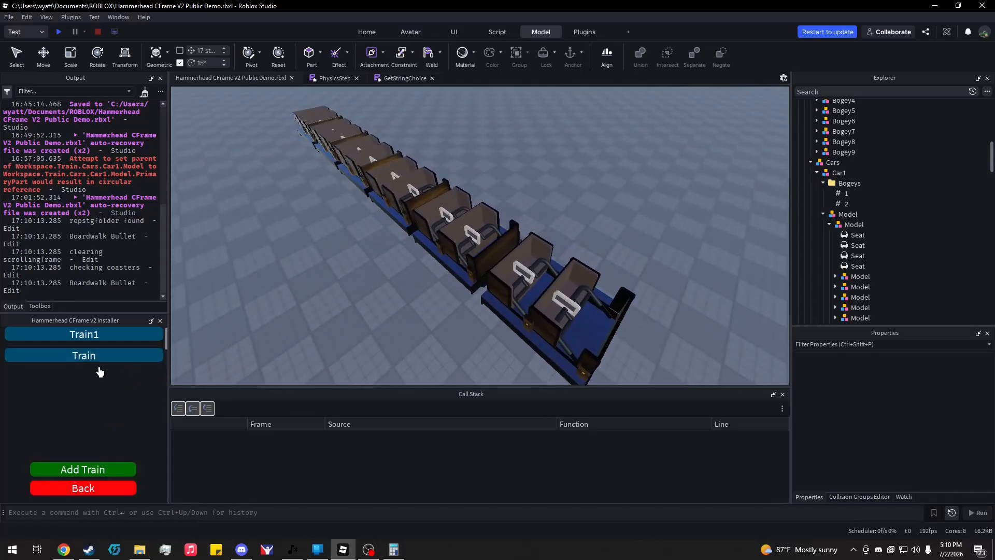
right_click_drag(278, 360, 279, 363)
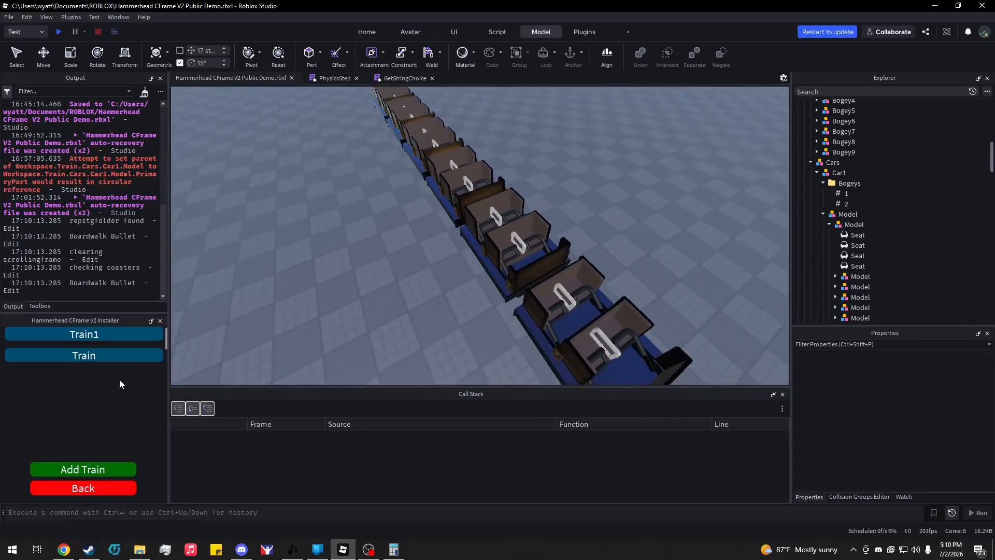
Add the Train model from Workspace to the Boardwalk Bullet coaster as a new train
left_click(99, 470)
left_click(534, 269)
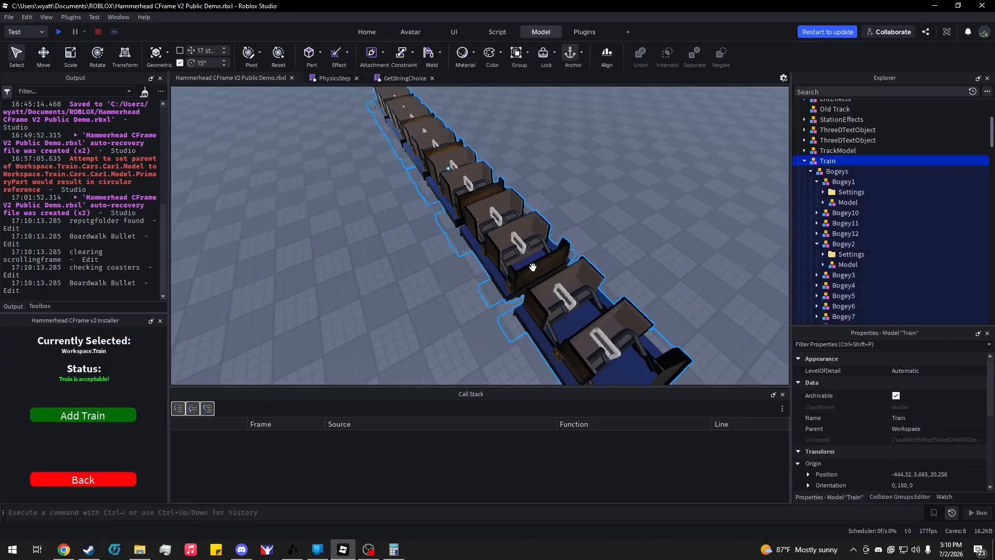
left_click(104, 418)
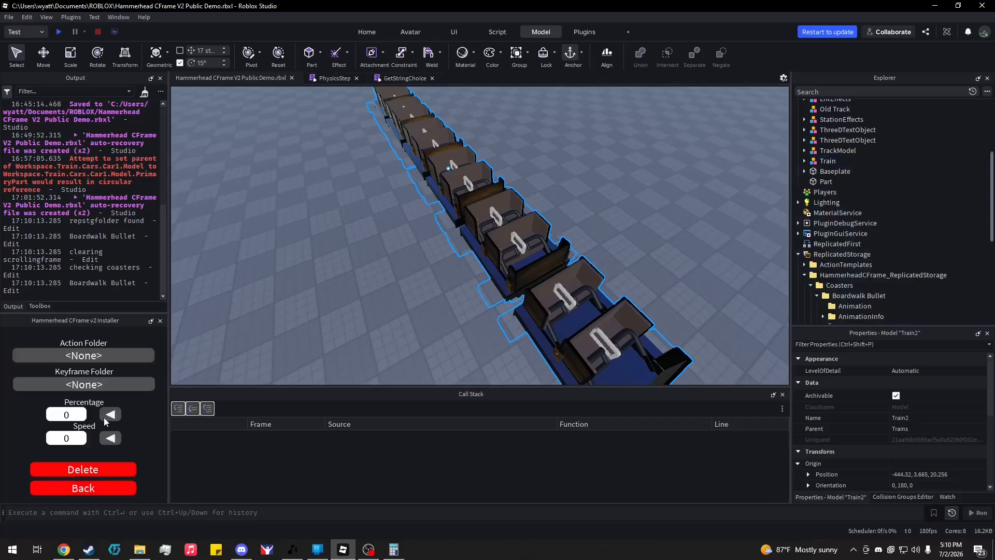
Examine the coaster's Trains folder in ReplicatedStorage and look over the added train in the scene
scroll(407, 330, "down", 5)
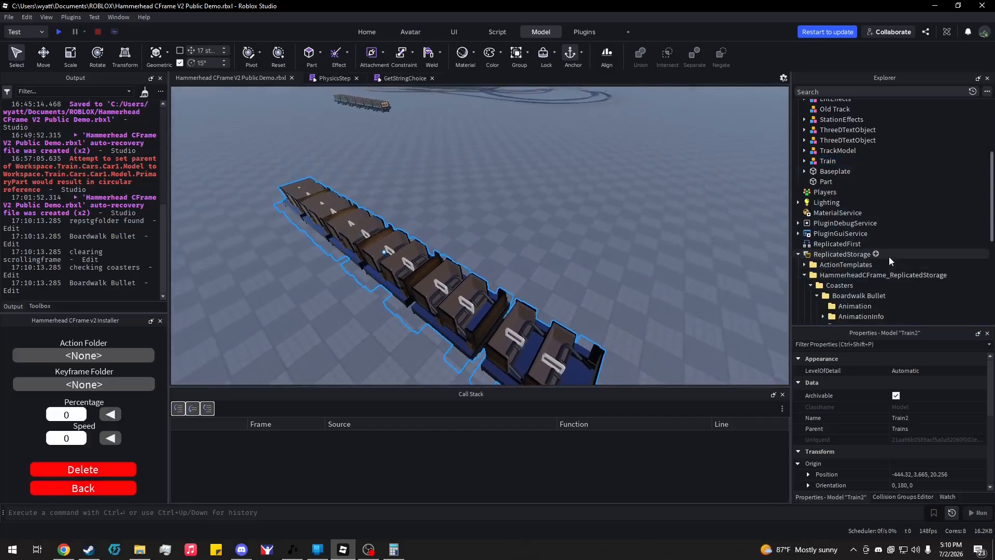
scroll(888, 256, "up", 2)
scroll(885, 257, "down", 7)
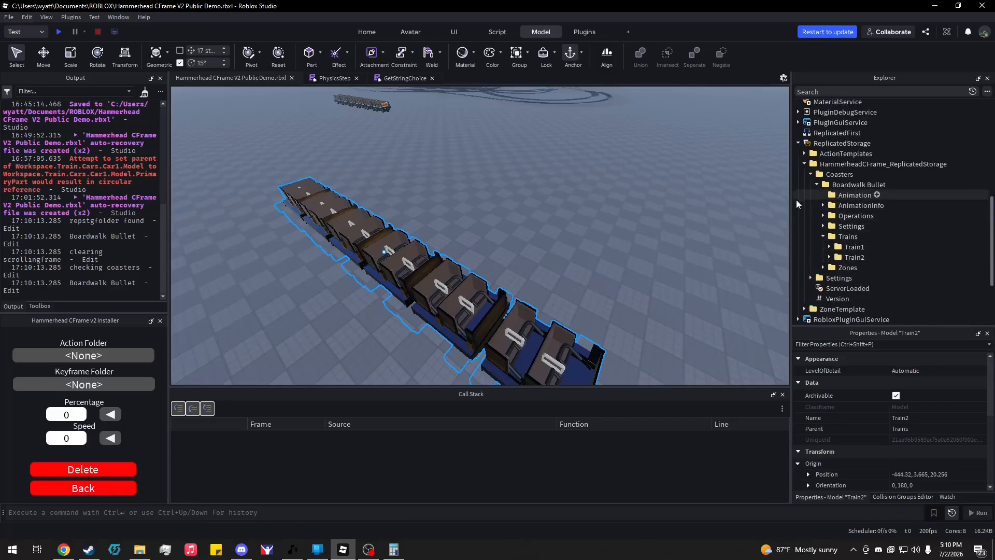
right_click_drag(642, 223, 322, 339)
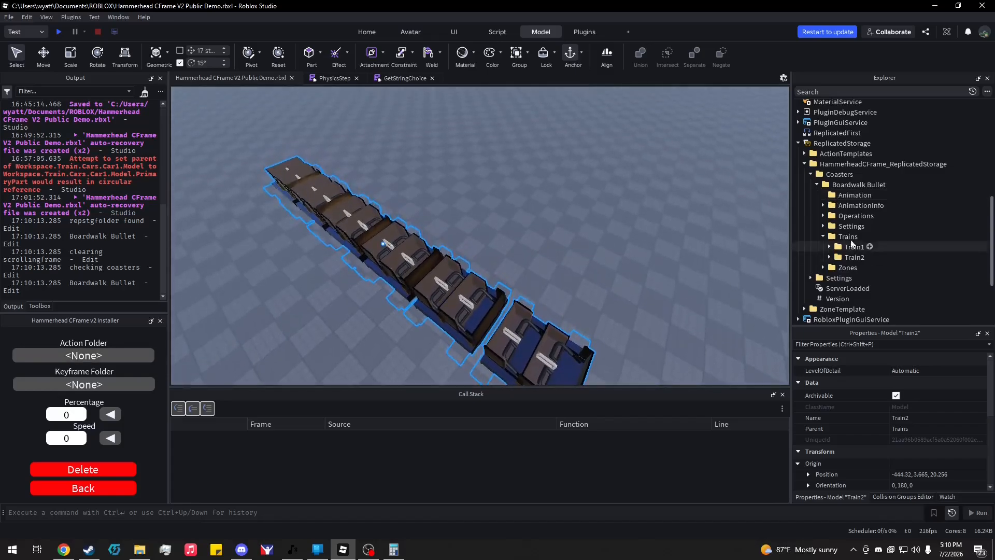
right_click_drag(505, 272, 506, 271)
right_click_drag(505, 271, 282, 302)
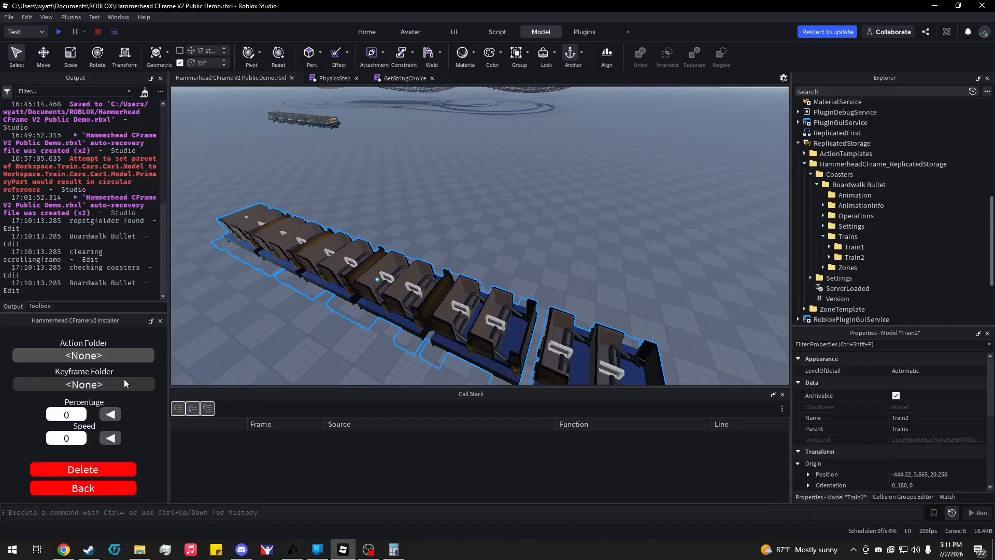
right_click_drag(281, 303, 283, 304)
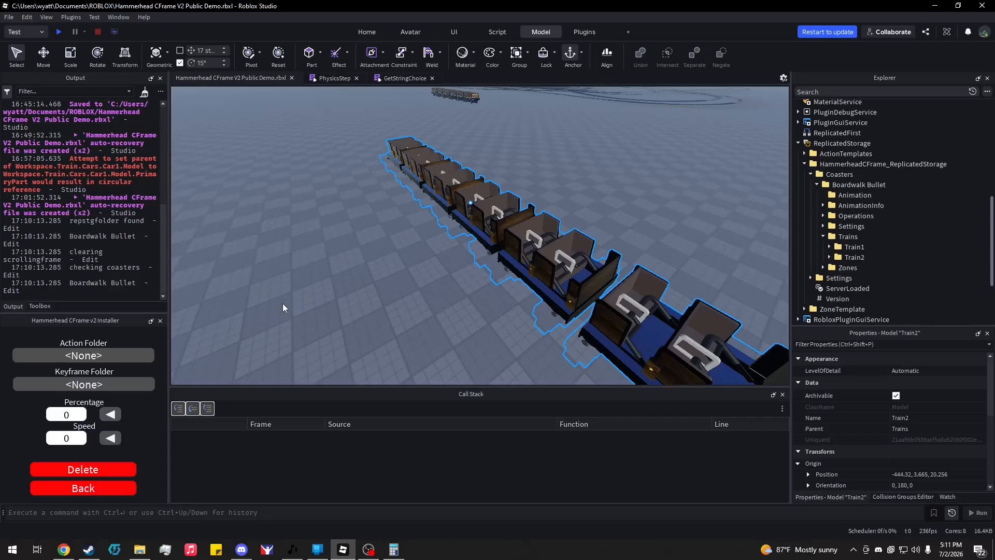
right_click_drag(282, 304, 282, 307)
Expand the Boardwalk Bullet Trains model in the workspace, collapse Train2's hierarchy and select Train2
left_click(282, 304)
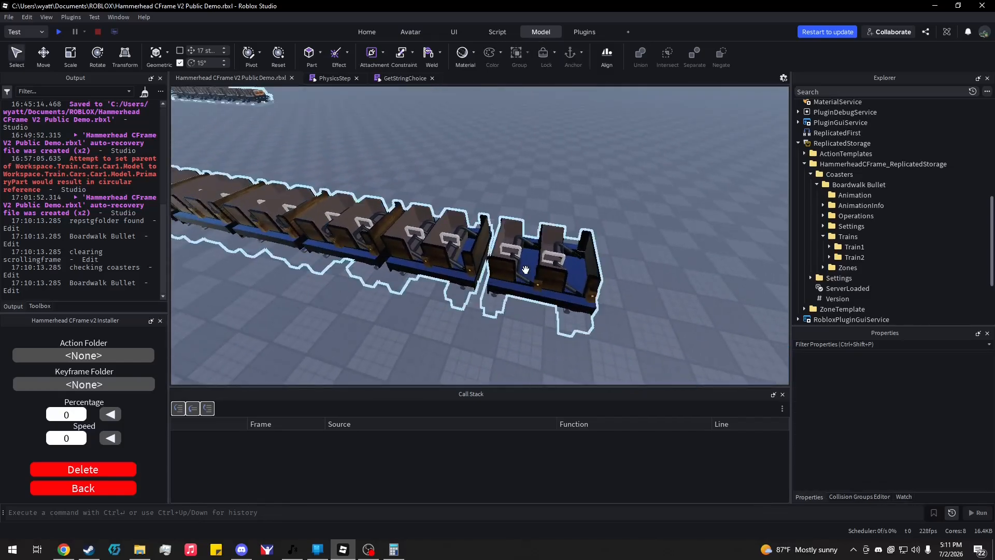
left_click(522, 265)
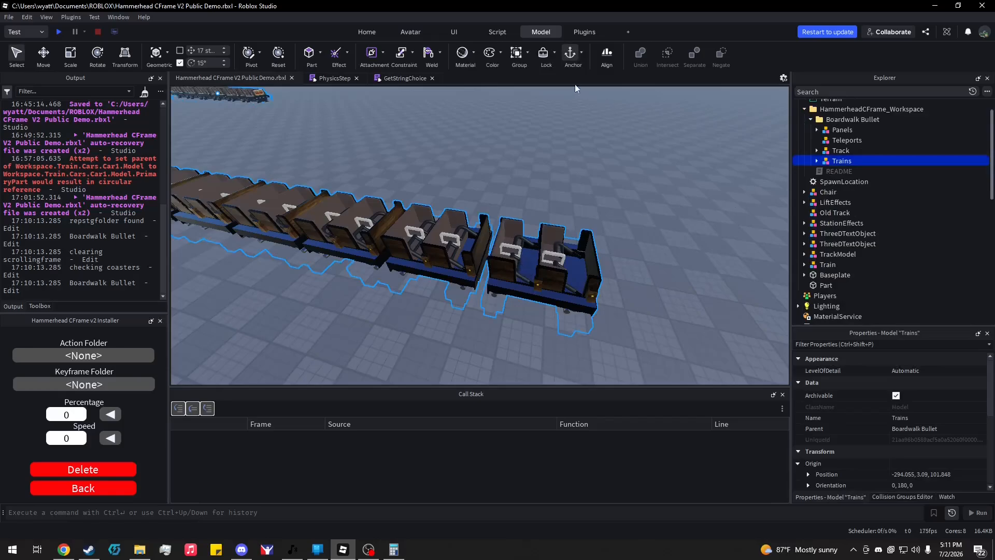
left_click(817, 161)
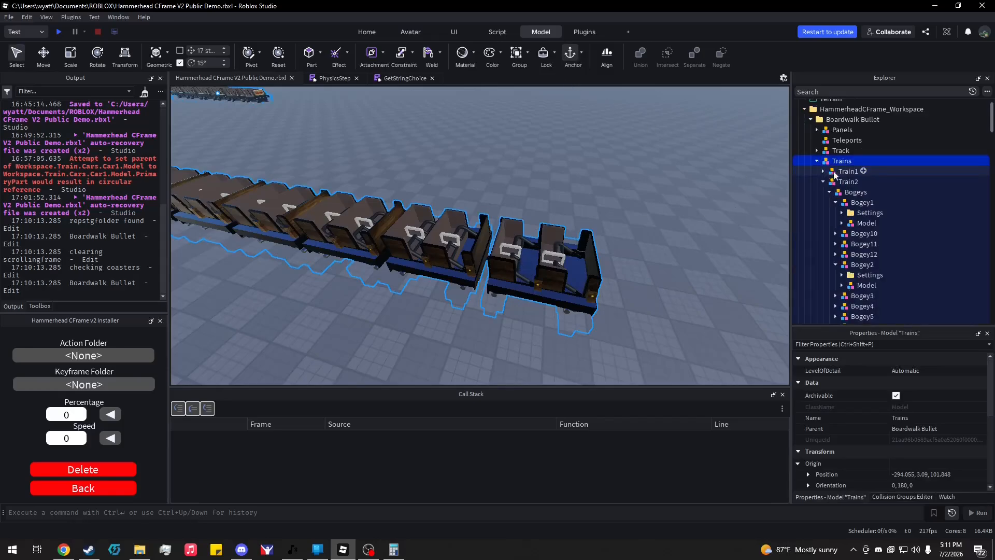
left_click(822, 171)
left_click(812, 182)
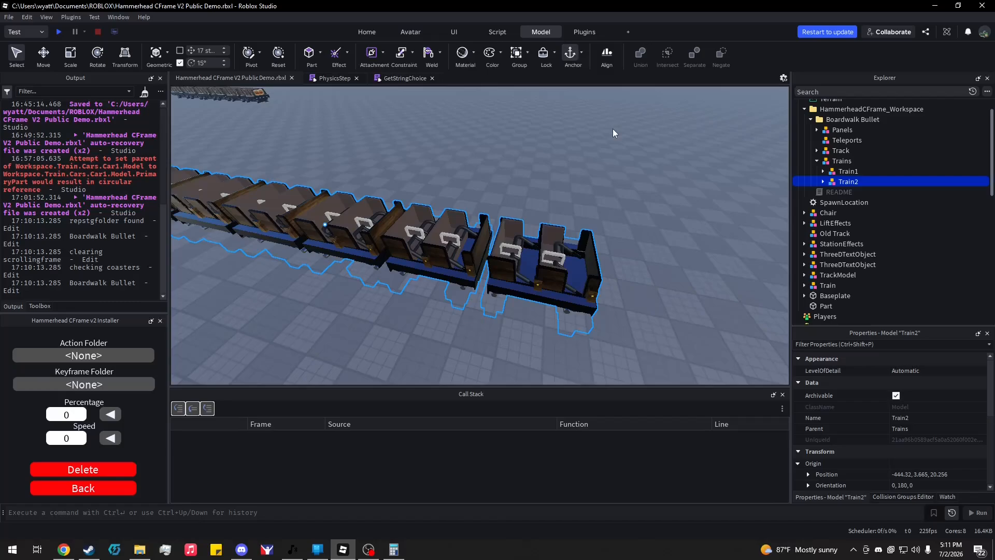
Leave the new train's page and the train list, and open the Boardwalk Bullet coaster's settings
key("w")
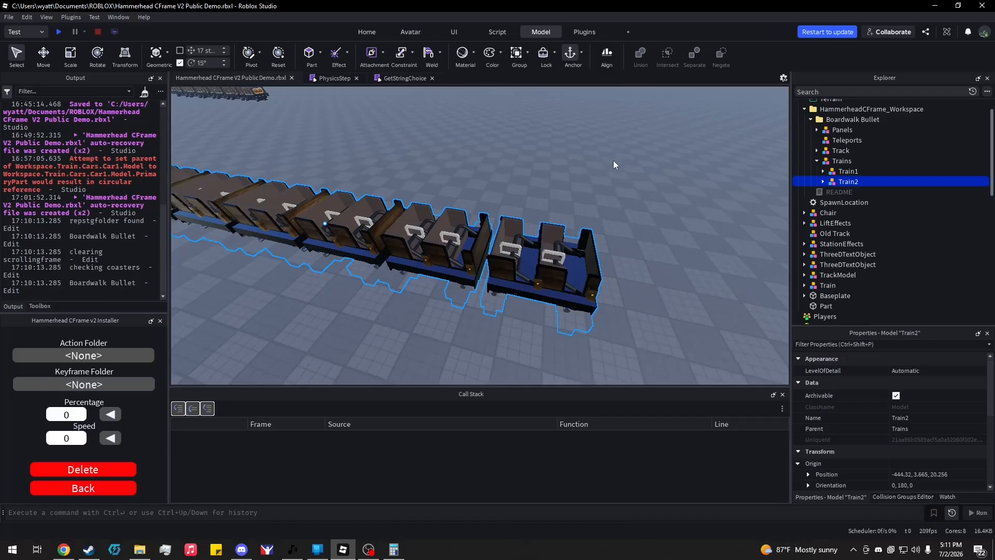
right_click_drag(613, 160, 613, 160)
key("d")
key("s")
key("a")
right_click_drag(469, 293, 470, 293)
left_click(129, 487)
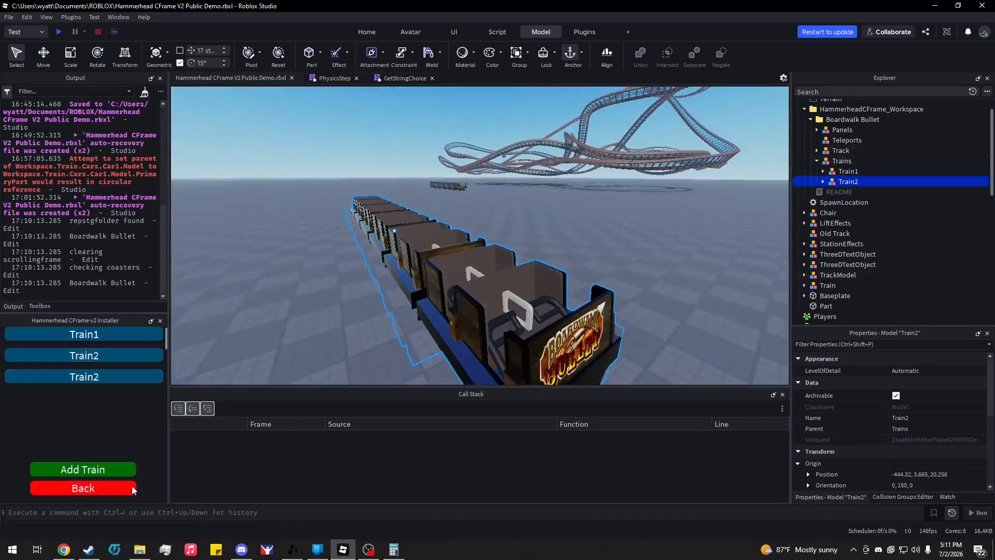
left_click(107, 382)
left_click(101, 489)
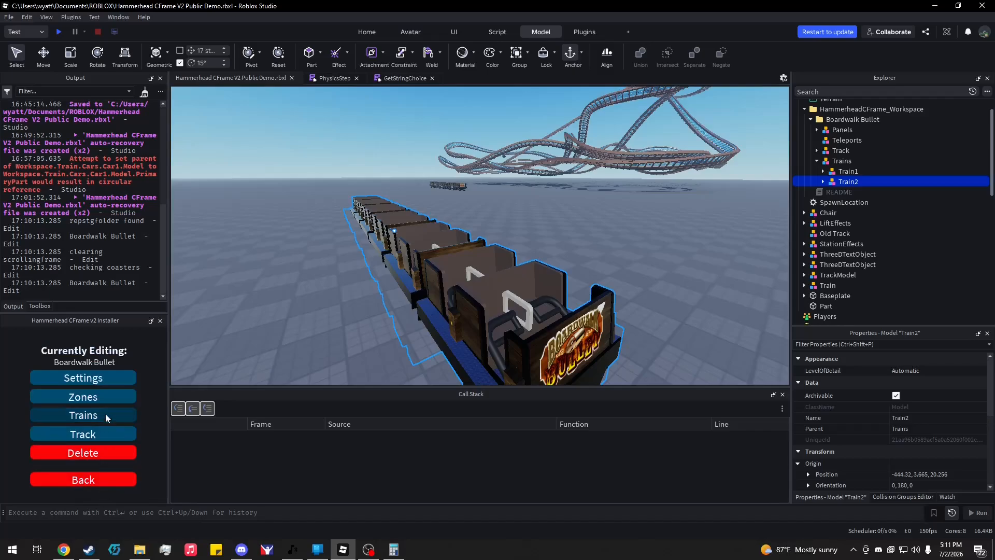
left_click(101, 382)
left_click(100, 382)
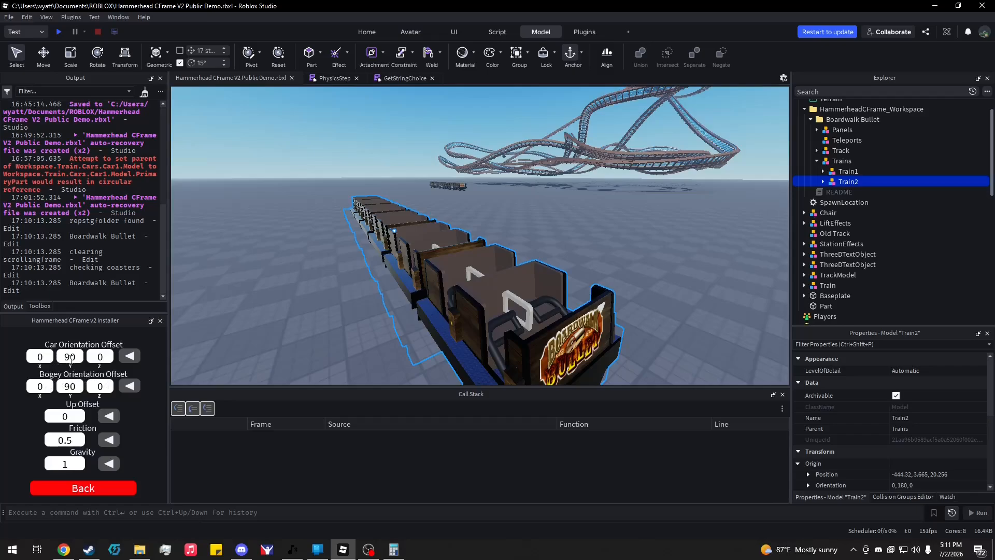
Look through the coaster's Playback, Sounds and Trains settings pages to find the orientation and Up Offset options
left_click(122, 486)
left_click(91, 399)
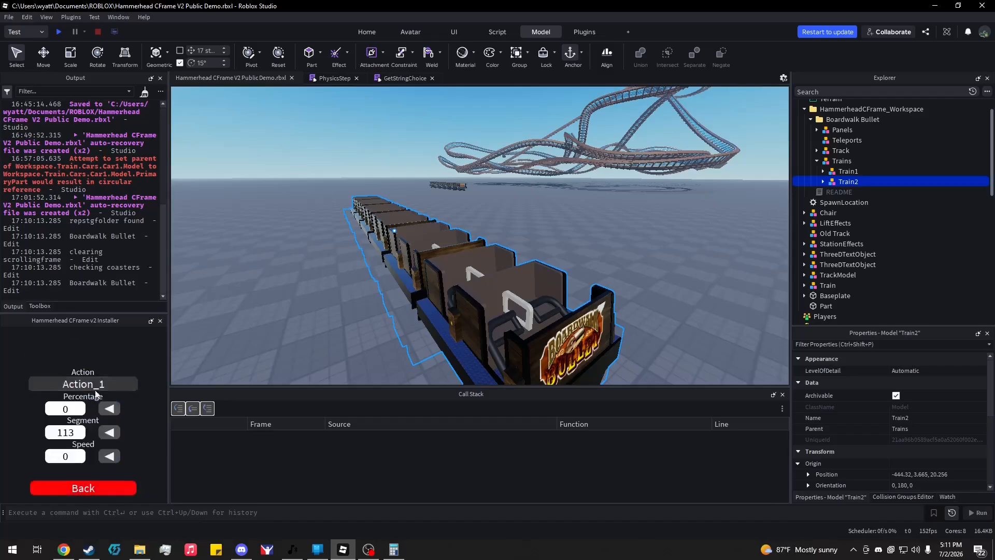
left_click(102, 485)
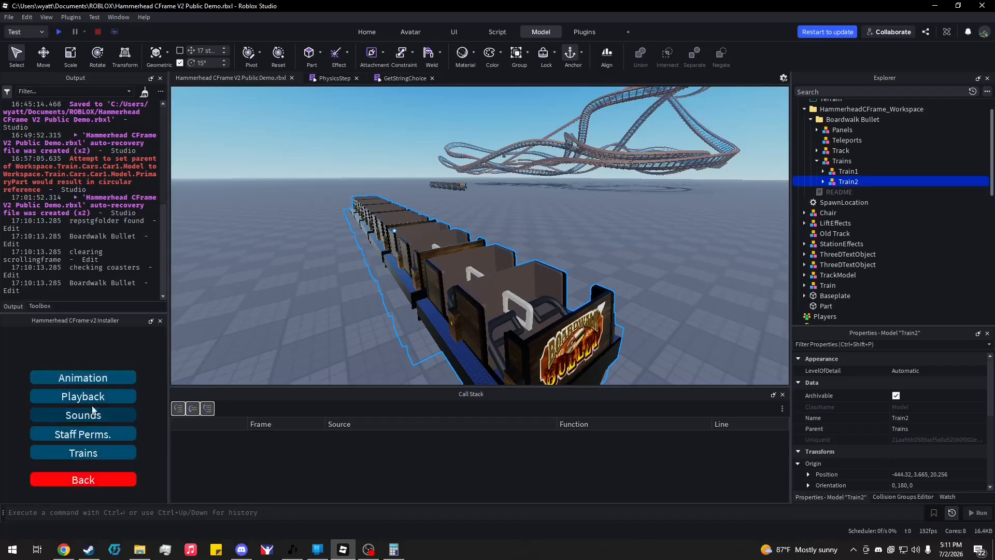
left_click(95, 414)
left_click(90, 488)
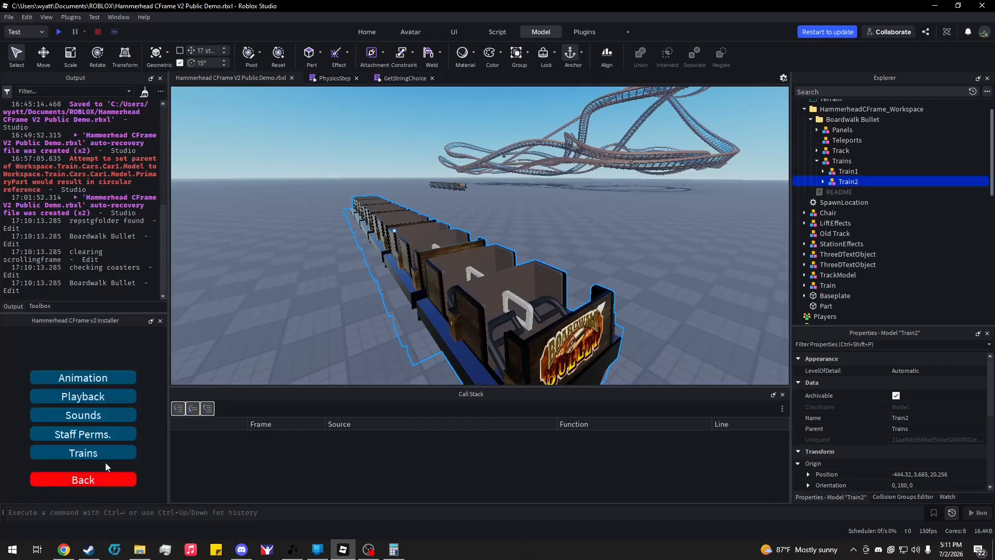
left_click(103, 453)
left_click(99, 486)
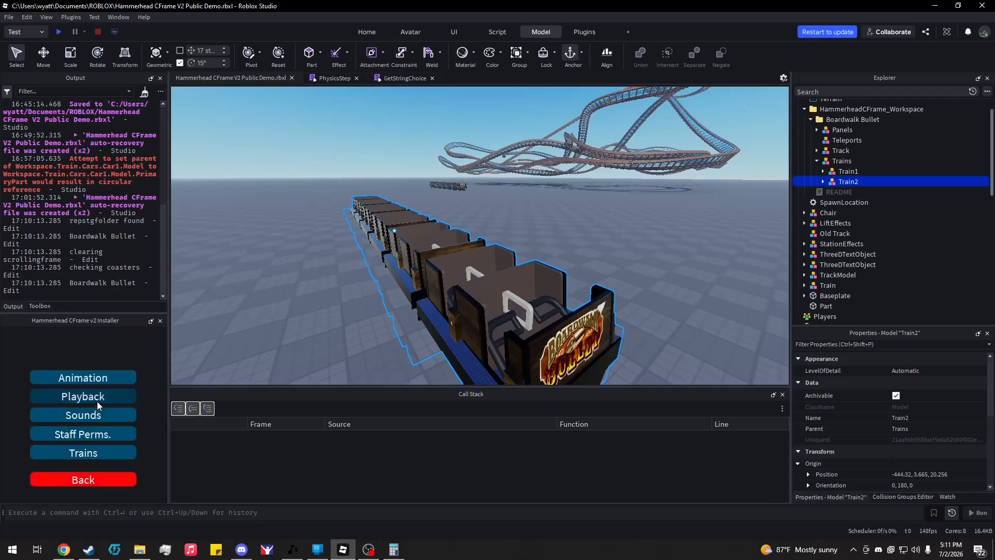
left_click(97, 402)
left_click(102, 486)
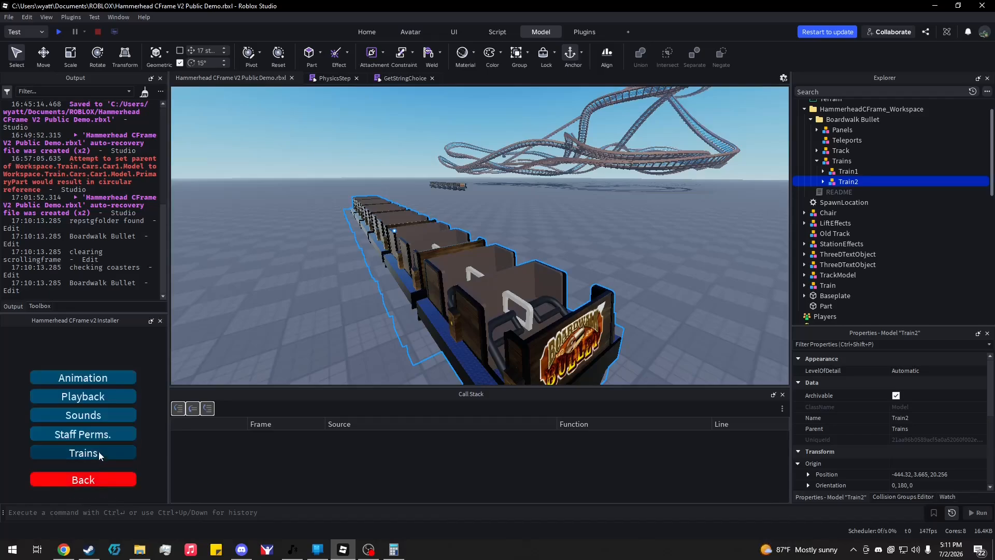
left_click(99, 452)
left_click(100, 491)
left_click(83, 399)
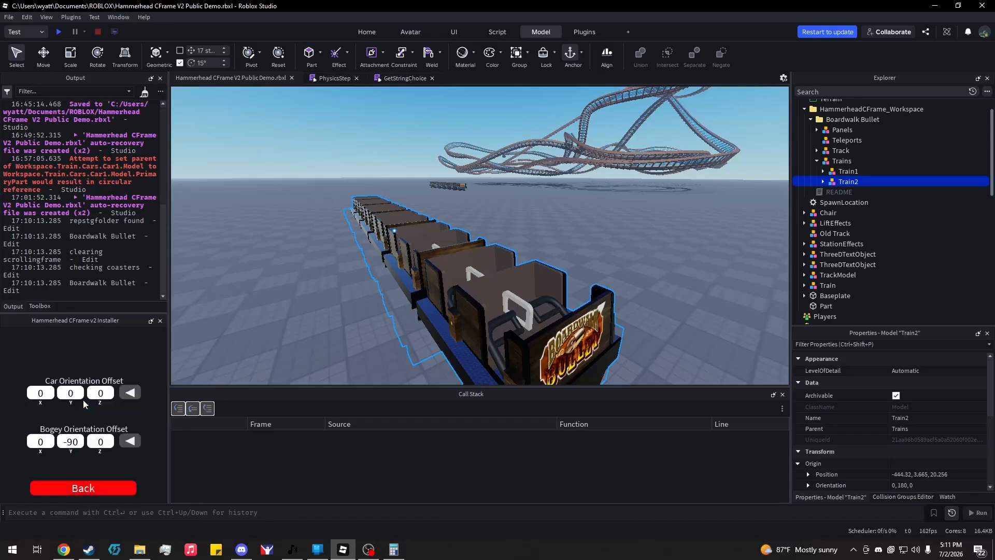
left_click(87, 487)
Set the Up Offset to -1 in the coaster's train settings, checking the wheels beneath the train's cars
left_click(96, 454)
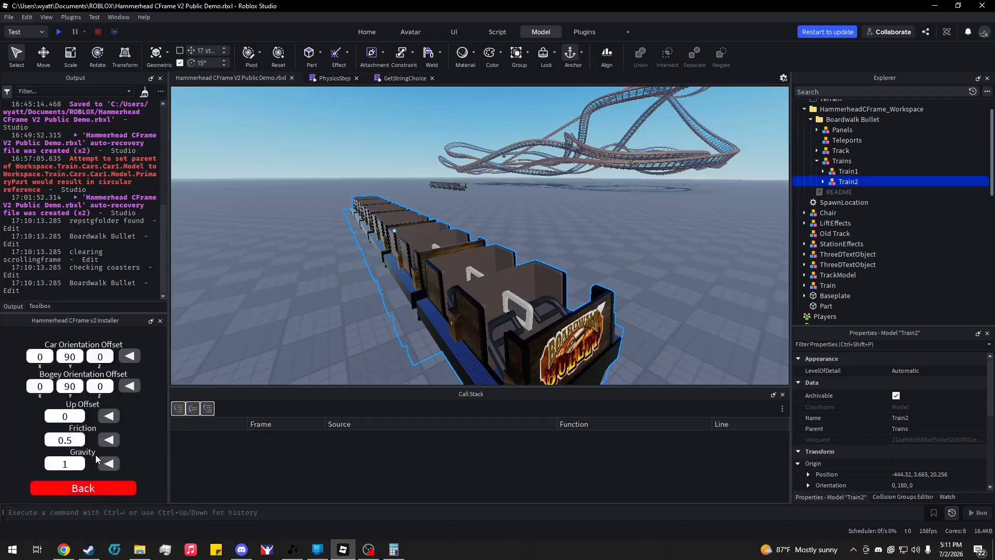
right_click_drag(235, 346, 266, 321)
key("a")
key("w")
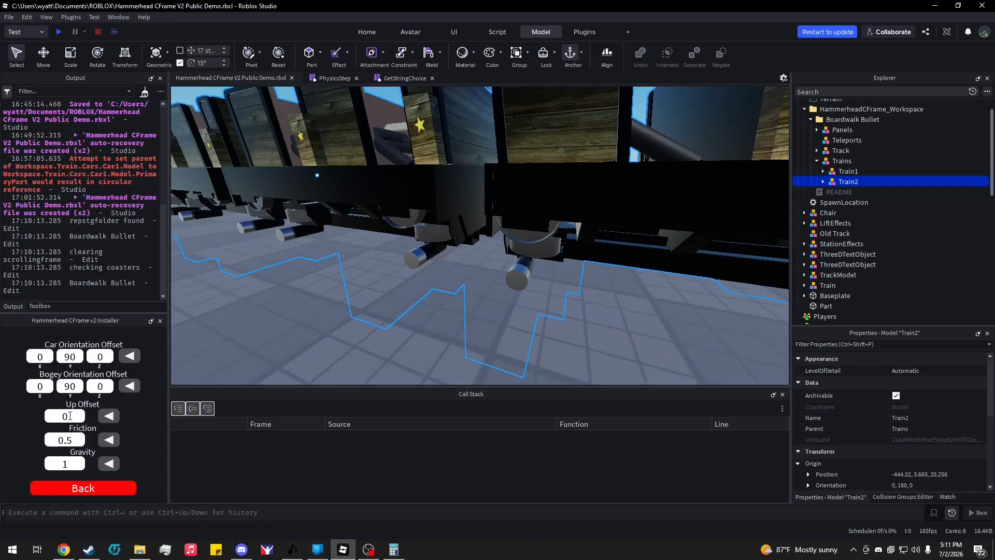
left_click(70, 416)
type("2")
key("BackSpace")
type("-1")
right_click_drag(309, 282, 307, 259)
scroll(310, 281, "down", 4)
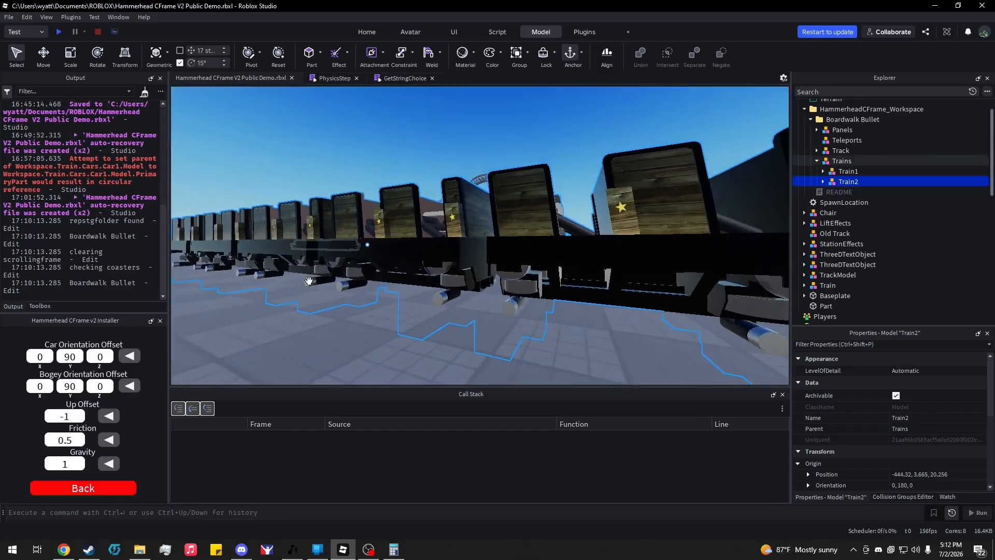
right_click_drag(393, 322, 398, 314)
key("e")
key("s")
key("w")
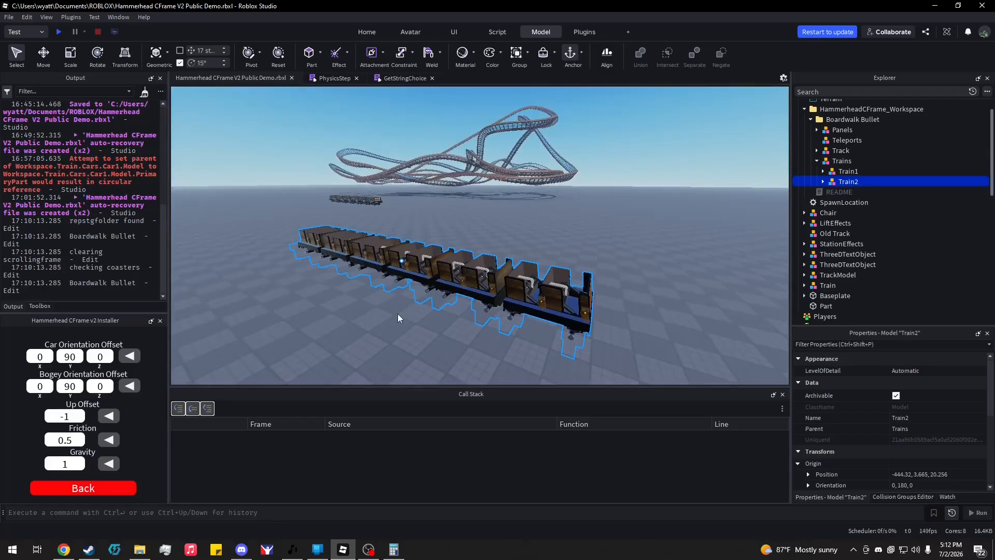